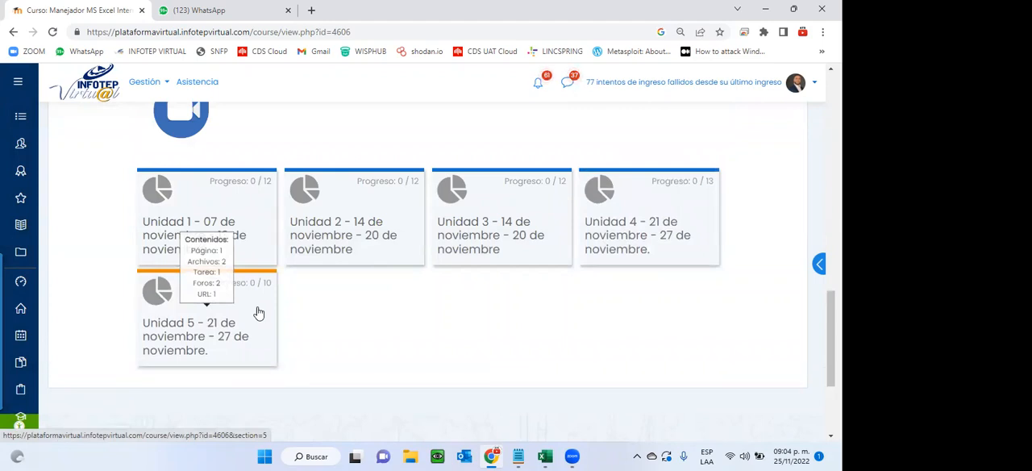
Check the date in the system calendar and review the activities and due dates of Unidad 5.
{"action": "left_click", "coordinate": [798, 453]}
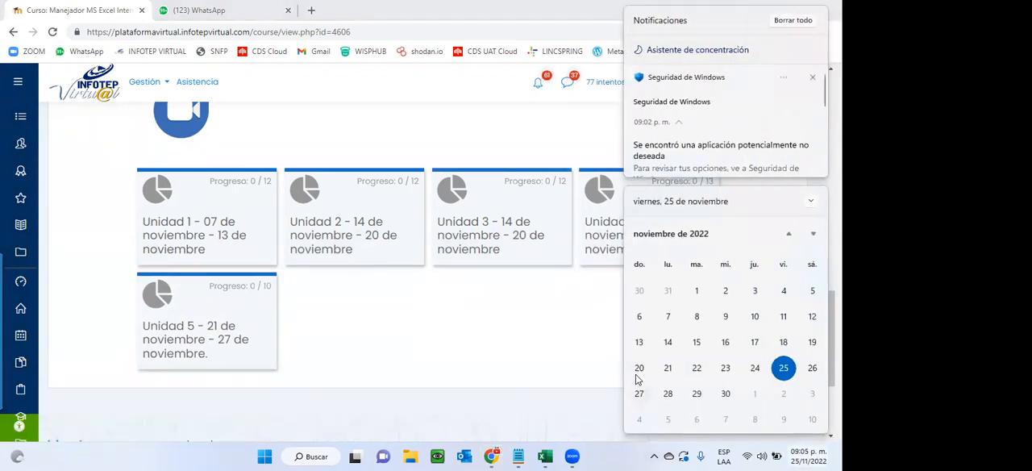
{"action": "left_click", "coordinate": [221, 319]}
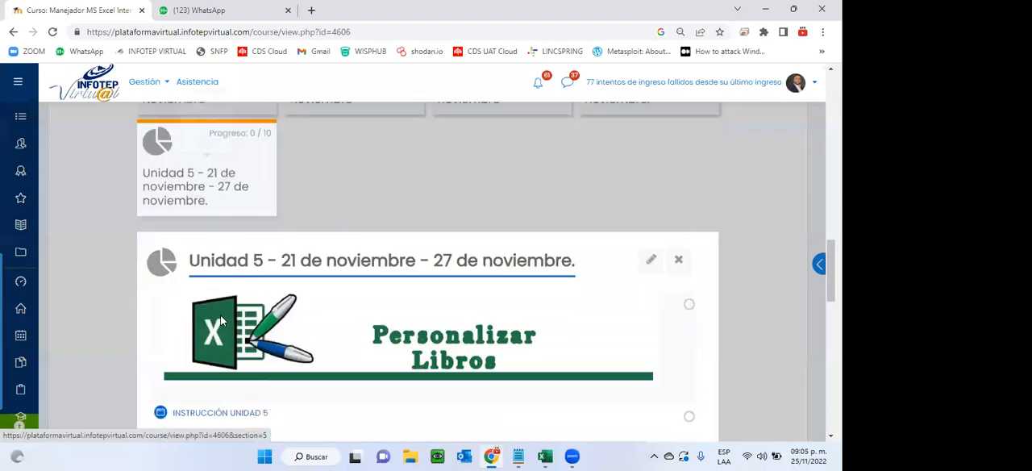
{"action": "scroll", "coordinate": [221, 320], "scroll_direction": "down", "scroll_amount": 6}
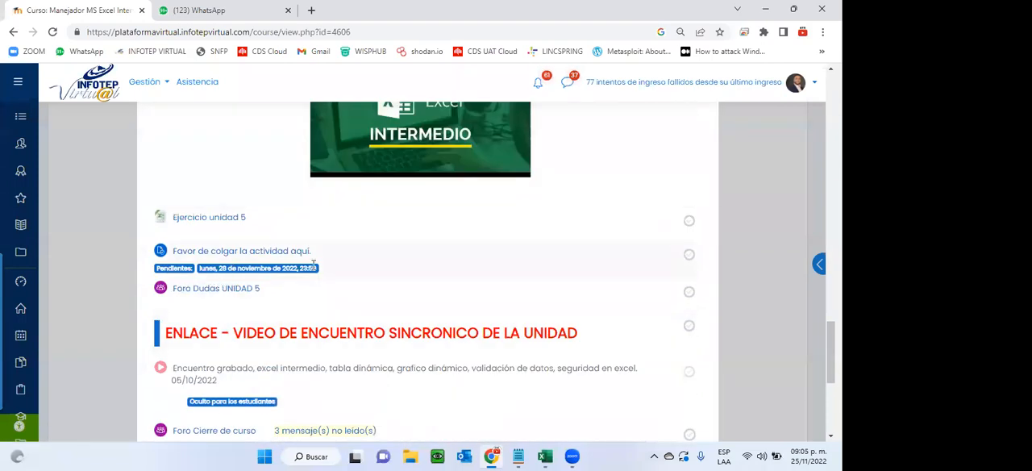
{"action": "scroll", "coordinate": [430, 308], "scroll_direction": "down", "scroll_amount": 1}
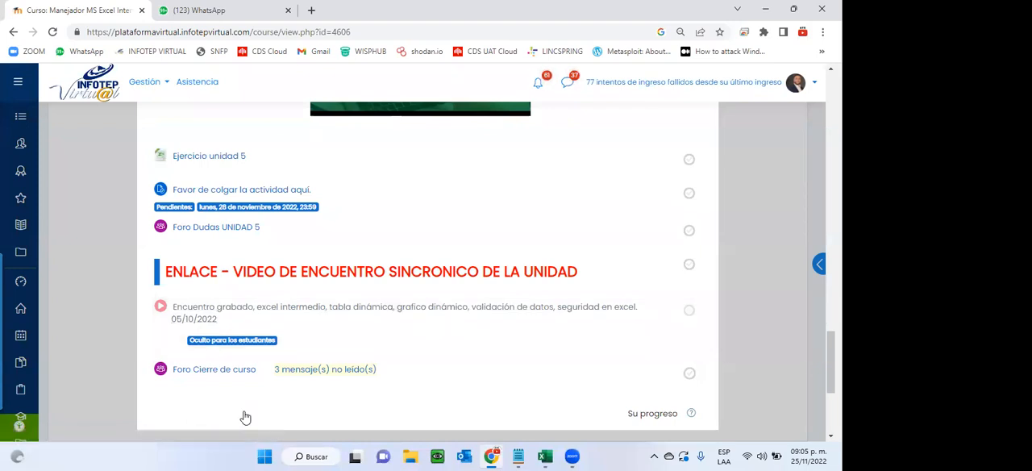
{"action": "scroll", "coordinate": [244, 416], "scroll_direction": "up", "scroll_amount": 4}
{"action": "scroll", "coordinate": [244, 416], "scroll_direction": "up", "scroll_amount": 7}
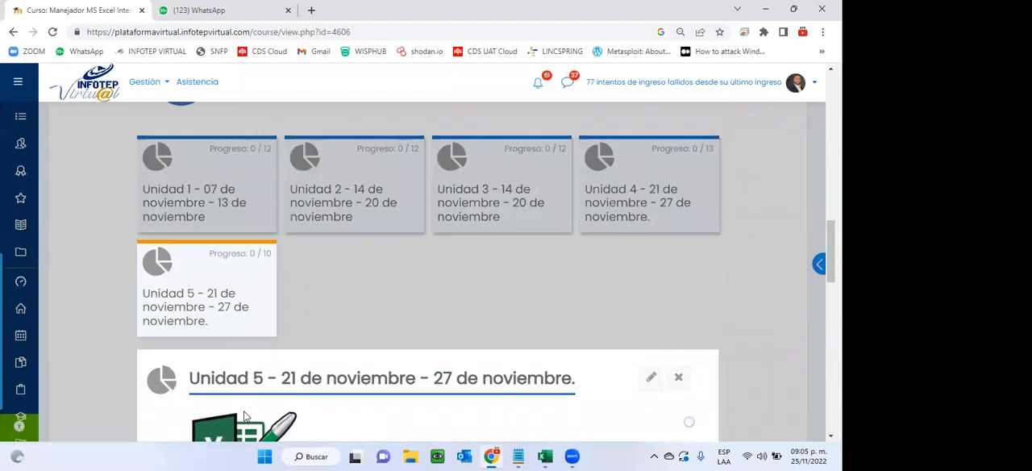
Open Unidad 4 and review its resources, assignments and submission deadlines.
{"action": "left_click", "coordinate": [638, 191]}
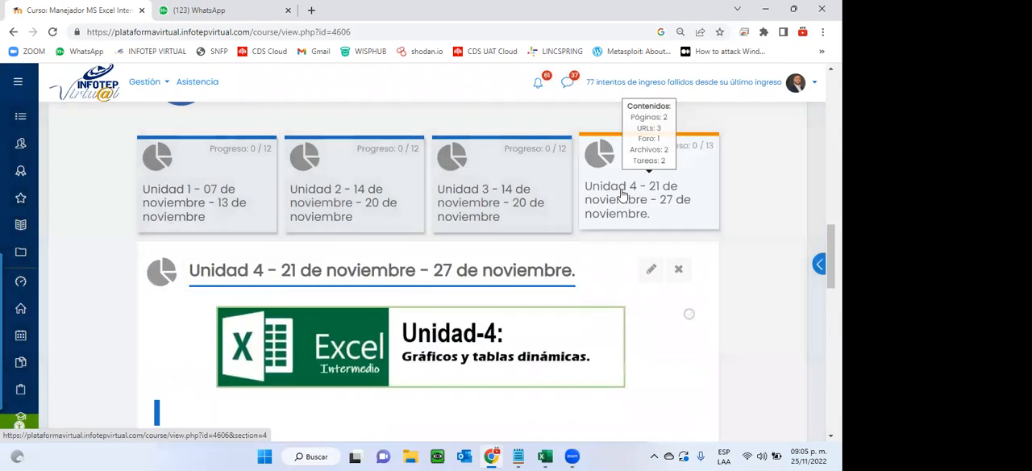
{"action": "scroll", "coordinate": [486, 295], "scroll_direction": "down", "scroll_amount": 2}
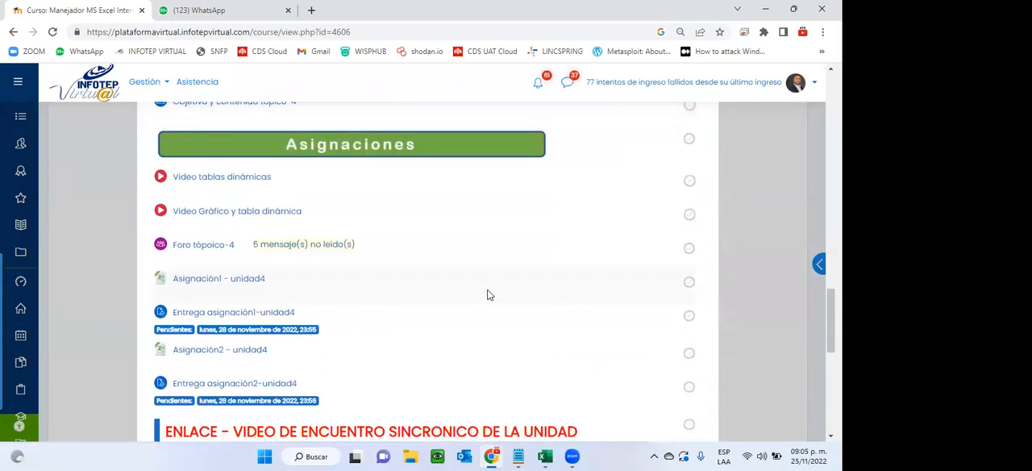
{"action": "scroll", "coordinate": [487, 295], "scroll_direction": "down", "scroll_amount": 1}
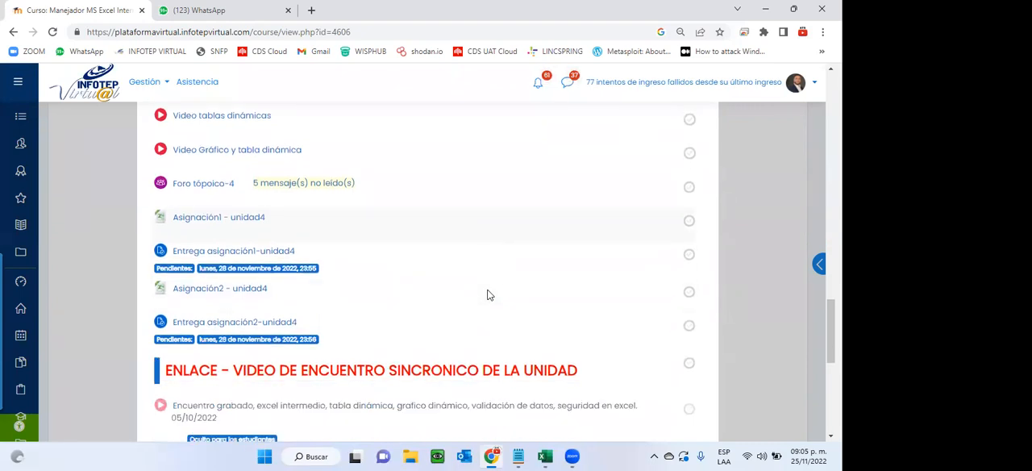
{"action": "scroll", "coordinate": [486, 295], "scroll_direction": "up", "scroll_amount": 4}
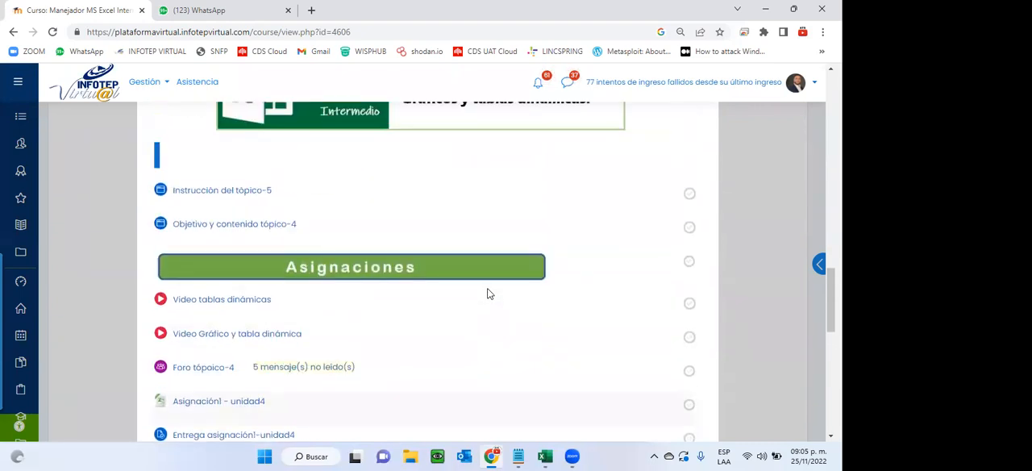
{"action": "scroll", "coordinate": [487, 295], "scroll_direction": "up", "scroll_amount": 1}
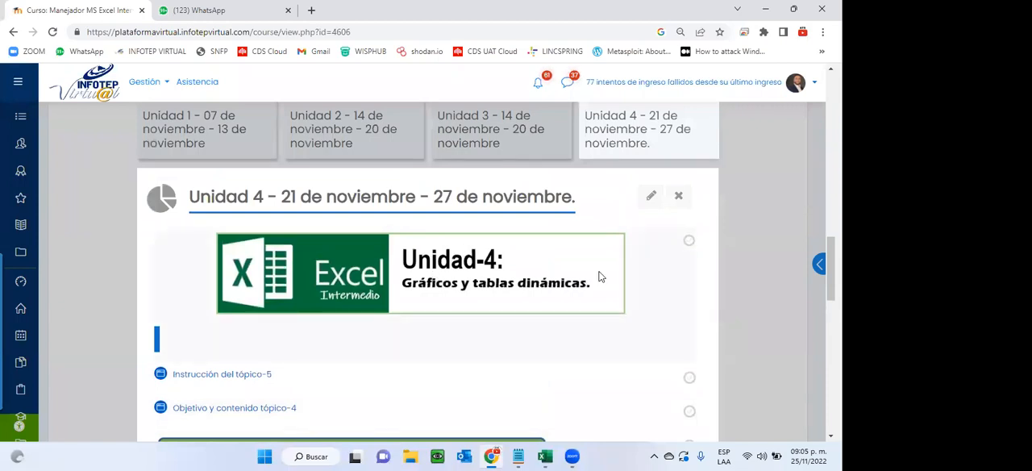
{"action": "scroll", "coordinate": [598, 276], "scroll_direction": "down", "scroll_amount": 2}
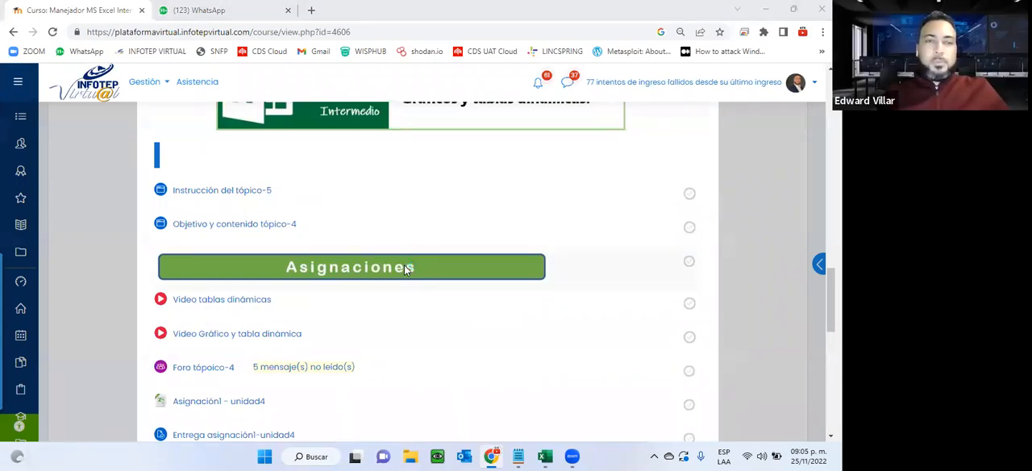
{"action": "scroll", "coordinate": [404, 264], "scroll_direction": "up", "scroll_amount": 6}
{"action": "scroll", "coordinate": [241, 249], "scroll_direction": "down", "scroll_amount": 2}
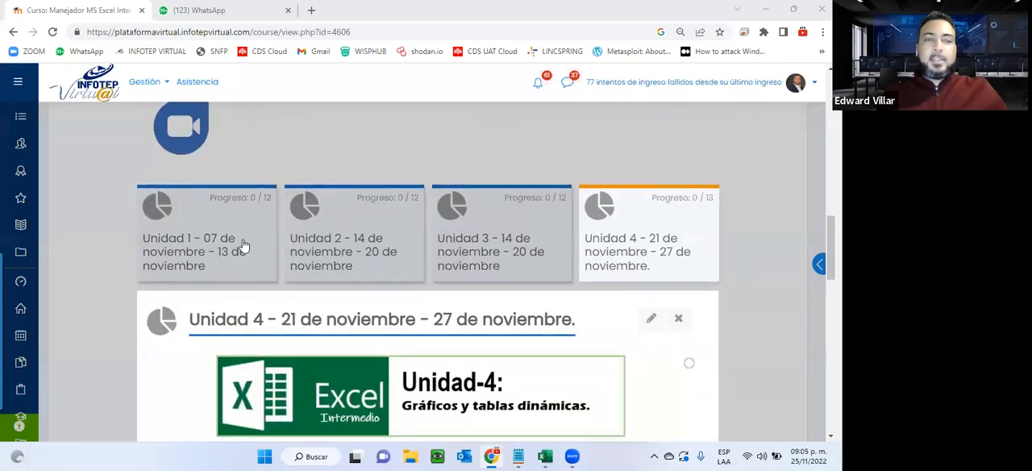
Open Unidad 1, look through its manual, videos and assignments, and close the unit.
{"action": "left_click", "coordinate": [243, 245]}
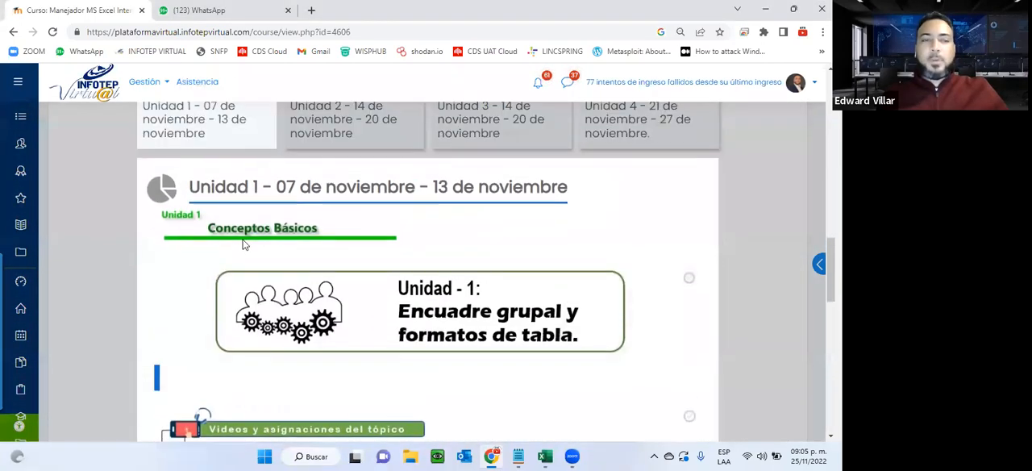
{"action": "scroll", "coordinate": [245, 244], "scroll_direction": "down", "scroll_amount": 3}
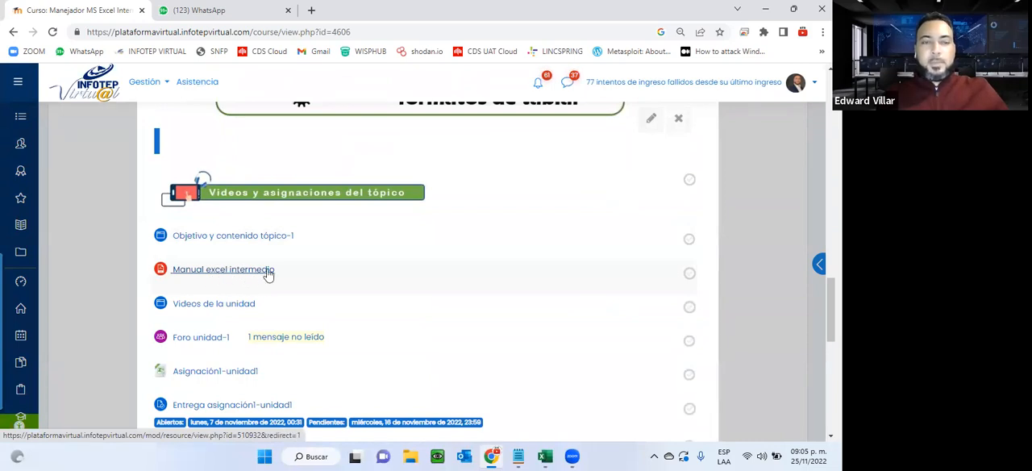
{"action": "scroll", "coordinate": [266, 274], "scroll_direction": "down", "scroll_amount": 1}
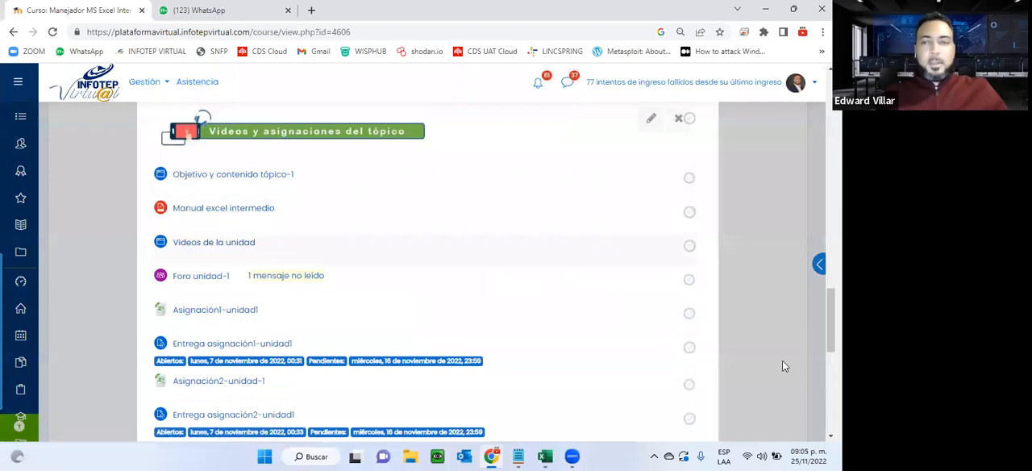
{"action": "left_click", "coordinate": [751, 370]}
{"action": "scroll", "coordinate": [212, 159], "scroll_direction": "up", "scroll_amount": 3}
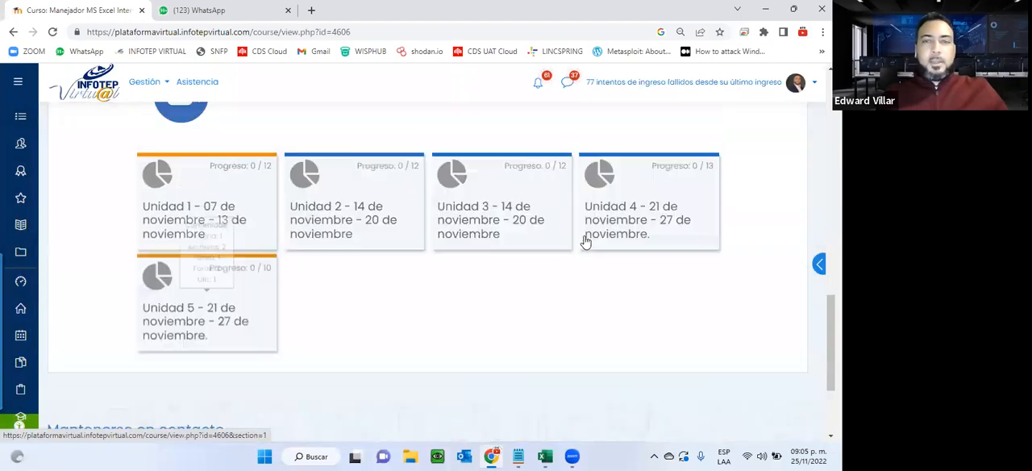
Reopen Unidad 4 and view the "Objetivo y contenido tópico-4" page, closing it when read.
{"action": "left_click", "coordinate": [636, 254]}
{"action": "scroll", "coordinate": [107, 290], "scroll_direction": "down", "scroll_amount": 2}
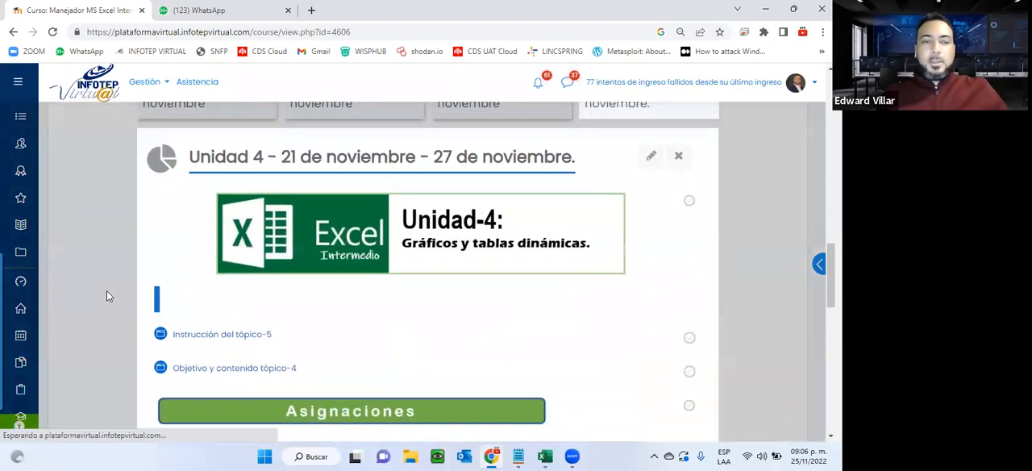
{"action": "scroll", "coordinate": [203, 295], "scroll_direction": "down", "scroll_amount": 1}
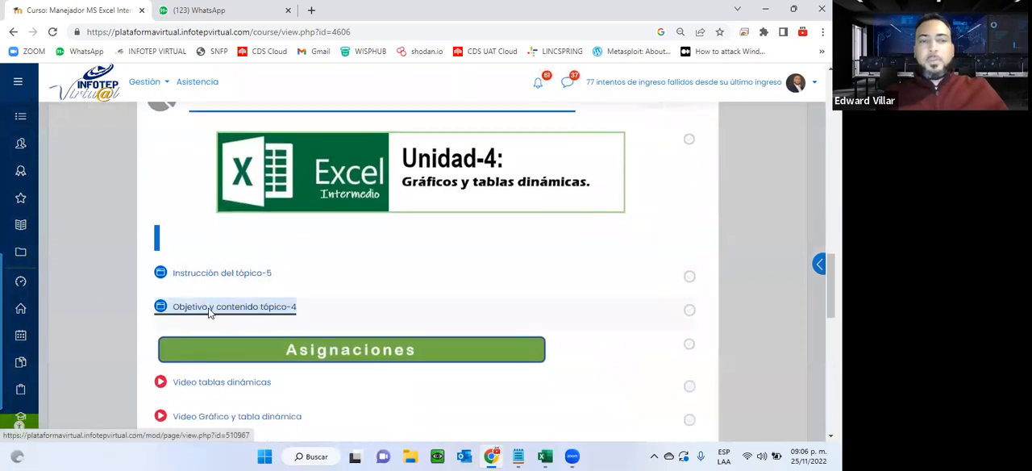
{"action": "left_click", "coordinate": [208, 308]}
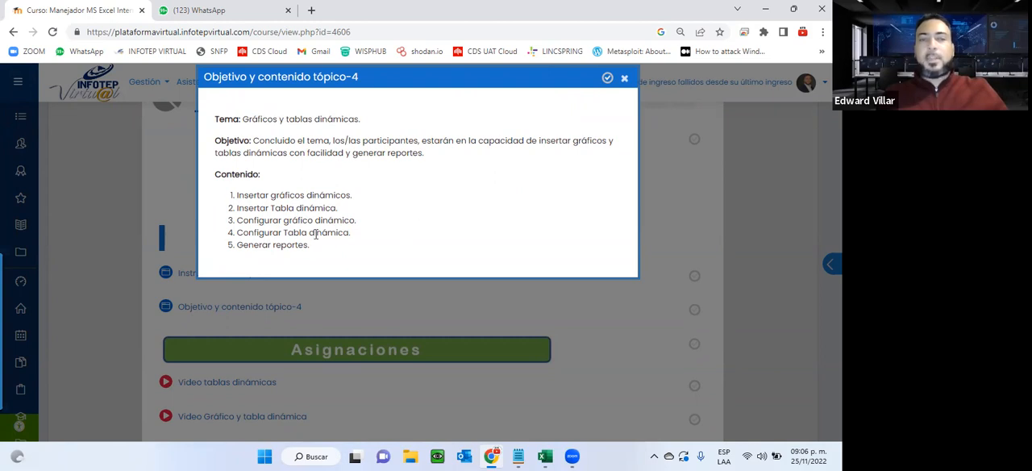
{"action": "left_click", "coordinate": [624, 79]}
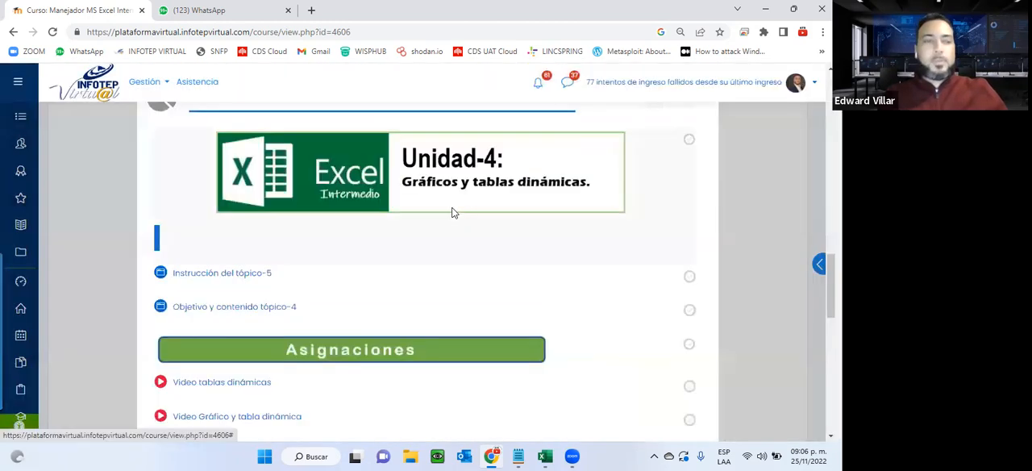
Open the topic 4 forum of Unidad 4 and read the question and the participants' replies.
{"action": "scroll", "coordinate": [452, 212], "scroll_direction": "down", "scroll_amount": 3}
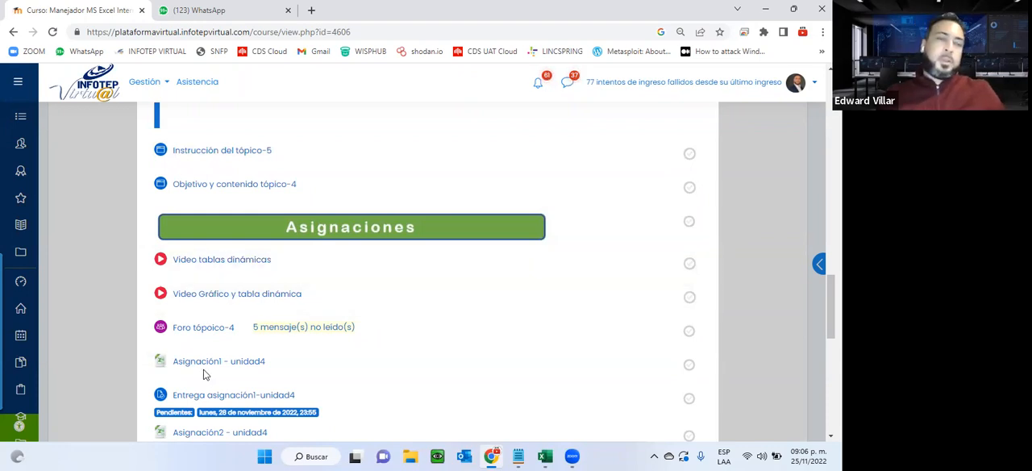
{"action": "left_click", "coordinate": [200, 333]}
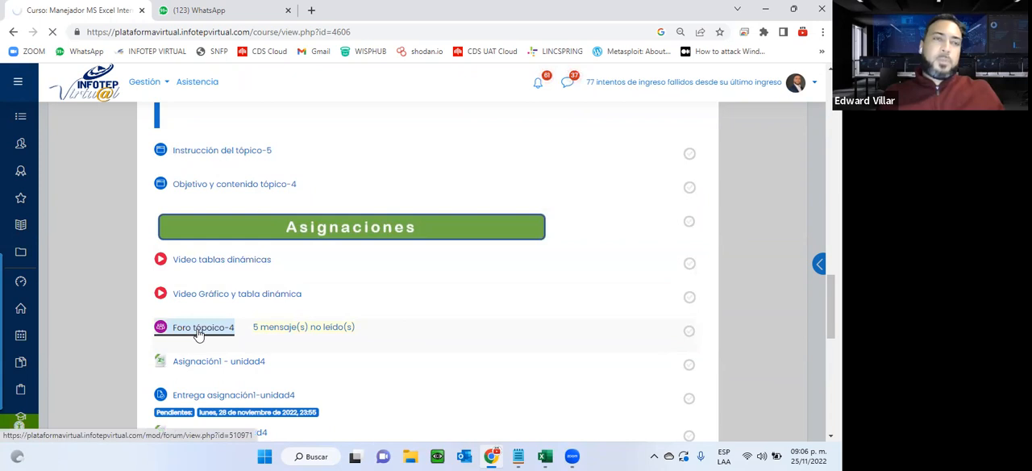
{"action": "scroll", "coordinate": [295, 265], "scroll_direction": "down", "scroll_amount": 2}
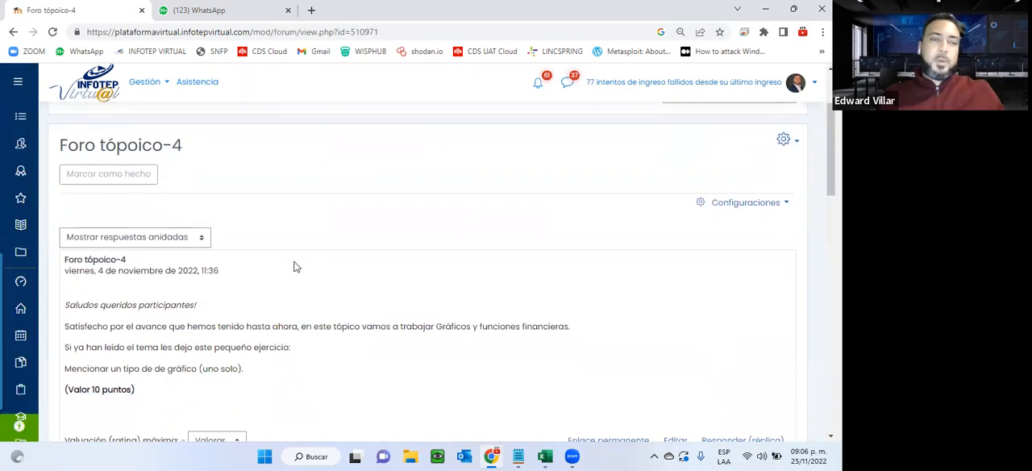
{"action": "scroll", "coordinate": [295, 267], "scroll_direction": "down", "scroll_amount": 2}
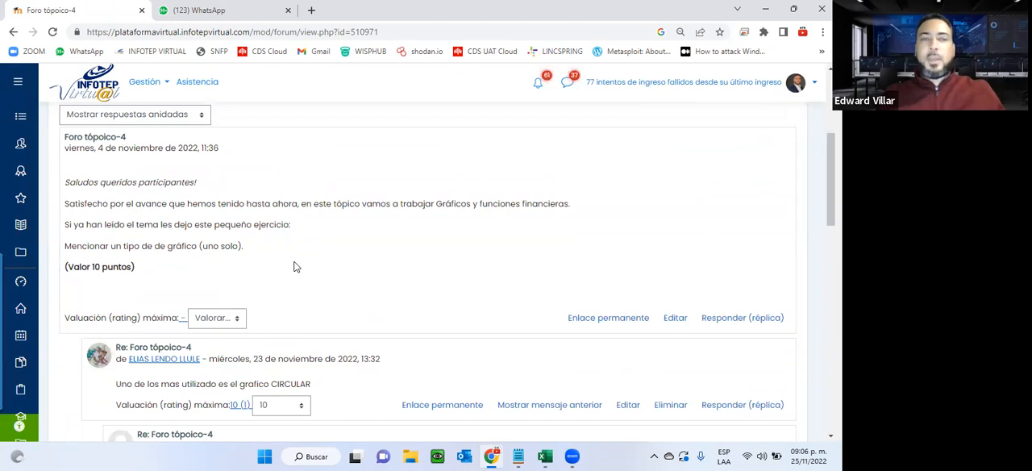
{"action": "scroll", "coordinate": [295, 267], "scroll_direction": "down", "scroll_amount": 3}
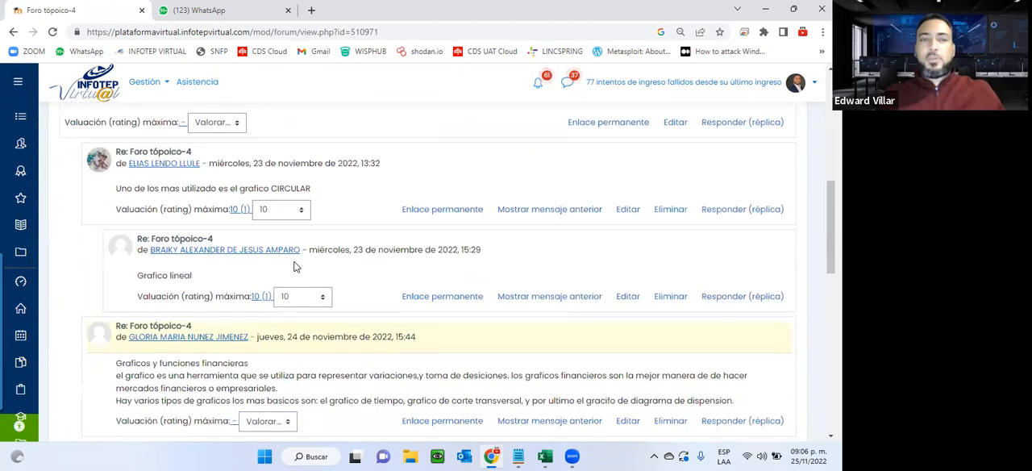
{"action": "scroll", "coordinate": [333, 271], "scroll_direction": "down", "scroll_amount": 4}
{"action": "scroll", "coordinate": [334, 271], "scroll_direction": "down", "scroll_amount": 2}
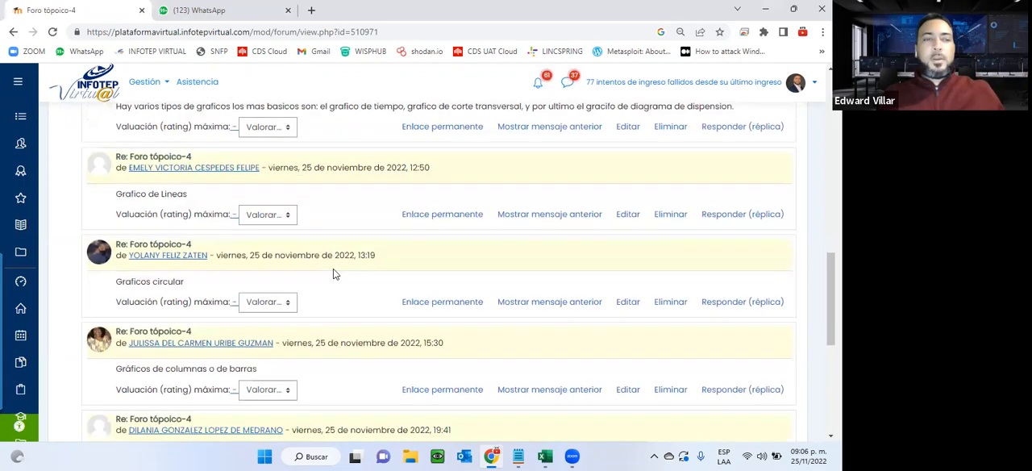
{"action": "scroll", "coordinate": [335, 274], "scroll_direction": "down", "scroll_amount": 2}
{"action": "scroll", "coordinate": [334, 274], "scroll_direction": "up", "scroll_amount": 5}
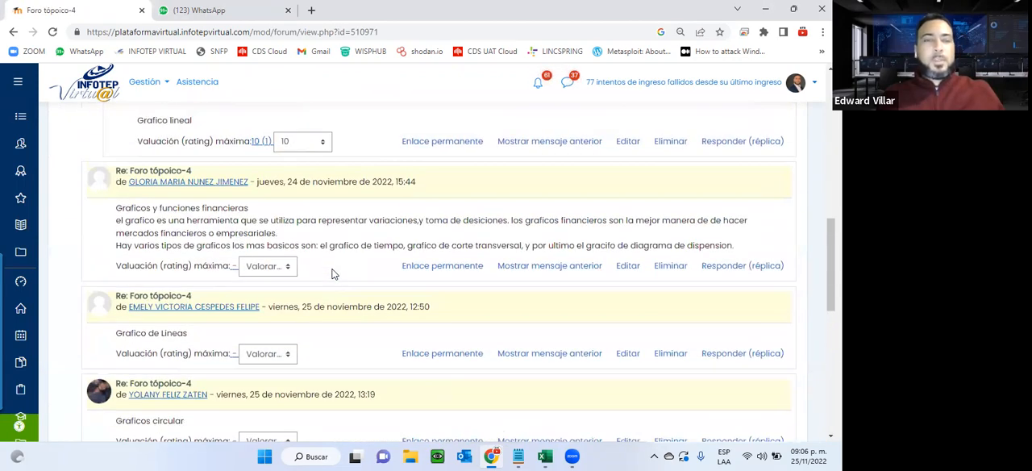
{"action": "scroll", "coordinate": [528, 210], "scroll_direction": "up", "scroll_amount": 8}
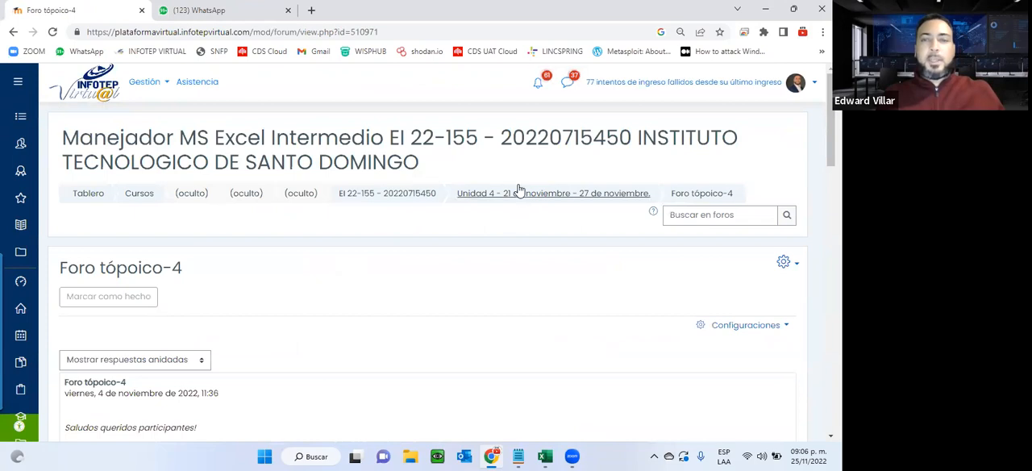
Return to Unidad 4 and download the "Asignación1 - unidad4" and "Asignación2 - unidad4" files through new browser tabs.
{"action": "left_click", "coordinate": [516, 197]}
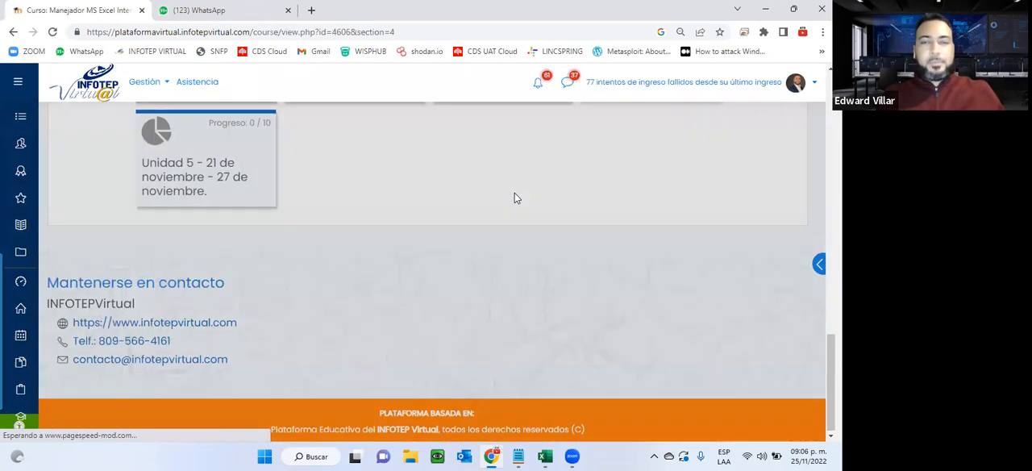
{"action": "scroll", "coordinate": [494, 343], "scroll_direction": "down", "scroll_amount": 5}
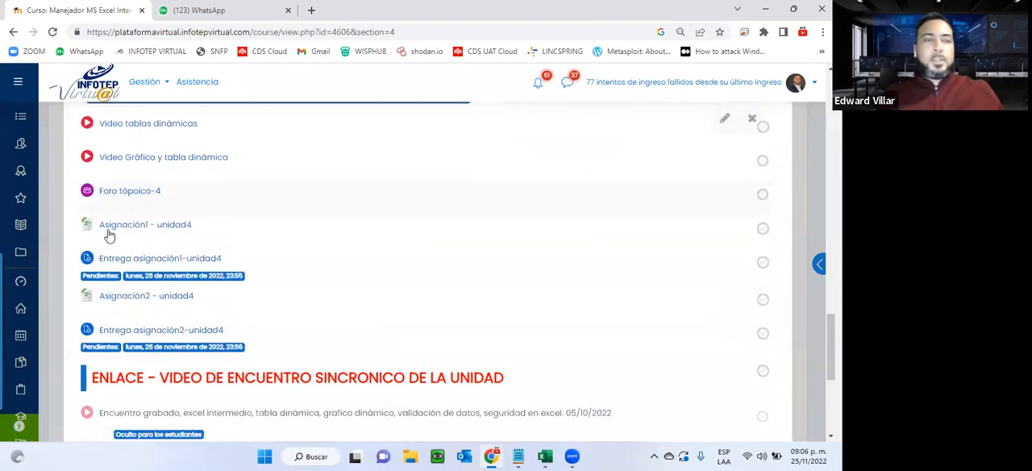
{"action": "right_click", "coordinate": [112, 225]}
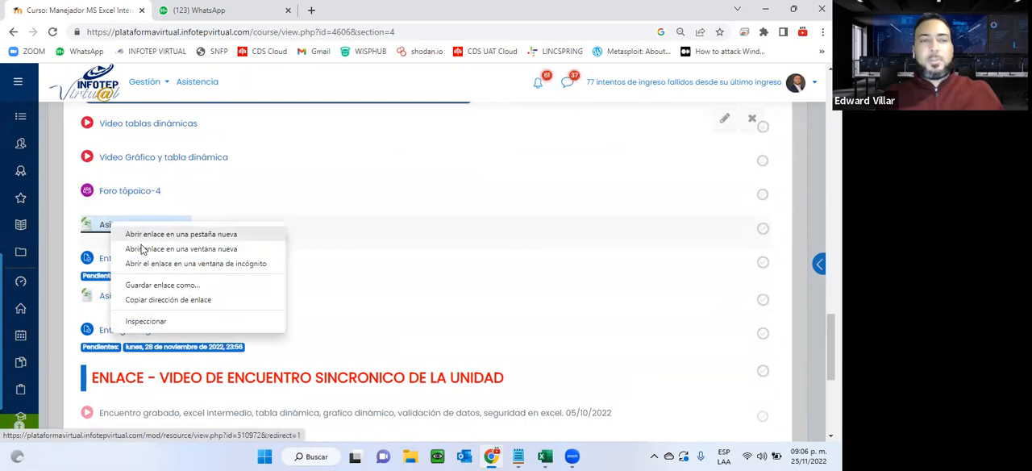
{"action": "left_click", "coordinate": [143, 235]}
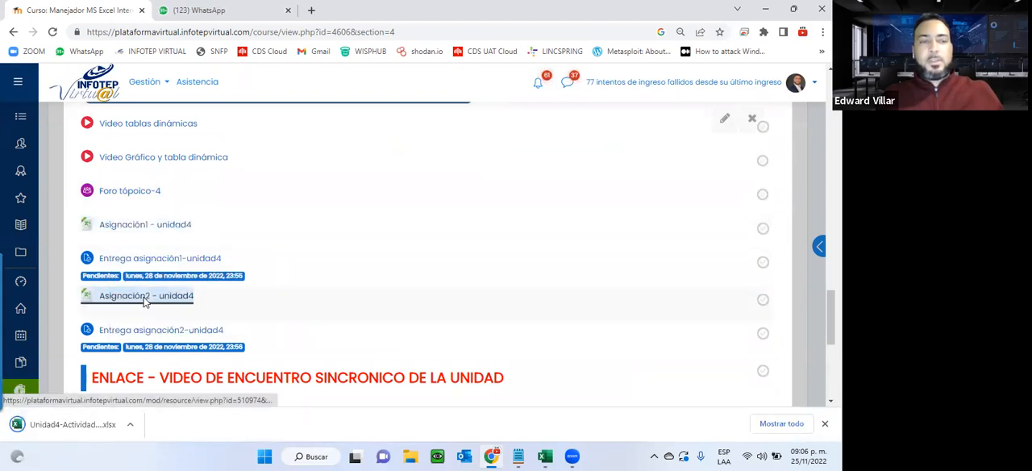
{"action": "right_click", "coordinate": [146, 302]}
{"action": "left_click", "coordinate": [175, 310]}
Read the pivot table requirements on the Instrucciones sheet of the Unidad4-Actividad1 workbook in Excel.
{"action": "scroll", "coordinate": [193, 290], "scroll_direction": "down", "scroll_amount": 3}
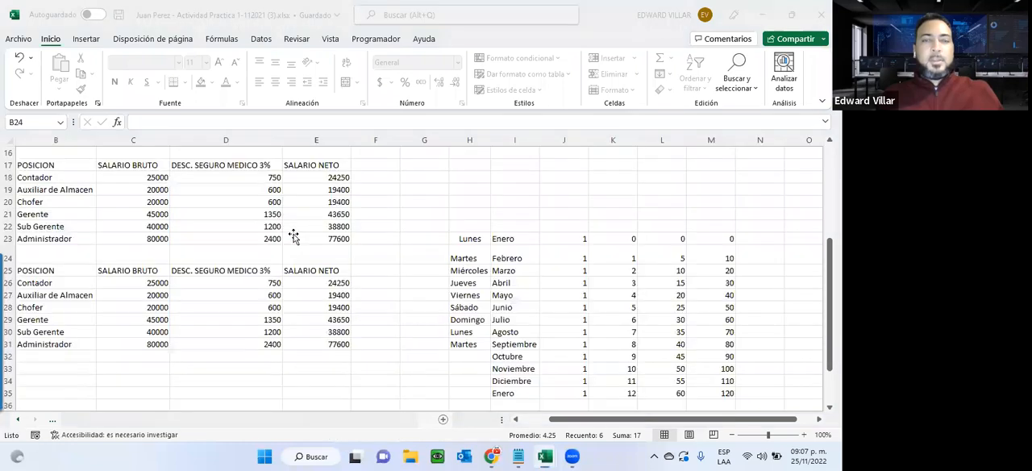
{"action": "scroll", "coordinate": [295, 238], "scroll_direction": "down", "scroll_amount": 3}
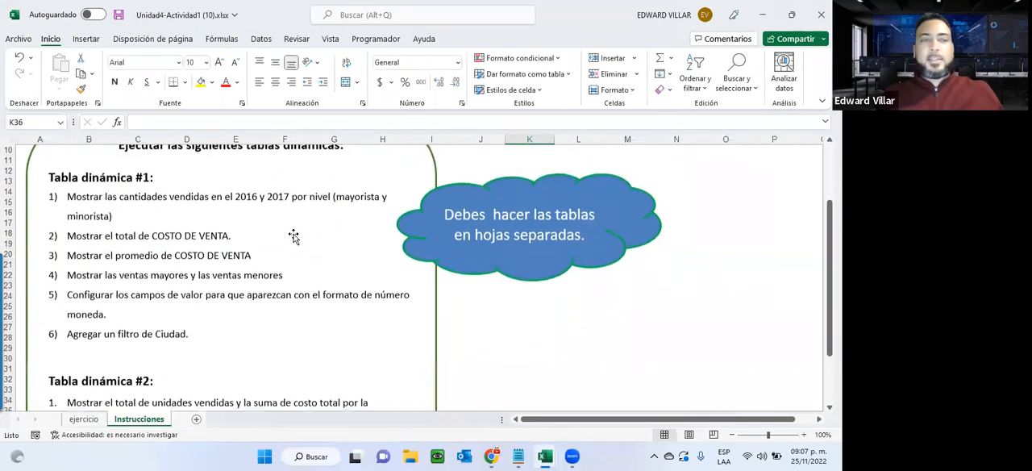
{"action": "scroll", "coordinate": [294, 236], "scroll_direction": "up", "scroll_amount": 2}
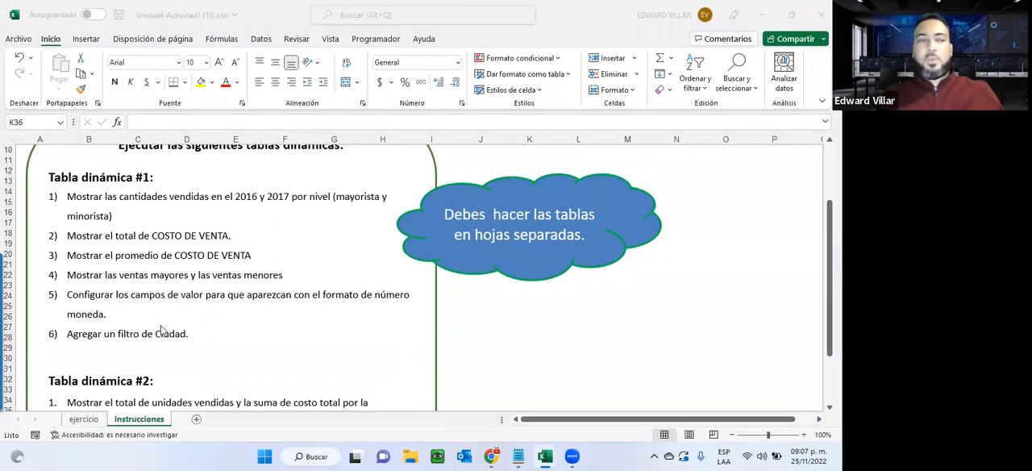
Look over the sales records on the ejercicio sheet and check them against the requirements on the Instrucciones sheet.
{"action": "left_click", "coordinate": [80, 420]}
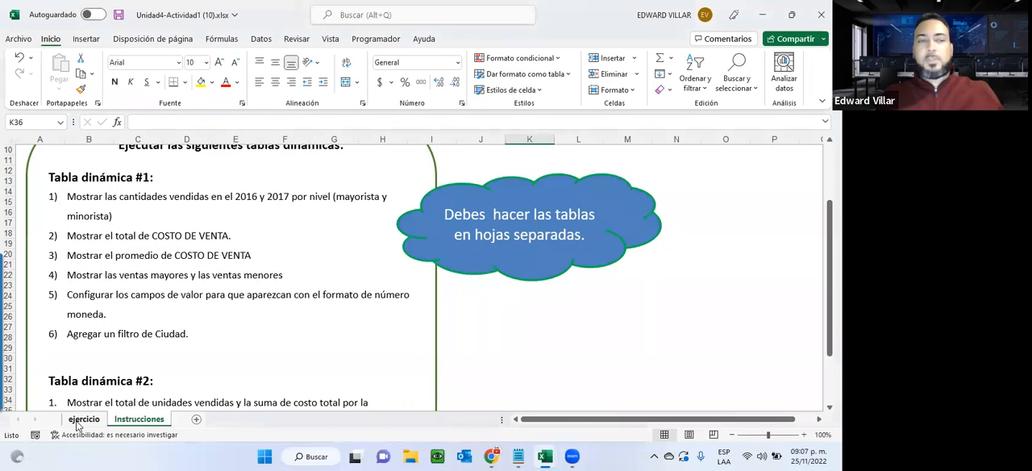
{"action": "left_click", "coordinate": [81, 419]}
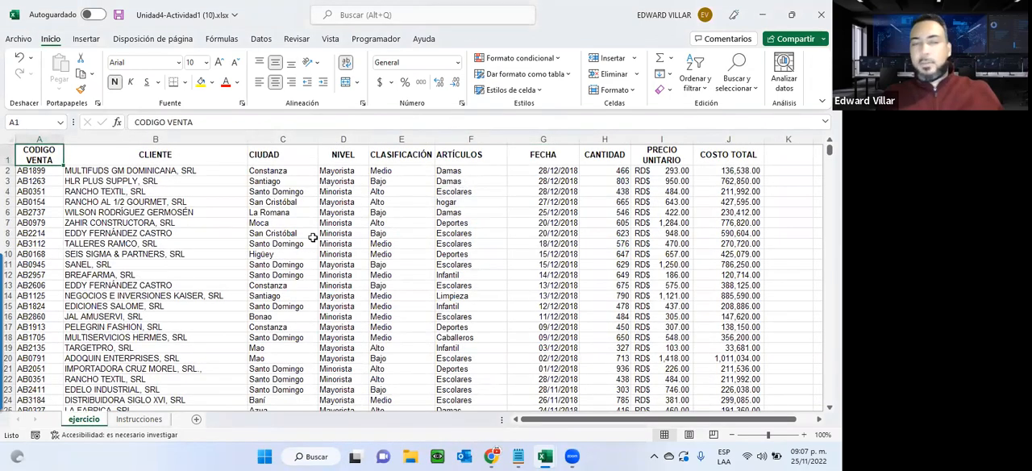
{"action": "scroll", "coordinate": [313, 237], "scroll_direction": "down", "scroll_amount": 1}
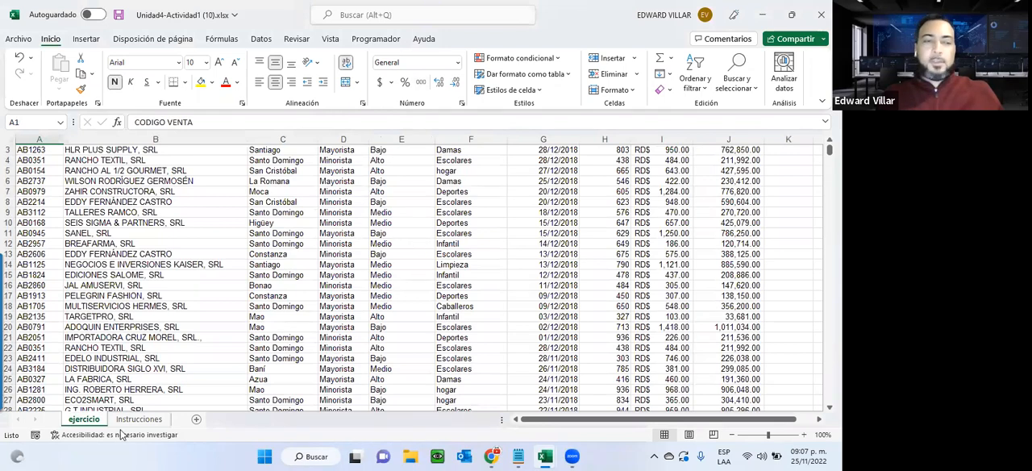
{"action": "left_click", "coordinate": [127, 411]}
{"action": "left_click", "coordinate": [129, 419]}
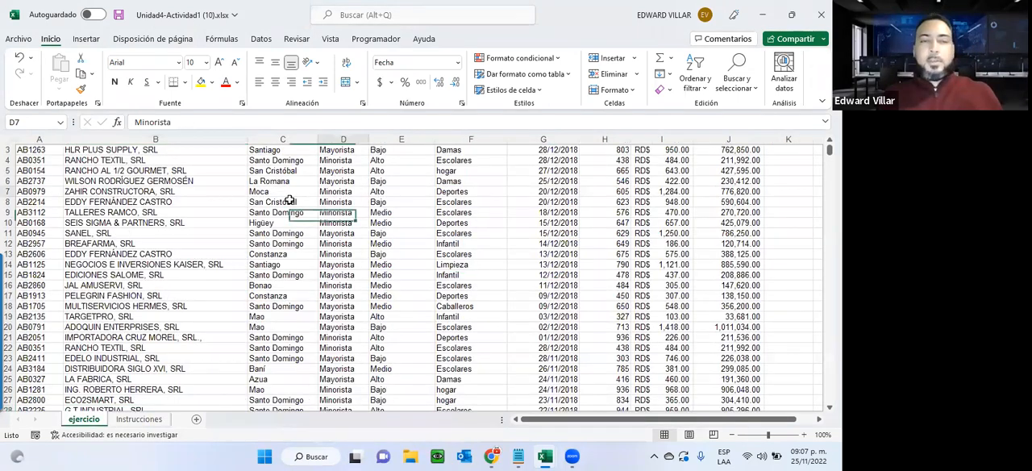
Insert a pivot table from the ejercicio data range $A$1:$J$3300, placed on a new worksheet.
{"action": "left_click", "coordinate": [288, 201]}
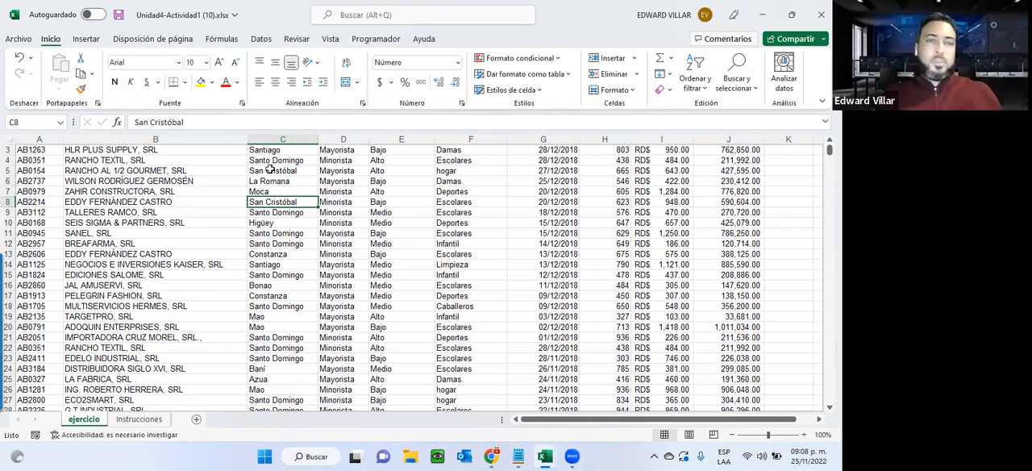
{"action": "left_click", "coordinate": [86, 40]}
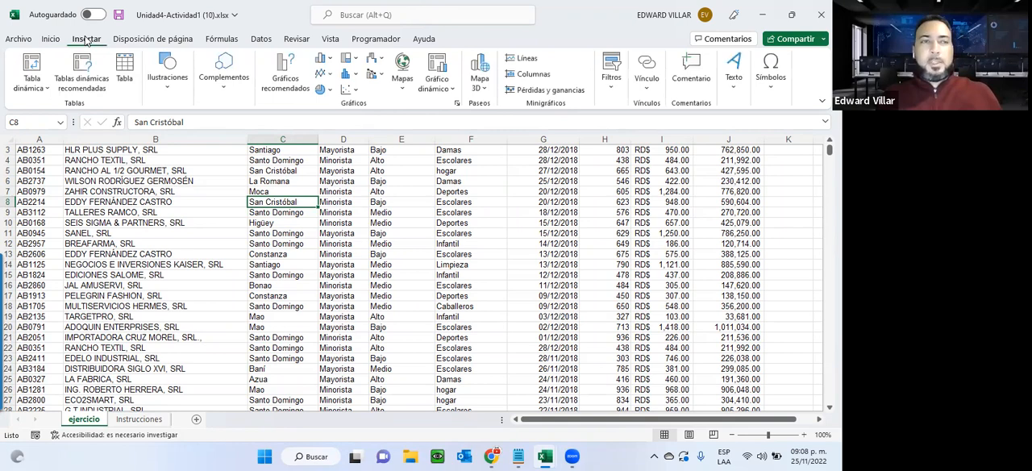
{"action": "left_click", "coordinate": [42, 72]}
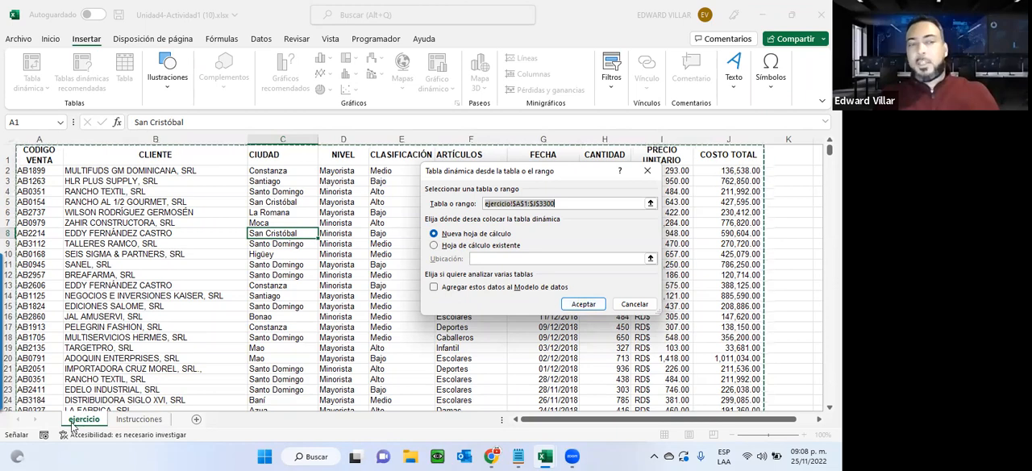
{"action": "left_click", "coordinate": [578, 306]}
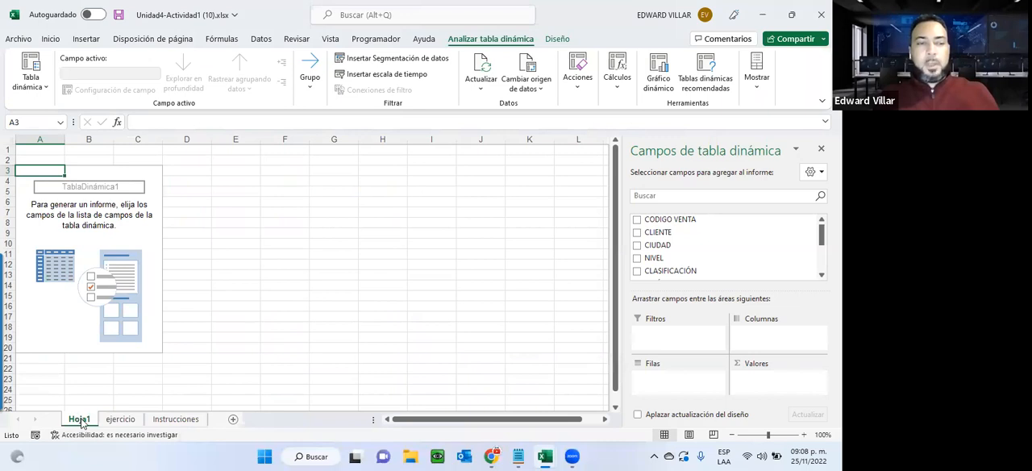
Rename the new pivot table sheet as "Tabla Dinamica 1".
{"action": "right_click", "coordinate": [79, 420]}
{"action": "left_click", "coordinate": [119, 283]}
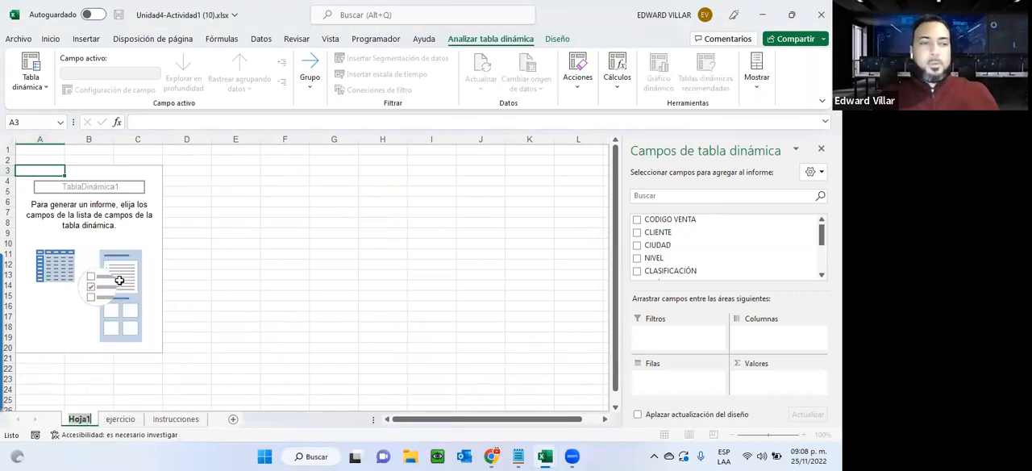
{"action": "type", "text": "tabl"}
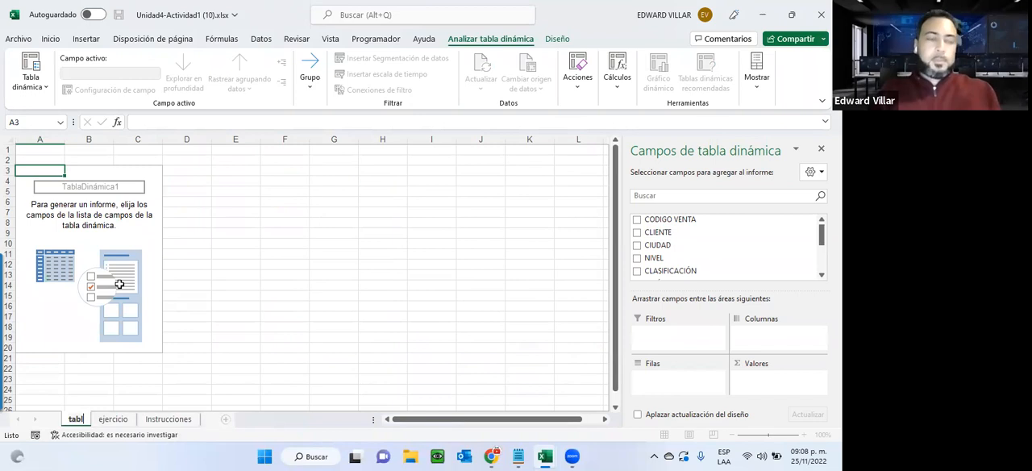
{"action": "key", "text": "BackSpace"}
{"action": "key", "text": "BackSpace"}
{"action": "key", "text": "BackSpace"}
{"action": "key", "text": "BackSpace"}
{"action": "type", "text": "Tabla Dinamica q"}
{"action": "key", "text": "BackSpace"}
{"action": "type", "text": "1"}
{"action": "key", "text": "Return"}
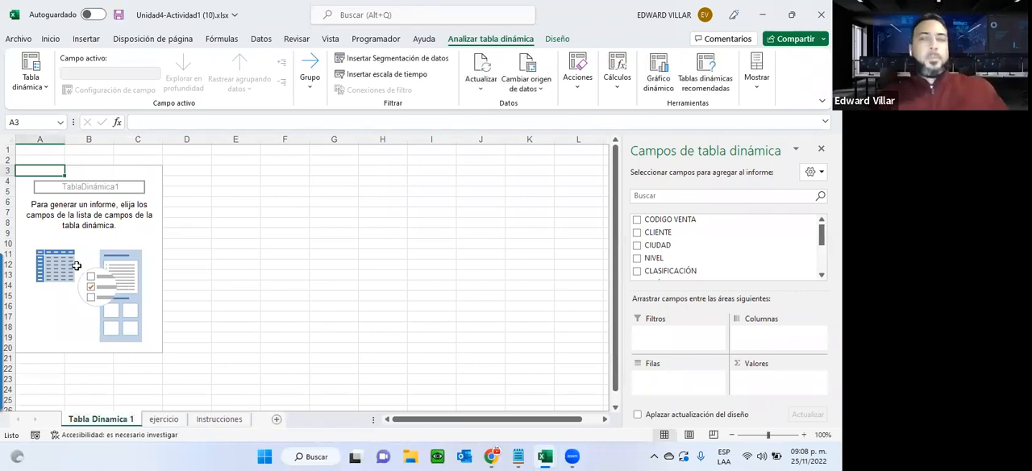
Select cells outside and inside the empty pivot table area to demonstrate hiding and showing its field list.
{"action": "left_click", "coordinate": [365, 224]}
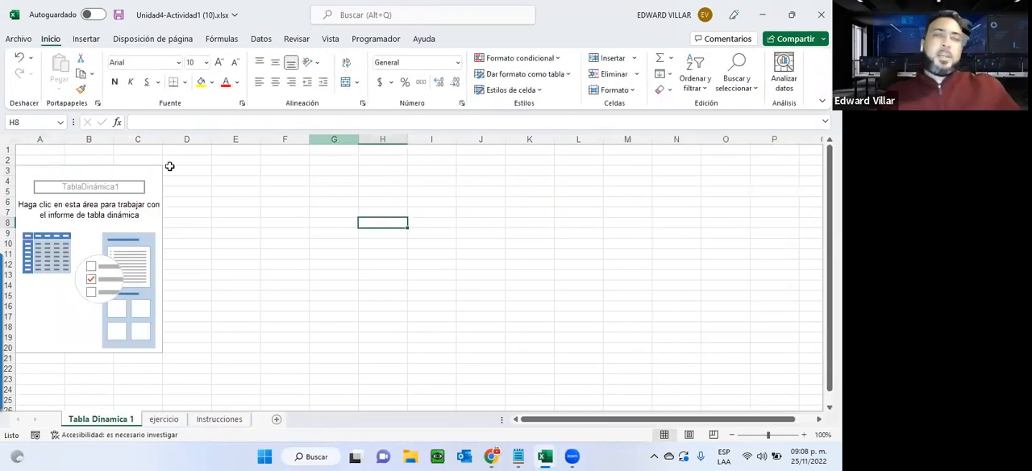
{"action": "left_click", "coordinate": [47, 211]}
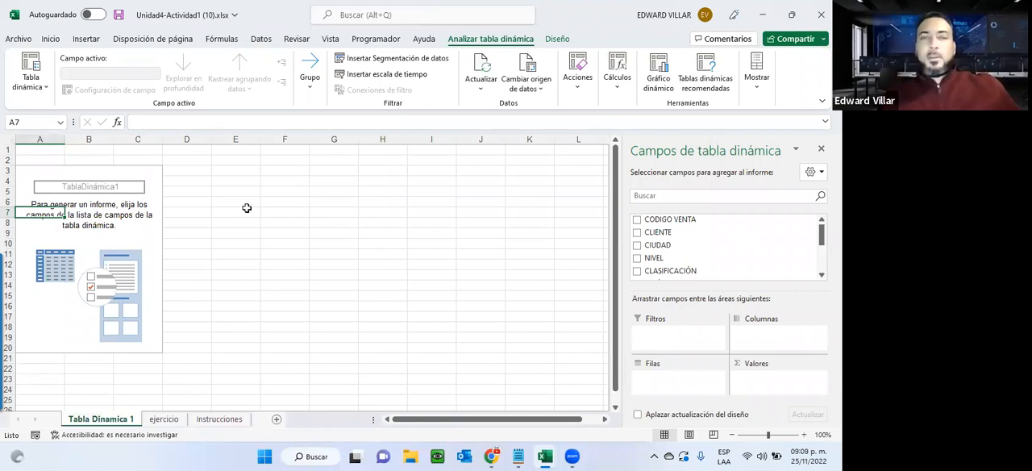
{"action": "left_click", "coordinate": [311, 192]}
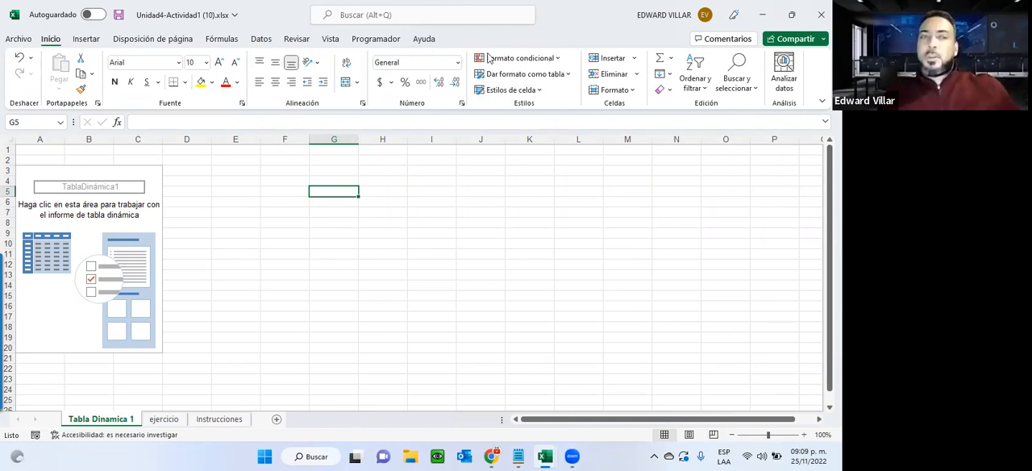
{"action": "left_click", "coordinate": [72, 223]}
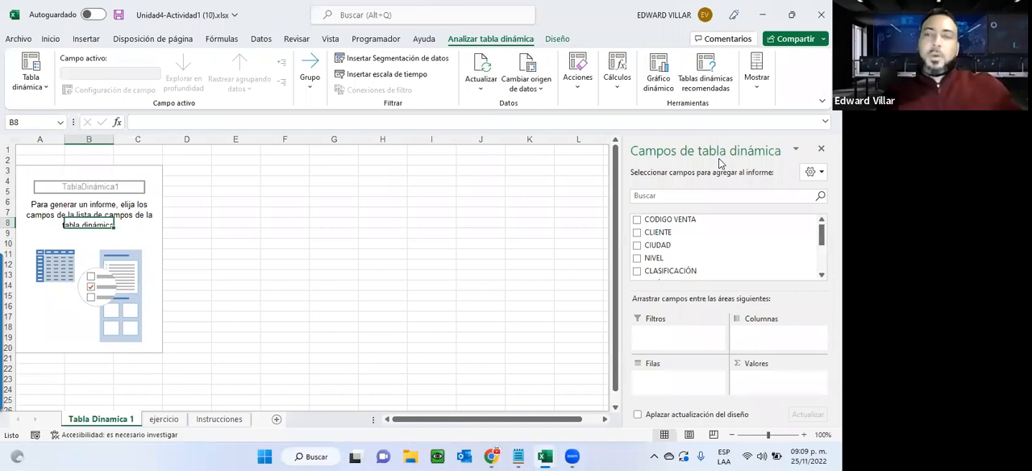
Check the Tabla dinámica #1 instructions and add the CANTIDAD field to the pivot table on Tabla Dinamica 1.
{"action": "left_click", "coordinate": [214, 419]}
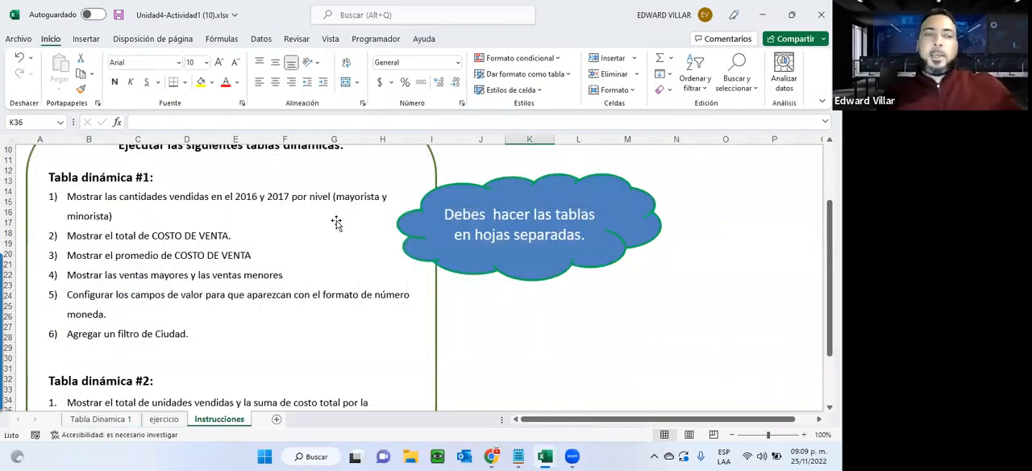
{"action": "left_click", "coordinate": [101, 419]}
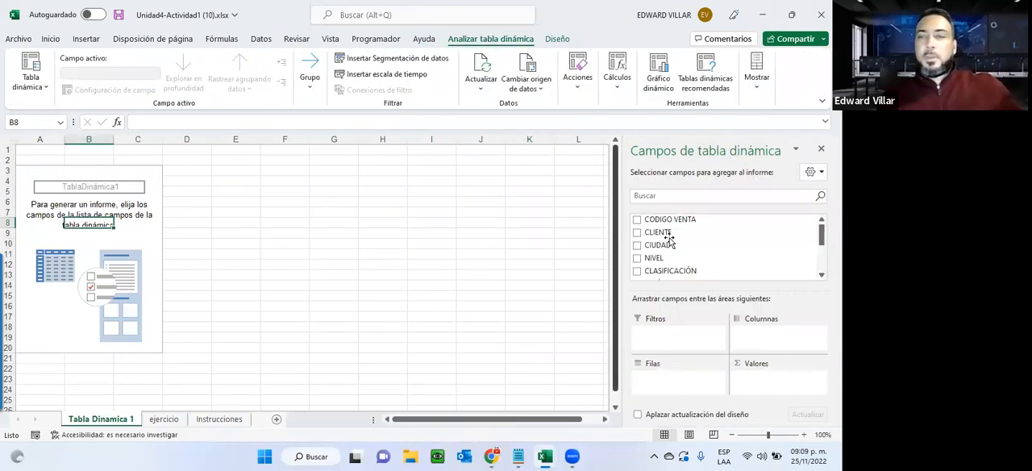
{"action": "scroll", "coordinate": [670, 240], "scroll_direction": "down", "scroll_amount": 3}
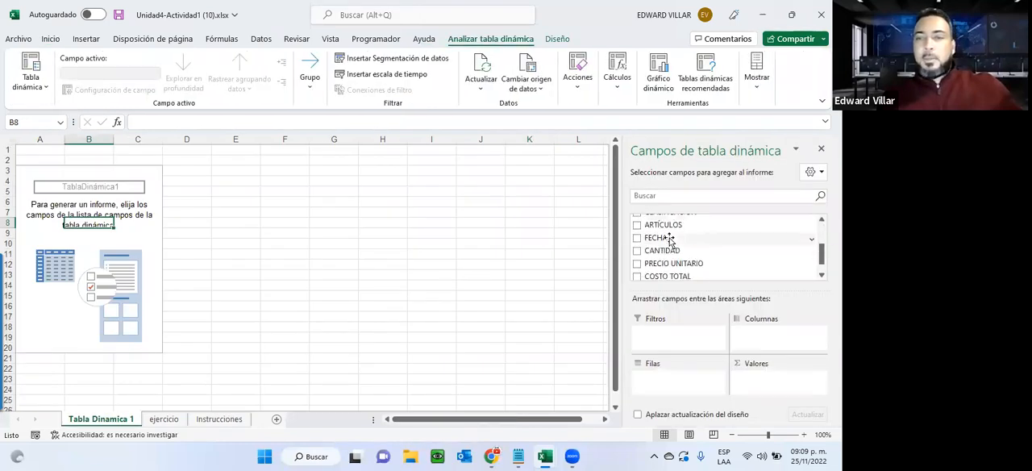
{"action": "scroll", "coordinate": [670, 239], "scroll_direction": "down", "scroll_amount": 1}
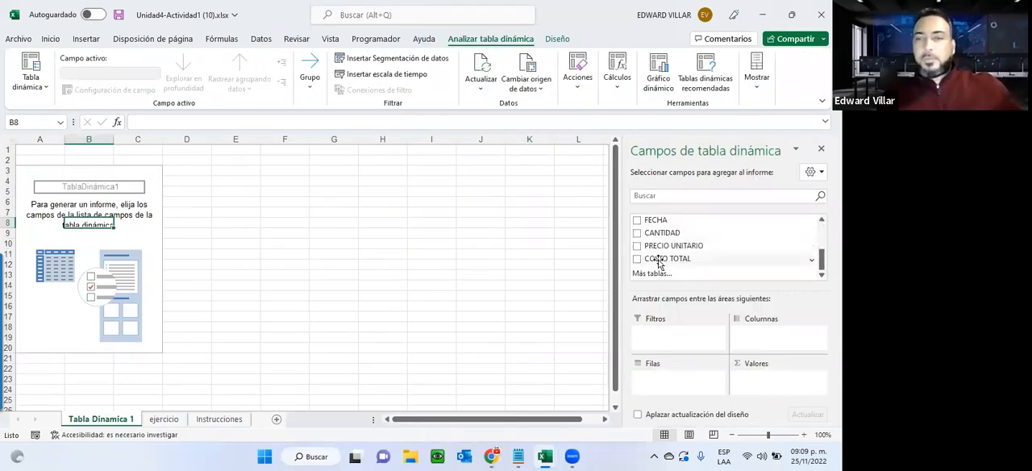
{"action": "scroll", "coordinate": [659, 264], "scroll_direction": "up", "scroll_amount": 1}
{"action": "scroll", "coordinate": [660, 264], "scroll_direction": "up", "scroll_amount": 1}
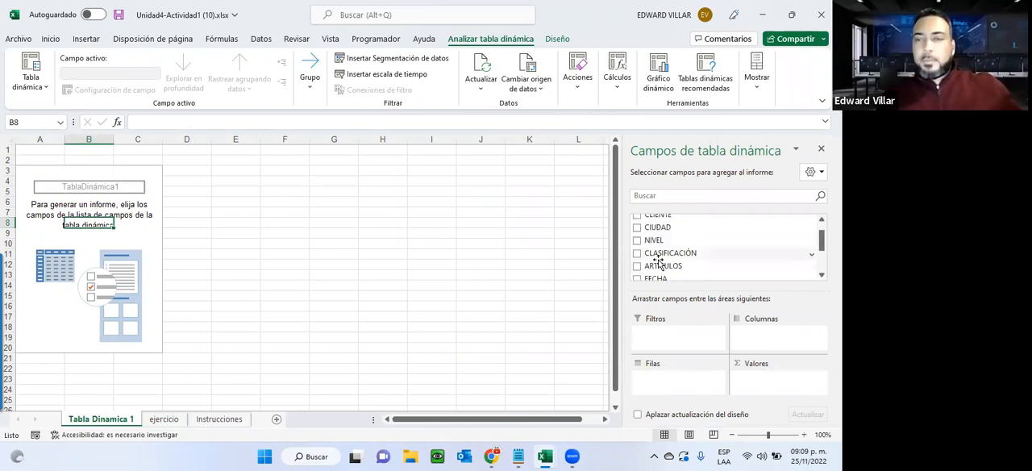
{"action": "scroll", "coordinate": [660, 262], "scroll_direction": "up", "scroll_amount": 1}
{"action": "scroll", "coordinate": [659, 263], "scroll_direction": "down", "scroll_amount": 3}
{"action": "left_click", "coordinate": [637, 233]}
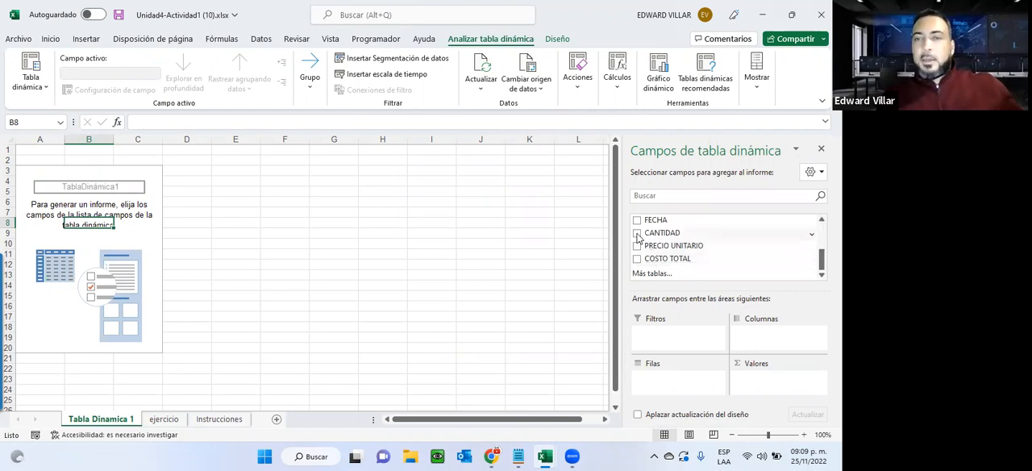
Recheck the instructions and add the FECHA and NIVEL fields to the pivot table on Tabla Dinamica 1.
{"action": "left_click", "coordinate": [171, 419]}
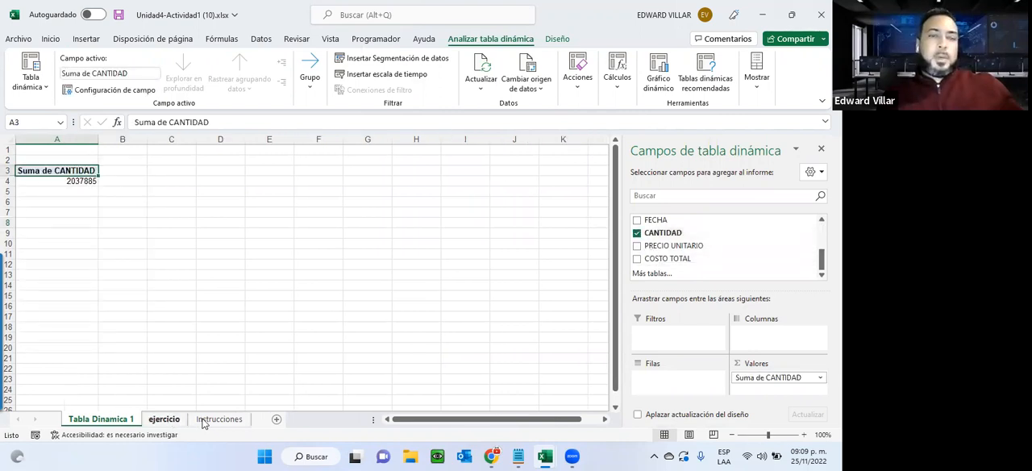
{"action": "left_click", "coordinate": [202, 419]}
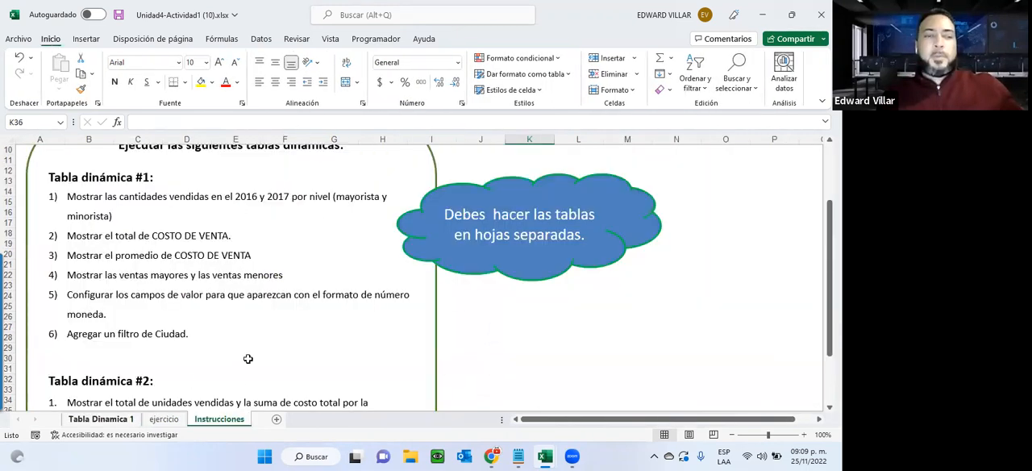
{"action": "left_click", "coordinate": [127, 419]}
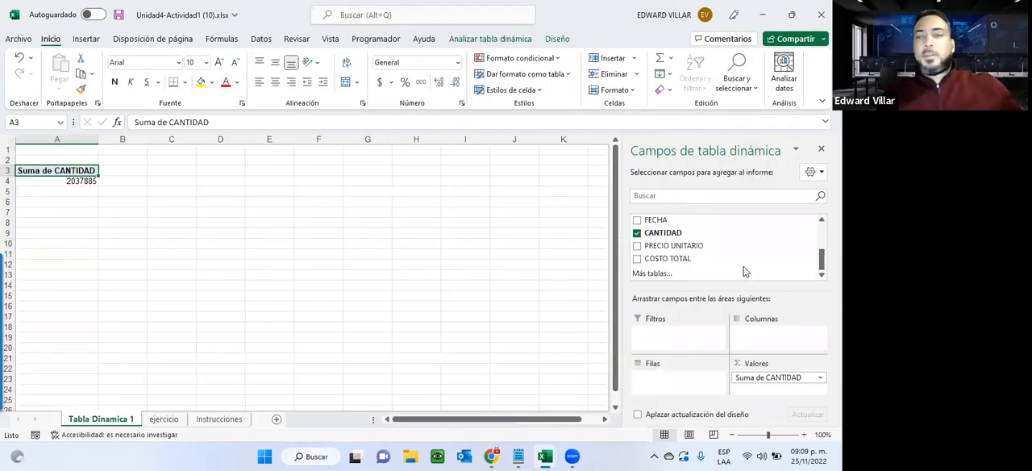
{"action": "left_click", "coordinate": [637, 221]}
{"action": "scroll", "coordinate": [637, 242], "scroll_direction": "up", "scroll_amount": 3}
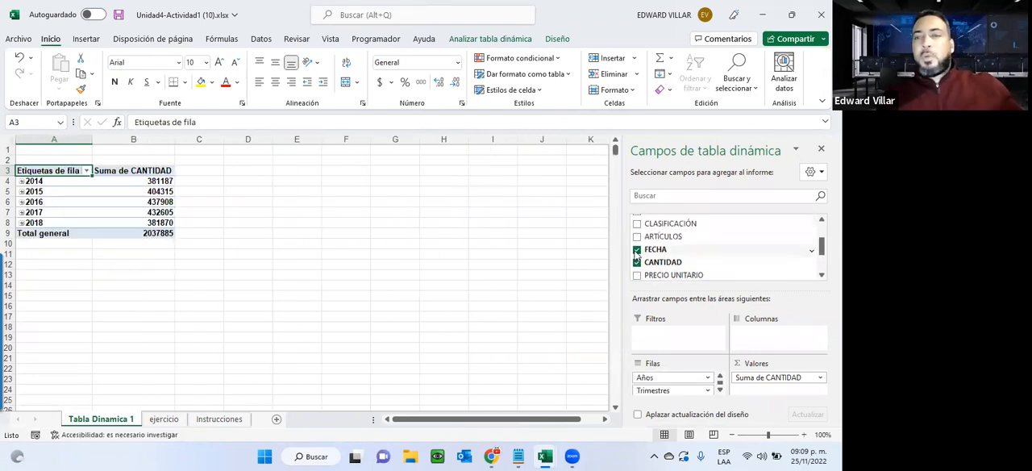
{"action": "scroll", "coordinate": [635, 255], "scroll_direction": "down", "scroll_amount": 2}
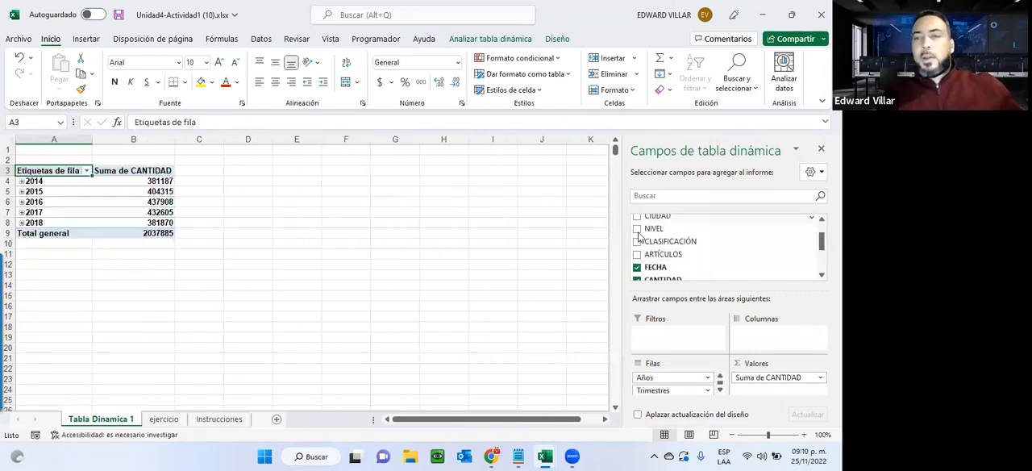
{"action": "left_click", "coordinate": [637, 230]}
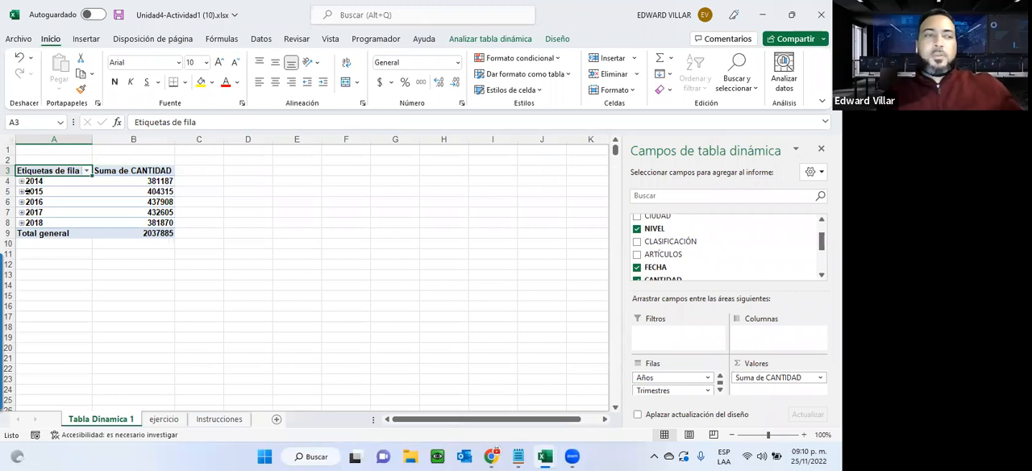
Expand year 2015 in the pivot table to view its quarter, month and level breakdown, and collapse it again.
{"action": "left_click", "coordinate": [22, 192]}
{"action": "left_click", "coordinate": [33, 205]}
{"action": "left_click", "coordinate": [32, 203]}
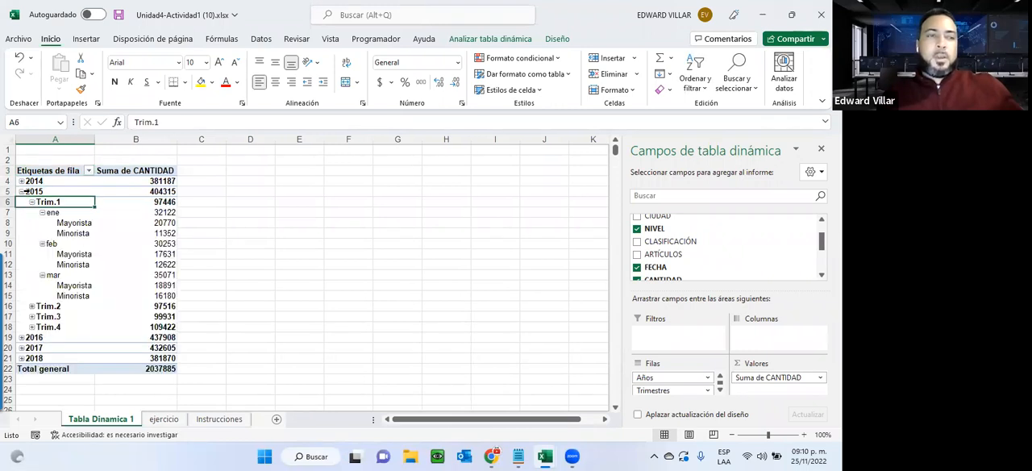
{"action": "left_click", "coordinate": [22, 192]}
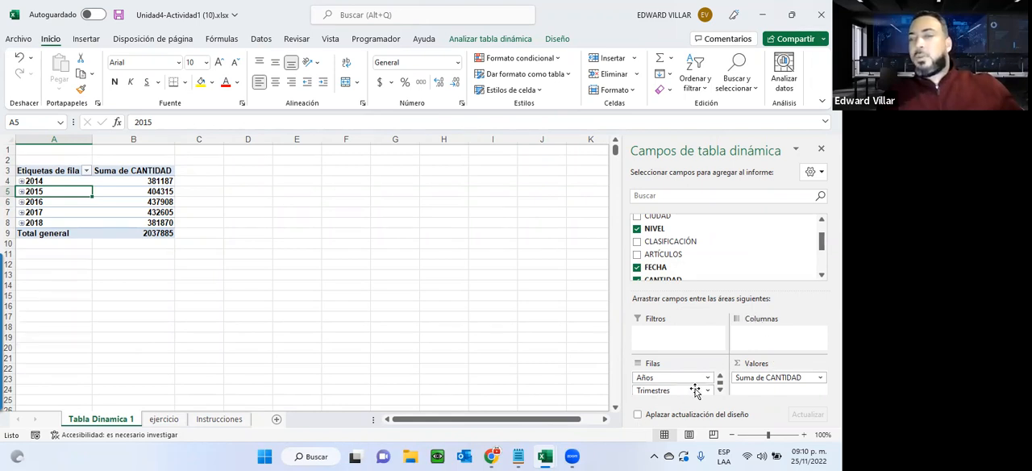
Move the NIVEL field from the pivot table's rows area to its columns area.
{"action": "left_click", "coordinate": [719, 391]}
{"action": "left_click", "coordinate": [719, 392]}
{"action": "left_click", "coordinate": [719, 392]}
{"action": "left_click_drag", "start_coordinate": [657, 391], "coordinate": [764, 340]}
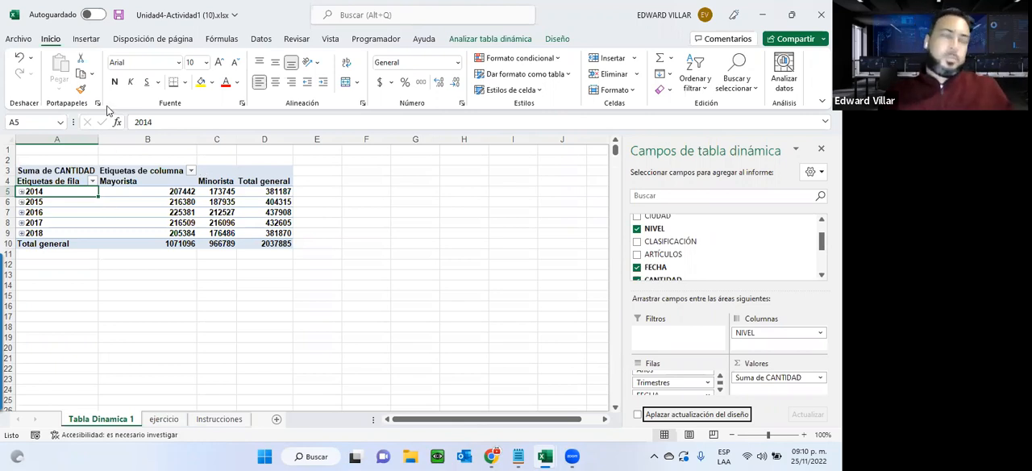
Filter the pivot table's row labels by Años to show only 2016 and 2017.
{"action": "left_click", "coordinate": [91, 181]}
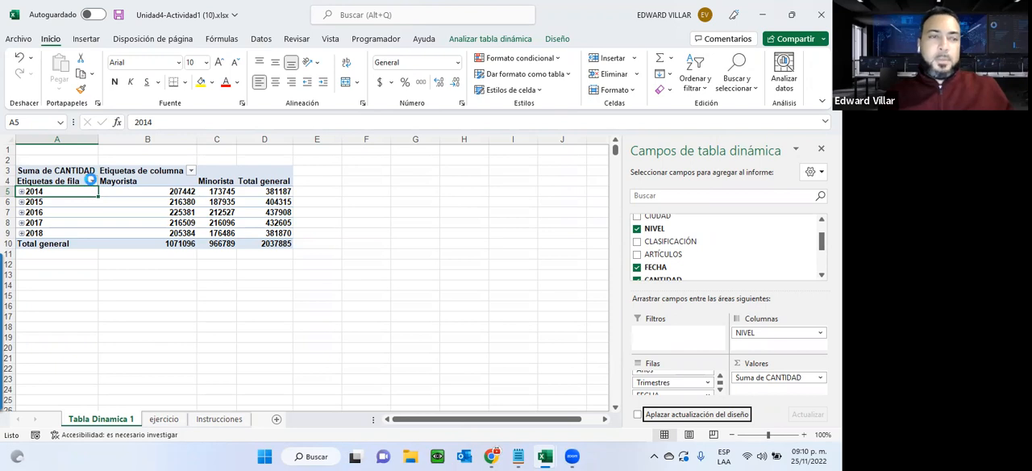
{"action": "left_click", "coordinate": [135, 310]}
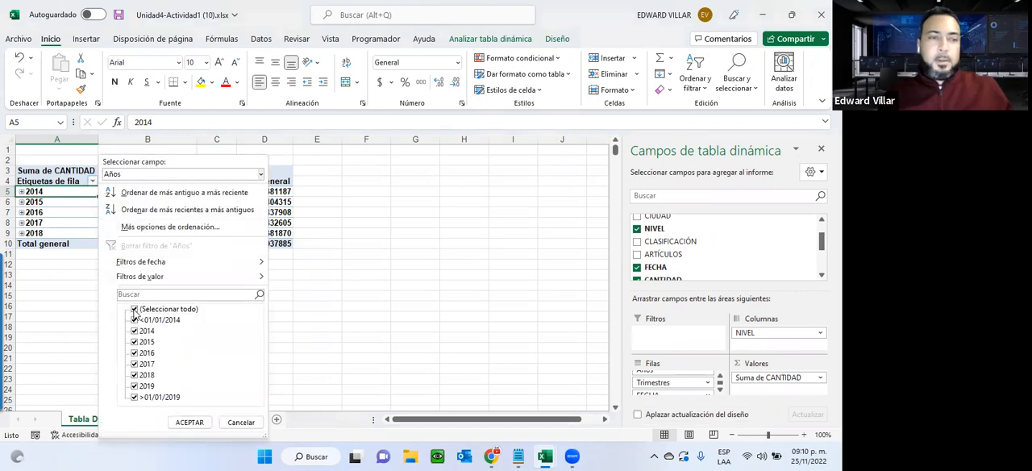
{"action": "left_click", "coordinate": [134, 353]}
{"action": "left_click", "coordinate": [134, 363]}
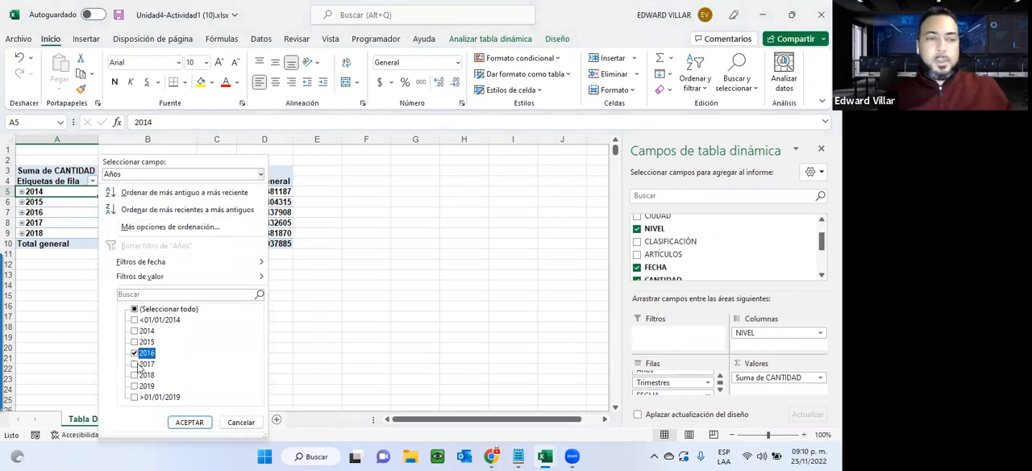
{"action": "left_click", "coordinate": [190, 423]}
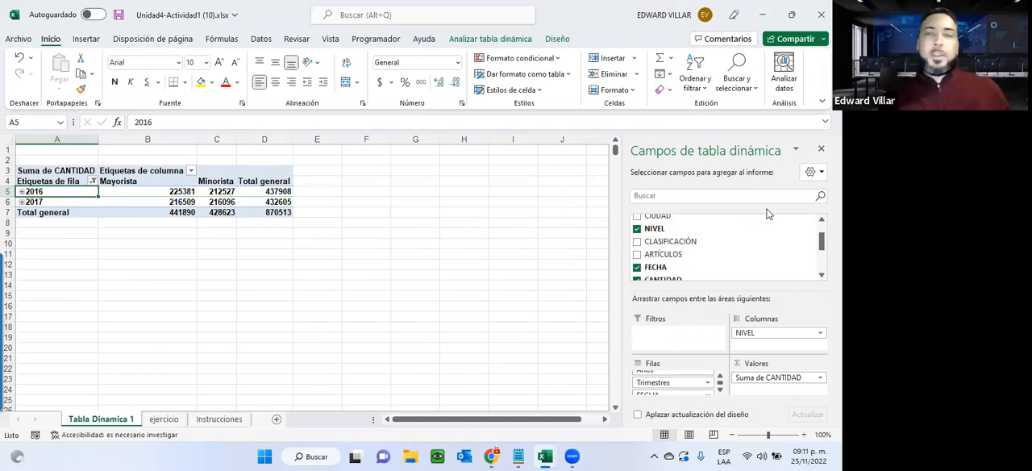
Check the Instrucciones sheet and add the COSTO TOTAL field to the pivot table's values as a sum.
{"action": "left_click", "coordinate": [218, 419]}
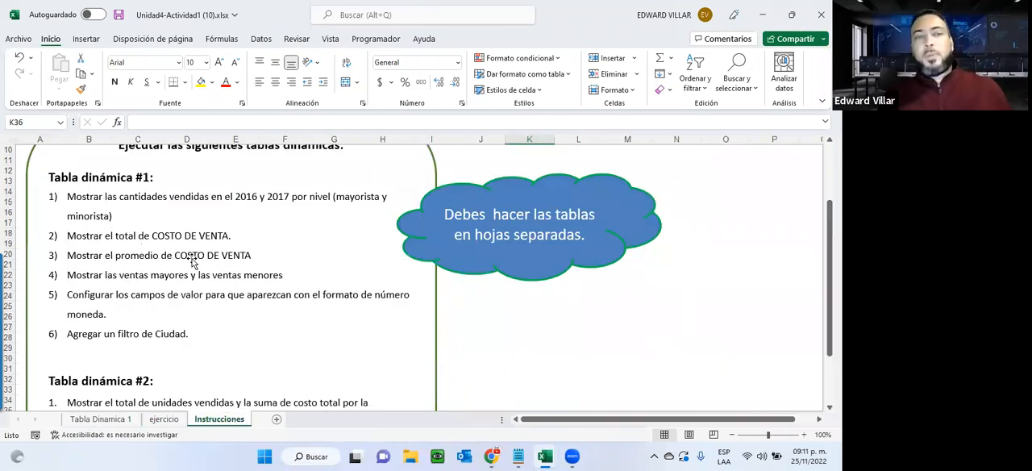
{"action": "left_click", "coordinate": [115, 419]}
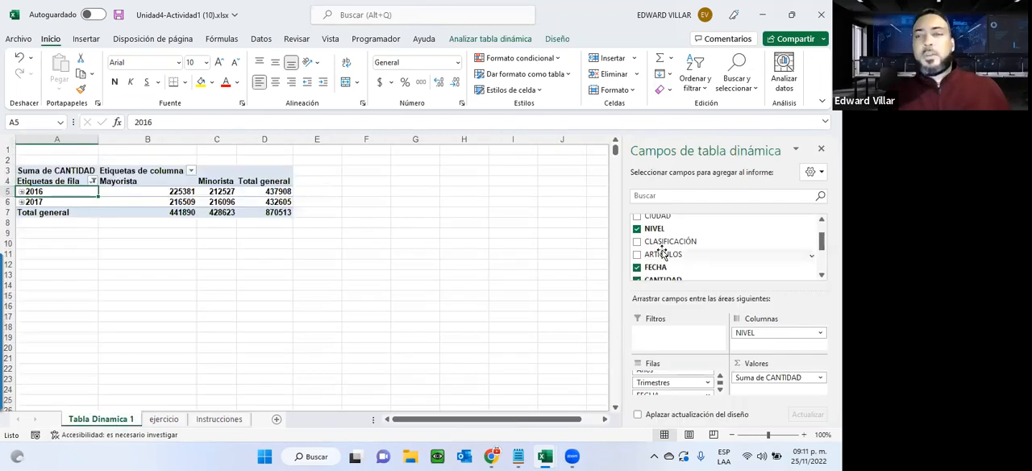
{"action": "scroll", "coordinate": [662, 253], "scroll_direction": "down", "scroll_amount": 1}
{"action": "left_click", "coordinate": [638, 275]}
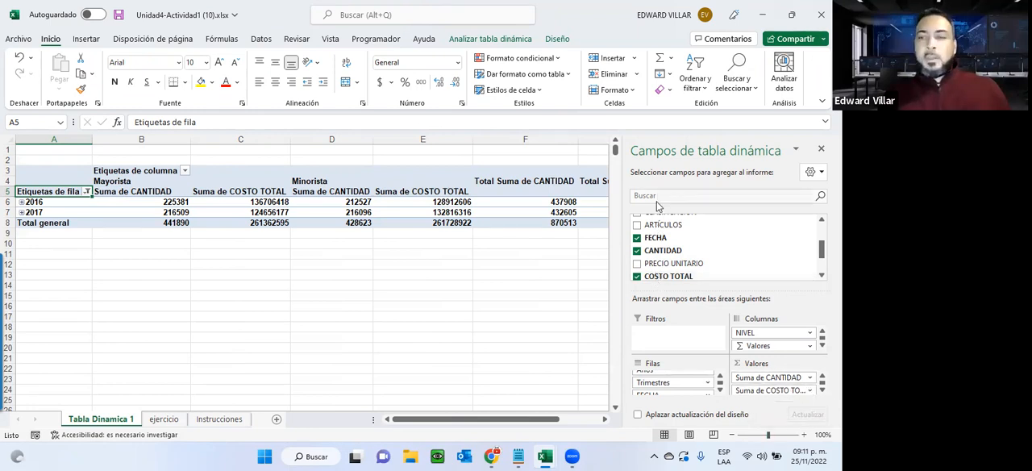
Add COSTO TOTAL to the pivot table's values a second time and summarize that copy by Promedio.
{"action": "left_click_drag", "start_coordinate": [668, 276], "coordinate": [760, 393]}
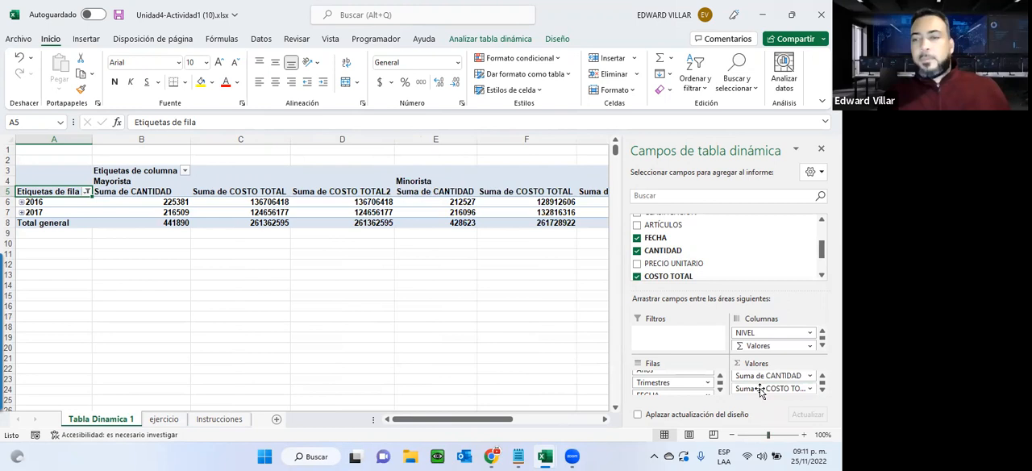
{"action": "left_click", "coordinate": [761, 388]}
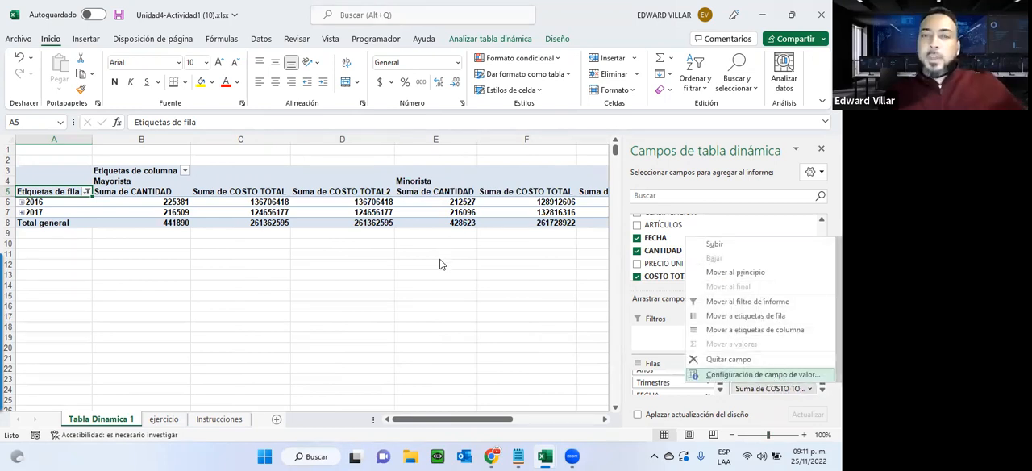
{"action": "key", "text": "Return"}
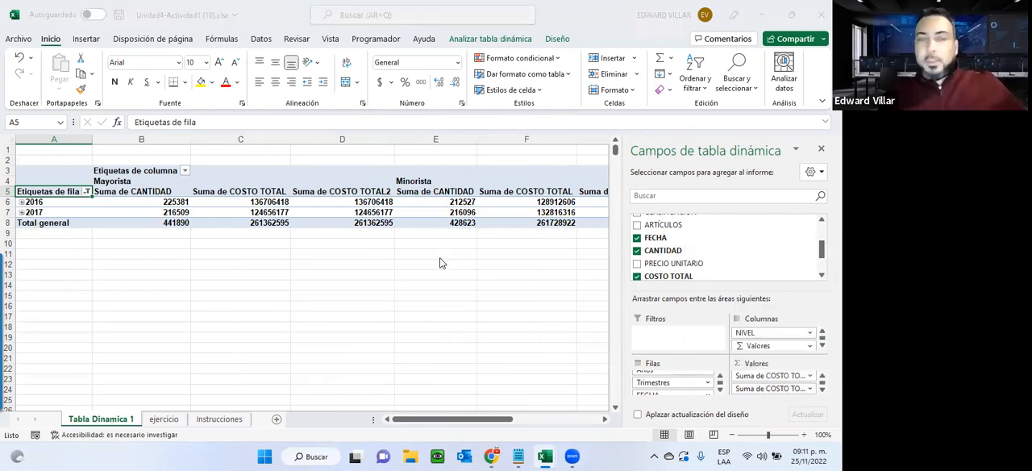
{"action": "left_click", "coordinate": [441, 246]}
{"action": "left_click", "coordinate": [441, 237]}
{"action": "left_click", "coordinate": [441, 253]}
{"action": "left_click", "coordinate": [441, 270]}
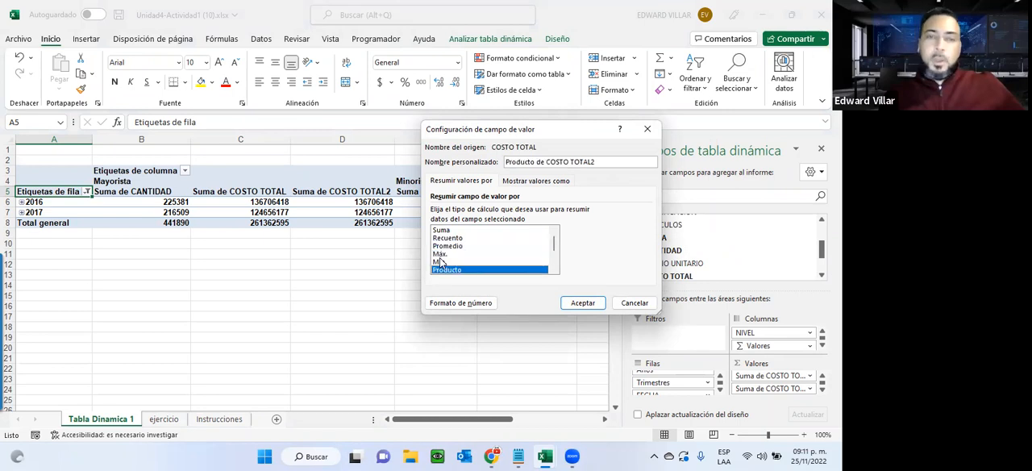
{"action": "scroll", "coordinate": [440, 260], "scroll_direction": "down", "scroll_amount": 2}
{"action": "scroll", "coordinate": [441, 271], "scroll_direction": "up", "scroll_amount": 2}
{"action": "scroll", "coordinate": [441, 271], "scroll_direction": "down", "scroll_amount": 2}
{"action": "scroll", "coordinate": [442, 271], "scroll_direction": "up", "scroll_amount": 2}
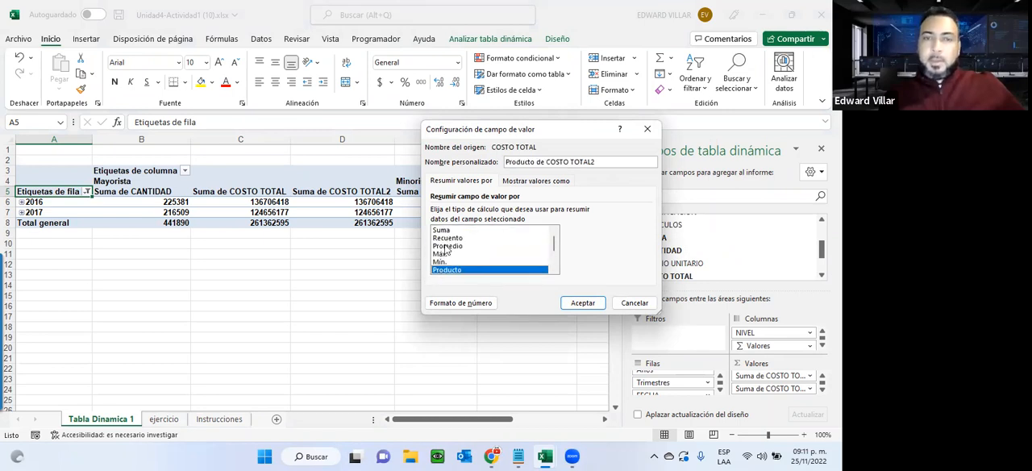
{"action": "left_click", "coordinate": [446, 245]}
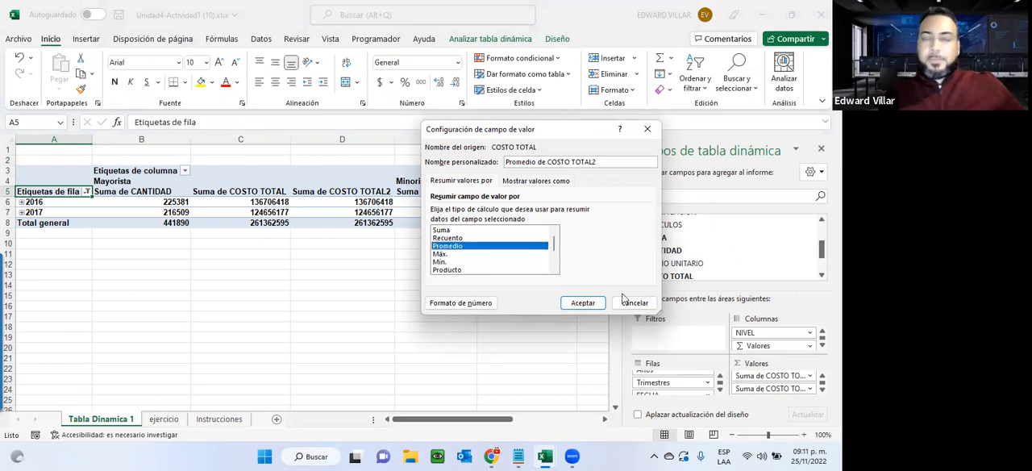
{"action": "left_click", "coordinate": [583, 302]}
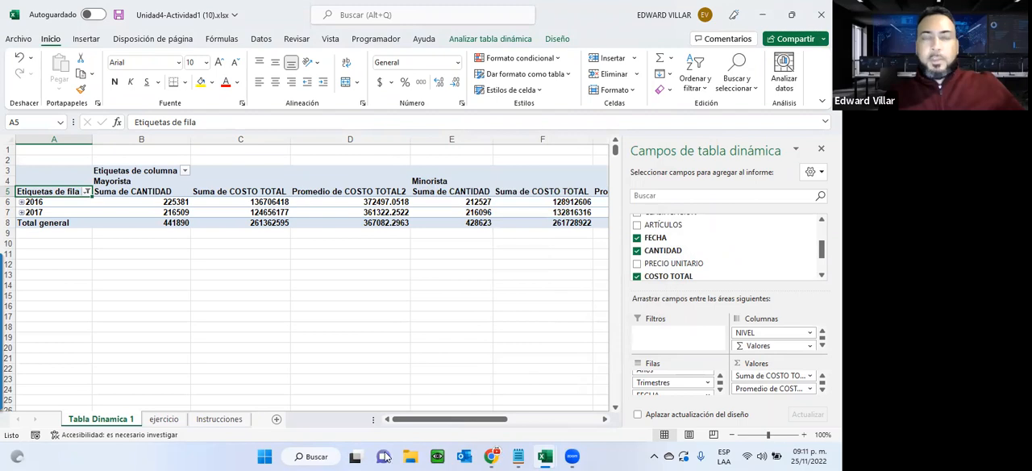
Recheck the instructions, then add COSTO TOTAL to the values a third time and summarize that copy by Máx.
{"action": "left_click_drag", "start_coordinate": [448, 418], "coordinate": [587, 373]}
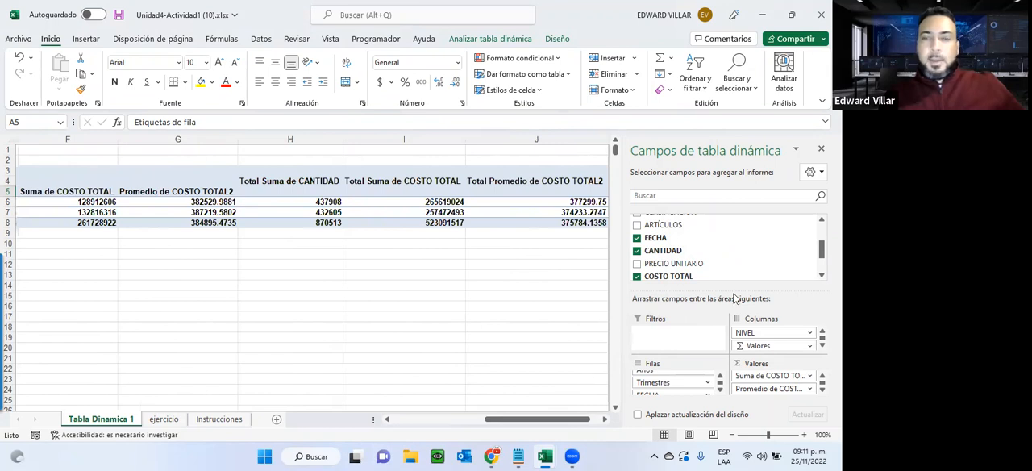
{"action": "left_click", "coordinate": [219, 420]}
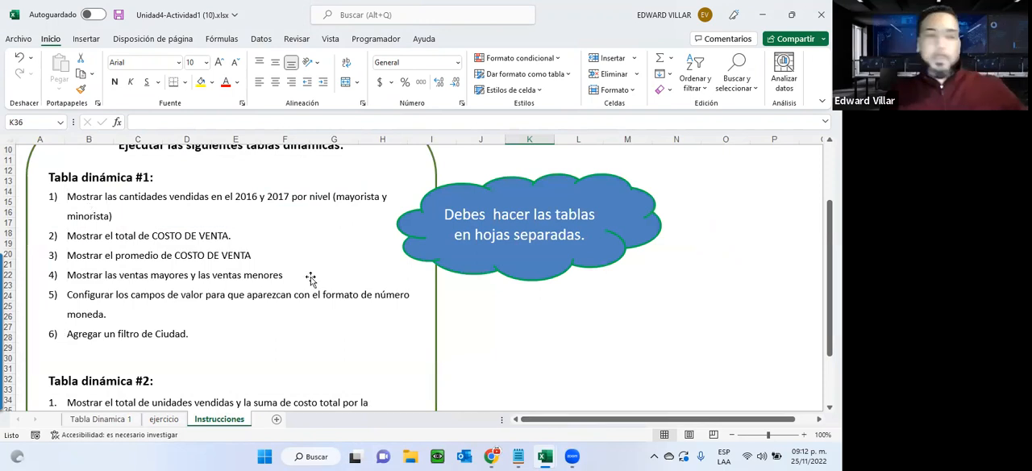
{"action": "left_click", "coordinate": [101, 420]}
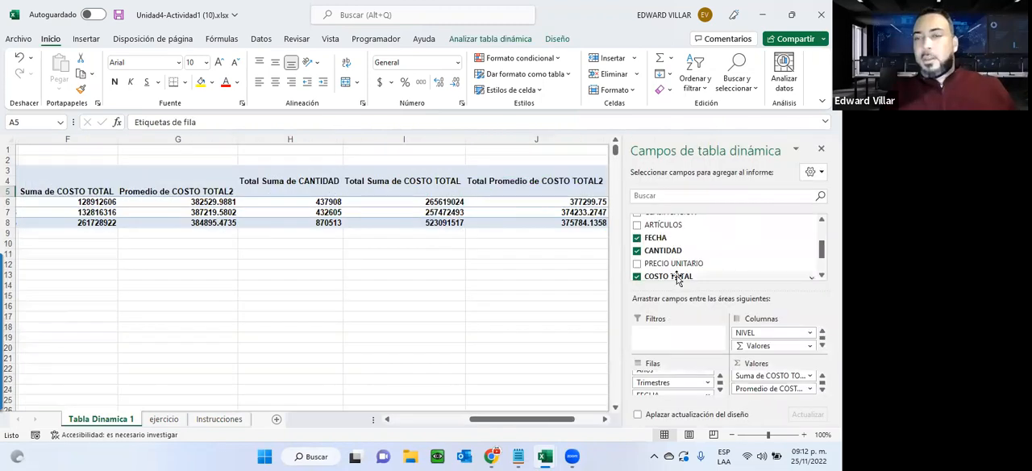
{"action": "left_click_drag", "start_coordinate": [678, 279], "coordinate": [772, 397]}
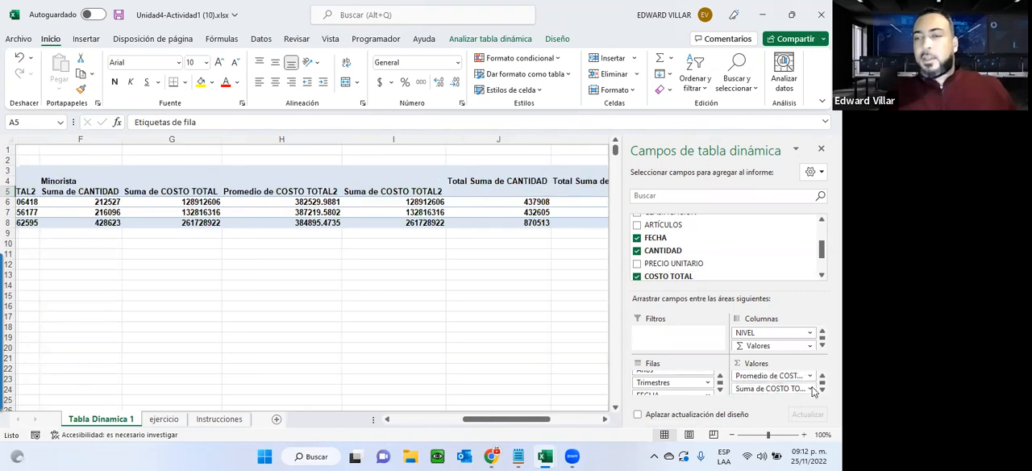
{"action": "left_click", "coordinate": [811, 389]}
{"action": "left_click", "coordinate": [796, 379]}
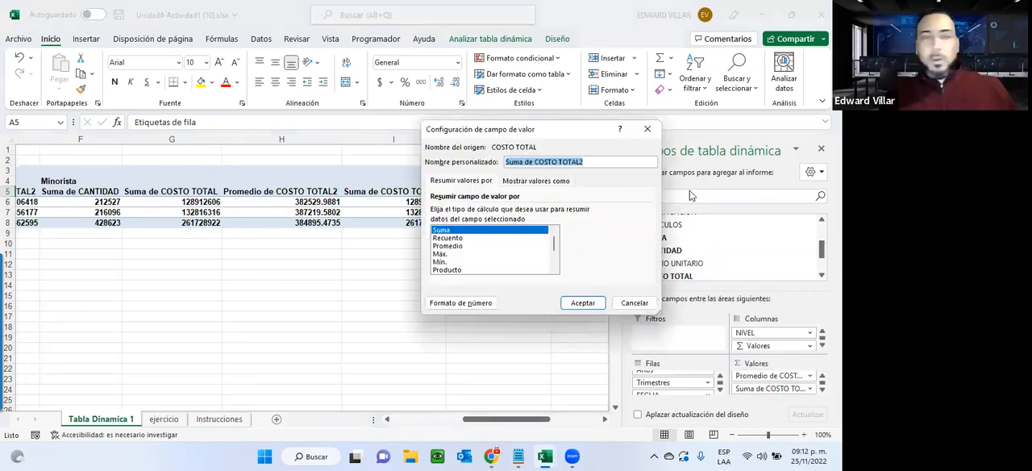
{"action": "left_click", "coordinate": [441, 254]}
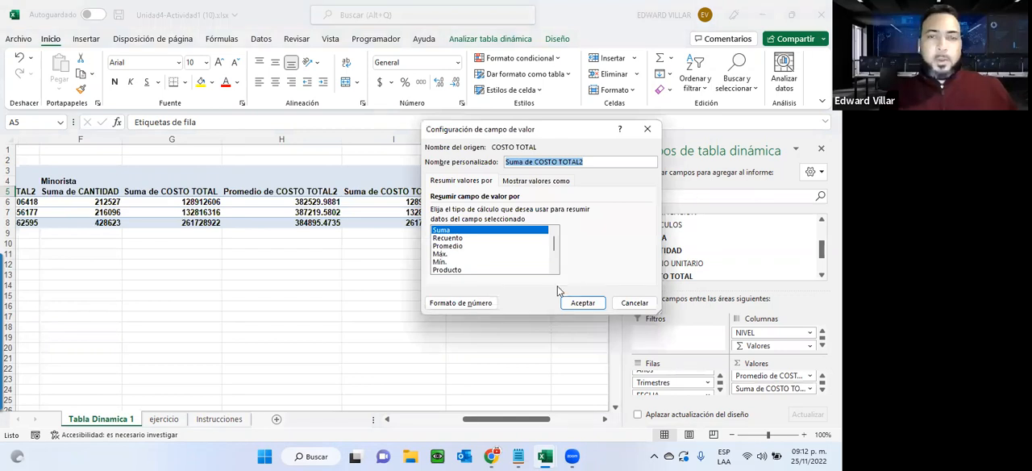
{"action": "left_click", "coordinate": [582, 302]}
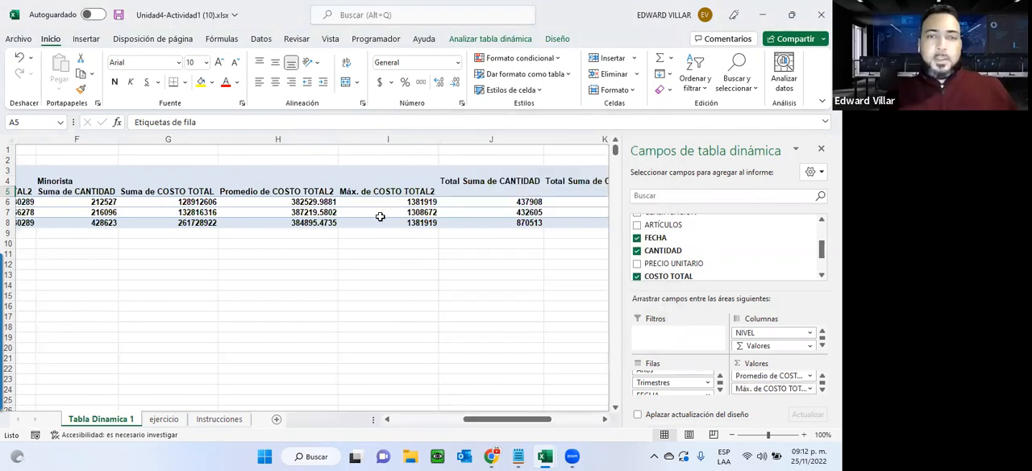
Expand year 2016 in the pivot table and remove the Trimestres field from the rows area.
{"action": "left_click_drag", "start_coordinate": [368, 191], "coordinate": [372, 225]}
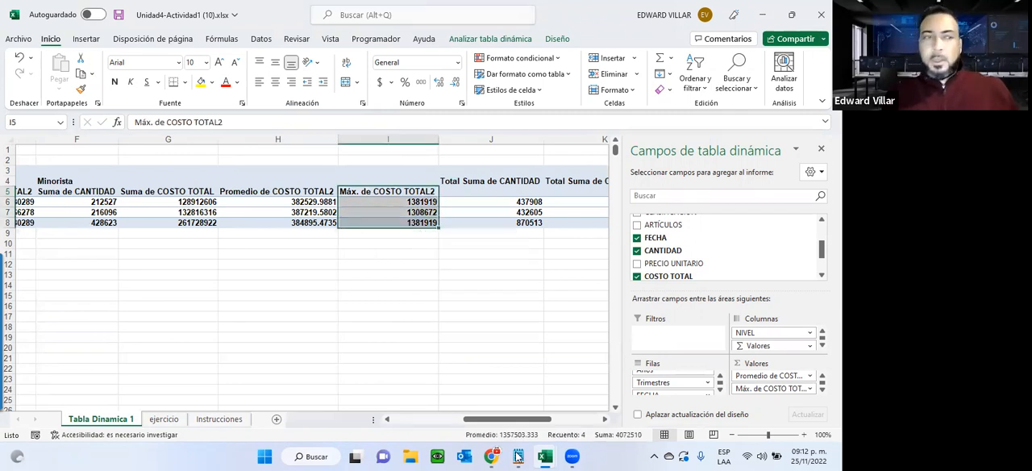
{"action": "left_click", "coordinate": [427, 418]}
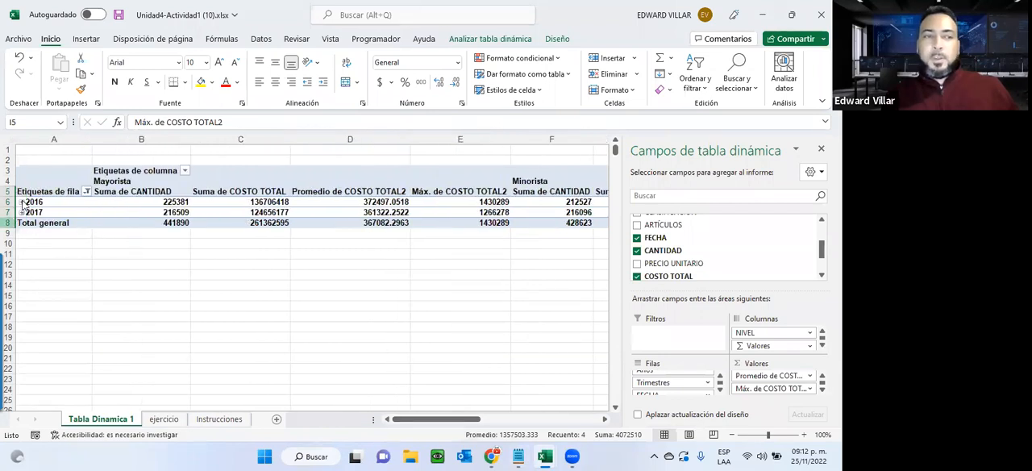
{"action": "left_click", "coordinate": [21, 202]}
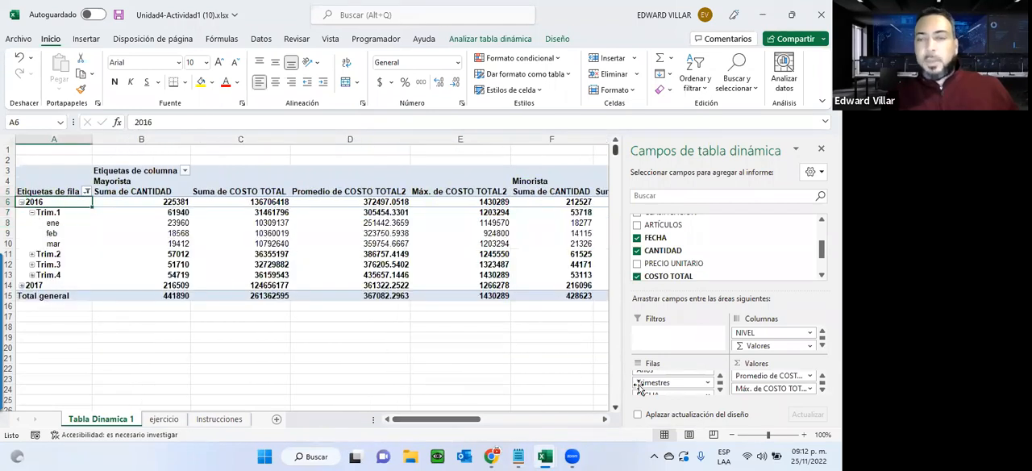
{"action": "left_click", "coordinate": [708, 385]}
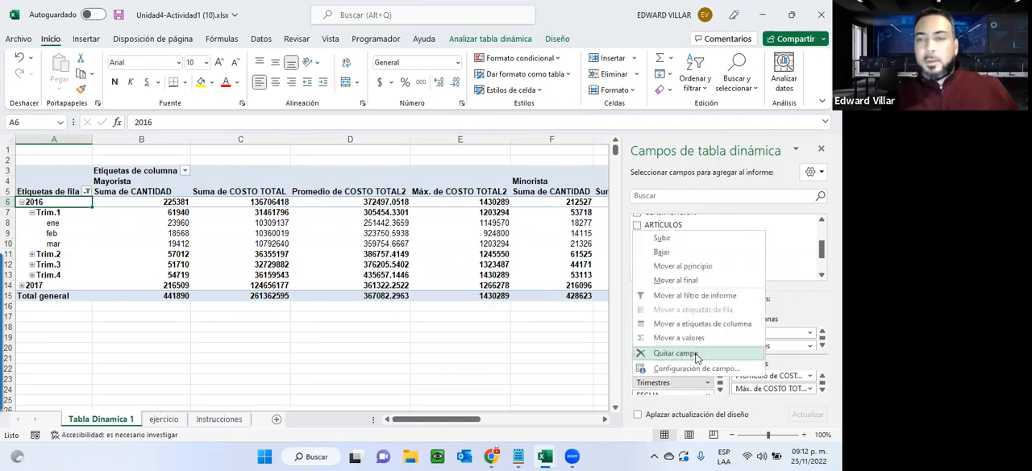
{"action": "left_click", "coordinate": [676, 353]}
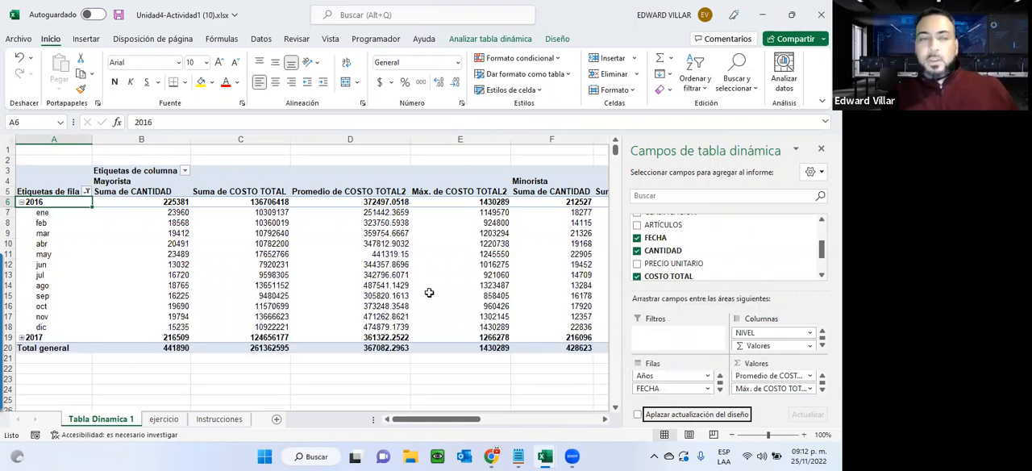
Expand year 2017 to review both years' monthly breakdown, and collapse 2016 and 2017.
{"action": "left_click", "coordinate": [22, 338]}
{"action": "scroll", "coordinate": [311, 300], "scroll_direction": "down", "scroll_amount": 1}
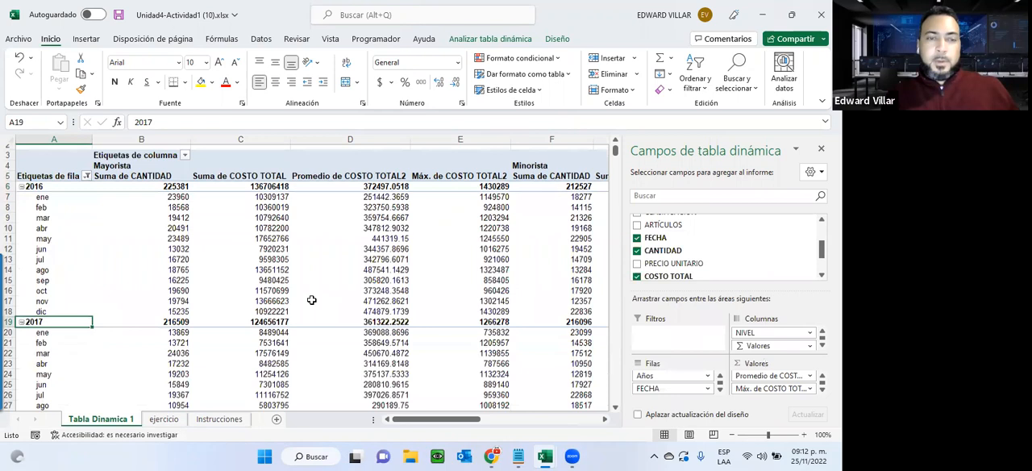
{"action": "scroll", "coordinate": [312, 300], "scroll_direction": "down", "scroll_amount": 2}
{"action": "scroll", "coordinate": [312, 300], "scroll_direction": "up", "scroll_amount": 2}
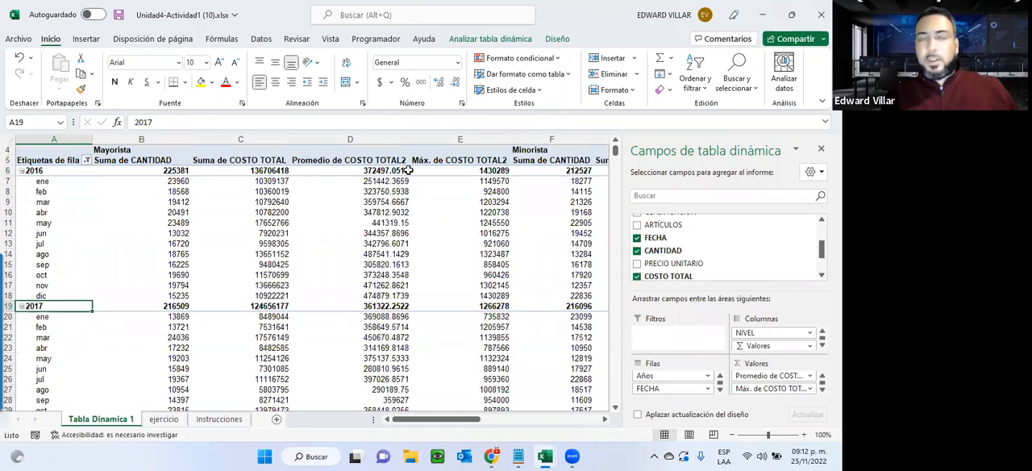
{"action": "left_click", "coordinate": [21, 171]}
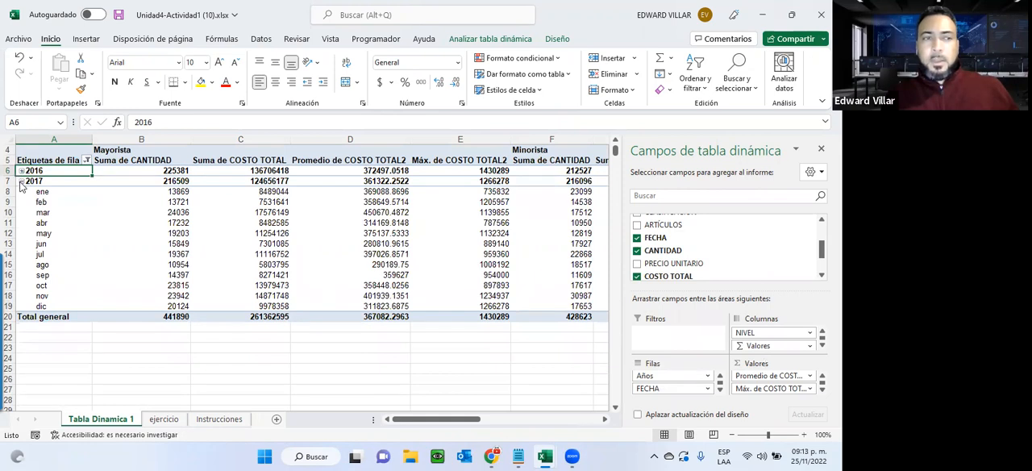
{"action": "left_click", "coordinate": [21, 181]}
Format all value cells of the pivot table, from the Mayorista quantities through the grand total columns, as Moneda.
{"action": "left_click", "coordinate": [104, 170]}
{"action": "left_click_drag", "start_coordinate": [343, 175], "coordinate": [499, 193]}
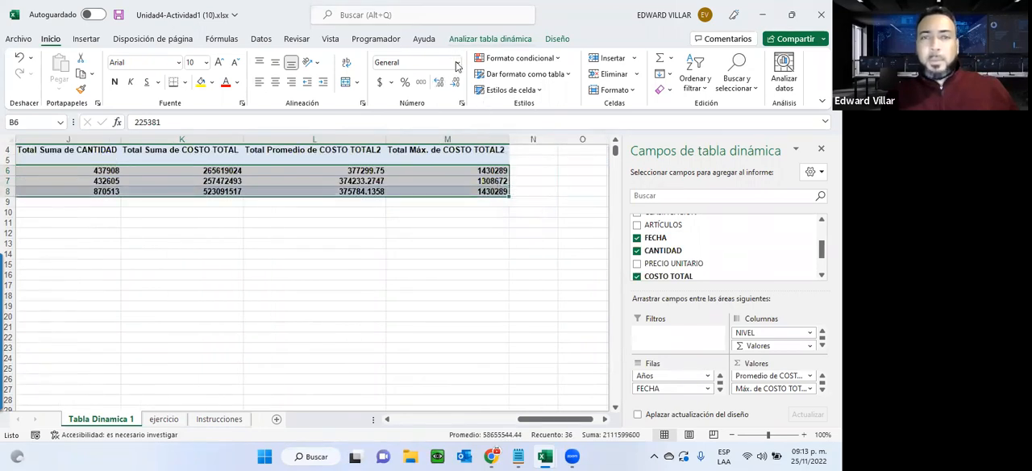
{"action": "left_click", "coordinate": [458, 62]}
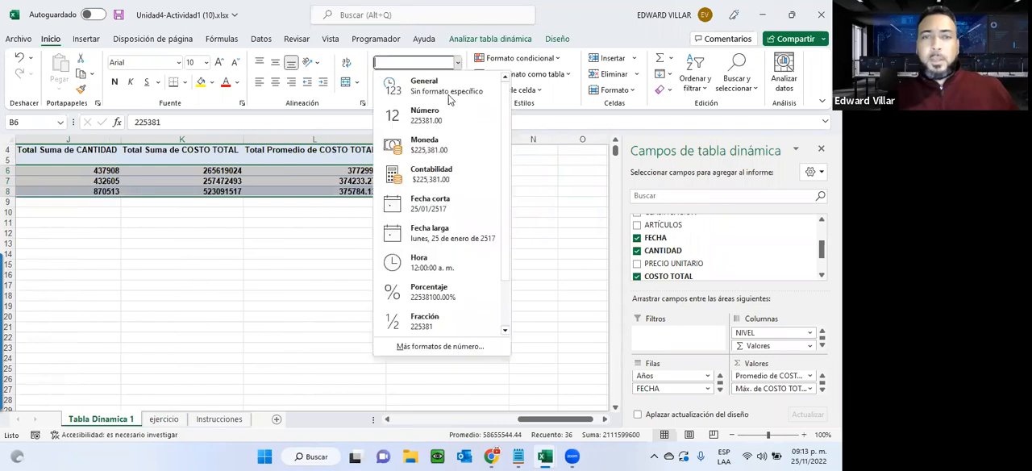
{"action": "left_click", "coordinate": [445, 150]}
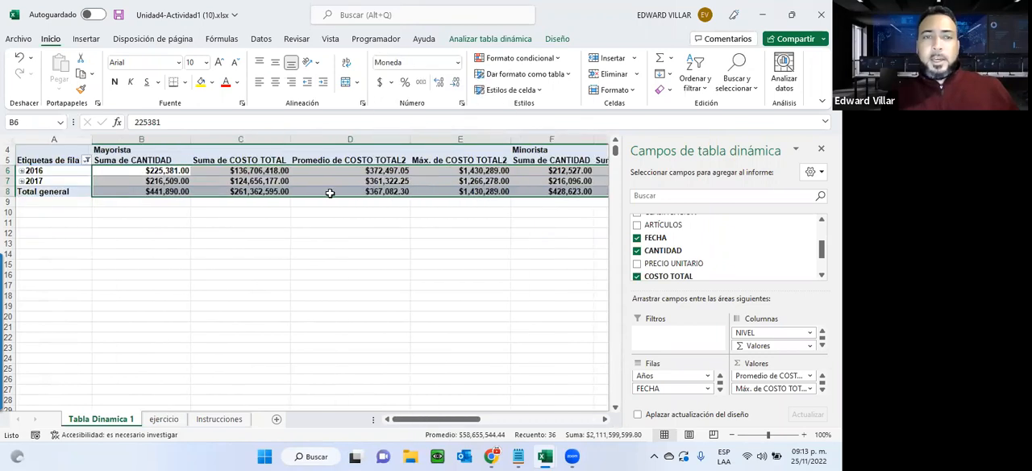
Expand years 2017 and 2016 in the pivot table to show their months in currency format.
{"action": "left_click", "coordinate": [26, 181]}
{"action": "left_click", "coordinate": [21, 180]}
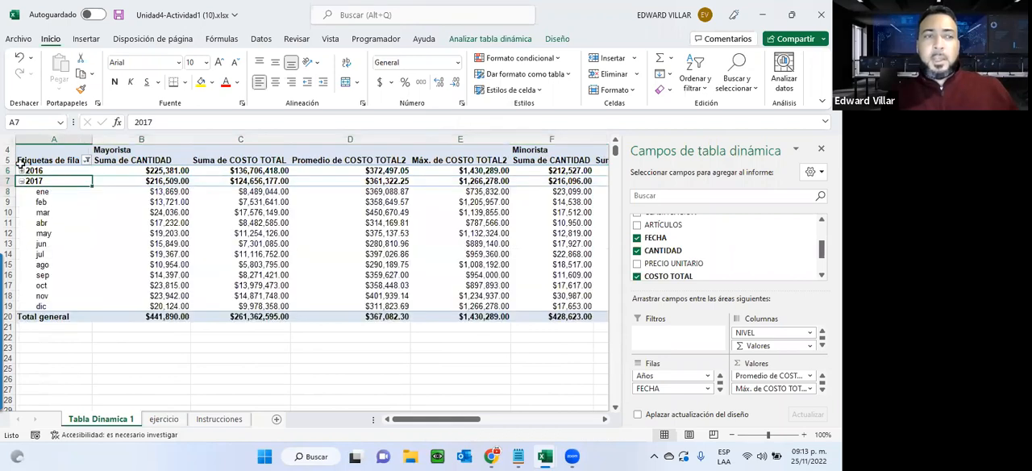
{"action": "left_click", "coordinate": [22, 171]}
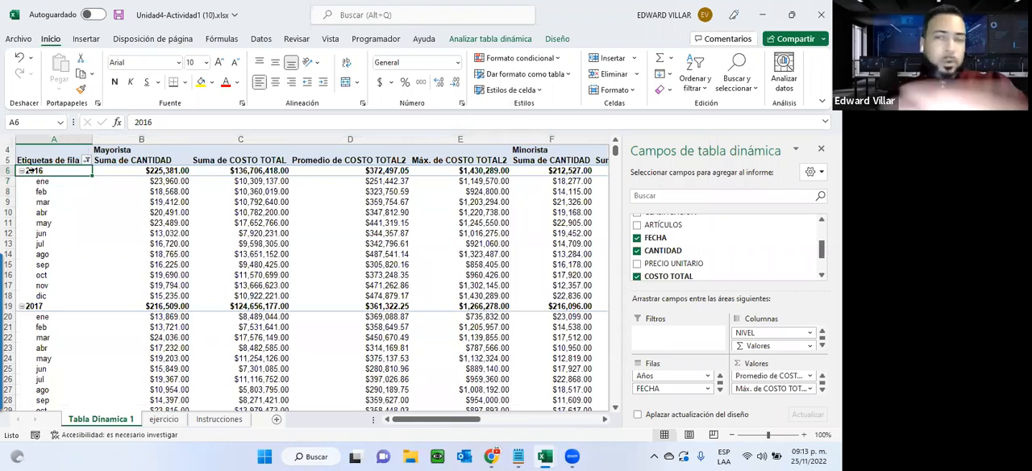
Review the ejercicio data and the instructions, then add the CIUDAD field as a report filter on Tabla Dinamica 1.
{"action": "left_click", "coordinate": [174, 420]}
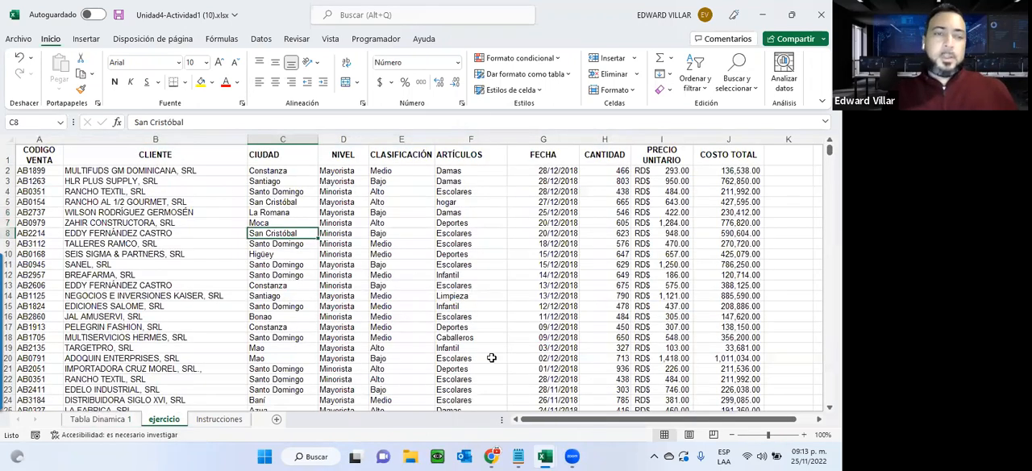
{"action": "left_click", "coordinate": [106, 420]}
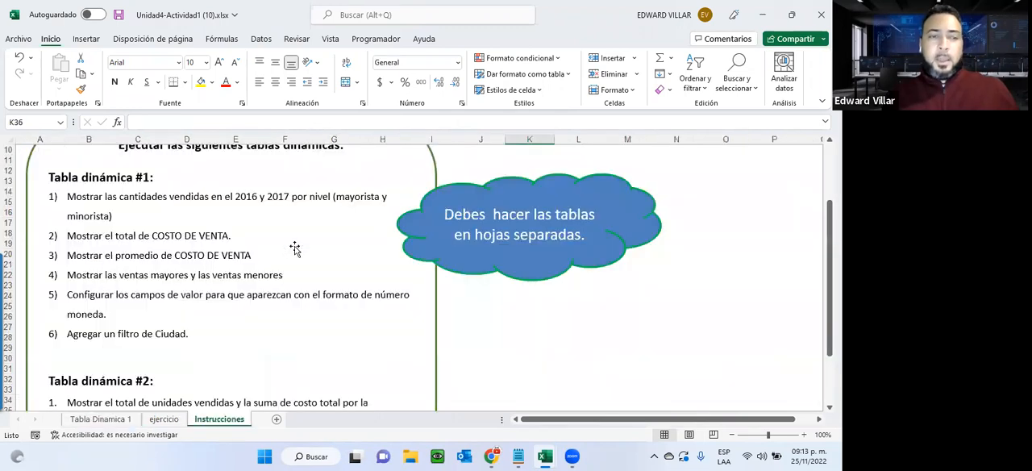
{"action": "scroll", "coordinate": [296, 248], "scroll_direction": "down", "scroll_amount": 1}
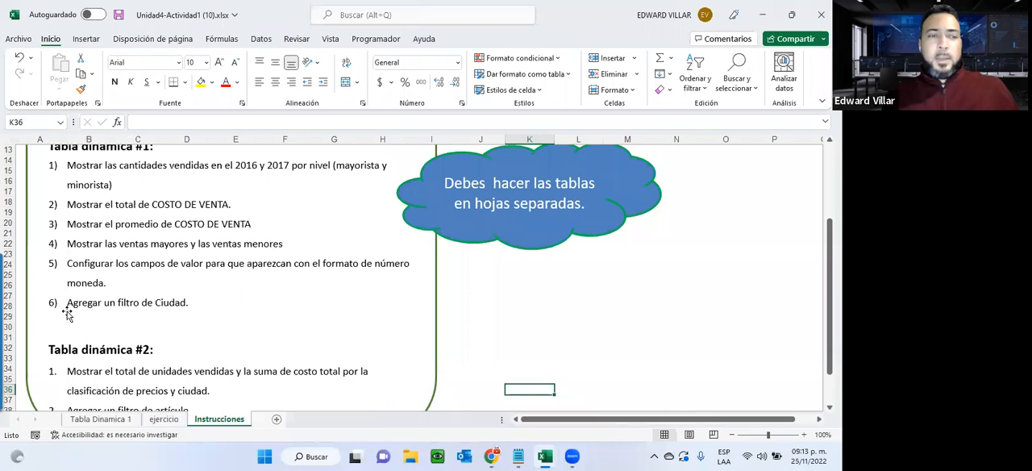
{"action": "left_click", "coordinate": [107, 419]}
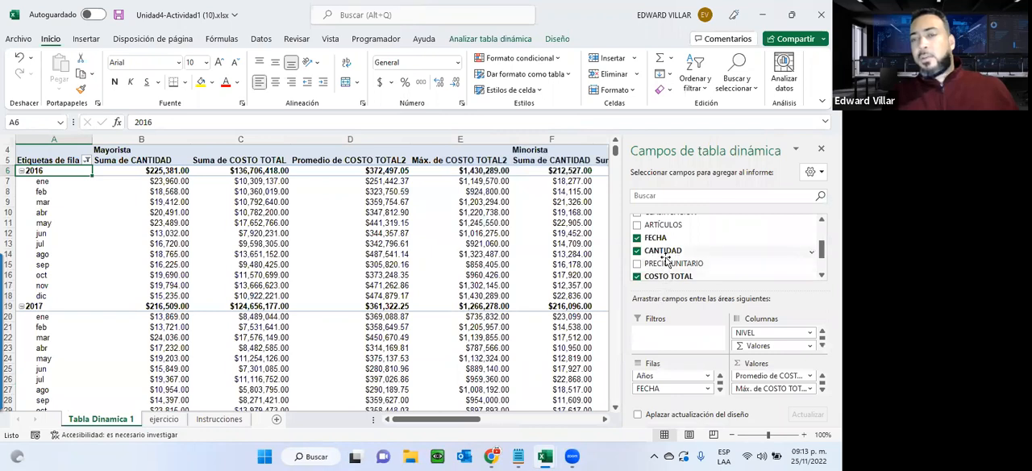
{"action": "scroll", "coordinate": [666, 259], "scroll_direction": "up", "scroll_amount": 2}
{"action": "left_click_drag", "start_coordinate": [652, 245], "coordinate": [655, 335]}
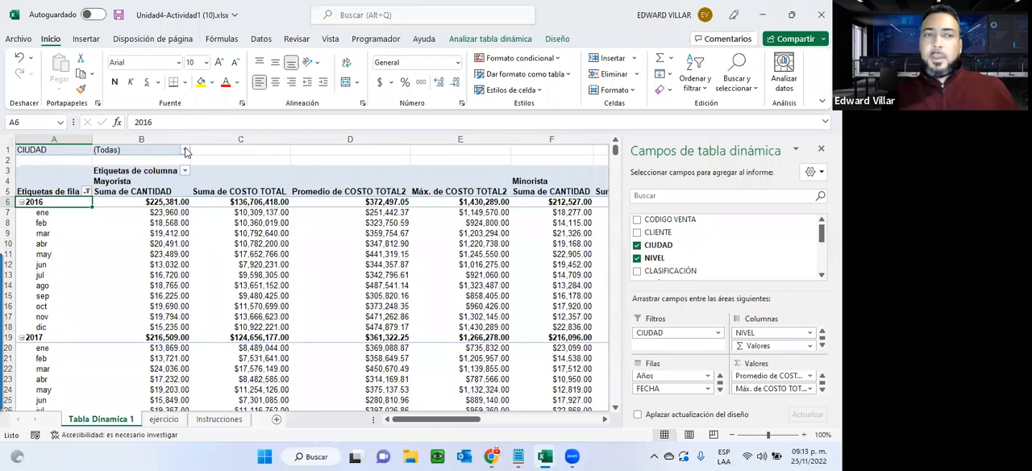
Filter Tabla Dinamica 1 by the city Azua.
{"action": "left_click", "coordinate": [185, 151]}
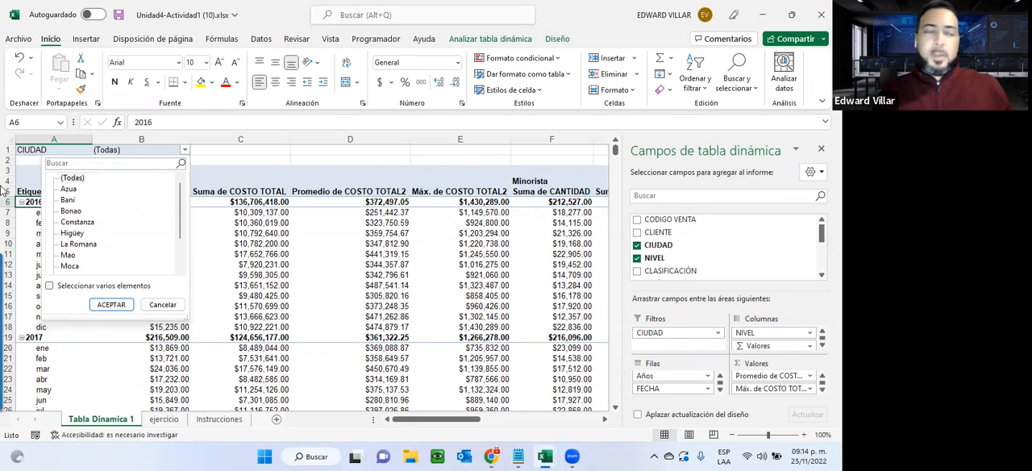
{"action": "left_click", "coordinate": [69, 190]}
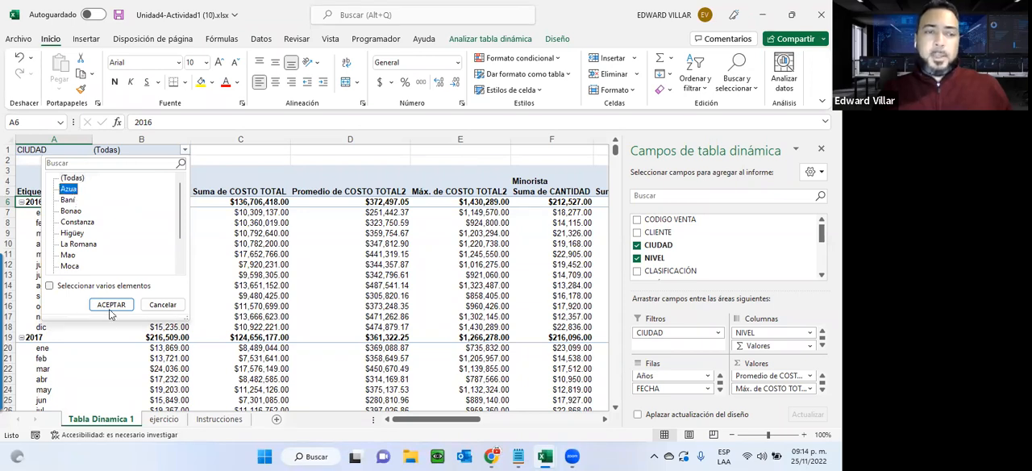
{"action": "left_click", "coordinate": [110, 304]}
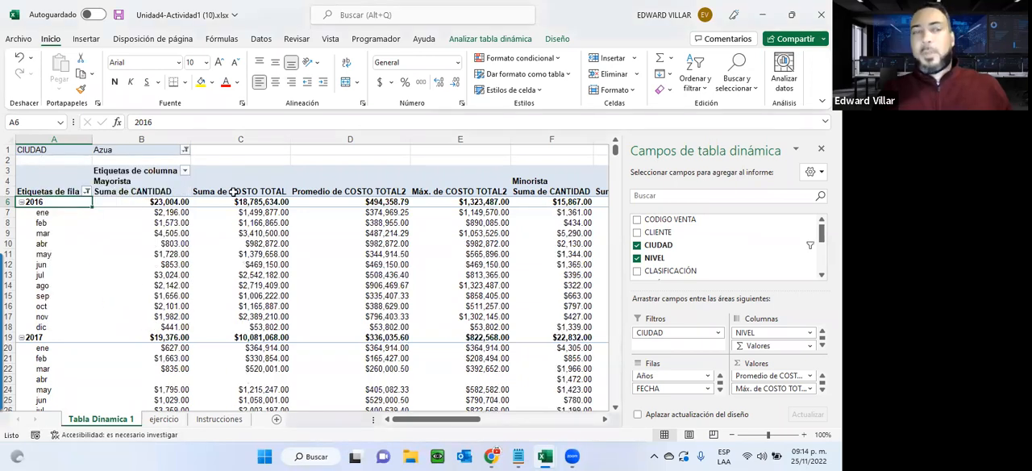
Change the CIUDAD filter of Tabla Dinamica 1 to Baní.
{"action": "left_click", "coordinate": [185, 151]}
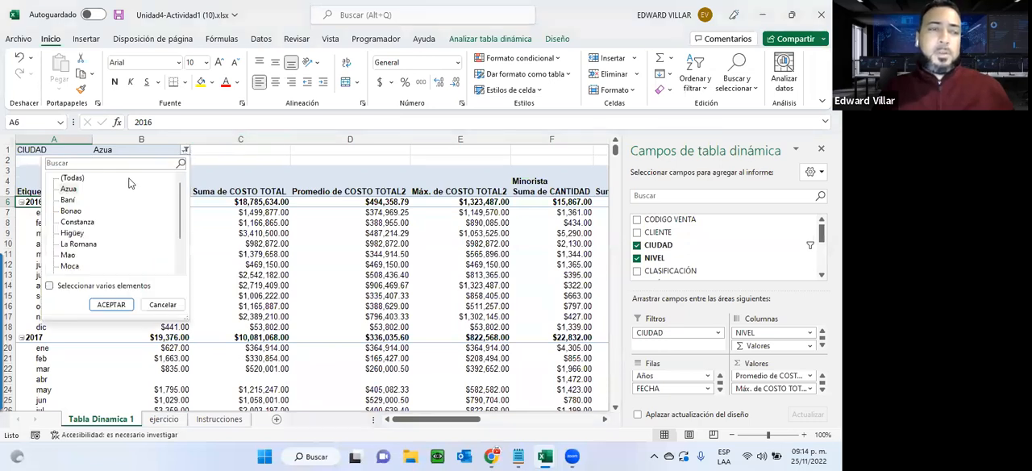
{"action": "left_click", "coordinate": [69, 201]}
{"action": "left_click", "coordinate": [110, 304]}
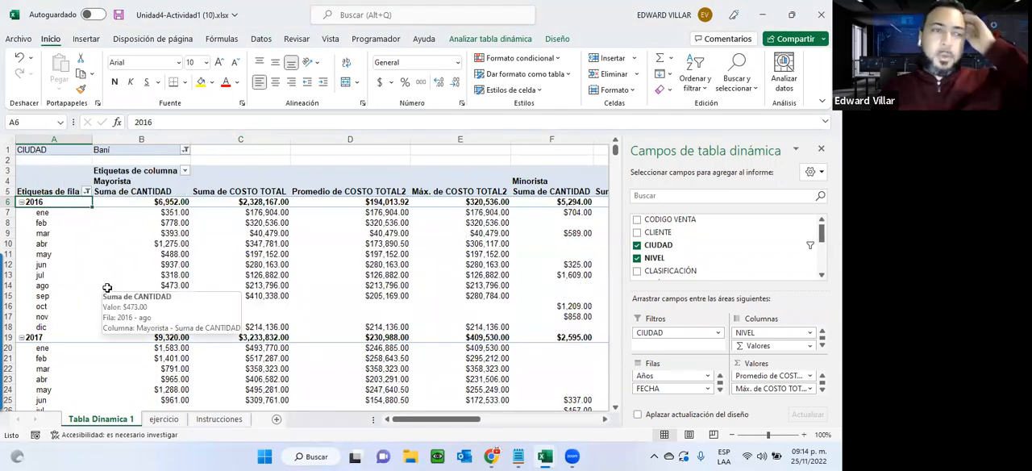
Allow multiple items in the CIUDAD filter and apply a selection of several cities, including Baní and Constanza.
{"action": "left_click", "coordinate": [185, 150]}
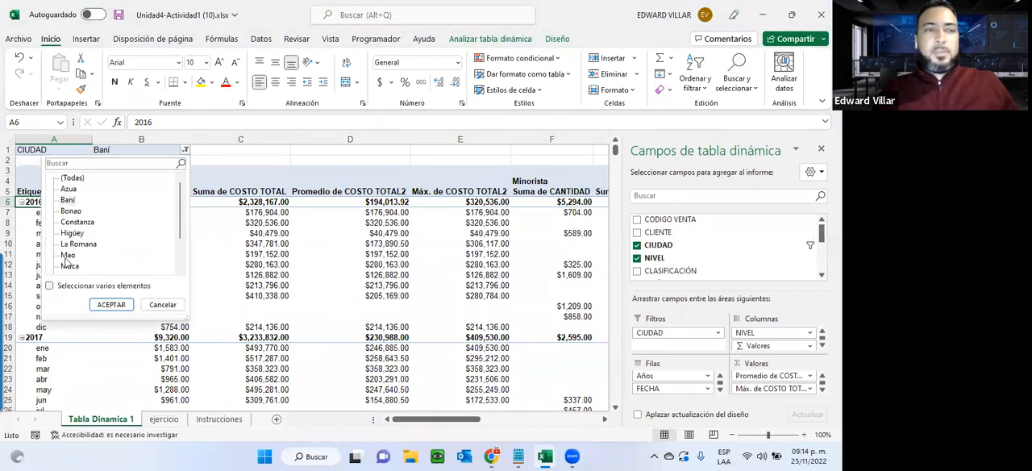
{"action": "left_click", "coordinate": [50, 286]}
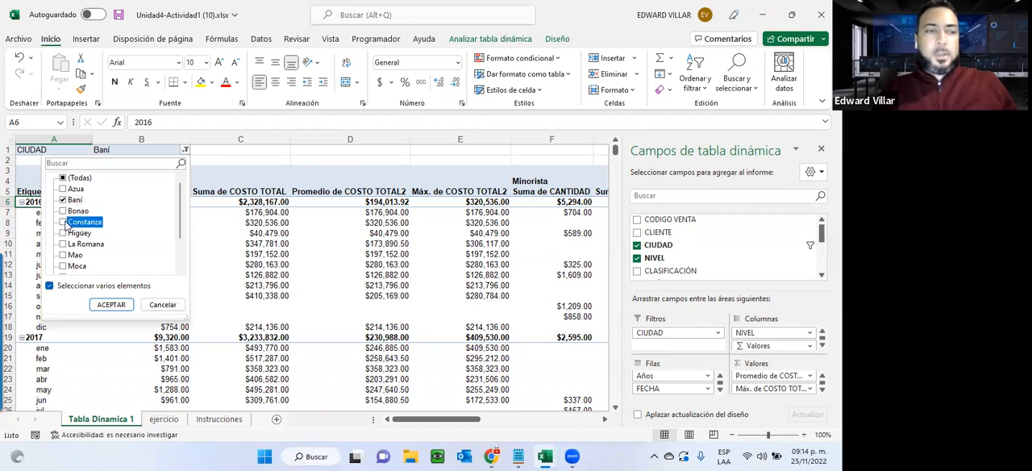
{"action": "left_click", "coordinate": [106, 304]}
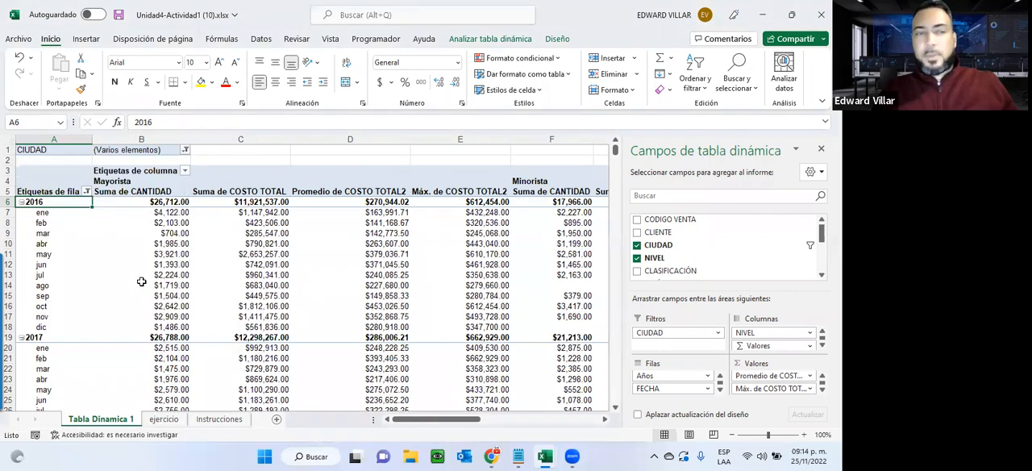
Read the Tabla dinámica #2 instructions and create a new pivot table from the ejercicio data on a new worksheet.
{"action": "mouse_move", "coordinate": [141, 281]}
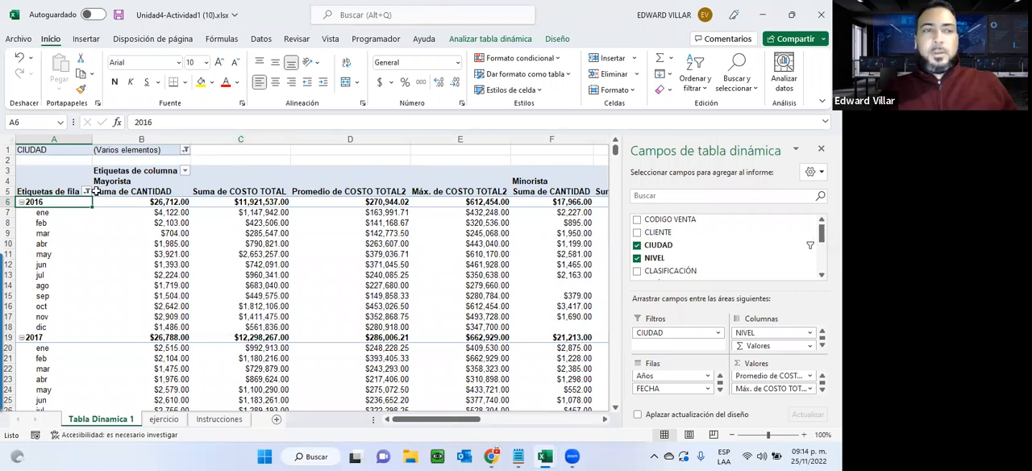
{"action": "scroll", "coordinate": [101, 323], "scroll_direction": "down", "scroll_amount": 5}
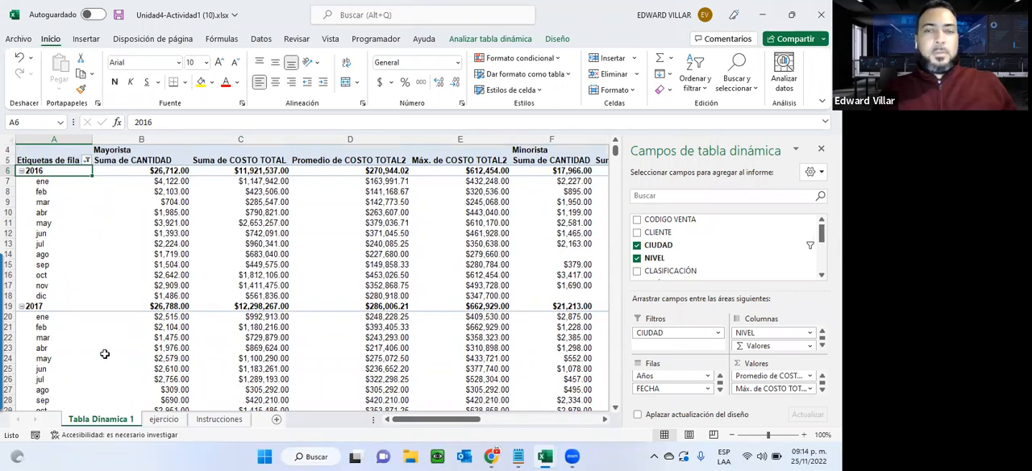
{"action": "left_click", "coordinate": [218, 419]}
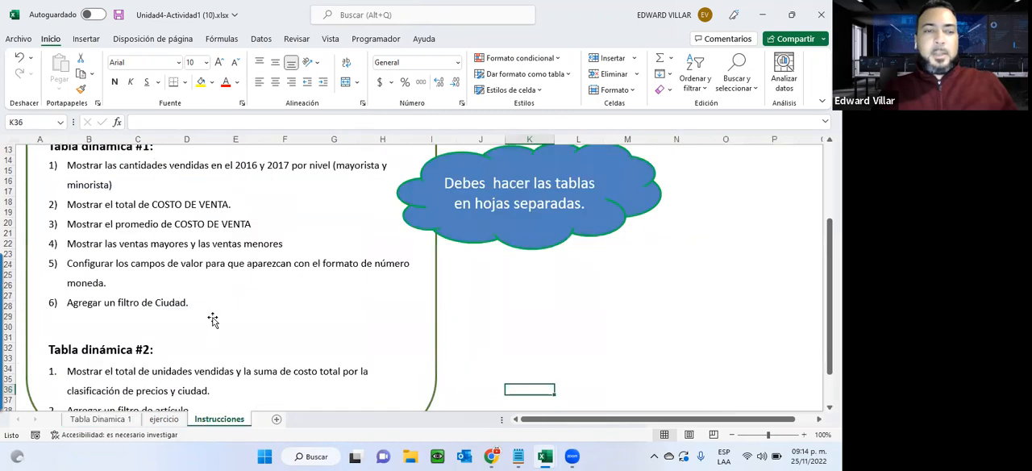
{"action": "scroll", "coordinate": [212, 319], "scroll_direction": "down", "scroll_amount": 2}
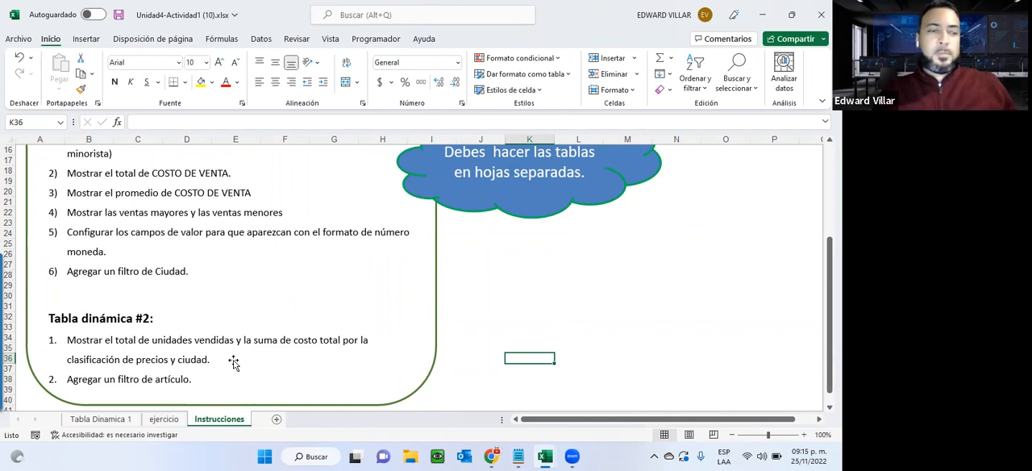
{"action": "left_click", "coordinate": [164, 419]}
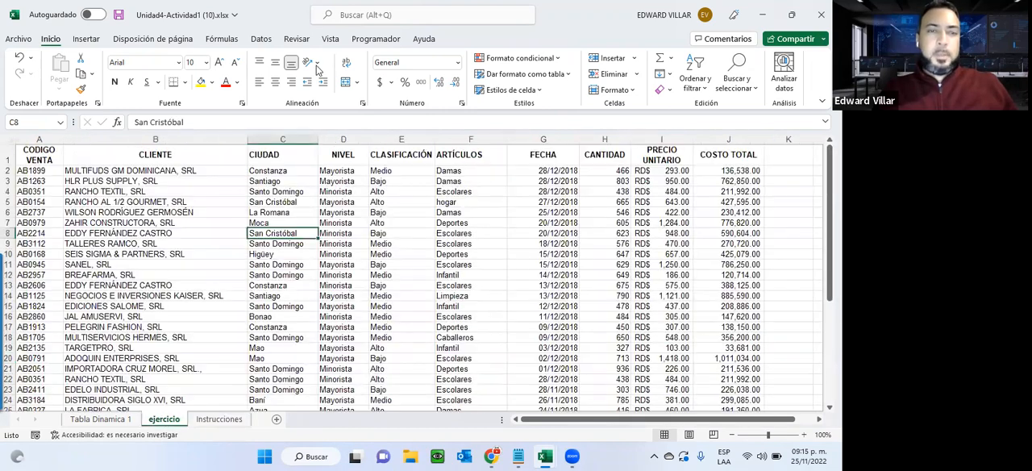
{"action": "left_click", "coordinate": [85, 38]}
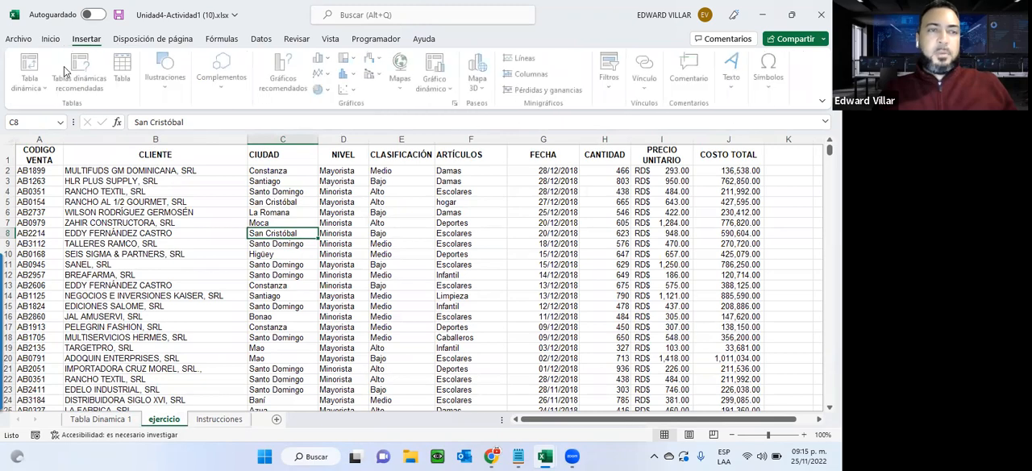
{"action": "left_click", "coordinate": [29, 64]}
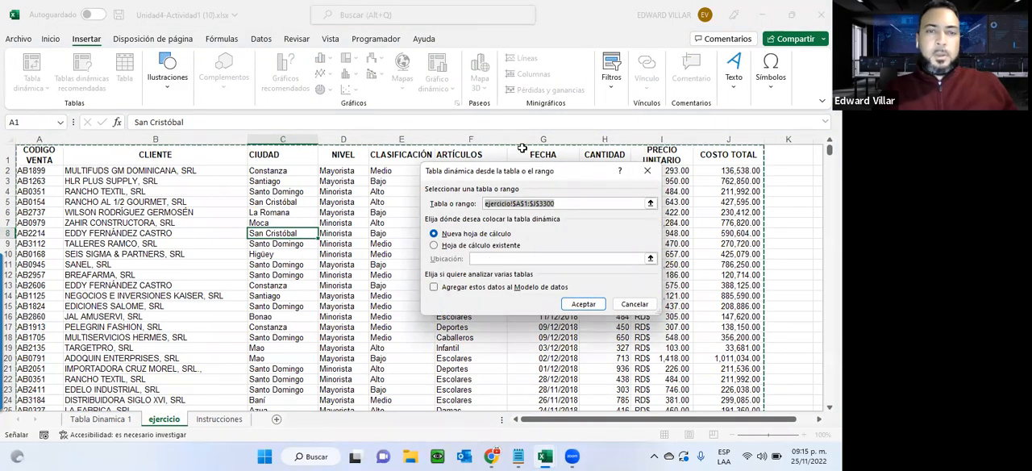
{"action": "left_click", "coordinate": [582, 303]}
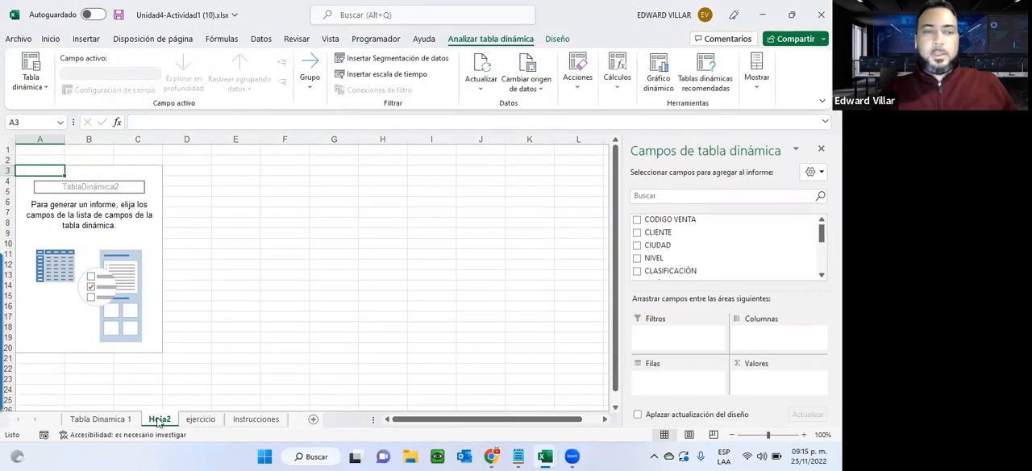
Recheck the Tabla dinámica #2 instructions and add the sum of CANTIDAD to the values of the new pivot table on Hoja2.
{"action": "left_click", "coordinate": [255, 419]}
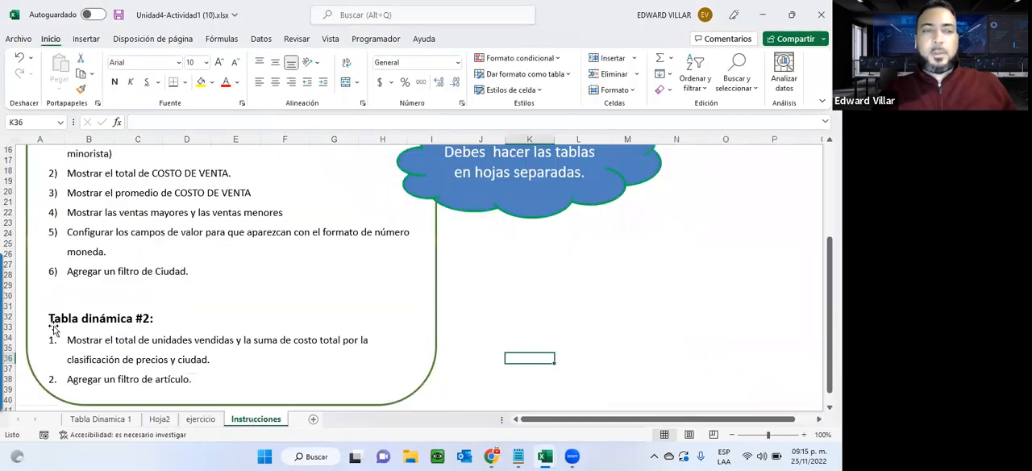
{"action": "left_click", "coordinate": [162, 418]}
{"action": "scroll", "coordinate": [655, 258], "scroll_direction": "down", "scroll_amount": 3}
{"action": "scroll", "coordinate": [657, 270], "scroll_direction": "down", "scroll_amount": 2}
{"action": "scroll", "coordinate": [655, 271], "scroll_direction": "down", "scroll_amount": 1}
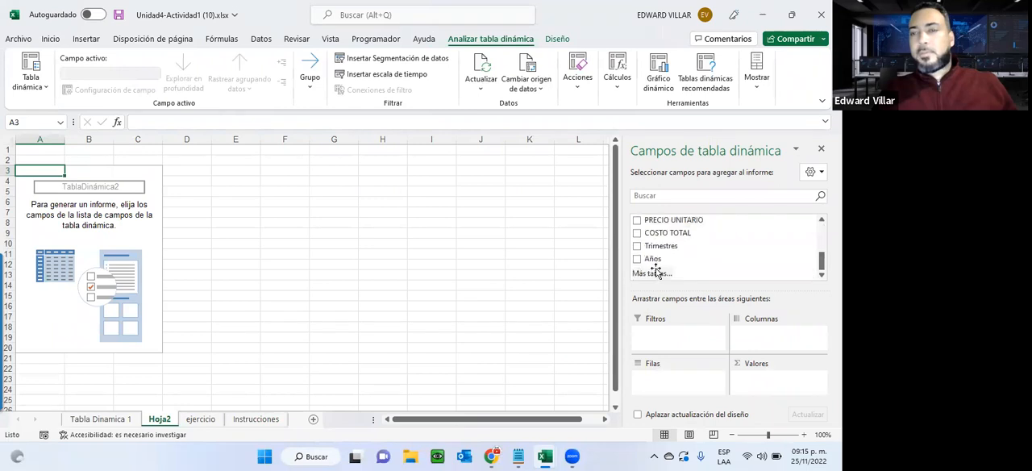
{"action": "scroll", "coordinate": [657, 272], "scroll_direction": "up", "scroll_amount": 2}
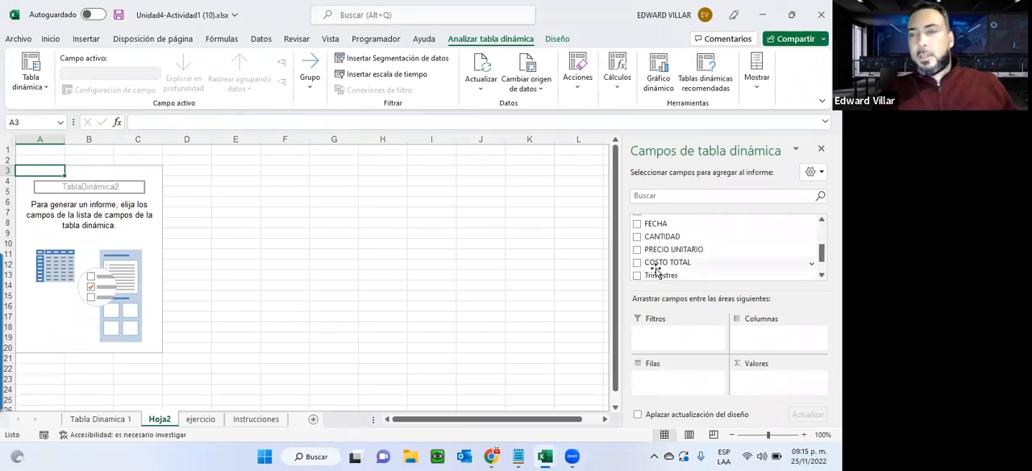
{"action": "scroll", "coordinate": [657, 271], "scroll_direction": "up", "scroll_amount": 1}
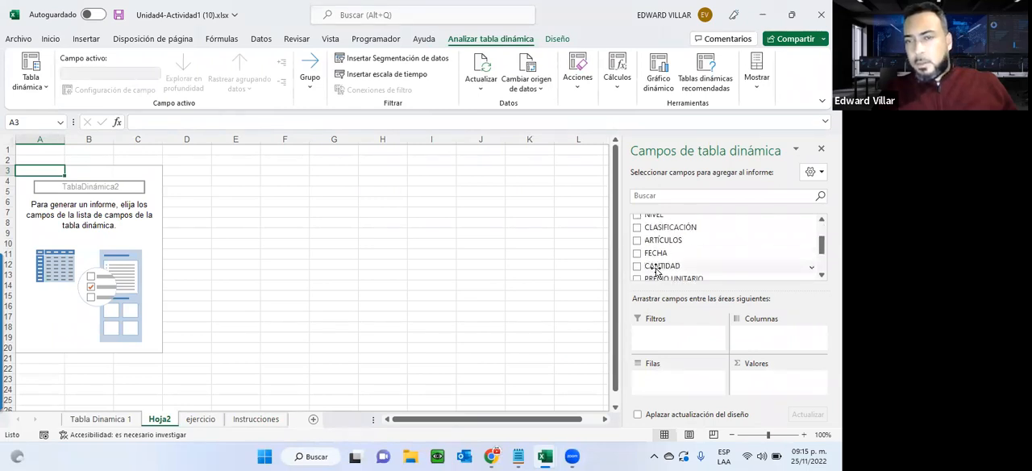
{"action": "scroll", "coordinate": [657, 272], "scroll_direction": "up", "scroll_amount": 1}
{"action": "scroll", "coordinate": [657, 271], "scroll_direction": "up", "scroll_amount": 1}
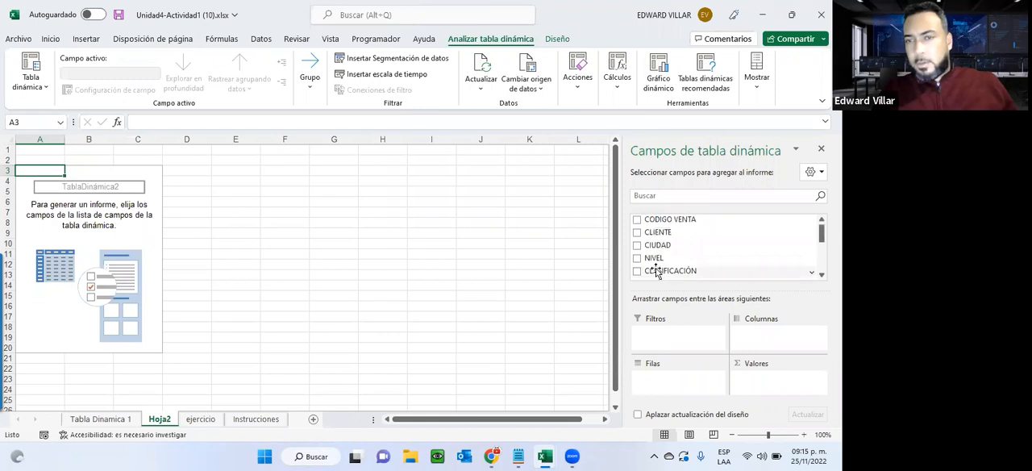
{"action": "scroll", "coordinate": [657, 271], "scroll_direction": "down", "scroll_amount": 2}
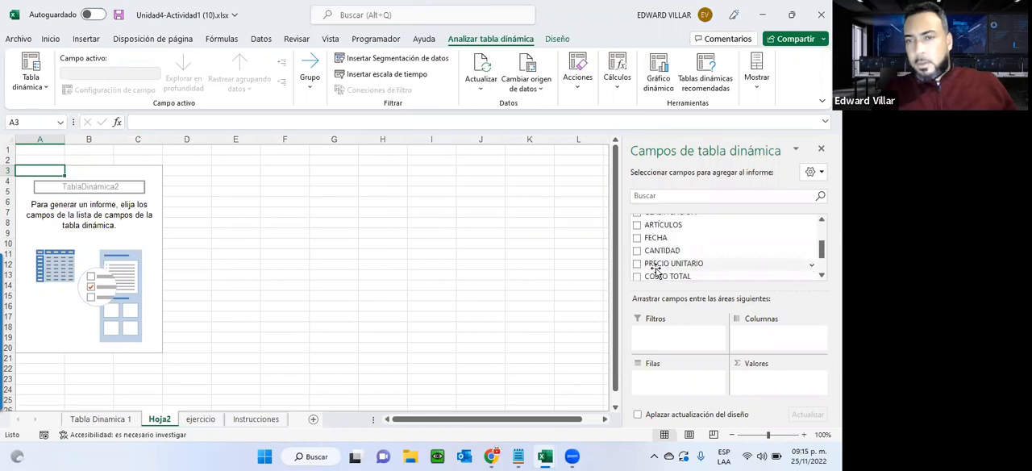
{"action": "scroll", "coordinate": [657, 272], "scroll_direction": "down", "scroll_amount": 1}
{"action": "scroll", "coordinate": [657, 271], "scroll_direction": "up", "scroll_amount": 1}
{"action": "left_click", "coordinate": [637, 251]}
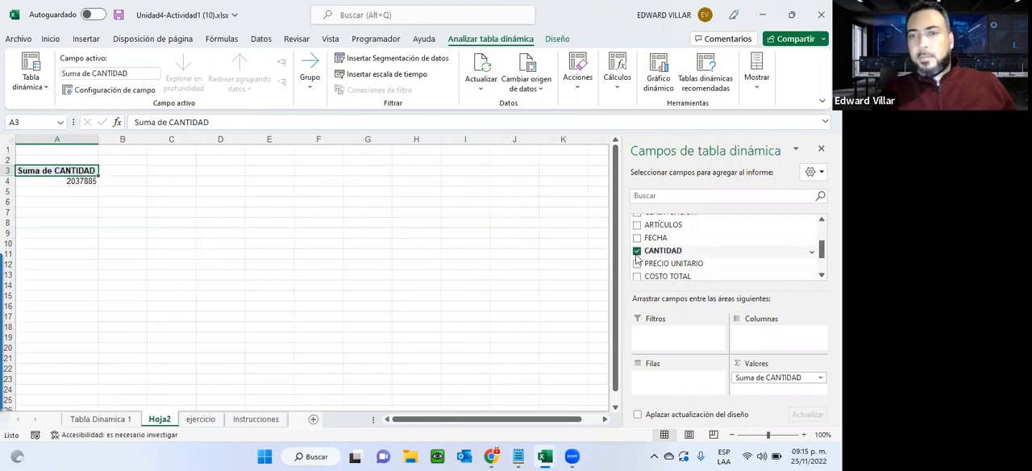
Consult the instructions again and add the sum of COSTO TOTAL to the Hoja2 pivot table.
{"action": "left_click", "coordinate": [255, 419]}
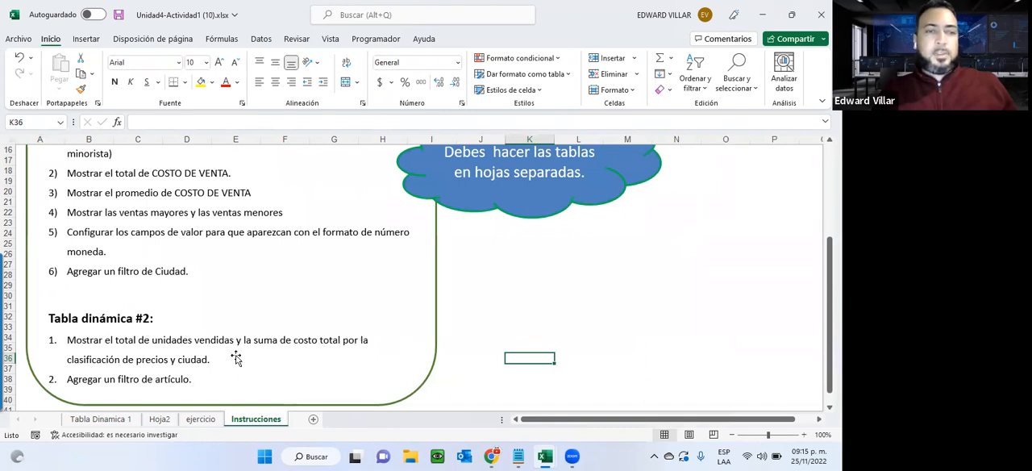
{"action": "left_click", "coordinate": [150, 421]}
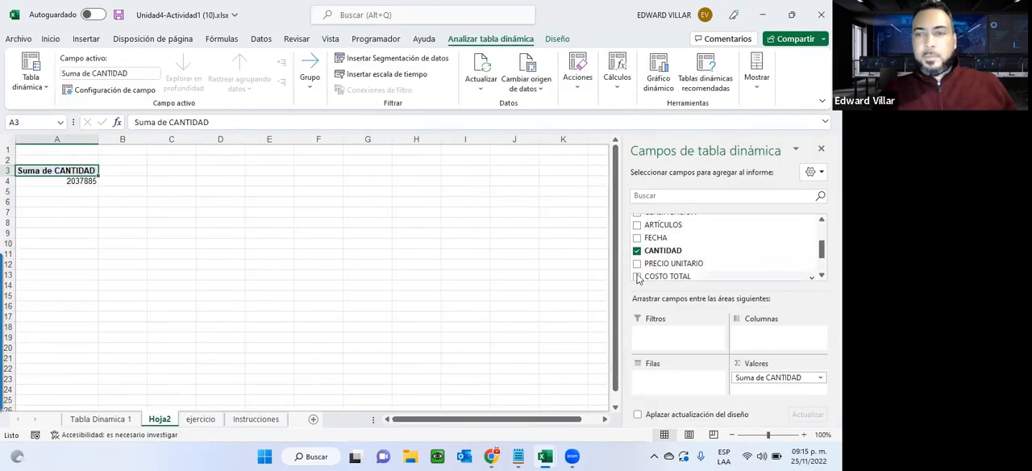
{"action": "left_click", "coordinate": [636, 276]}
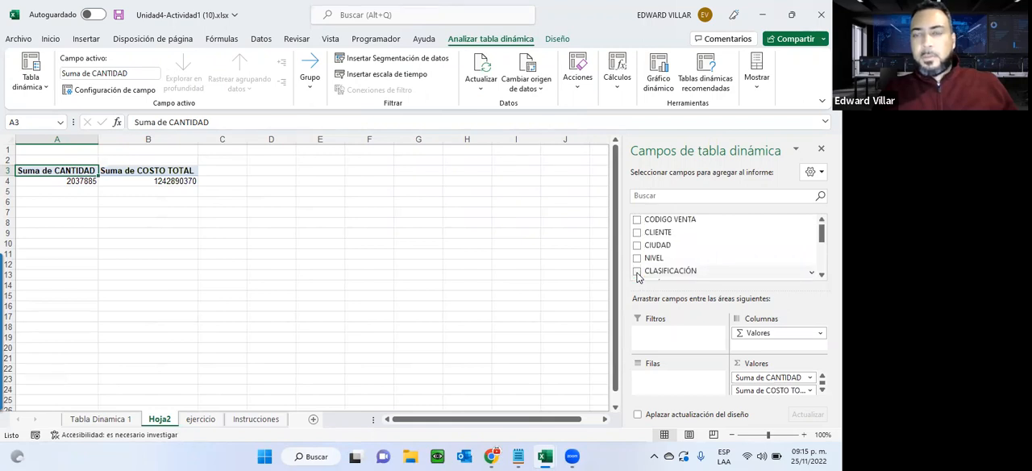
Break down the Hoja2 pivot table rows by CLASIFICACIÓN and, within it, by CIUDAD, checking the instructions between them.
{"action": "left_click", "coordinate": [636, 272]}
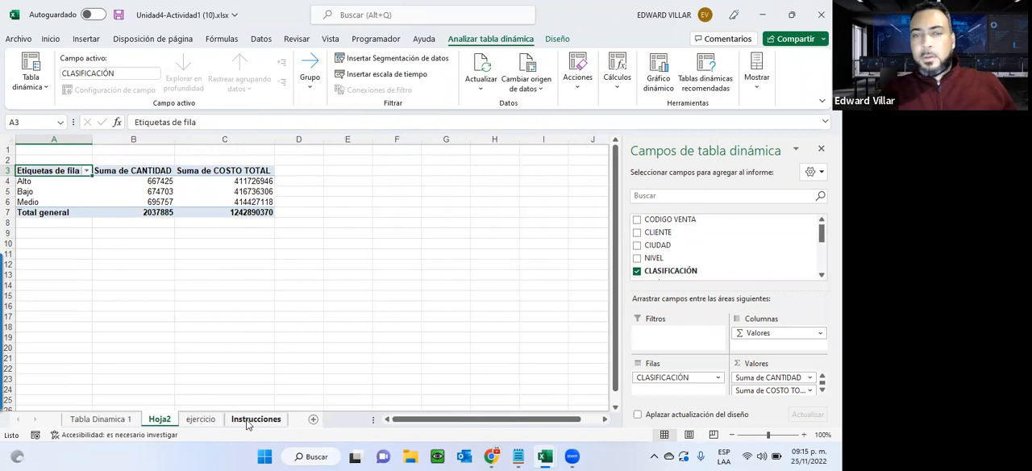
{"action": "left_click", "coordinate": [255, 419]}
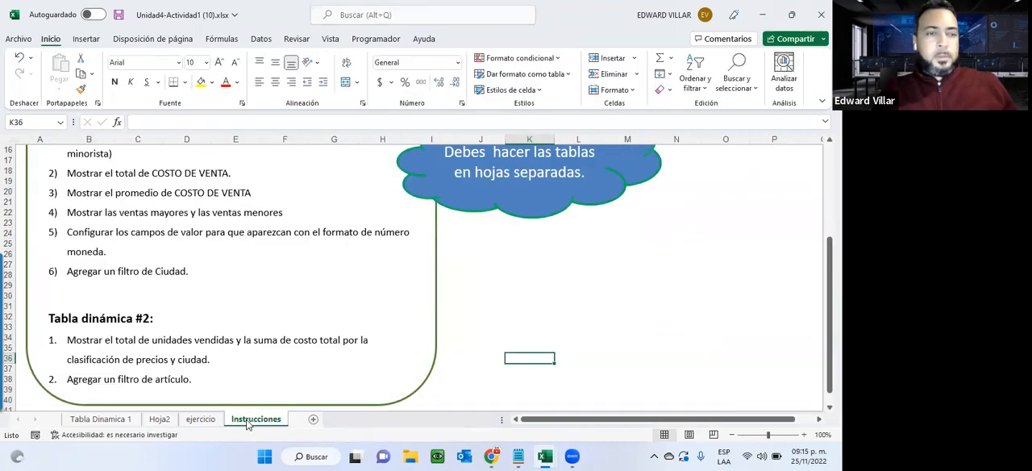
{"action": "left_click", "coordinate": [165, 420]}
{"action": "left_click", "coordinate": [636, 245]}
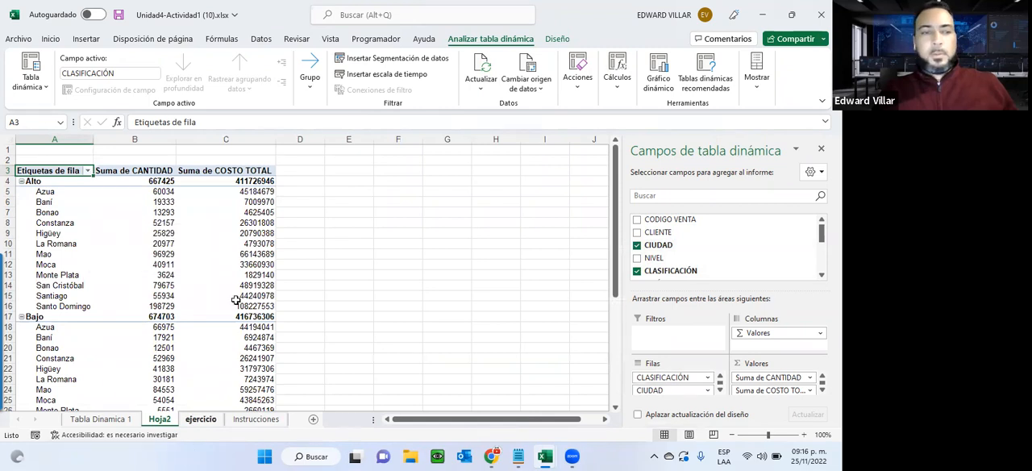
{"action": "scroll", "coordinate": [438, 256], "scroll_direction": "down", "scroll_amount": 1}
{"action": "scroll", "coordinate": [438, 255], "scroll_direction": "up", "scroll_amount": 1}
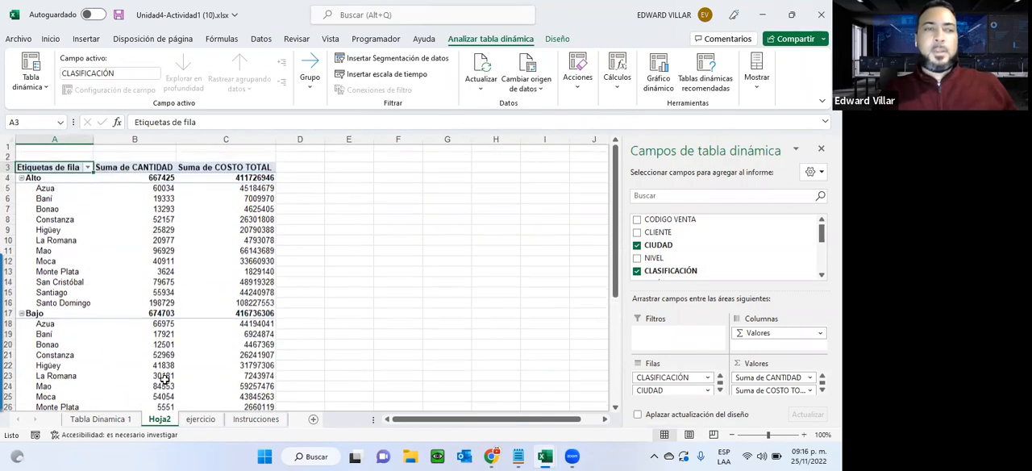
Check the remaining Tabla dinámica #2 requirement and add ARTÍCULOS as a report filter on the Hoja2 pivot table.
{"action": "left_click", "coordinate": [255, 418]}
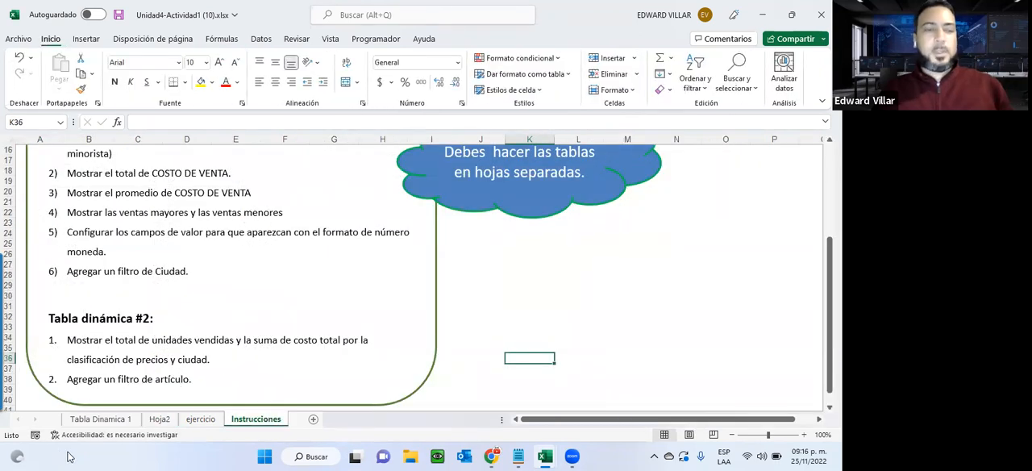
{"action": "left_click", "coordinate": [158, 418]}
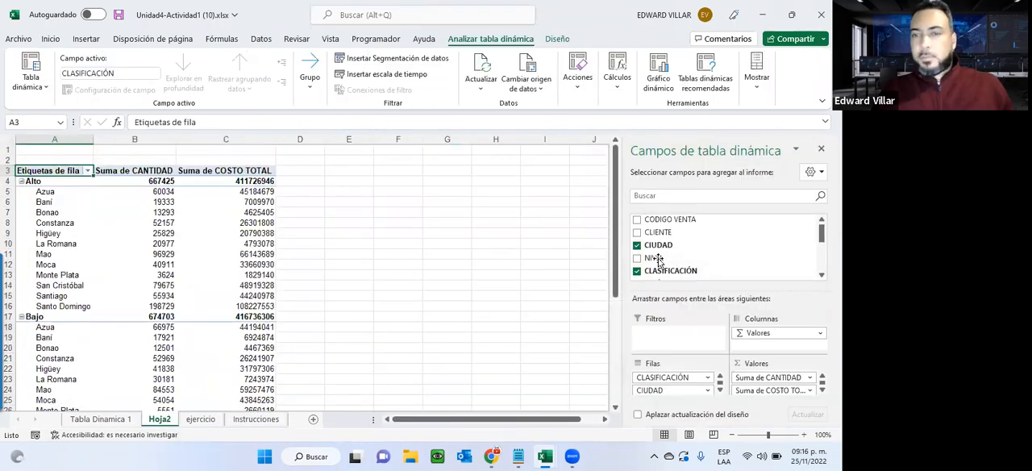
{"action": "left_click", "coordinate": [659, 258]}
{"action": "scroll", "coordinate": [658, 261], "scroll_direction": "down", "scroll_amount": 2}
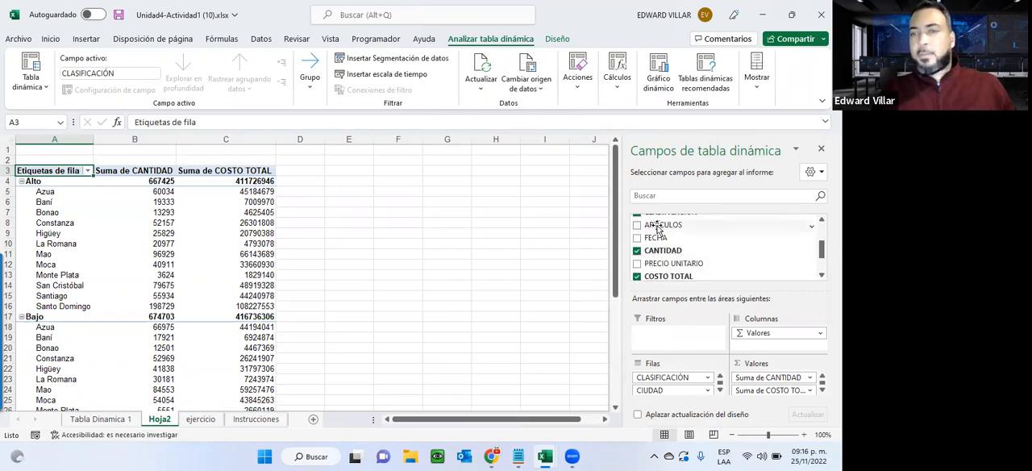
{"action": "left_click_drag", "start_coordinate": [657, 229], "coordinate": [659, 336]}
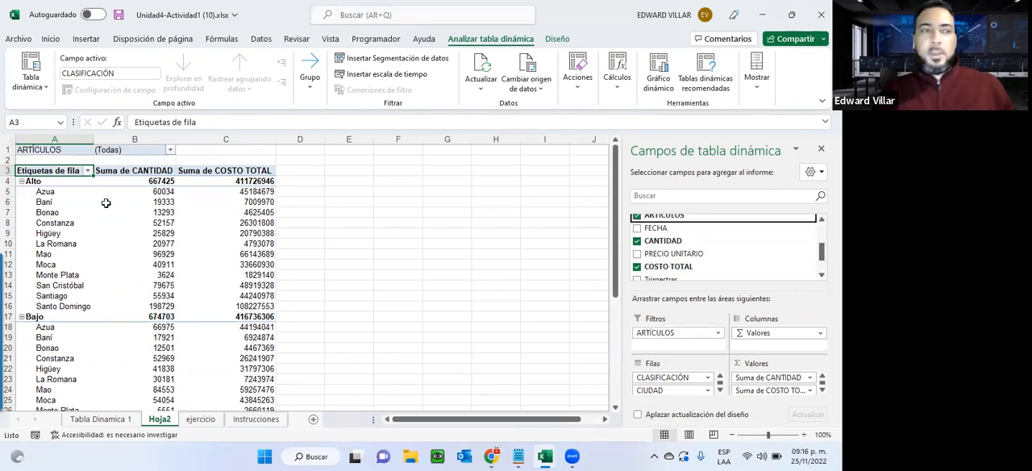
Filter the Hoja2 pivot table by ARTÍCULOS to show only Caballeros and look over the filtered rows.
{"action": "left_click", "coordinate": [169, 151]}
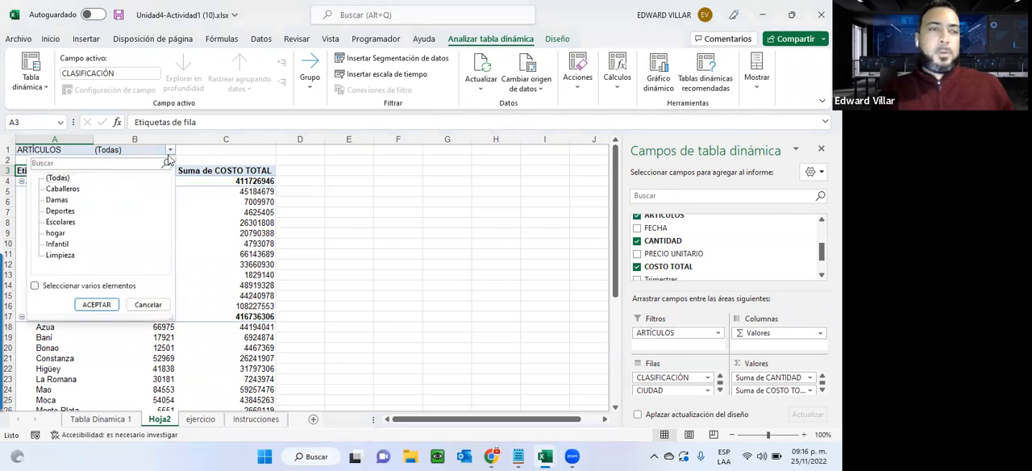
{"action": "left_click", "coordinate": [63, 189]}
{"action": "left_click", "coordinate": [95, 304]}
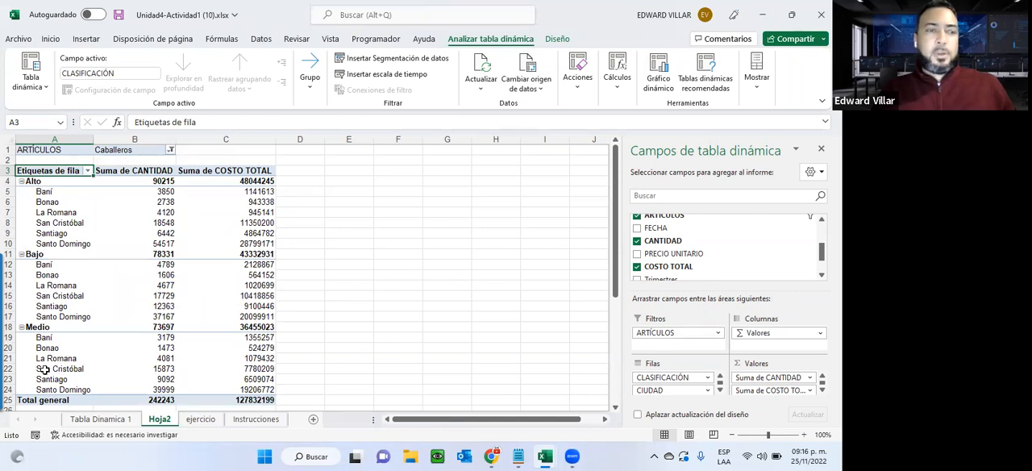
{"action": "scroll", "coordinate": [44, 370], "scroll_direction": "down", "scroll_amount": 2}
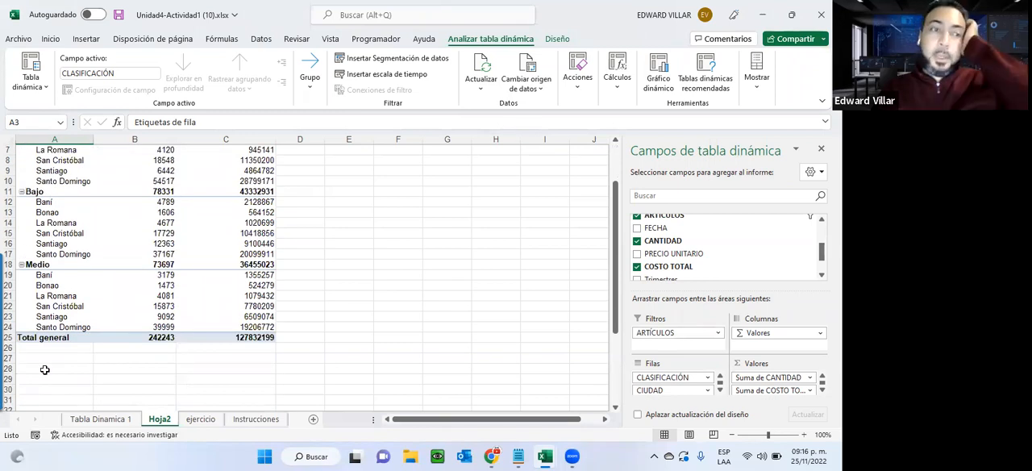
{"action": "scroll", "coordinate": [45, 370], "scroll_direction": "up", "scroll_amount": 2}
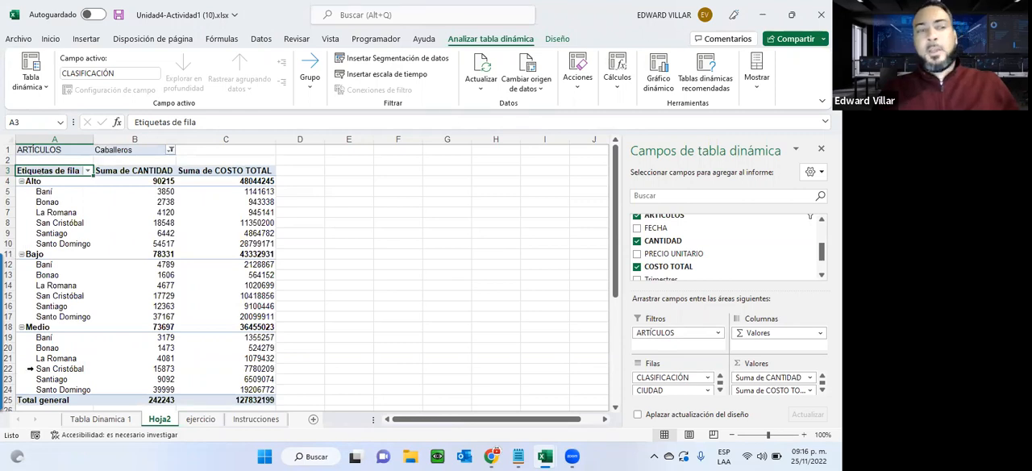
Switch the ARTÍCULOS report filter of the Hoja2 pivot table to Escolares.
{"action": "left_click", "coordinate": [170, 151]}
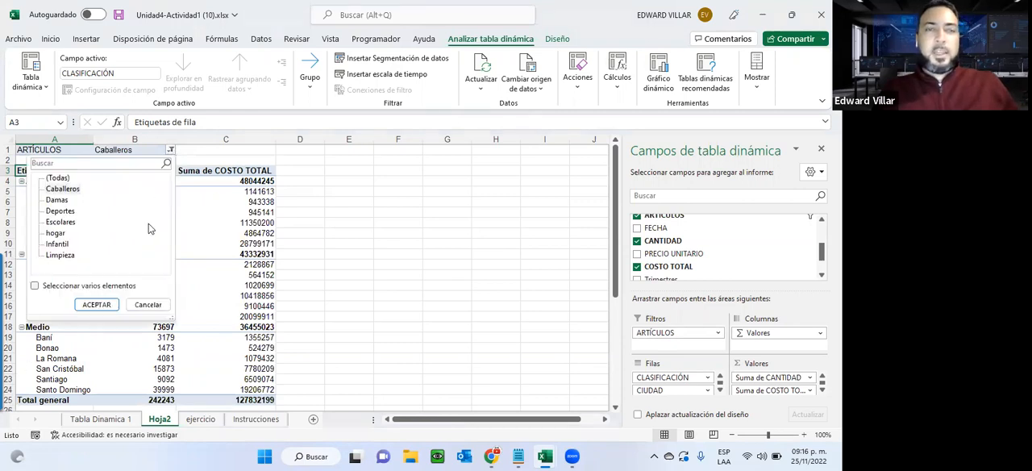
{"action": "left_click", "coordinate": [59, 222]}
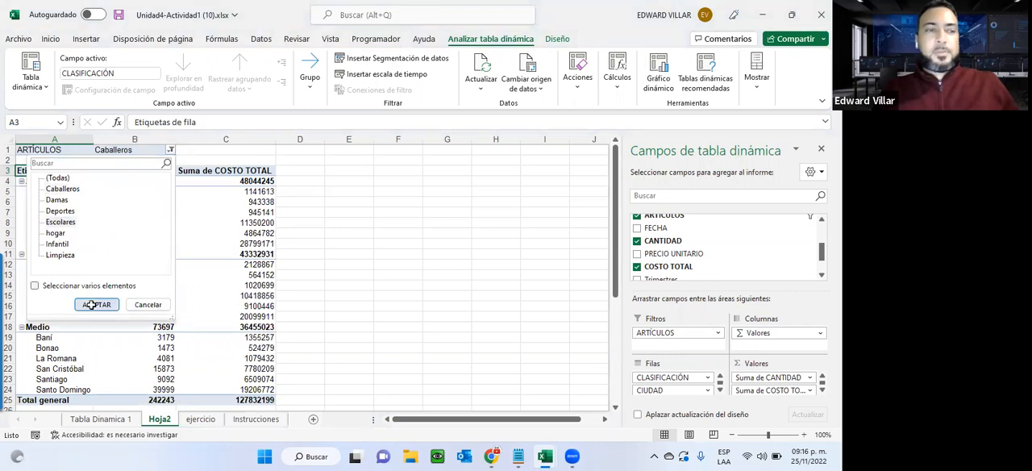
{"action": "left_click", "coordinate": [94, 305]}
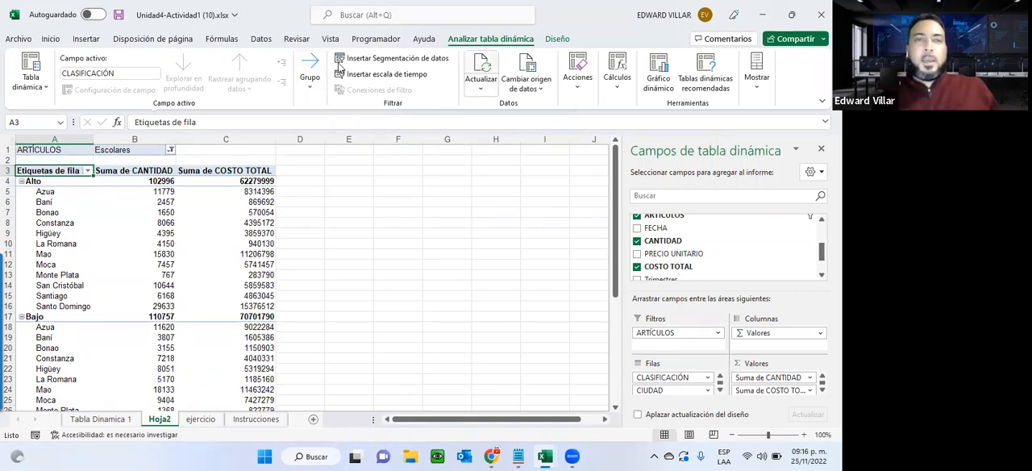
Insert slicers for CLASIFICACIÓN, CIUDAD and ARTÍCULOS on the Hoja2 pivot table.
{"action": "left_click", "coordinate": [399, 61]}
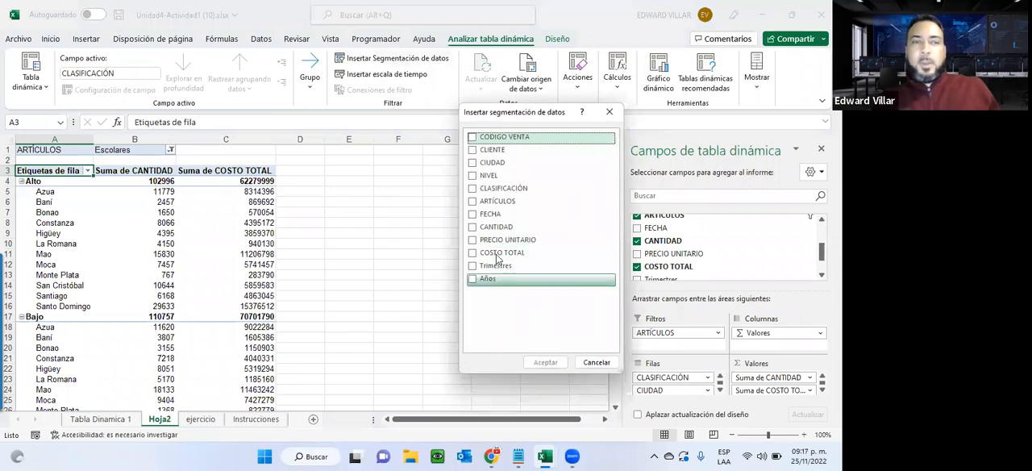
{"action": "left_click", "coordinate": [472, 189]}
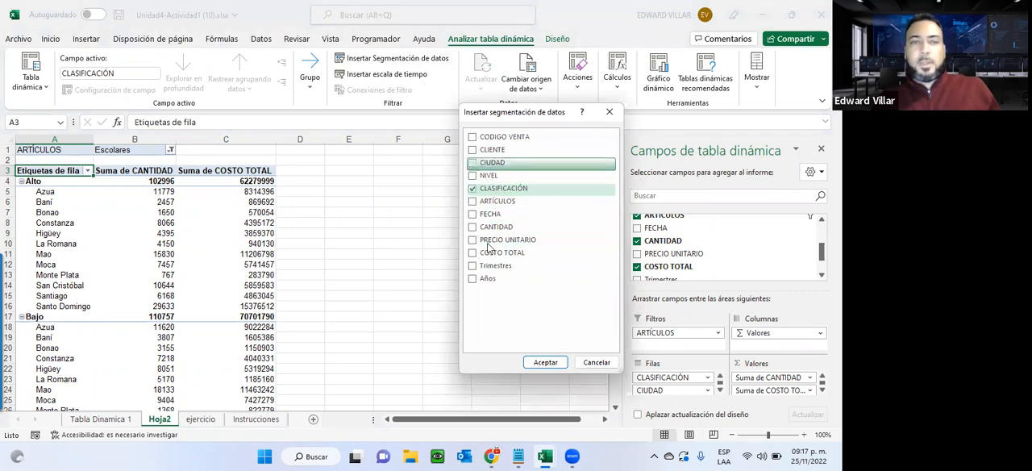
{"action": "left_click", "coordinate": [472, 163]}
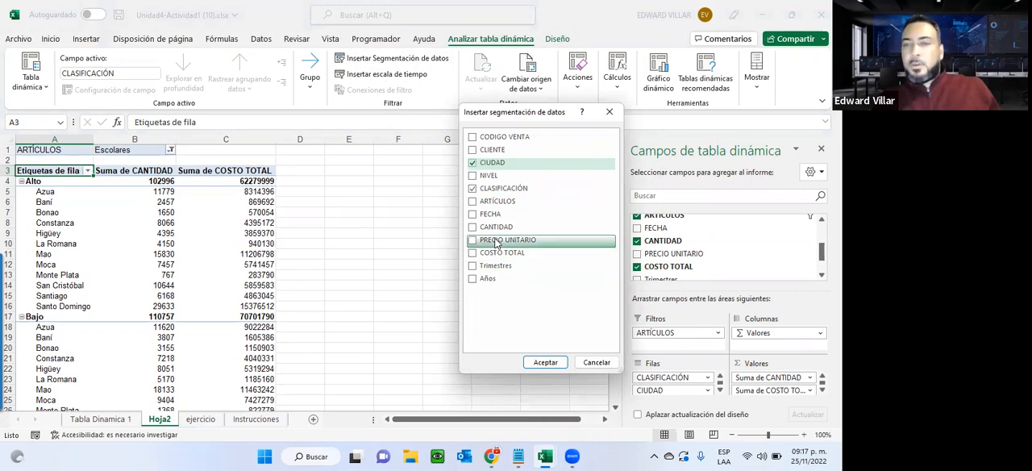
{"action": "left_click", "coordinate": [472, 201]}
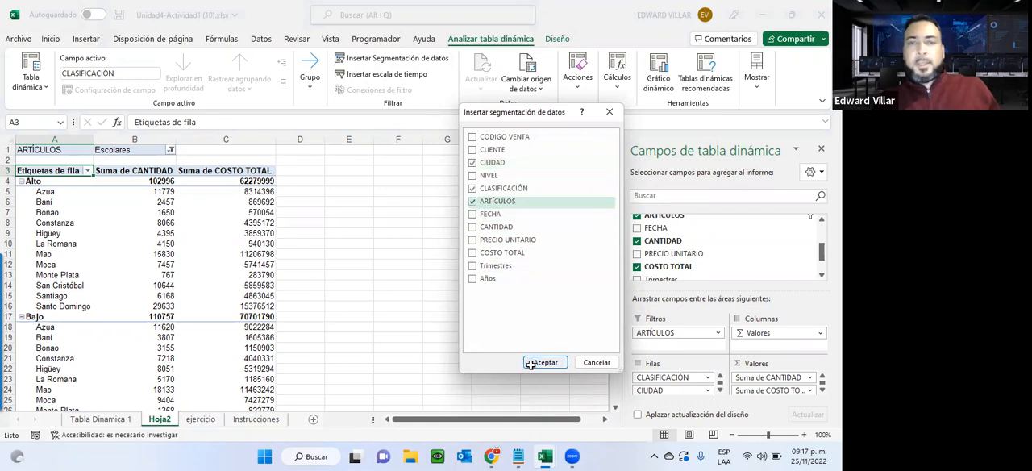
{"action": "left_click", "coordinate": [531, 362]}
Place the CIUDAD, CLASIFICACIÓN and ARTÍCULOS slicers side by side beside the pivot table, with the light blue style on the CIUDAD slicer.
{"action": "left_click_drag", "start_coordinate": [375, 237], "coordinate": [647, 171]}
{"action": "left_click_drag", "start_coordinate": [352, 205], "coordinate": [490, 173]}
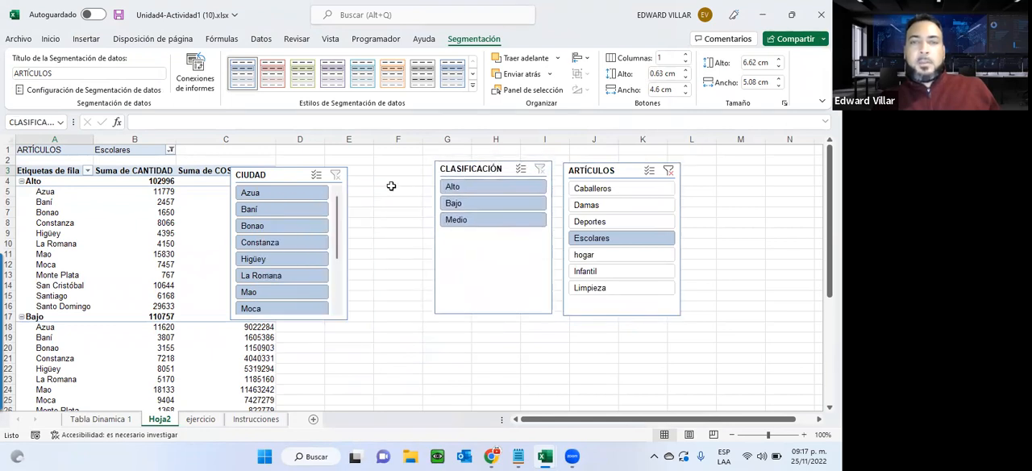
{"action": "left_click_drag", "start_coordinate": [269, 175], "coordinate": [349, 166]}
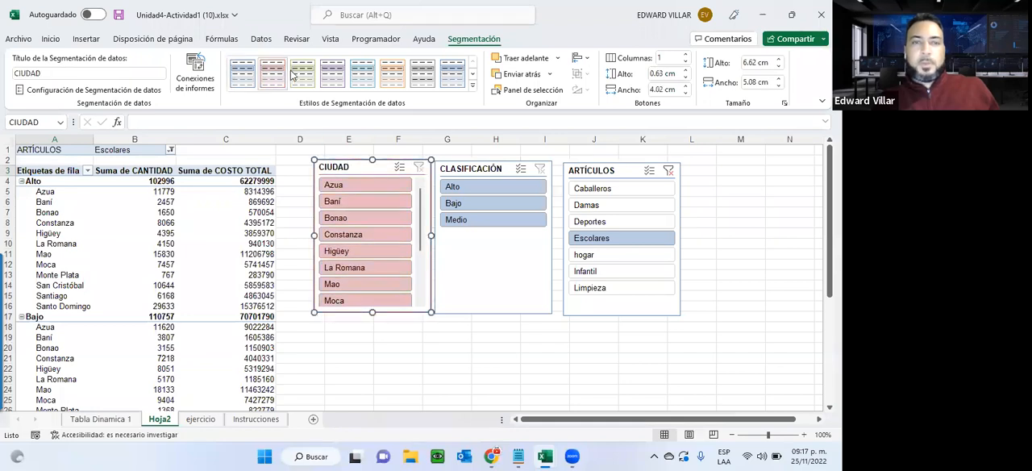
{"action": "left_click", "coordinate": [304, 73]}
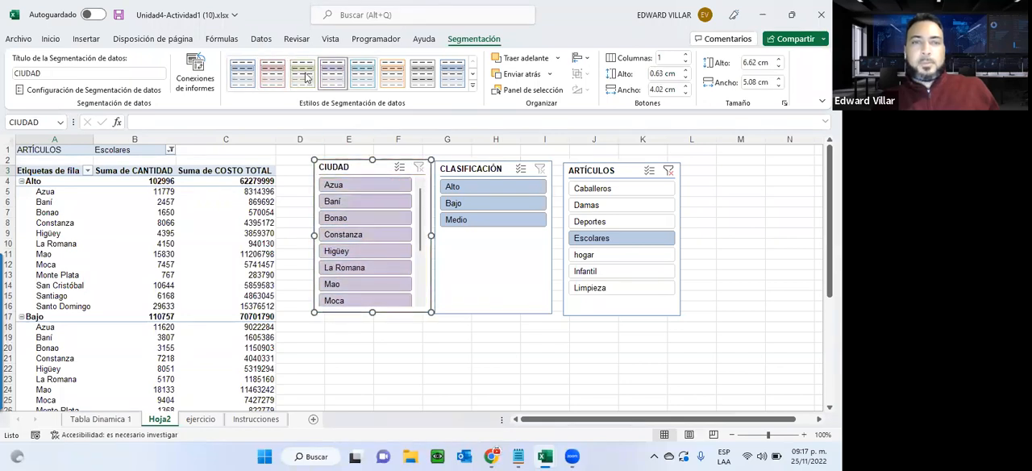
{"action": "left_click", "coordinate": [242, 73]}
Use the slicers to filter by Baní and then Constanza, and by Alto, Bajo and finally Medio classification.
{"action": "left_click", "coordinate": [333, 203]}
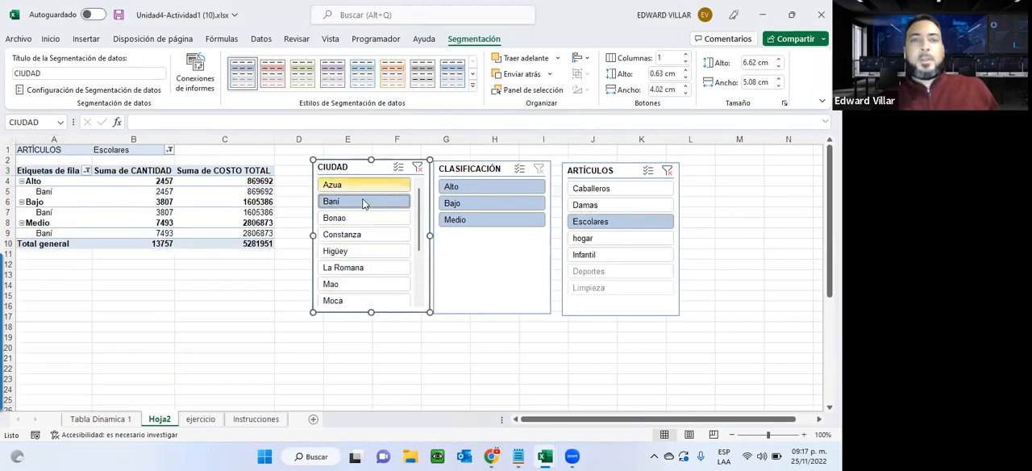
{"action": "left_click", "coordinate": [340, 233]}
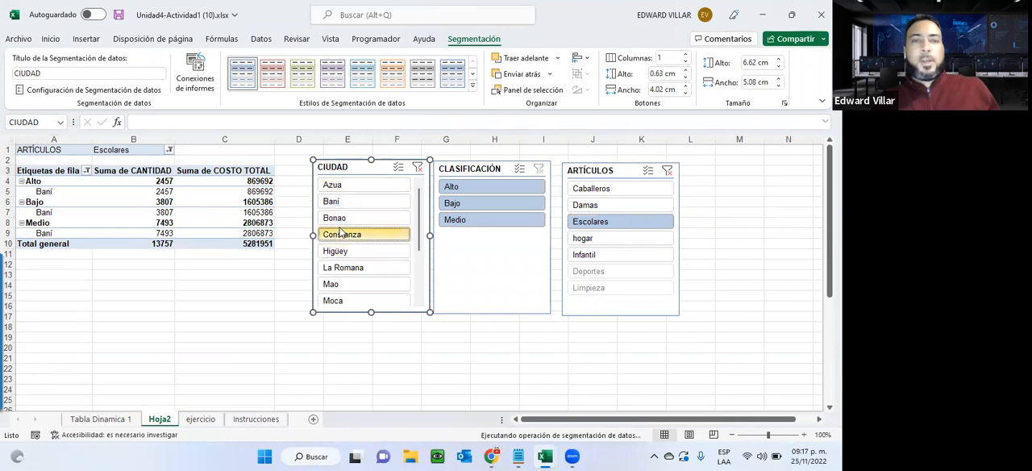
{"action": "left_click", "coordinate": [467, 190]}
{"action": "left_click", "coordinate": [463, 205]}
{"action": "left_click", "coordinate": [463, 222]}
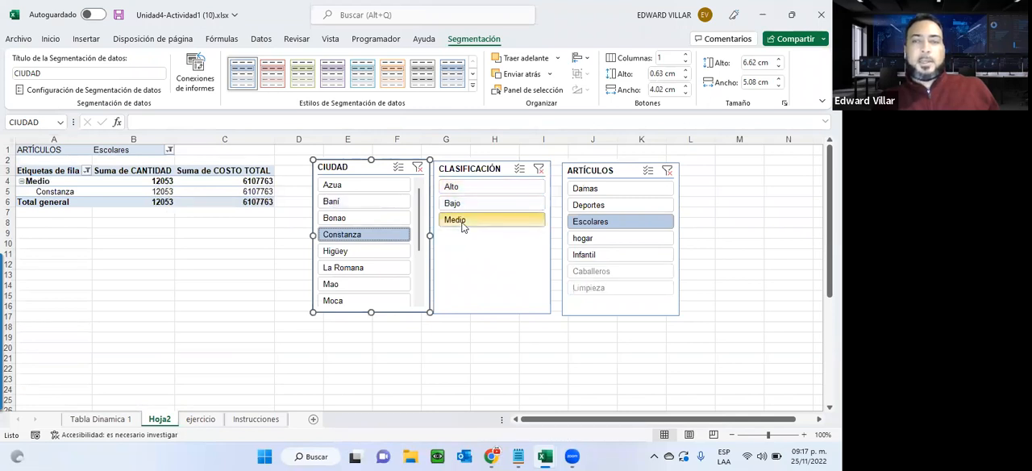
Clear the ARTÍCULOS slicer filter and, with multiple selection enabled, add Alto and Bajo to the CLASIFICACIÓN slicer.
{"action": "left_click", "coordinate": [667, 171]}
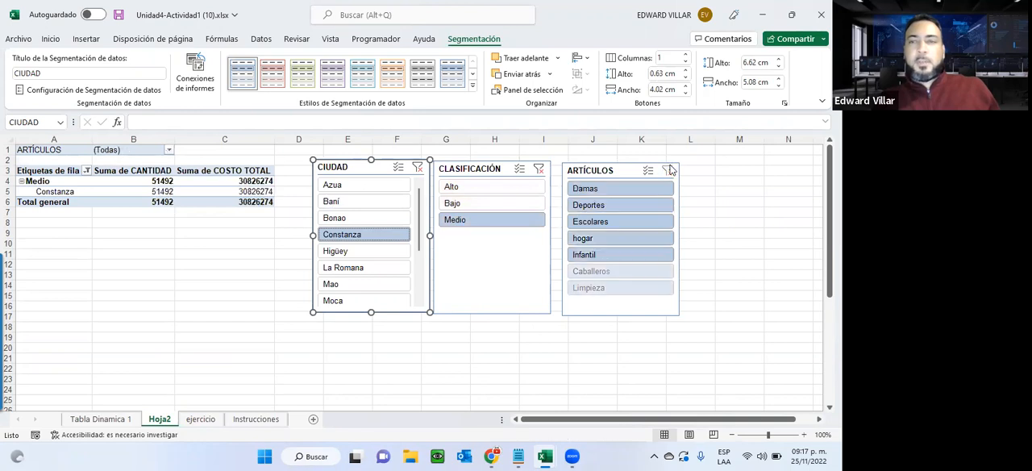
{"action": "left_click", "coordinate": [520, 169]}
{"action": "left_click", "coordinate": [456, 187]}
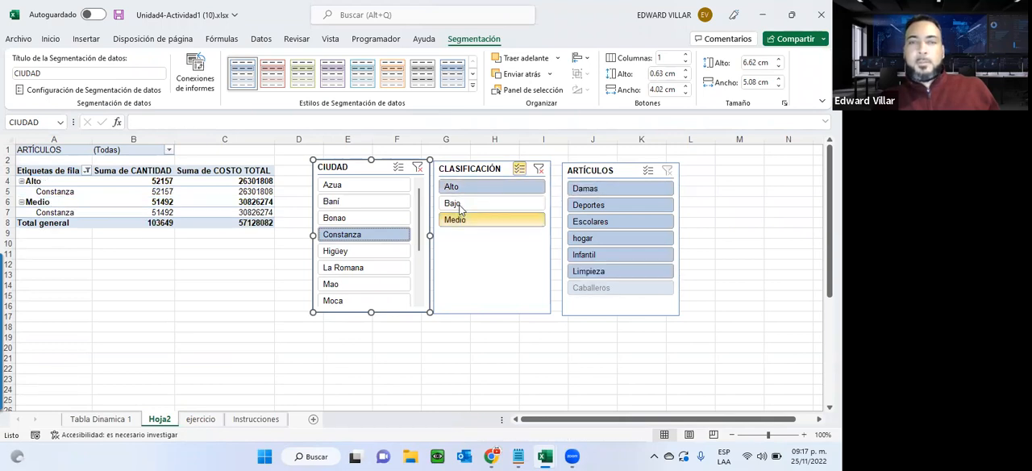
{"action": "left_click", "coordinate": [453, 204]}
Enable multiple selection in the CIUDAD slicer and add Azua, Baní, Bonao and Higüey to the selected cities.
{"action": "left_click", "coordinate": [398, 167]}
{"action": "left_click", "coordinate": [367, 186]}
{"action": "left_click", "coordinate": [371, 203]}
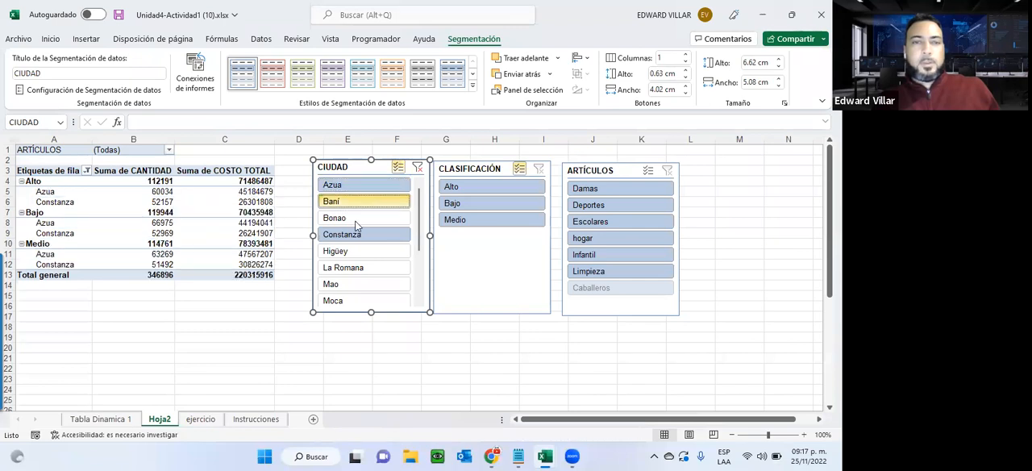
{"action": "left_click", "coordinate": [355, 219]}
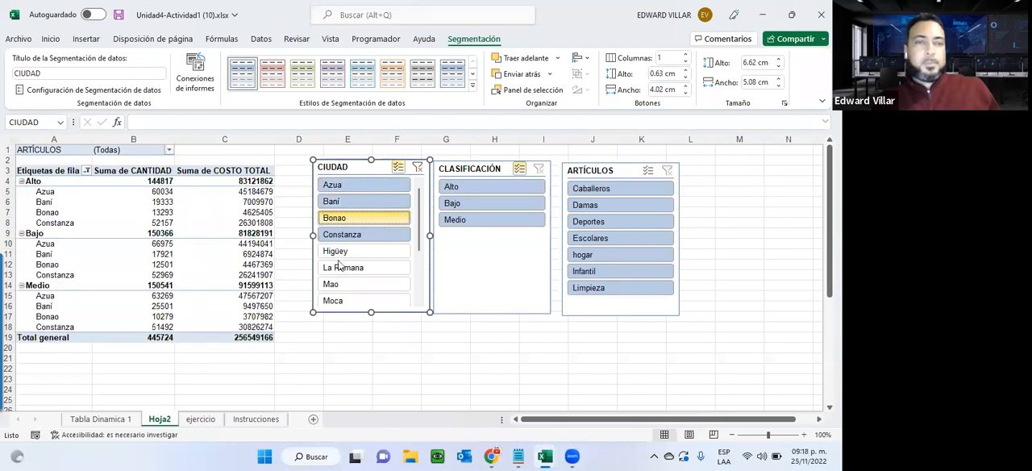
{"action": "left_click", "coordinate": [343, 251]}
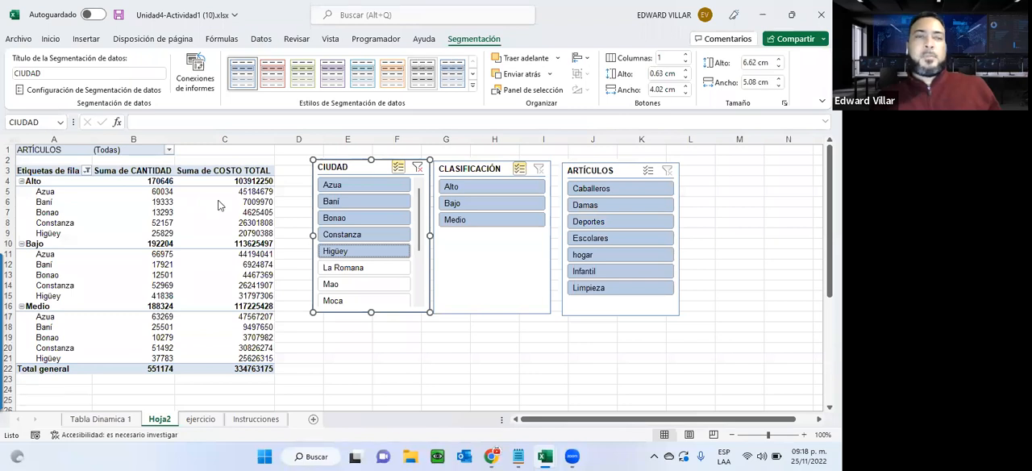
Apply the light grey style to the Hoja2 pivot table after previewing other pivot table styles.
{"action": "left_click", "coordinate": [161, 222]}
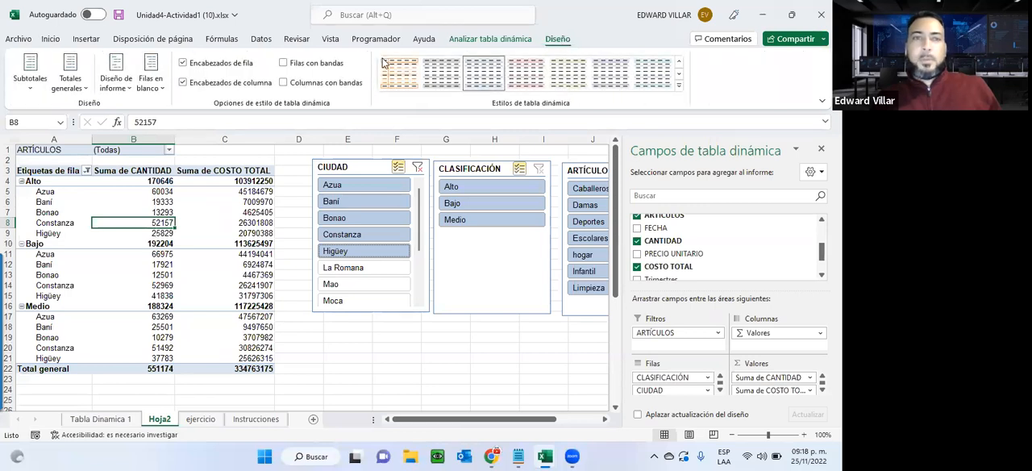
{"action": "left_click", "coordinate": [525, 73]}
{"action": "left_click", "coordinate": [649, 69]}
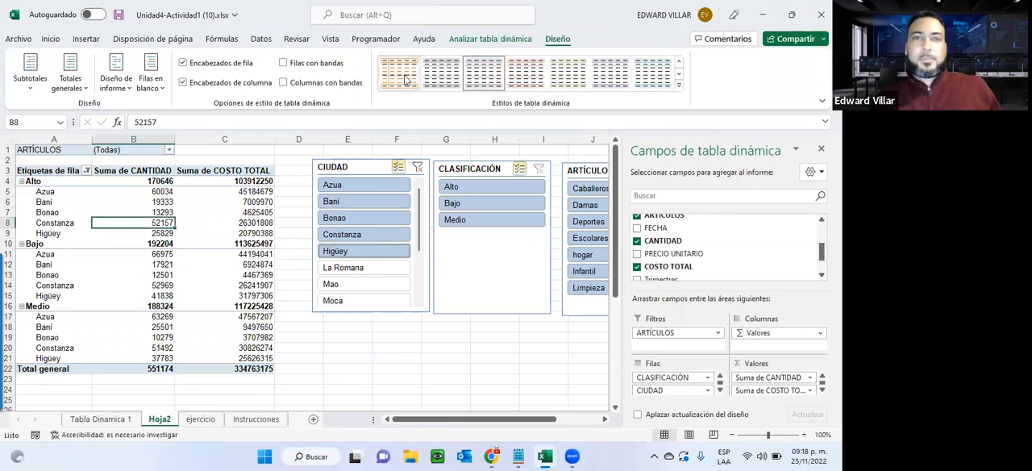
{"action": "left_click", "coordinate": [436, 81]}
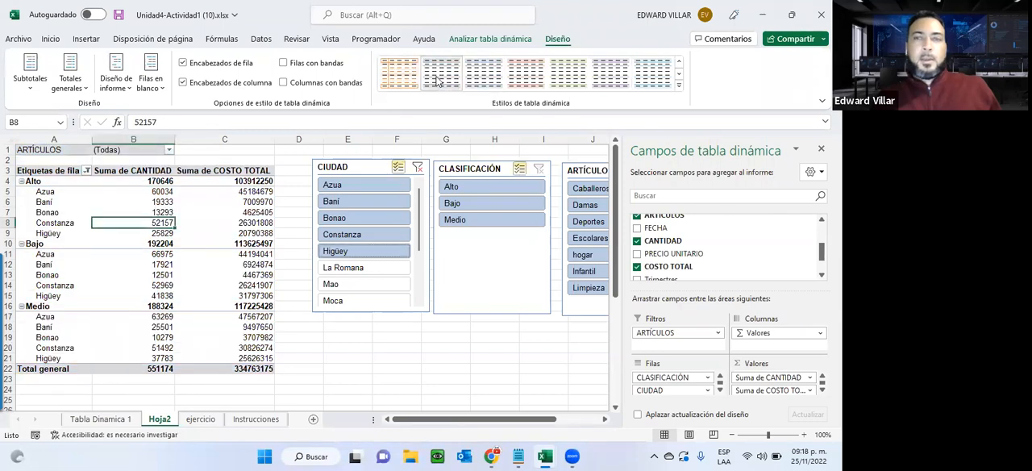
{"action": "scroll", "coordinate": [436, 81], "scroll_direction": "up", "scroll_amount": 2}
{"action": "scroll", "coordinate": [436, 81], "scroll_direction": "down", "scroll_amount": 2}
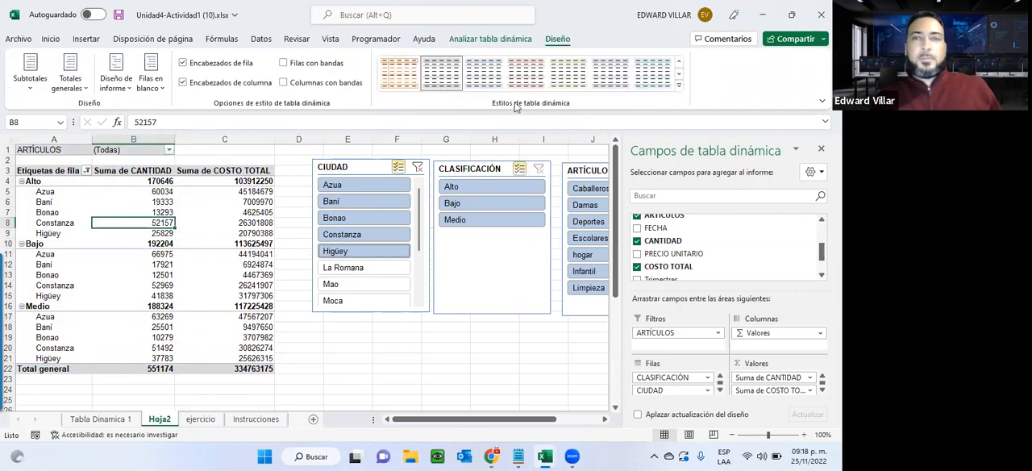
Turn on banded rows for the Hoja2 pivot table.
{"action": "left_click", "coordinate": [290, 63]}
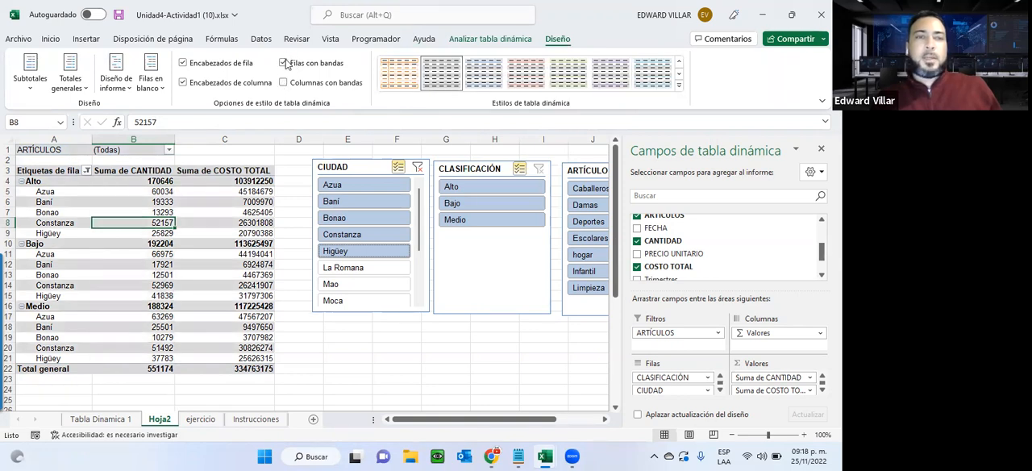
{"action": "left_click", "coordinate": [285, 65]}
{"action": "left_click", "coordinate": [285, 65]}
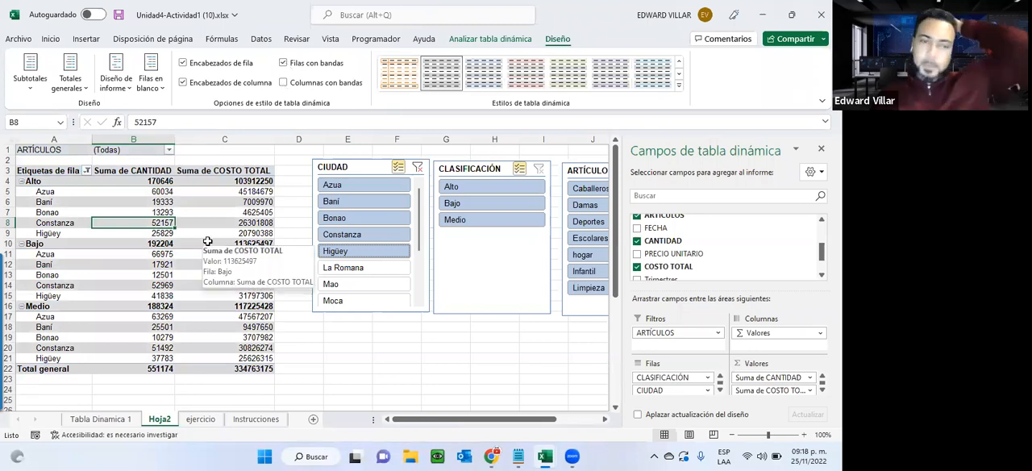
Switch to the browser, open the downloaded Unidad4-Actividad2 workbook and read the pivot chart requirements on its INSTRUCCIONES sheet.
{"action": "left_click", "coordinate": [765, 17]}
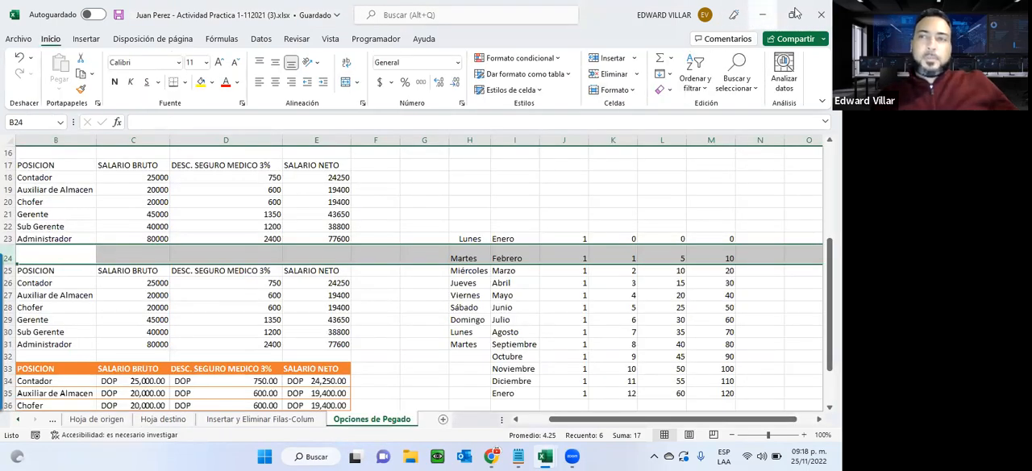
{"action": "left_click", "coordinate": [762, 15]}
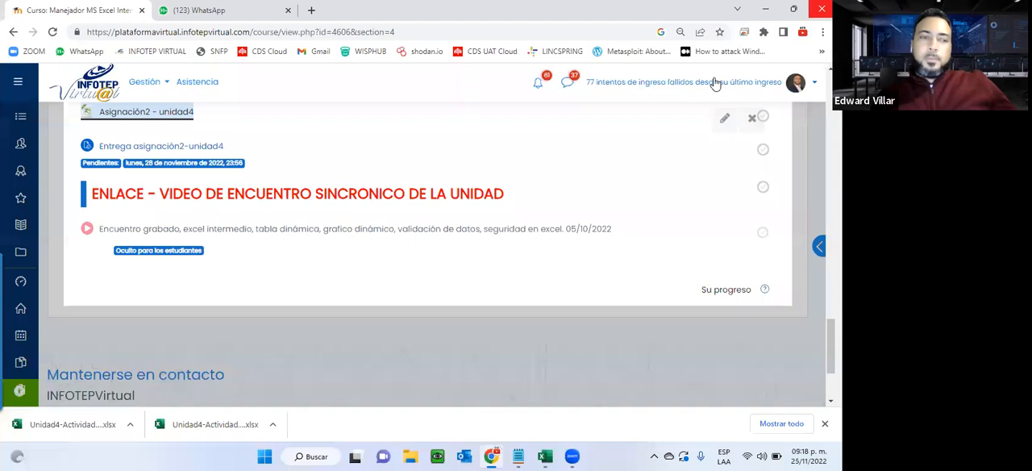
{"action": "left_click", "coordinate": [20, 432]}
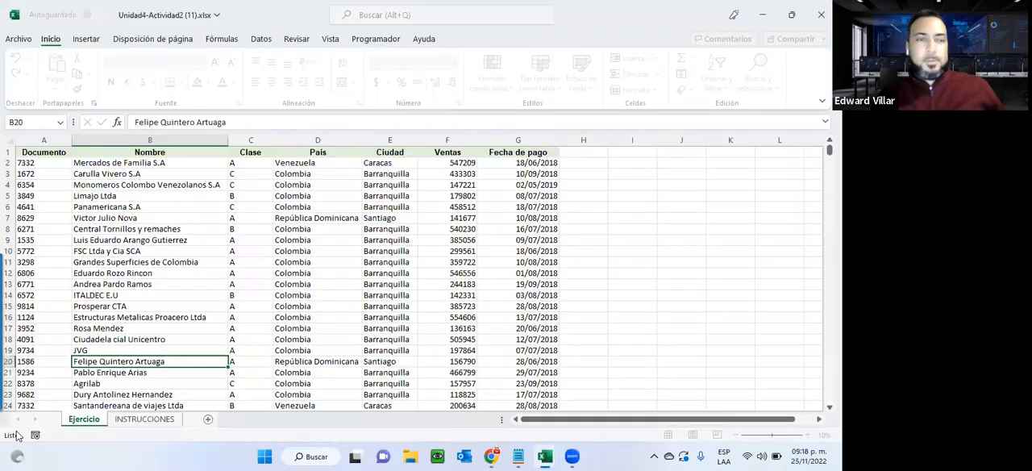
{"action": "left_click", "coordinate": [146, 422]}
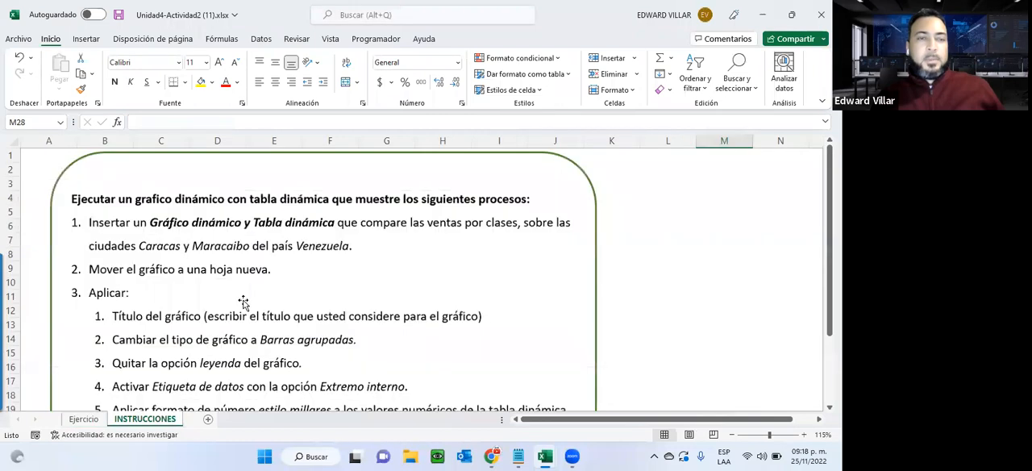
{"action": "scroll", "coordinate": [242, 301], "scroll_direction": "down", "scroll_amount": 2}
{"action": "scroll", "coordinate": [242, 302], "scroll_direction": "up", "scroll_amount": 2}
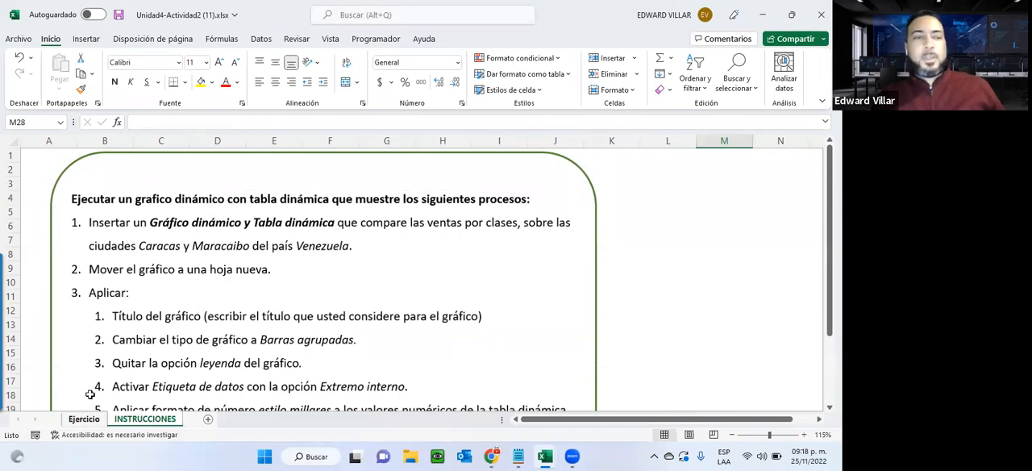
Insert a pivot chart with its pivot table on a new worksheet, using the data on the Ejercicio sheet.
{"action": "left_click", "coordinate": [83, 419]}
{"action": "left_click", "coordinate": [135, 271]}
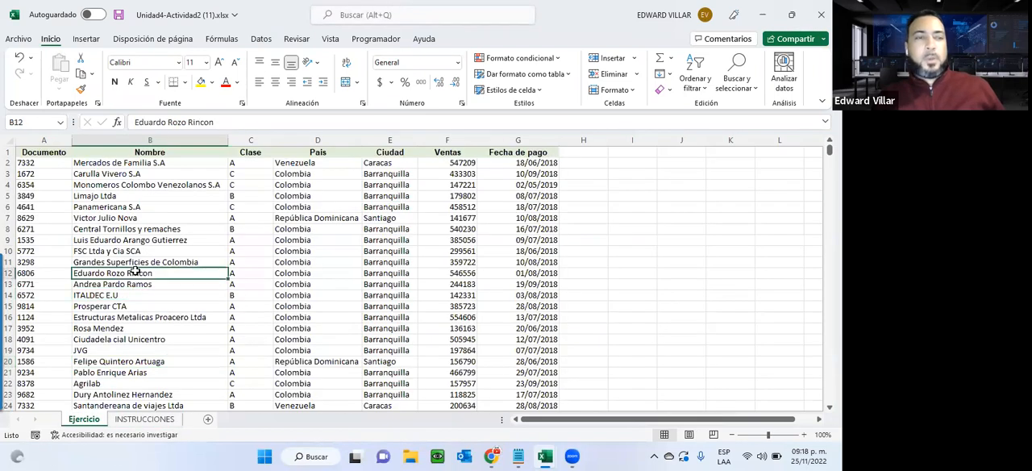
{"action": "left_click", "coordinate": [89, 40]}
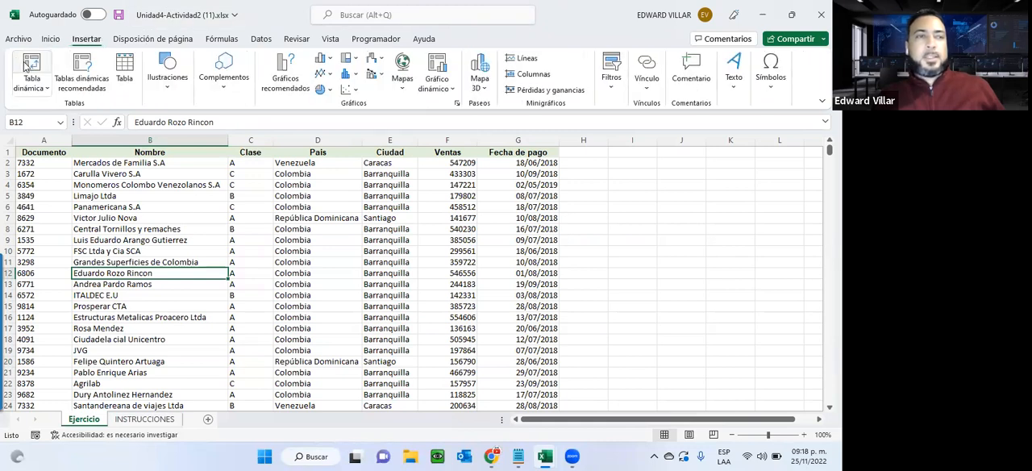
{"action": "left_click", "coordinate": [439, 90]}
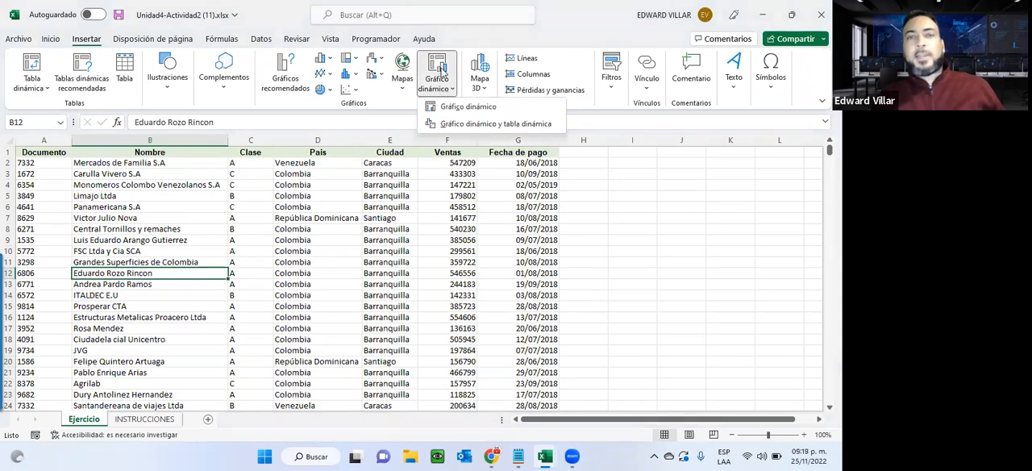
{"action": "left_click", "coordinate": [513, 126]}
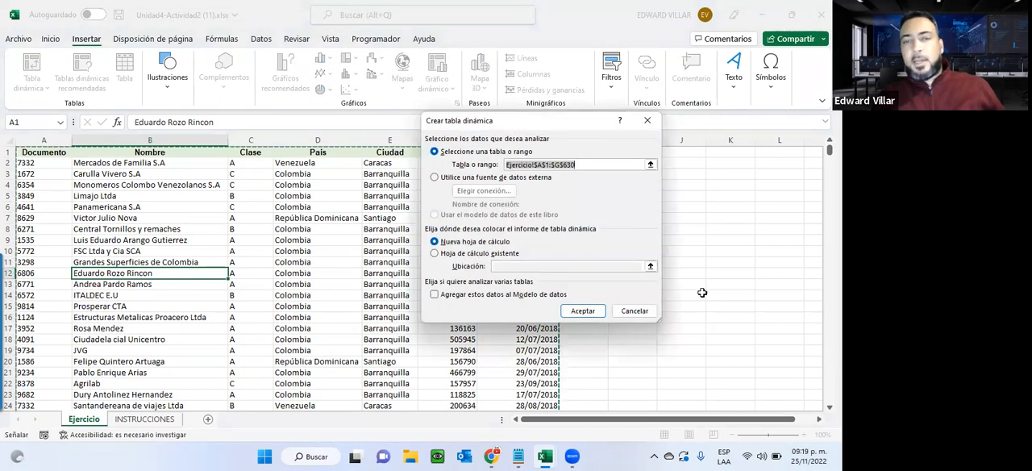
{"action": "left_click", "coordinate": [574, 311]}
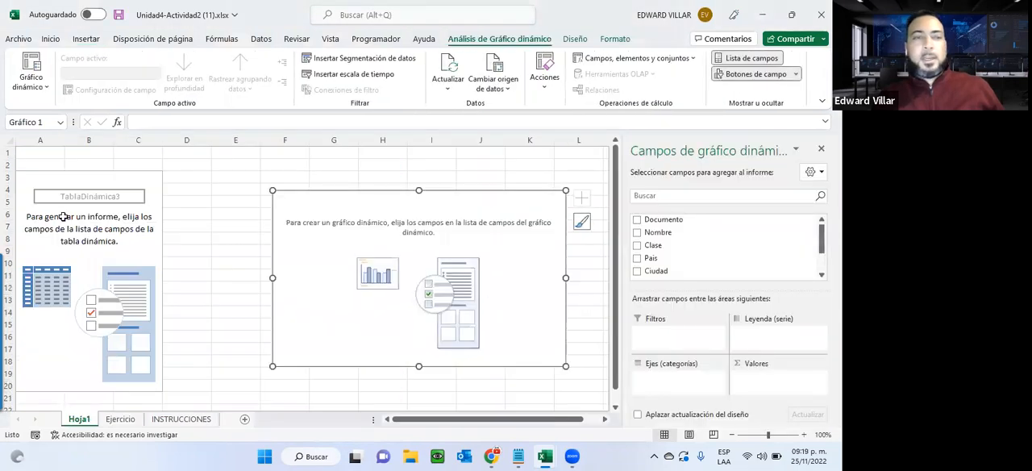
{"action": "left_click", "coordinate": [75, 208]}
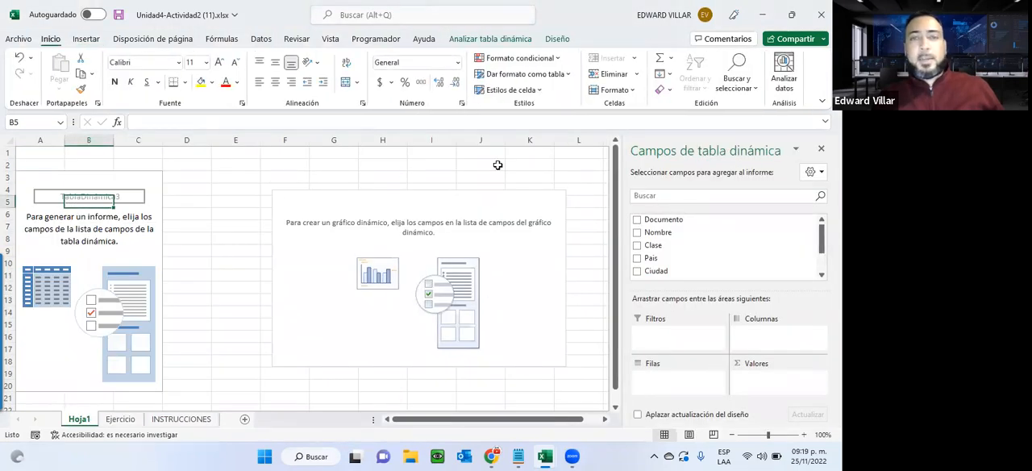
{"action": "left_click", "coordinate": [502, 203]}
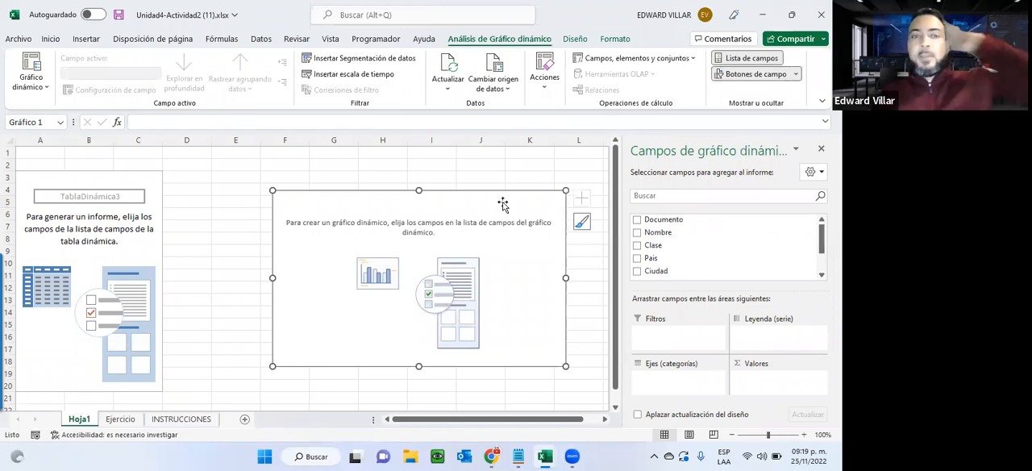
Check the required comparison in INSTRUCCIONES and add Ventas as the values and Clase as the axis categories of the pivot chart.
{"action": "left_click", "coordinate": [174, 419]}
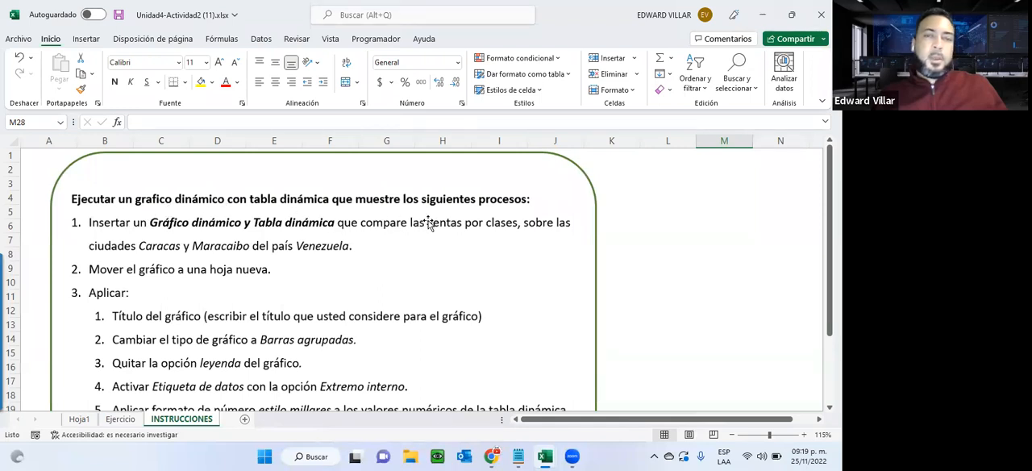
{"action": "left_click", "coordinate": [79, 418]}
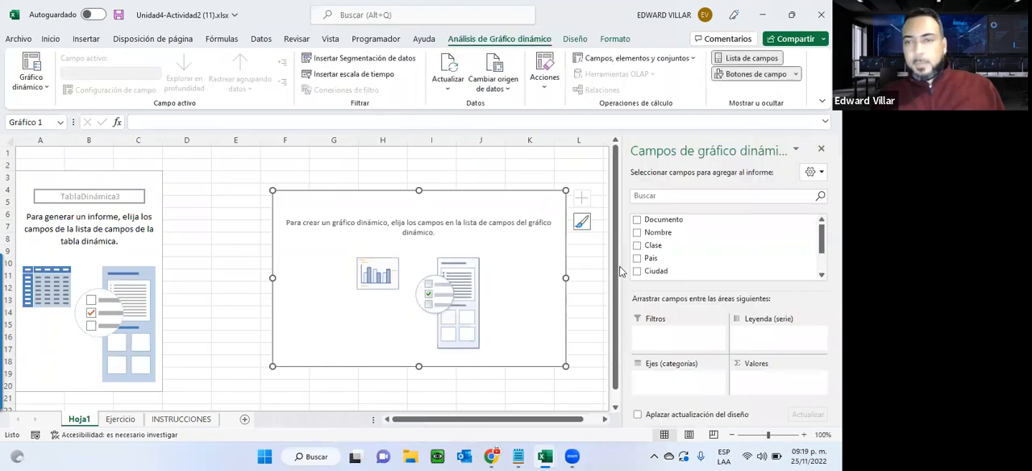
{"action": "scroll", "coordinate": [669, 246], "scroll_direction": "down", "scroll_amount": 1}
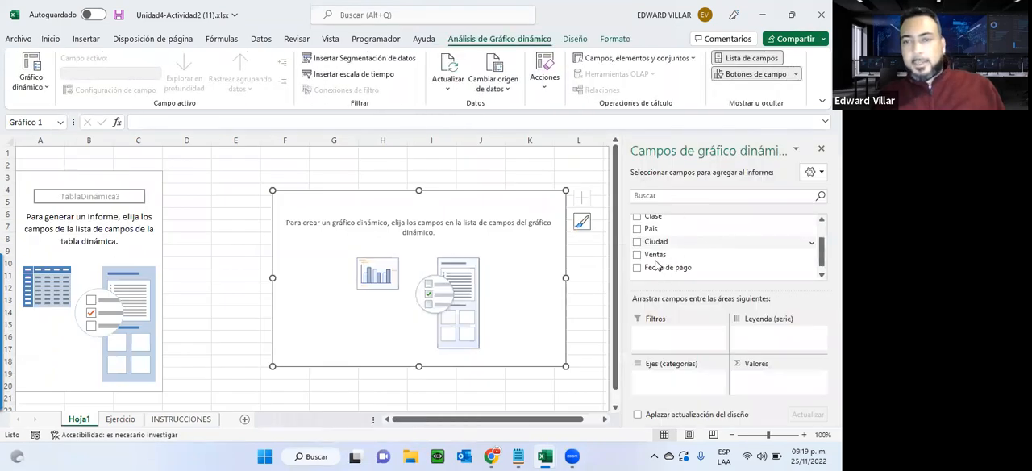
{"action": "left_click", "coordinate": [637, 255]}
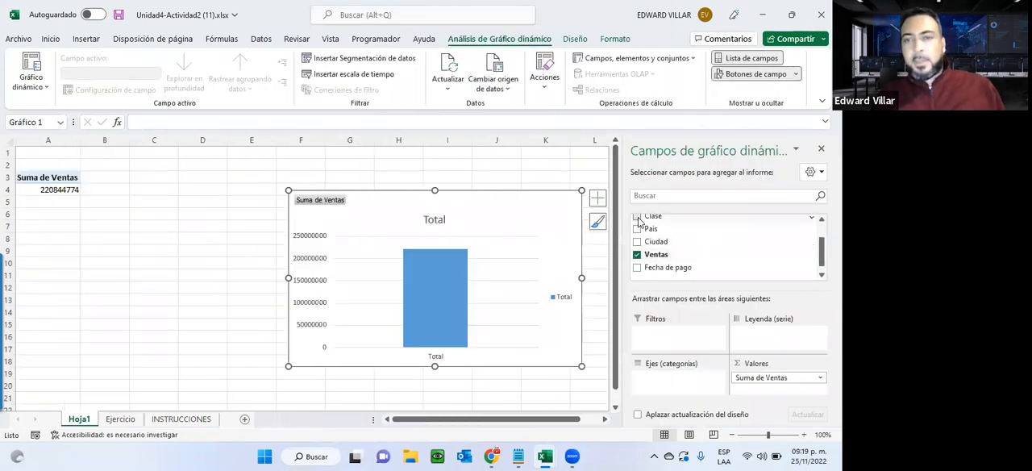
{"action": "left_click", "coordinate": [637, 217]}
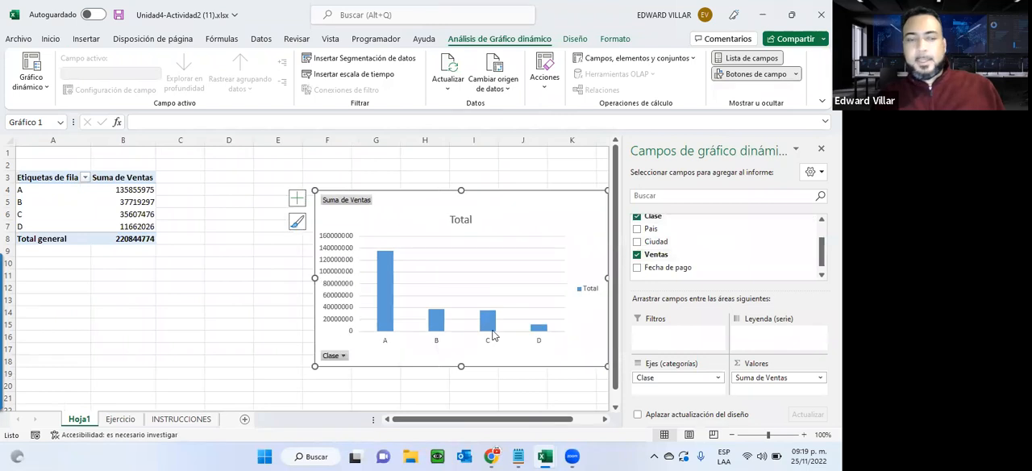
Recheck the instructions and add Ciudad as the pivot chart's legend series and Pais as its report filter.
{"action": "left_click", "coordinate": [183, 418]}
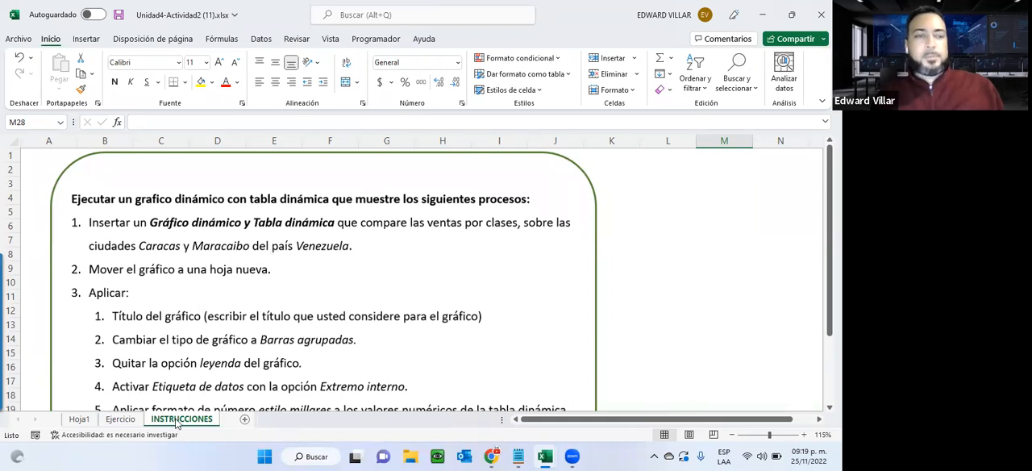
{"action": "left_click", "coordinate": [91, 423]}
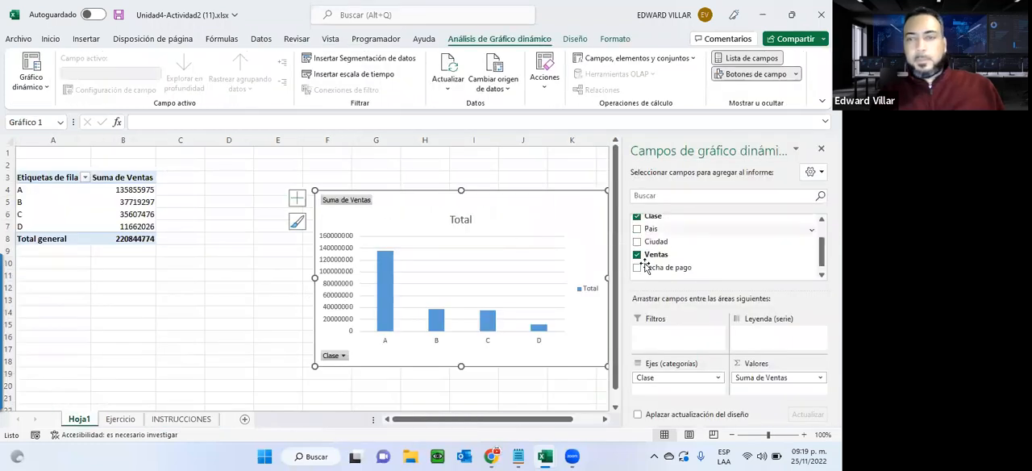
{"action": "scroll", "coordinate": [645, 269], "scroll_direction": "up", "scroll_amount": 1}
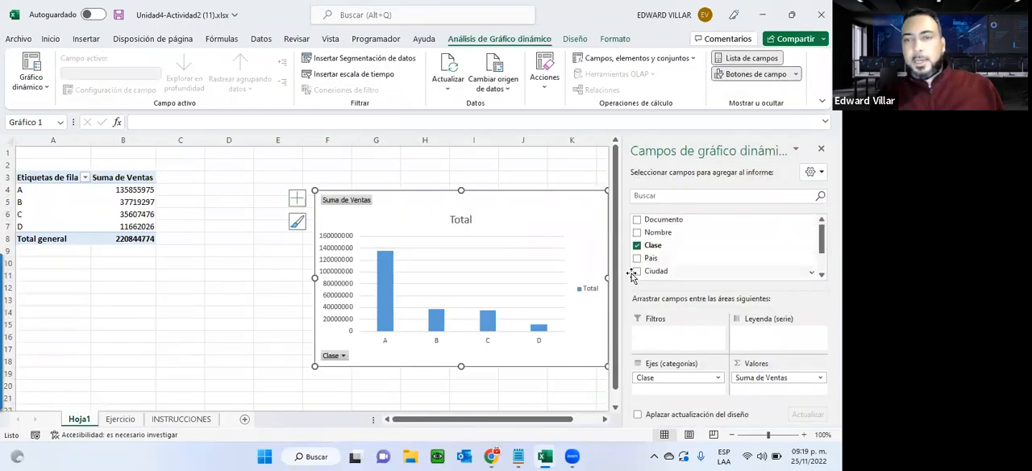
{"action": "left_click", "coordinate": [640, 273]}
{"action": "scroll", "coordinate": [645, 258], "scroll_direction": "down", "scroll_amount": 1}
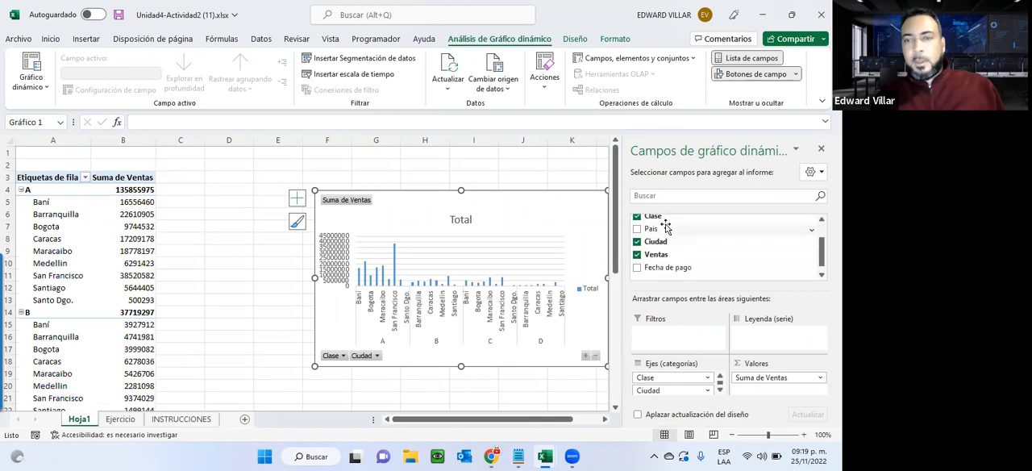
{"action": "left_click_drag", "start_coordinate": [648, 229], "coordinate": [650, 333]}
{"action": "left_click_drag", "start_coordinate": [650, 390], "coordinate": [764, 345]}
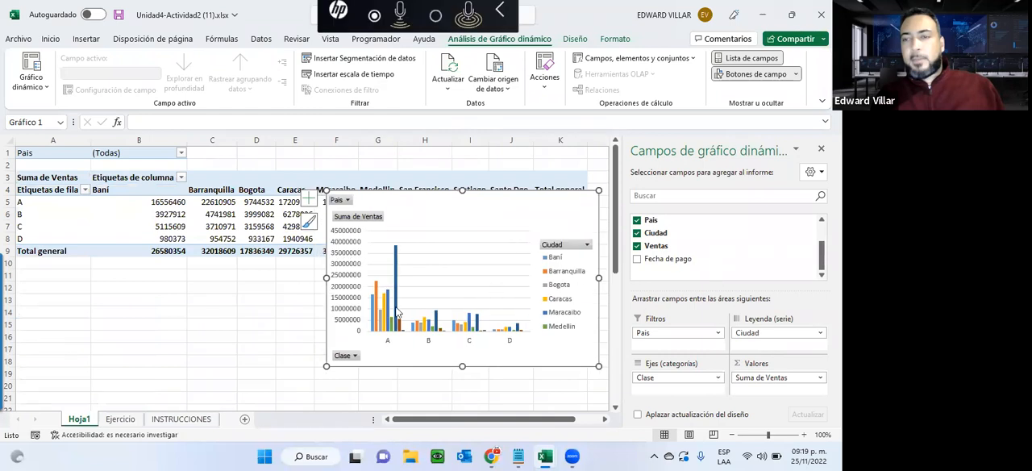
Move the pivot chart off the pivot table and place it on its own new chart sheet.
{"action": "left_click_drag", "start_coordinate": [536, 246], "coordinate": [490, 274]}
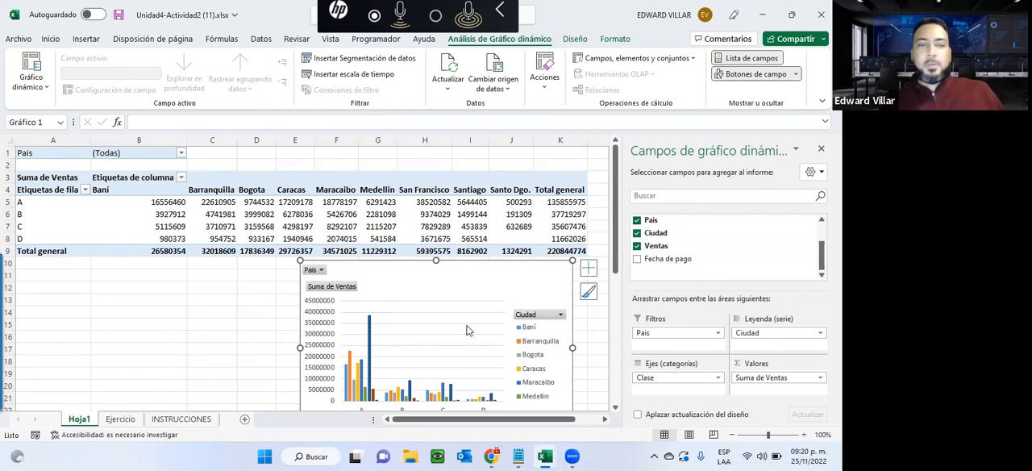
{"action": "left_click", "coordinate": [162, 416]}
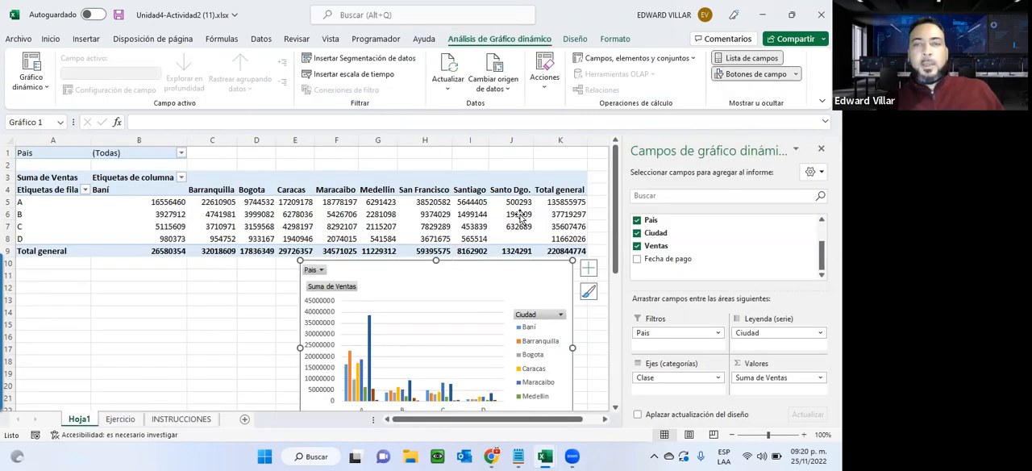
{"action": "right_click", "coordinate": [481, 278]}
{"action": "left_click", "coordinate": [520, 215]}
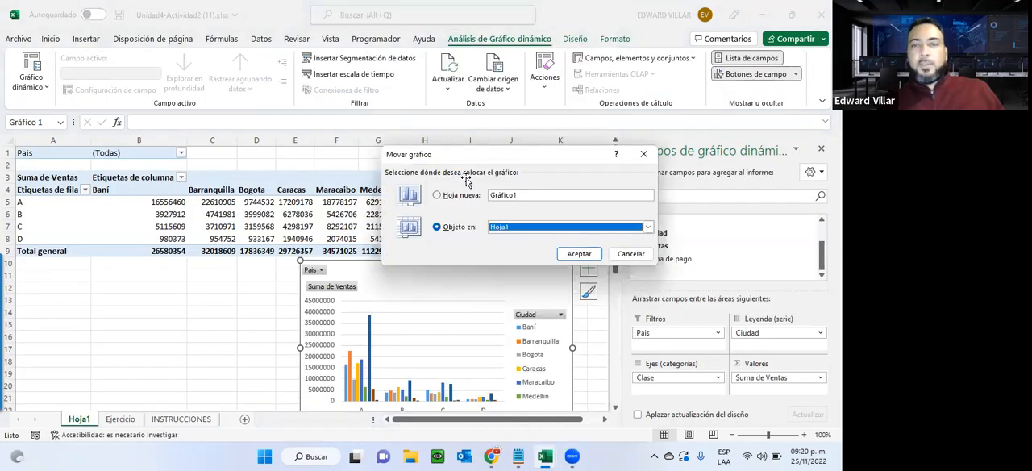
{"action": "left_click", "coordinate": [455, 195]}
{"action": "left_click", "coordinate": [578, 253]}
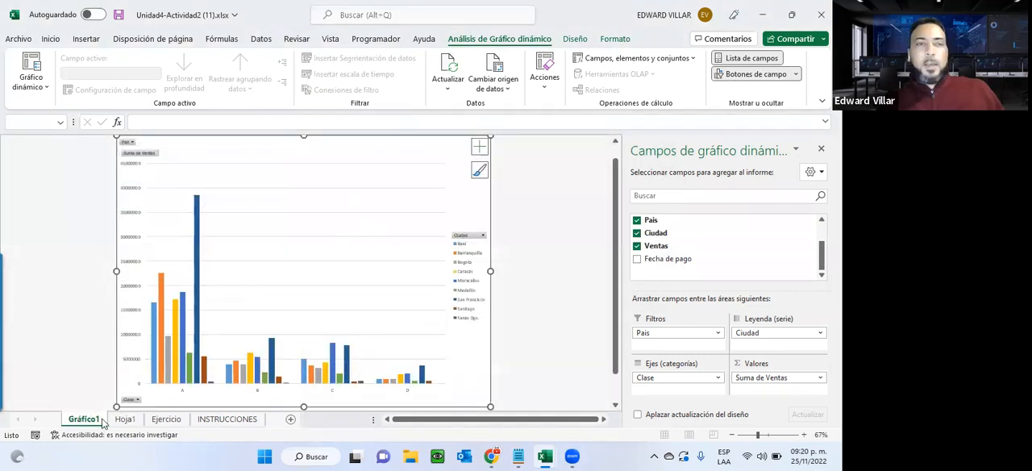
Filter the pivot chart by Pais to Venezuela and check the linked pivot table on Hoja1.
{"action": "left_click", "coordinate": [480, 236]}
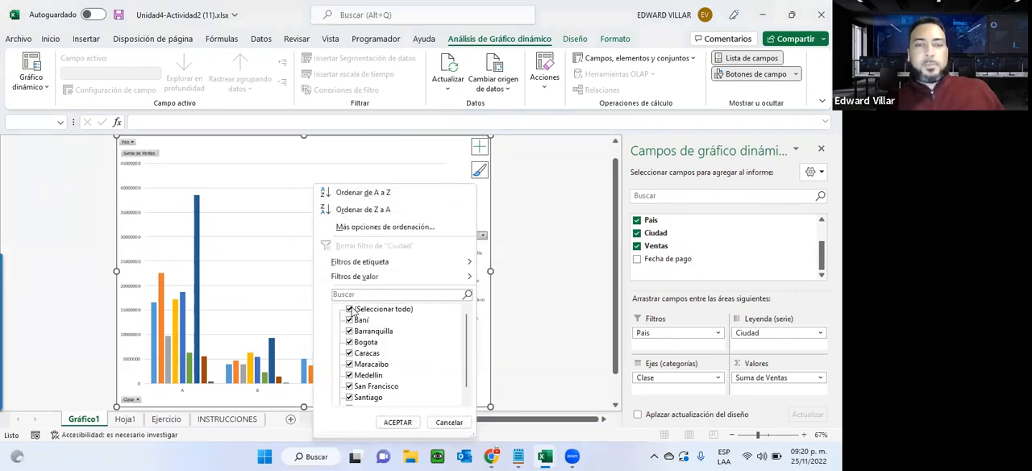
{"action": "left_click", "coordinate": [349, 309]}
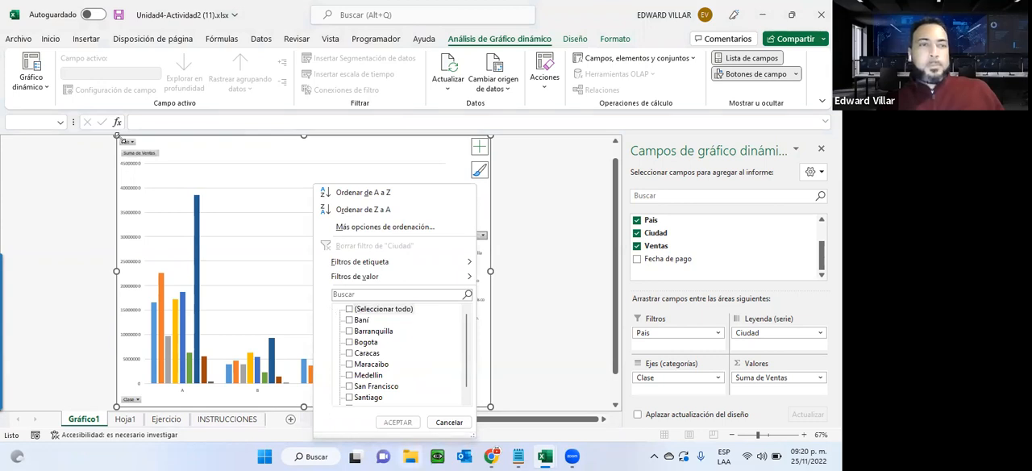
{"action": "left_click", "coordinate": [48, 197]}
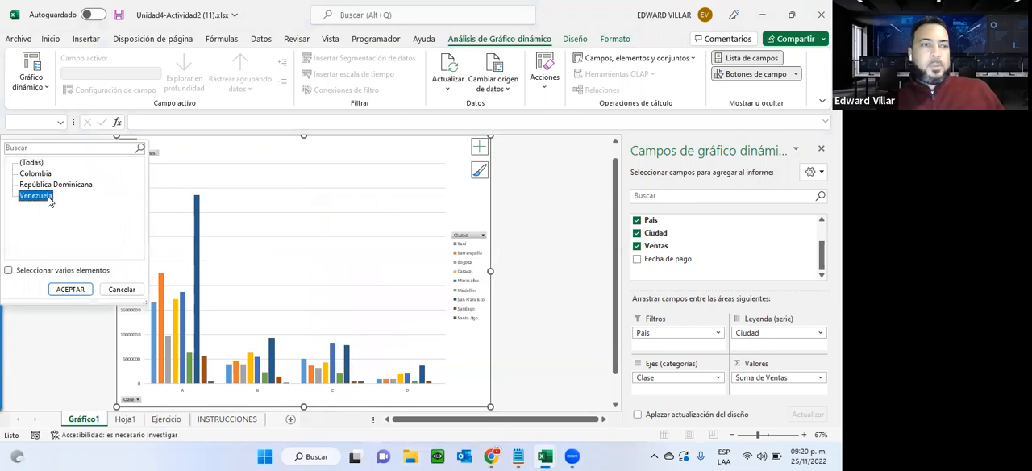
{"action": "left_click", "coordinate": [70, 290]}
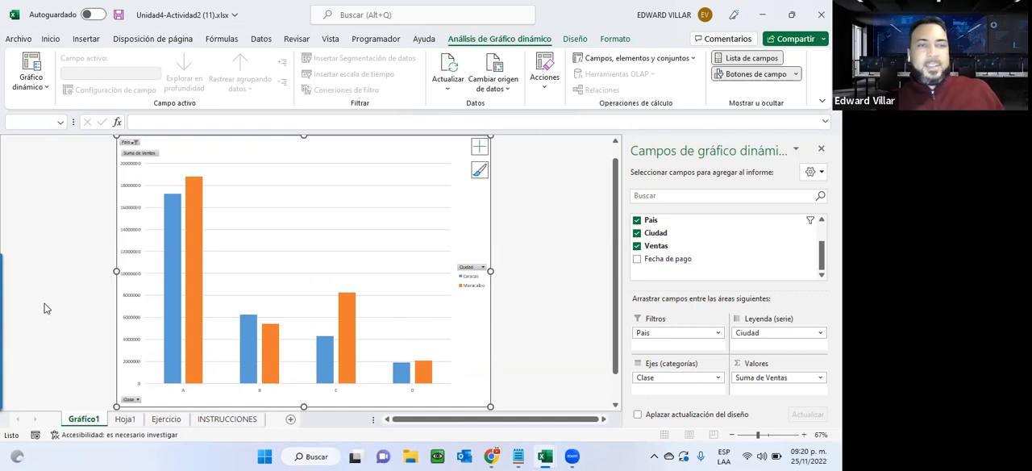
{"action": "left_click", "coordinate": [125, 419]}
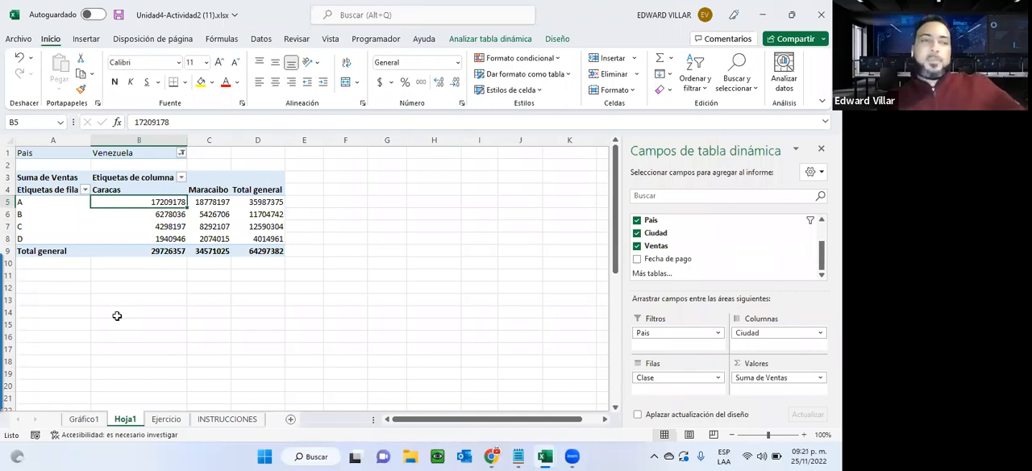
{"action": "left_click", "coordinate": [81, 419]}
Read the chart formatting requirements in INSTRUCCIONES and add a chart title to the pivot chart.
{"action": "left_click", "coordinate": [230, 419]}
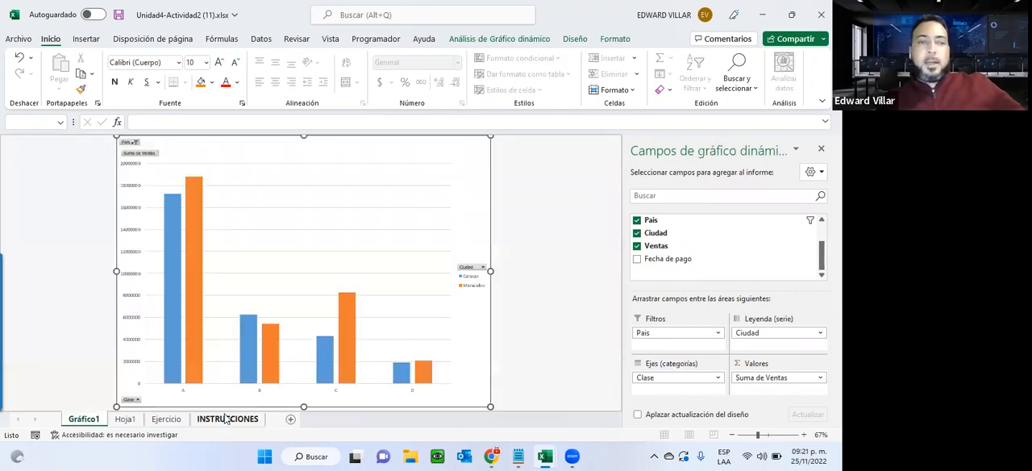
{"action": "scroll", "coordinate": [217, 258], "scroll_direction": "down", "scroll_amount": 1}
{"action": "scroll", "coordinate": [202, 258], "scroll_direction": "down", "scroll_amount": 2}
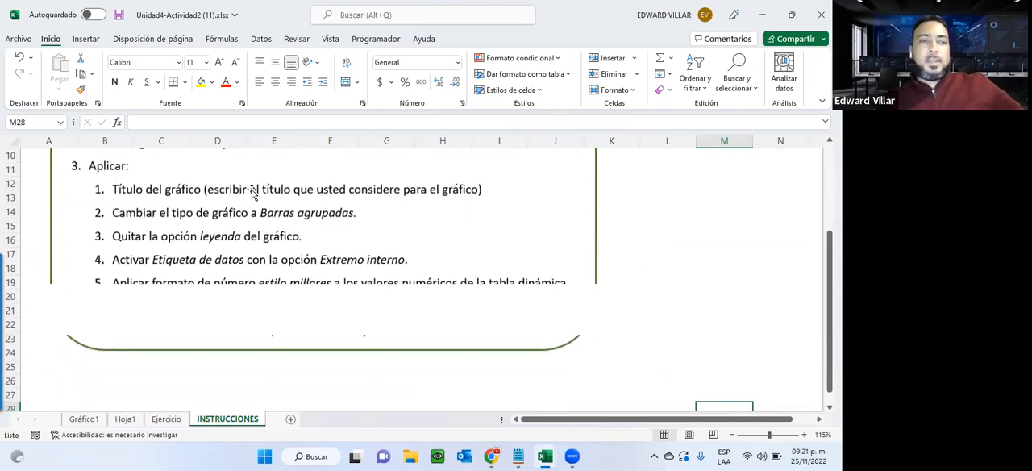
{"action": "left_click", "coordinate": [83, 419]}
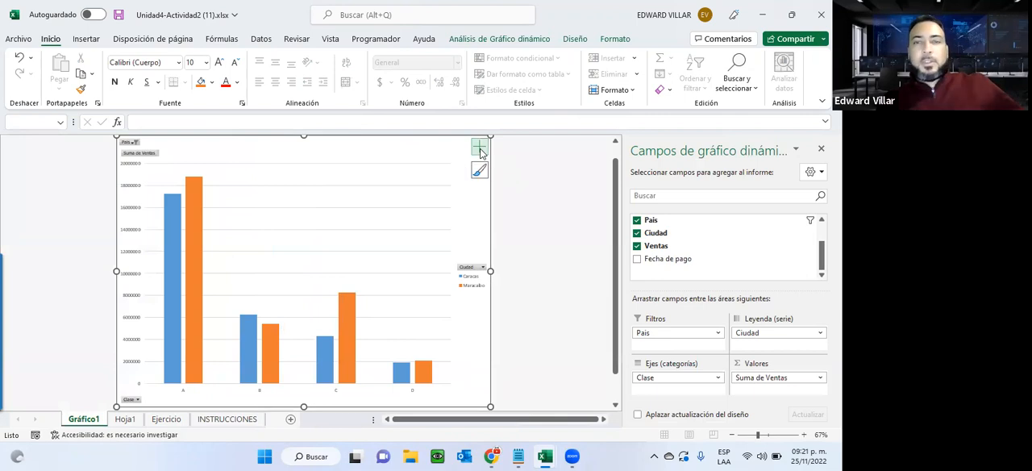
{"action": "left_click", "coordinate": [478, 146]}
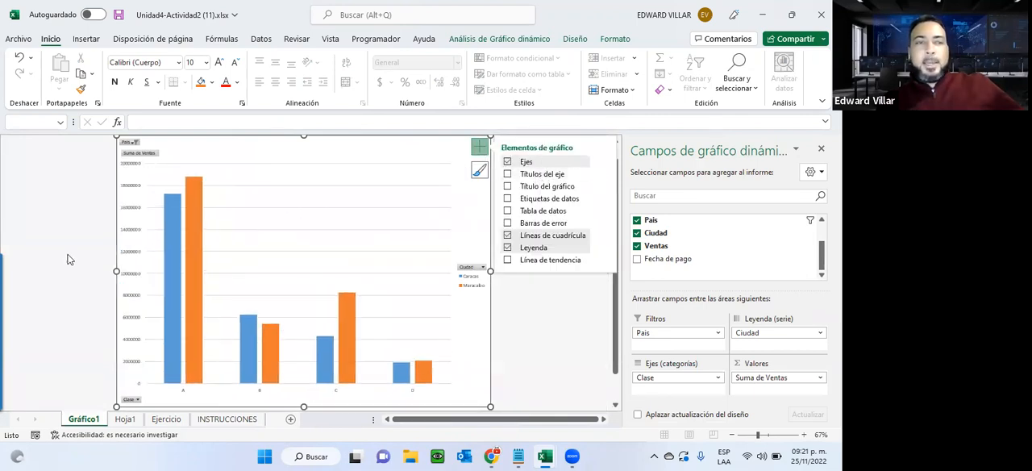
{"action": "left_click", "coordinate": [519, 186]}
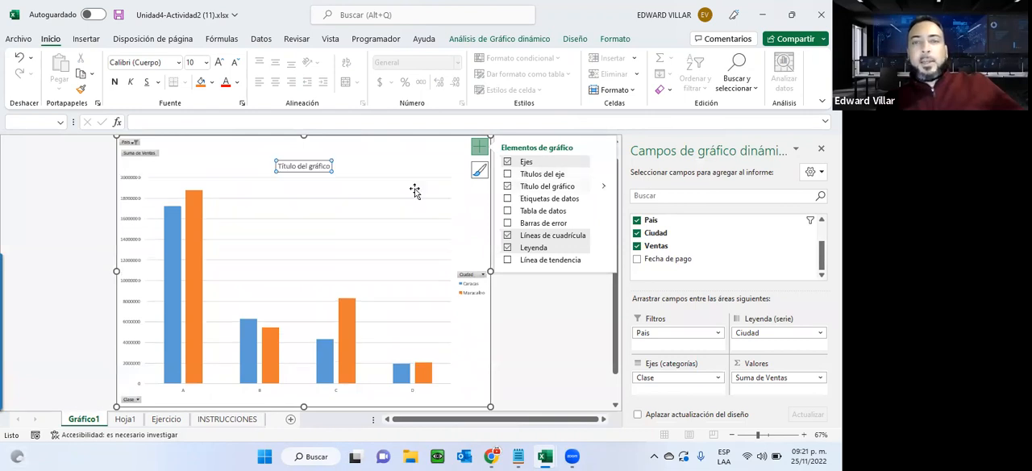
Replace the placeholder text of the chart title with "Titulo de Prueba".
{"action": "left_click", "coordinate": [319, 165]}
{"action": "key", "text": "BackSpace"}
{"action": "key", "text": "BackSpace"}
{"action": "key", "text": "BackSpace"}
{"action": "key", "text": "BackSpace"}
{"action": "key", "text": "BackSpace"}
{"action": "key", "text": "BackSpace"}
{"action": "key", "text": "BackSpace"}
{"action": "key", "text": "BackSpace"}
{"action": "key", "text": "BackSpace"}
{"action": "key", "text": "BackSpace"}
{"action": "key", "text": "BackSpace"}
{"action": "key", "text": "BackSpace"}
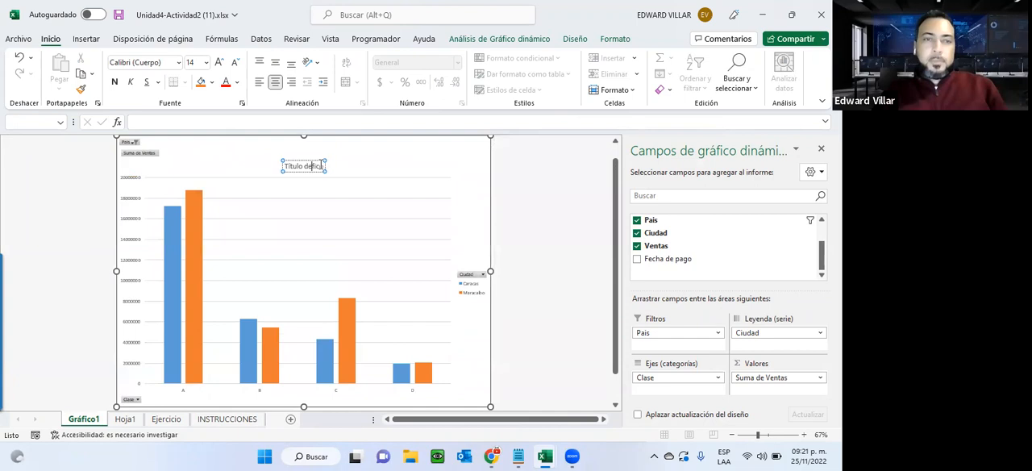
{"action": "key", "text": "BackSpace"}
{"action": "key", "text": "BackSpace"}
{"action": "key", "text": "Delete"}
{"action": "key", "text": "Delete"}
{"action": "key", "text": "Delete"}
{"action": "key", "text": "Delete"}
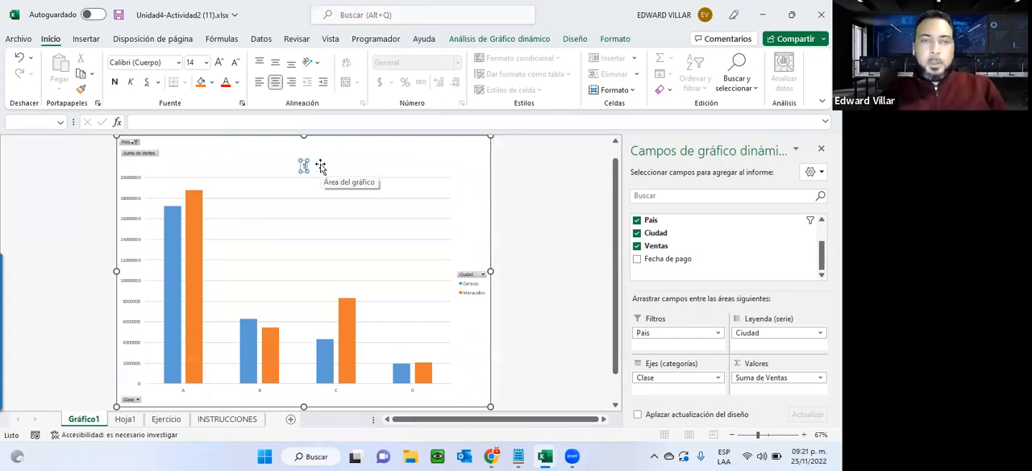
{"action": "type", "text": "Título del"}
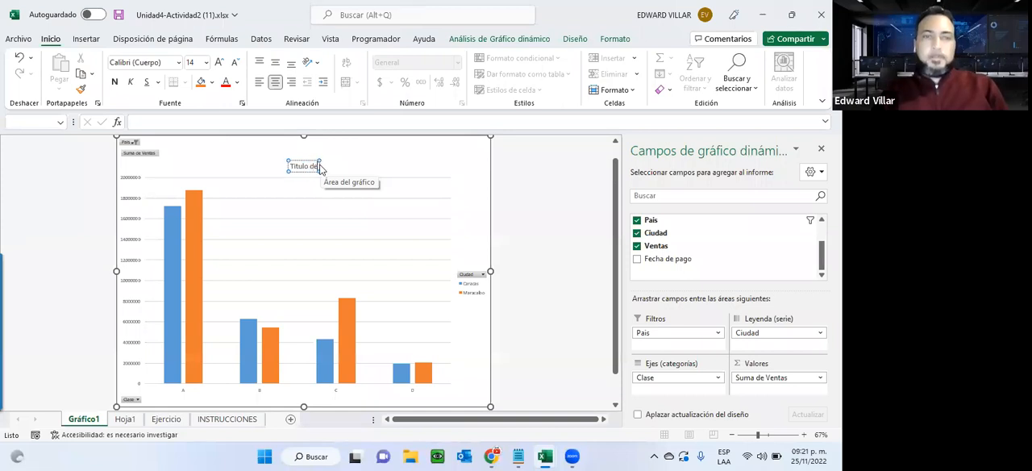
{"action": "type", "text": " Prueba"}
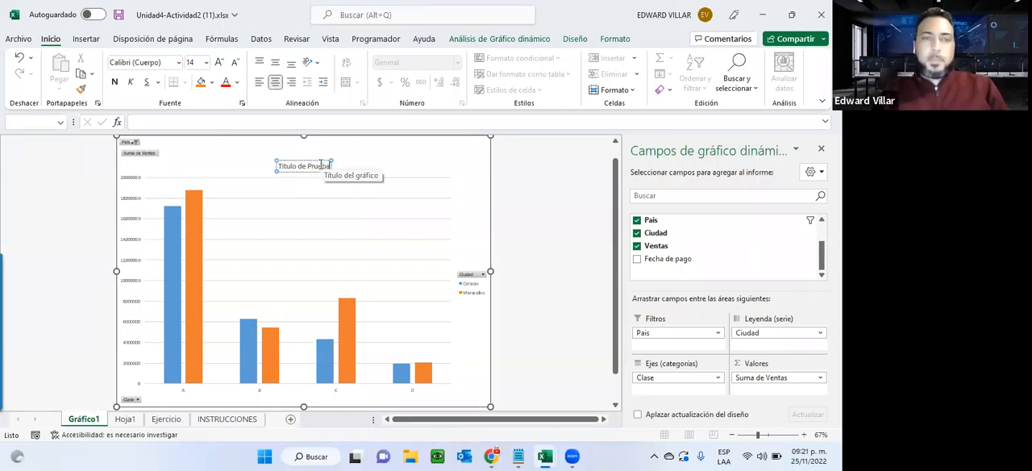
Apply the black-background chart style to the pivot chart and recolour its series with the second Multicolor palette.
{"action": "left_click", "coordinate": [395, 170]}
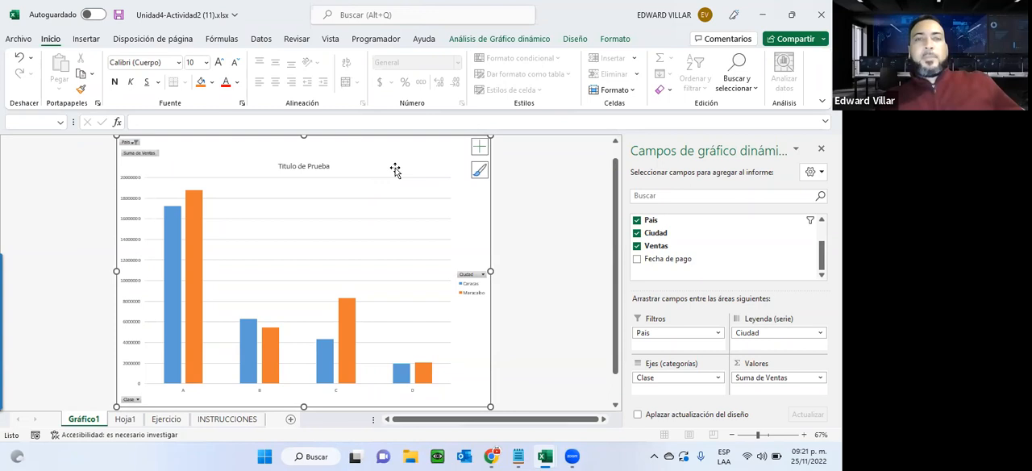
{"action": "left_click", "coordinate": [500, 38]}
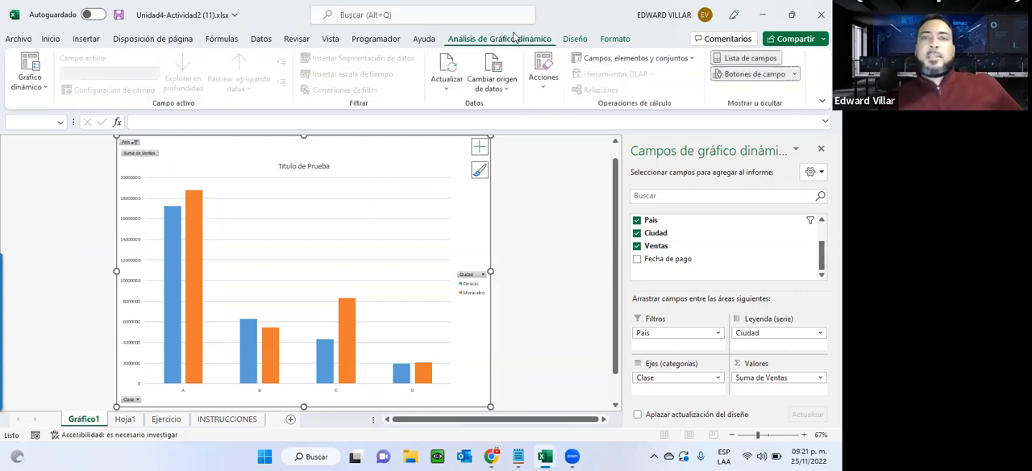
{"action": "left_click", "coordinate": [576, 40]}
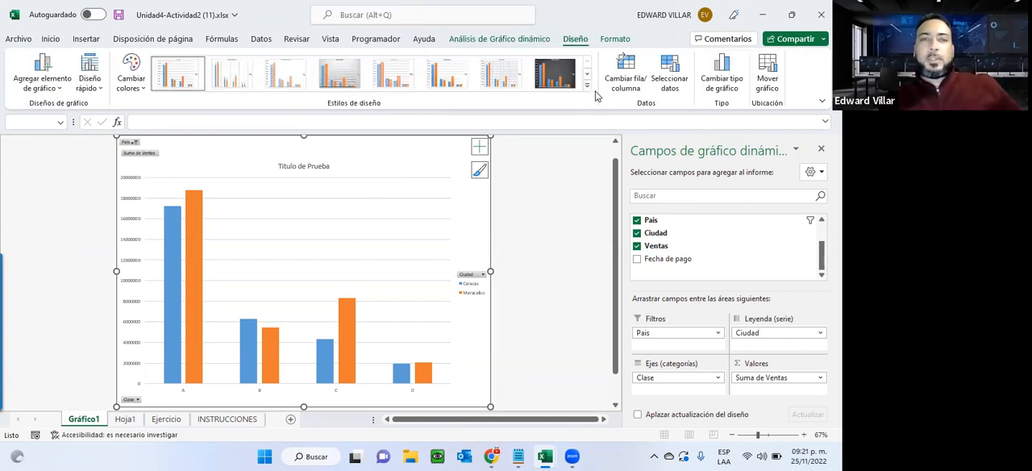
{"action": "left_click", "coordinate": [555, 72]}
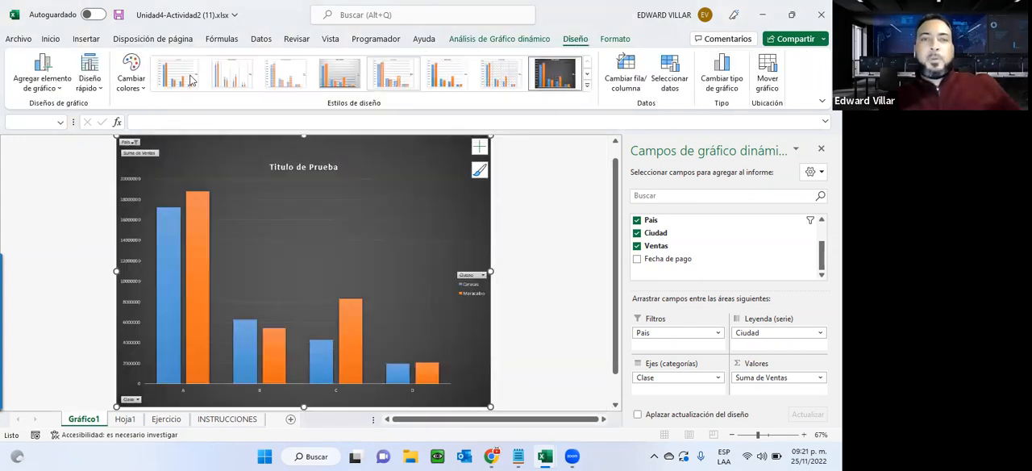
{"action": "left_click", "coordinate": [133, 81]}
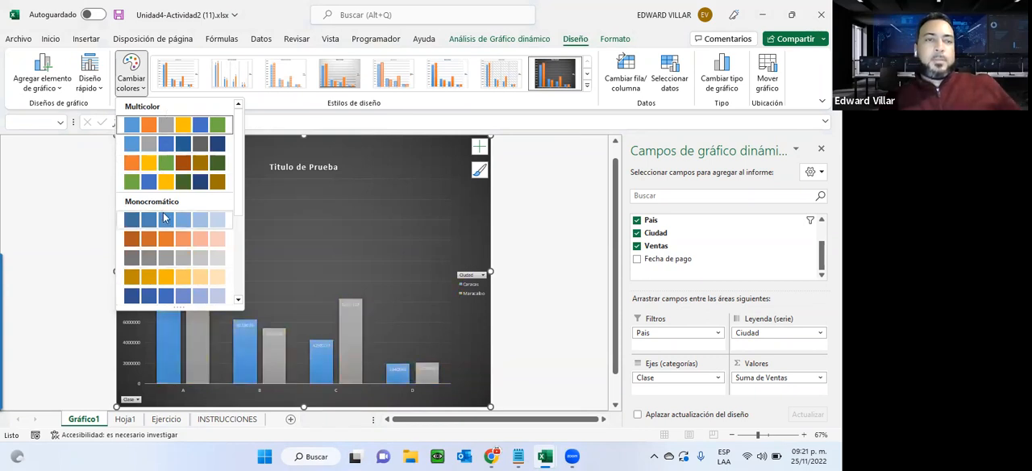
{"action": "left_click", "coordinate": [161, 143]}
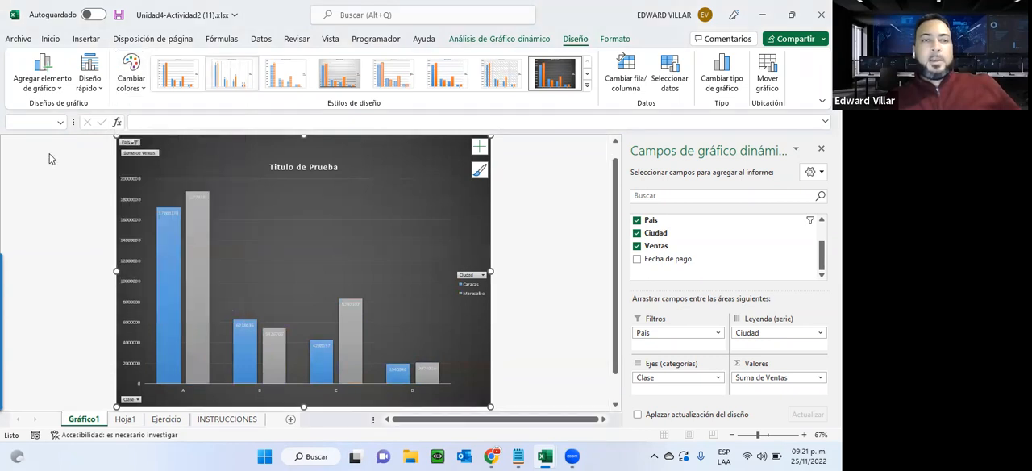
Apply the quick layout Diseño 5, with data table and vertical axis title, to the pivot chart.
{"action": "left_click", "coordinate": [89, 80]}
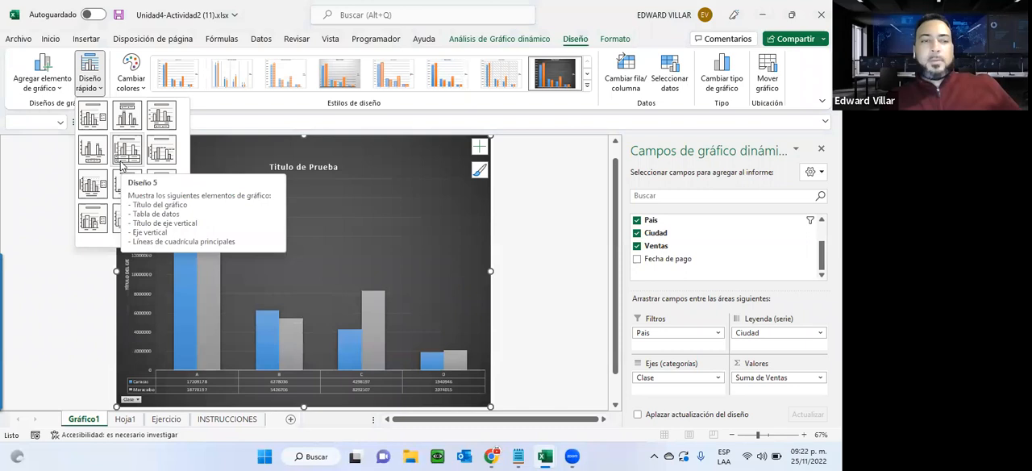
{"action": "left_click", "coordinate": [124, 164]}
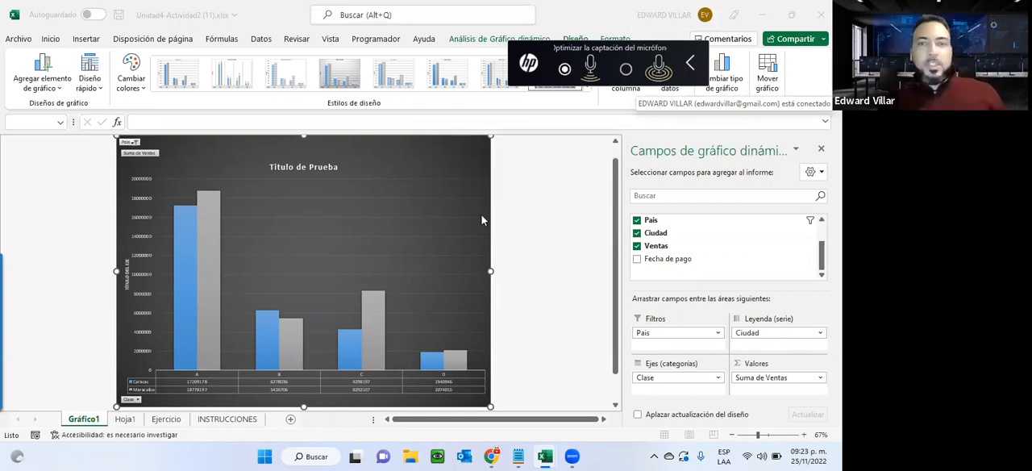
{"action": "left_click", "coordinate": [532, 195]}
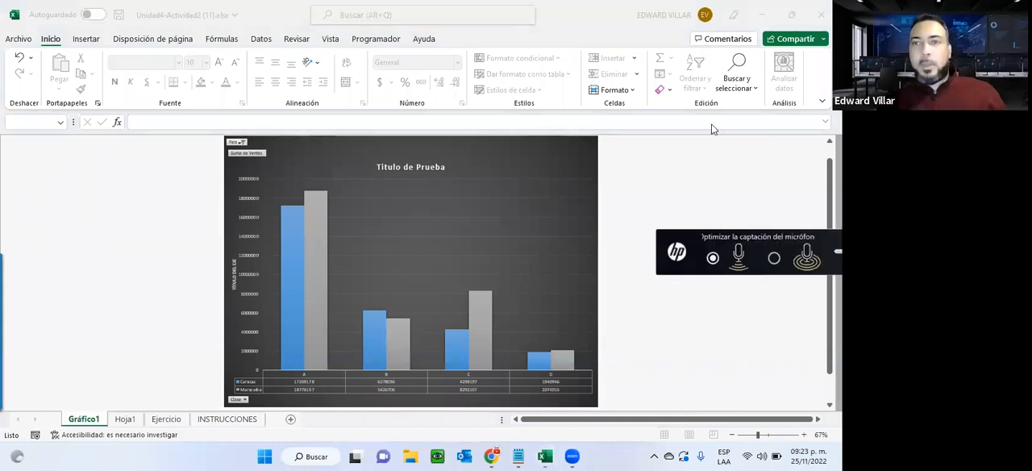
{"action": "left_click", "coordinate": [463, 167]}
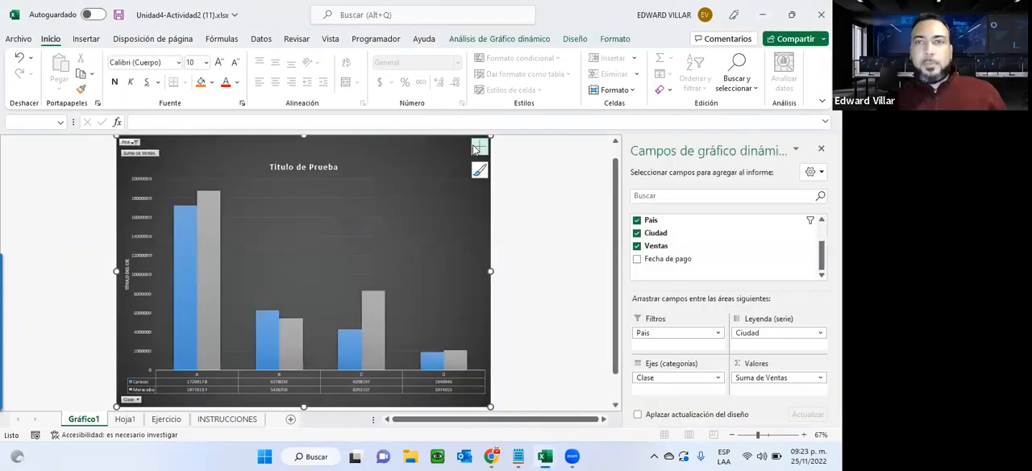
Swap the pivot chart's rows and columns and look at the available chart types without changing the type.
{"action": "left_click", "coordinate": [575, 39]}
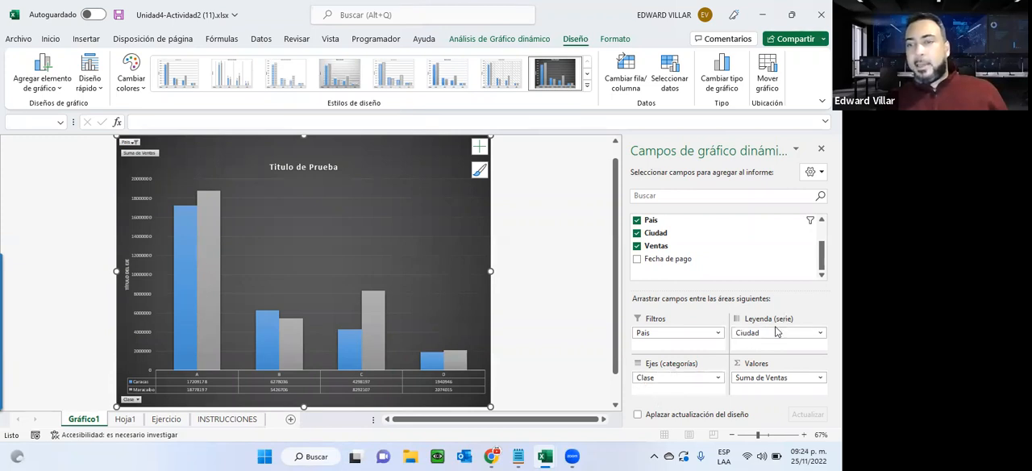
{"action": "left_click", "coordinate": [621, 67]}
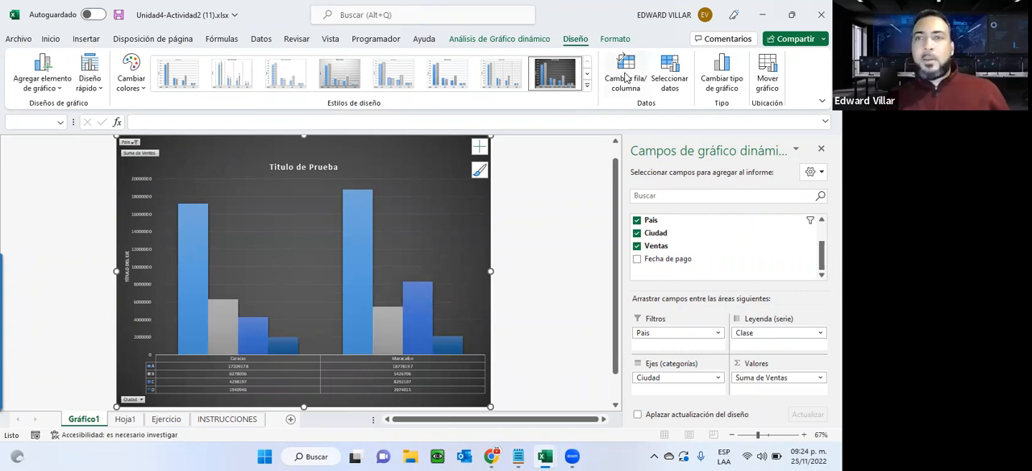
{"action": "left_click", "coordinate": [730, 86]}
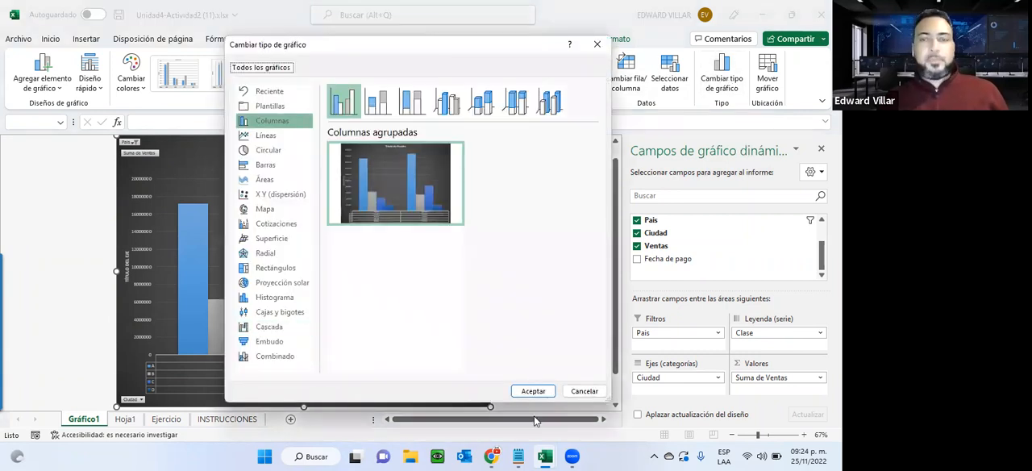
{"action": "left_click", "coordinate": [596, 397]}
Show data labels and the legend on the pivot chart and remove its gridlines.
{"action": "left_click", "coordinate": [479, 147]}
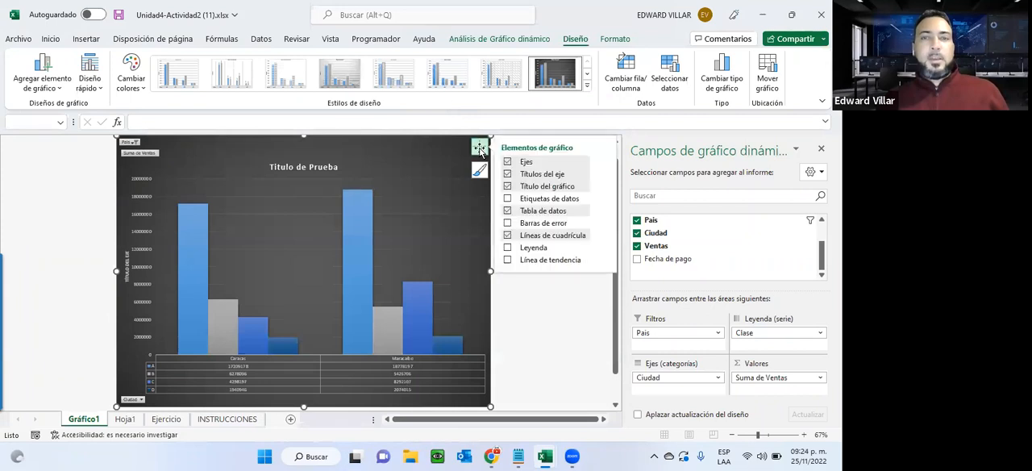
{"action": "left_click", "coordinate": [530, 206]}
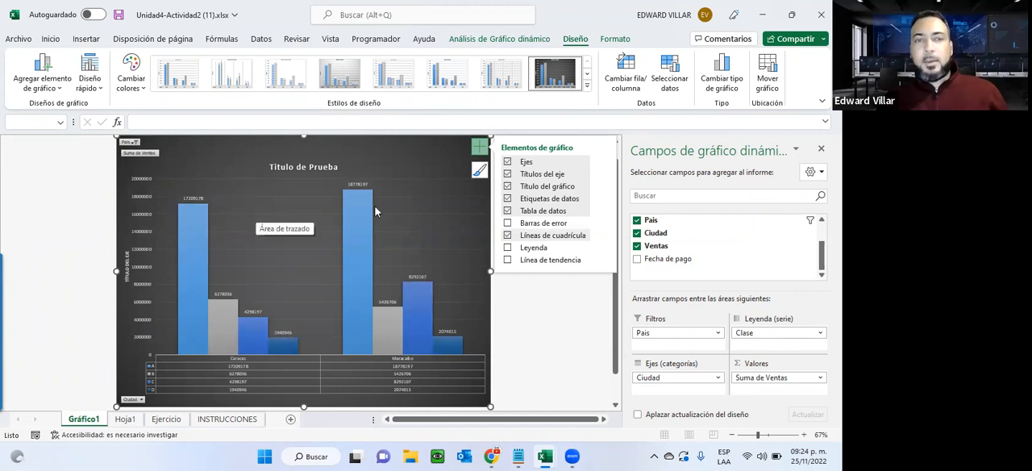
{"action": "left_click", "coordinate": [508, 247]}
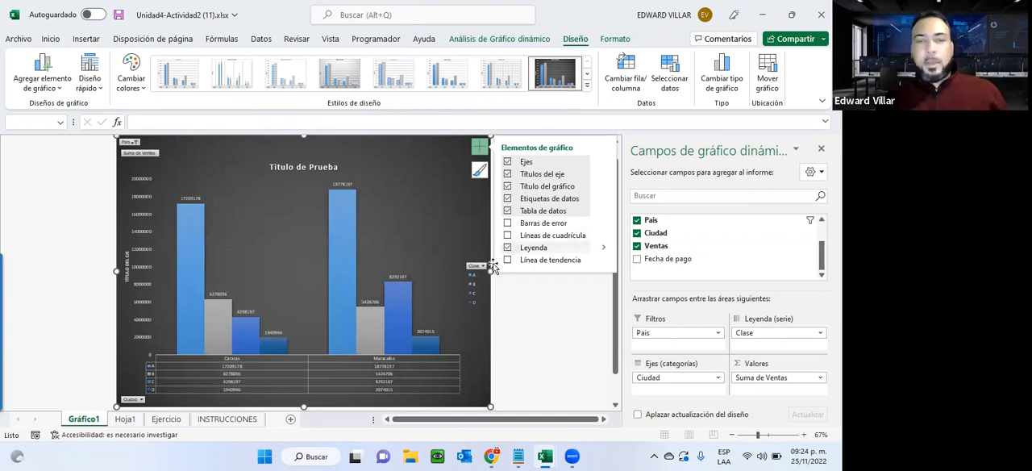
Filter the chart's Clase legend field to exclude classes A and B.
{"action": "left_click", "coordinate": [477, 266]}
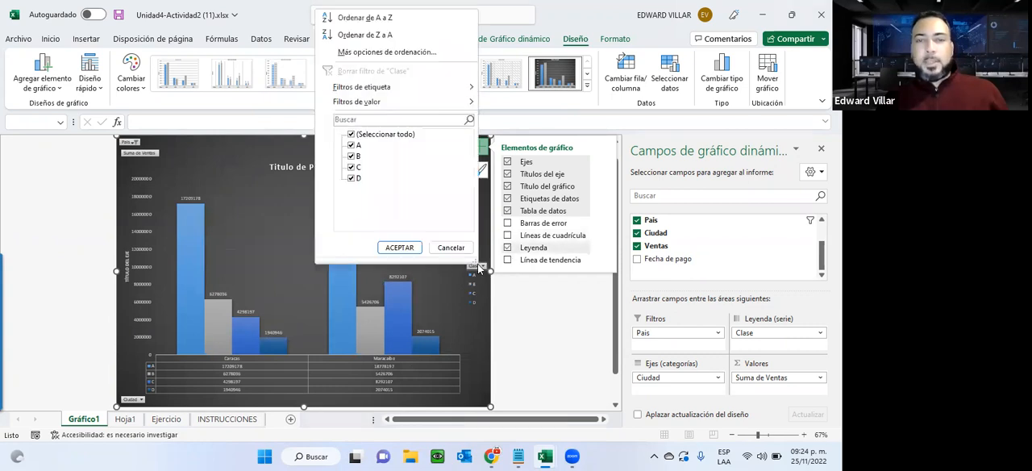
{"action": "left_click", "coordinate": [351, 155]}
{"action": "left_click", "coordinate": [352, 145]}
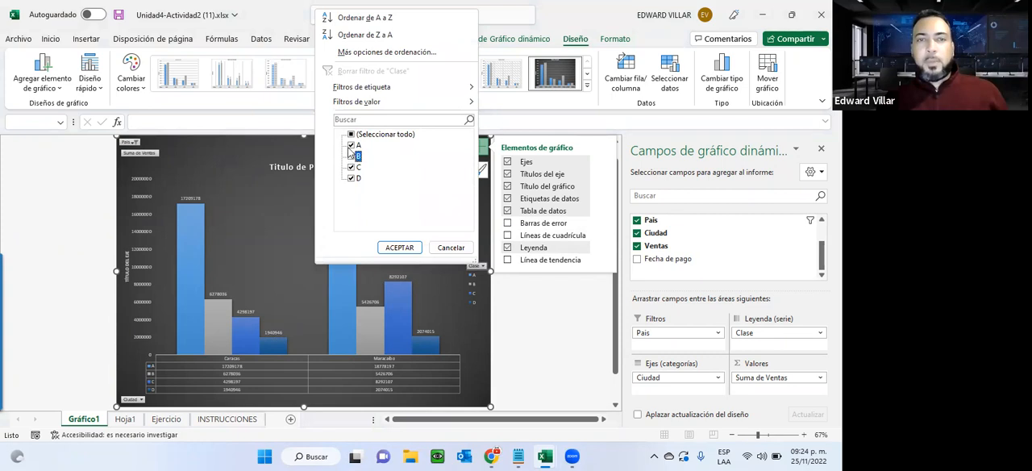
{"action": "left_click", "coordinate": [399, 247]}
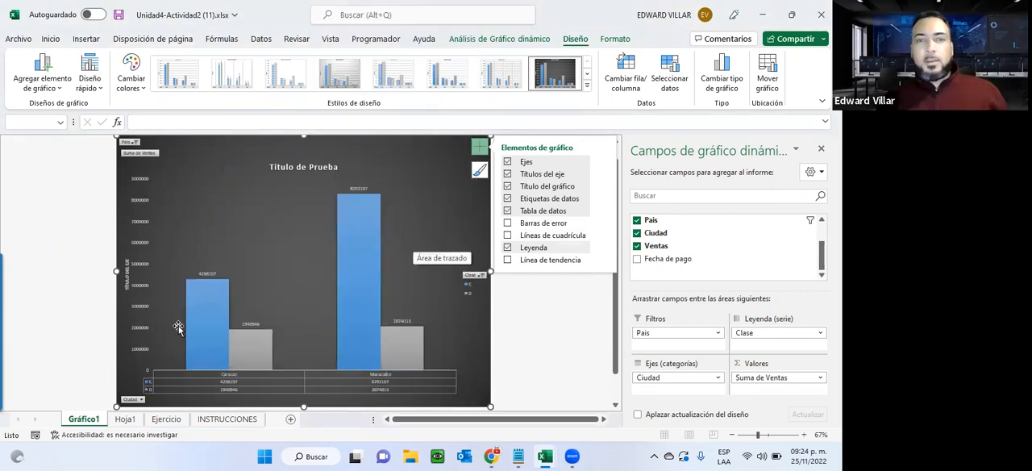
Check the linked pivot table on Hoja1 and its pivot table analysis and design options.
{"action": "left_click", "coordinate": [125, 419]}
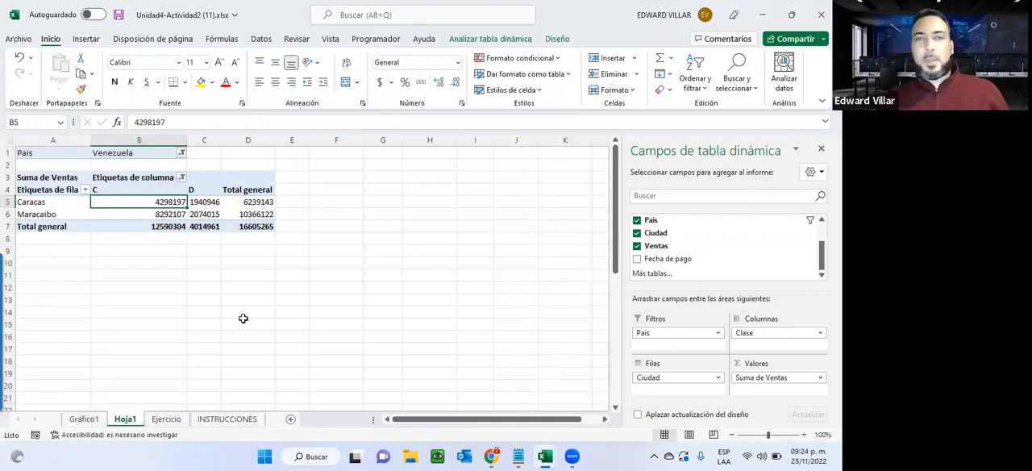
{"action": "left_click", "coordinate": [558, 38]}
{"action": "left_click", "coordinate": [490, 39]}
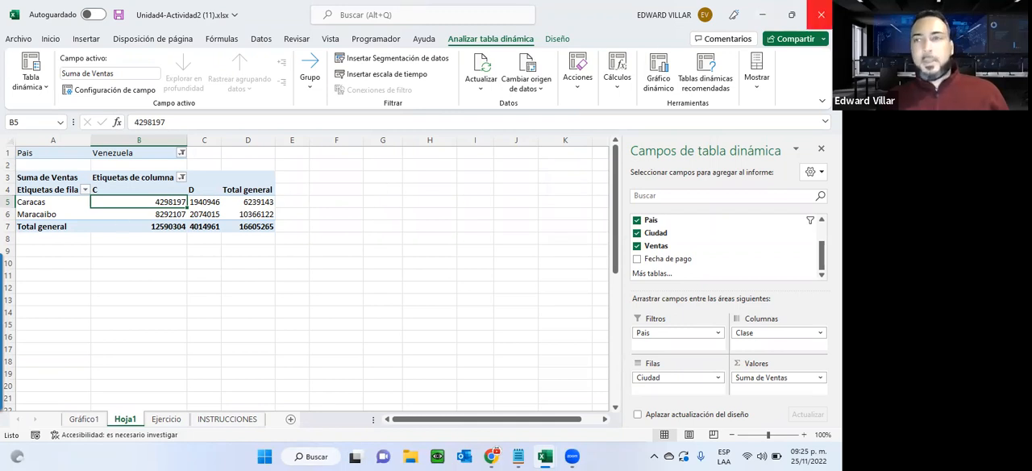
Close the Unidad4-Actividad2 workbook without saving and switch to the course page in the browser.
{"action": "left_click", "coordinate": [820, 14]}
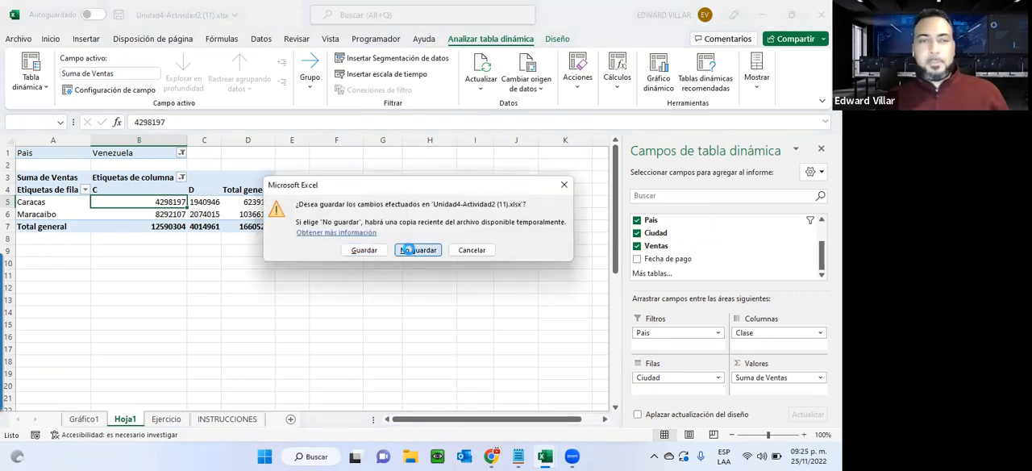
{"action": "left_click", "coordinate": [416, 251]}
{"action": "left_click", "coordinate": [762, 14]}
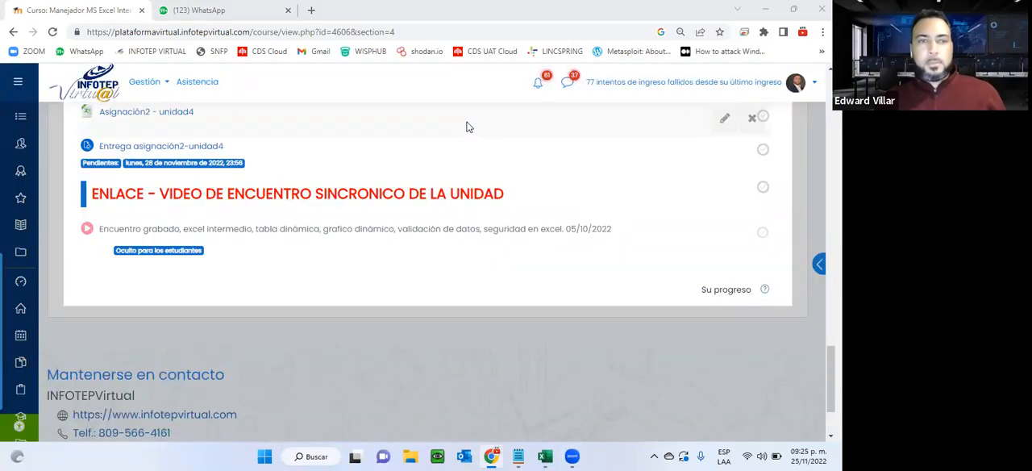
Review the Unidad 4 section of the course page, including its assignments and submission links.
{"action": "scroll", "coordinate": [399, 409], "scroll_direction": "up", "scroll_amount": 15}
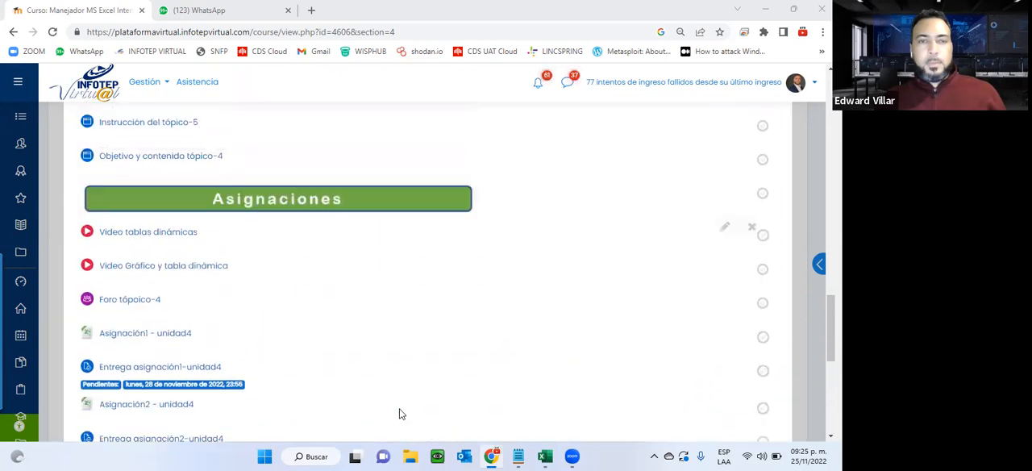
{"action": "scroll", "coordinate": [399, 413], "scroll_direction": "down", "scroll_amount": 2}
{"action": "scroll", "coordinate": [399, 413], "scroll_direction": "up", "scroll_amount": 5}
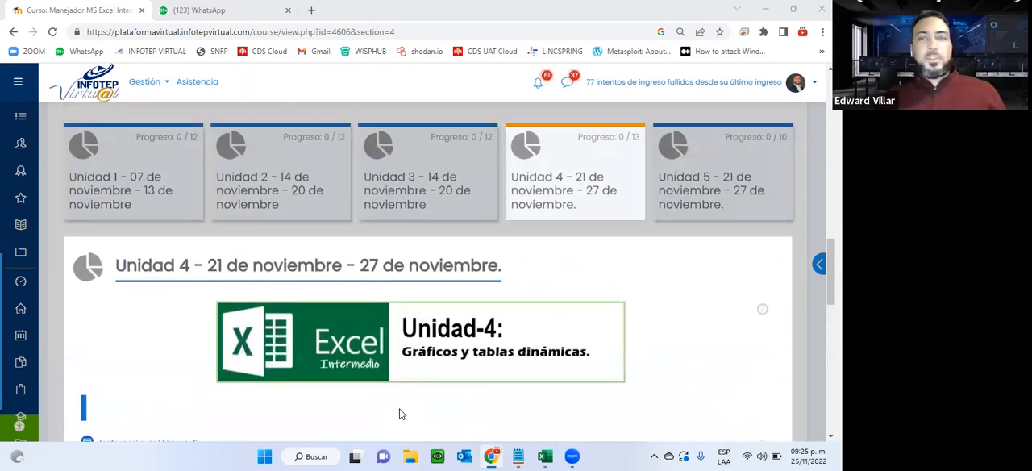
{"action": "scroll", "coordinate": [399, 414], "scroll_direction": "down", "scroll_amount": 4}
{"action": "scroll", "coordinate": [399, 413], "scroll_direction": "down", "scroll_amount": 4}
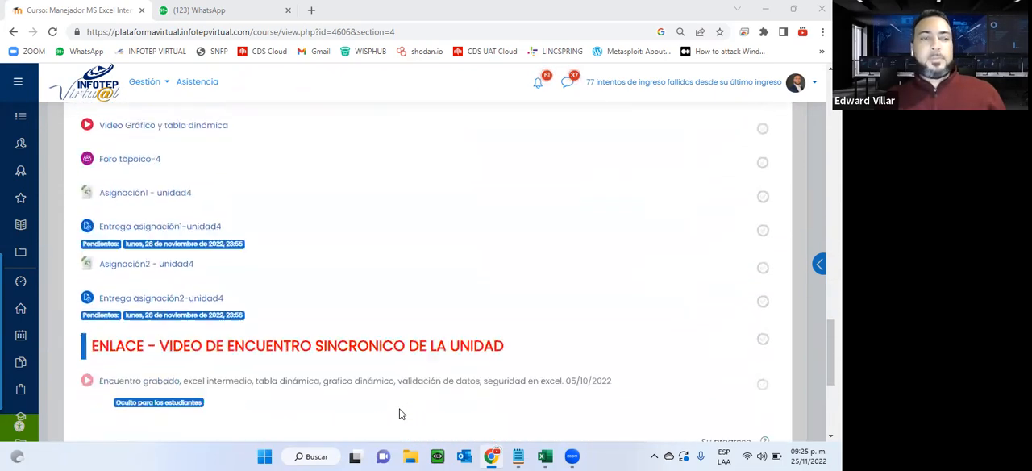
{"action": "scroll", "coordinate": [399, 414], "scroll_direction": "up", "scroll_amount": 5}
{"action": "scroll", "coordinate": [399, 414], "scroll_direction": "up", "scroll_amount": 4}
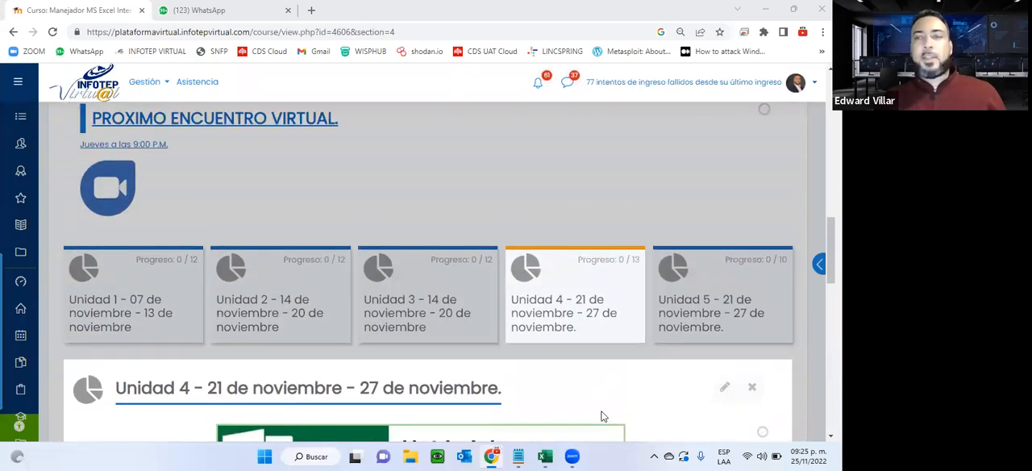
Open the Unidad 5 section and look through its instructions, manual, video, exercise and submission links.
{"action": "left_click", "coordinate": [681, 286]}
{"action": "scroll", "coordinate": [636, 346], "scroll_direction": "down", "scroll_amount": 3}
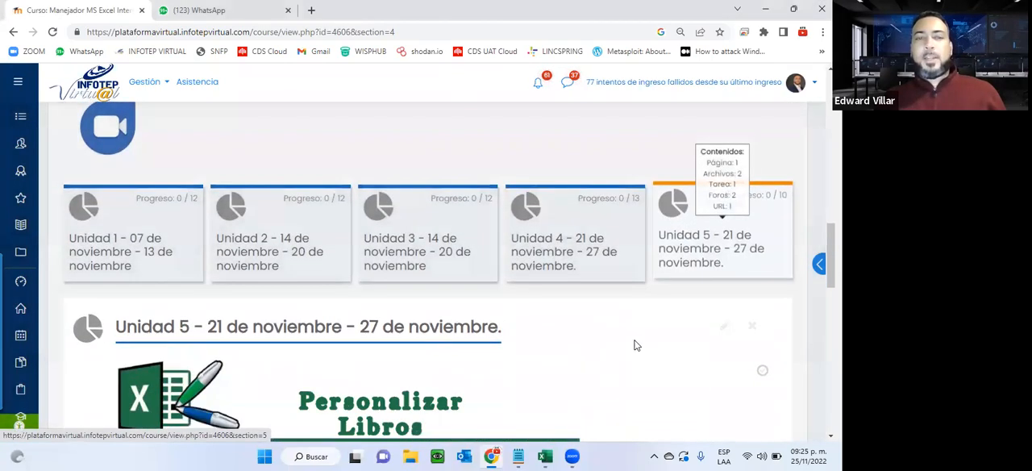
{"action": "scroll", "coordinate": [635, 346], "scroll_direction": "down", "scroll_amount": 3}
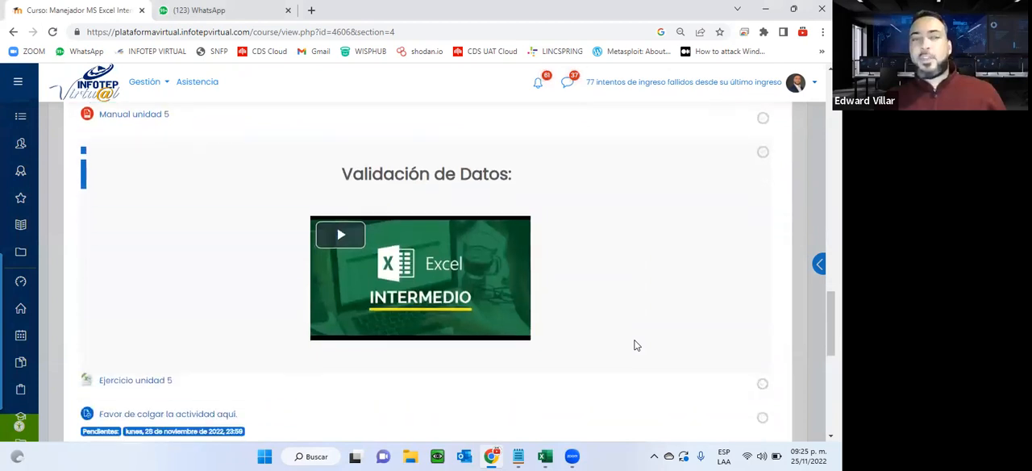
{"action": "scroll", "coordinate": [620, 417], "scroll_direction": "down", "scroll_amount": 1}
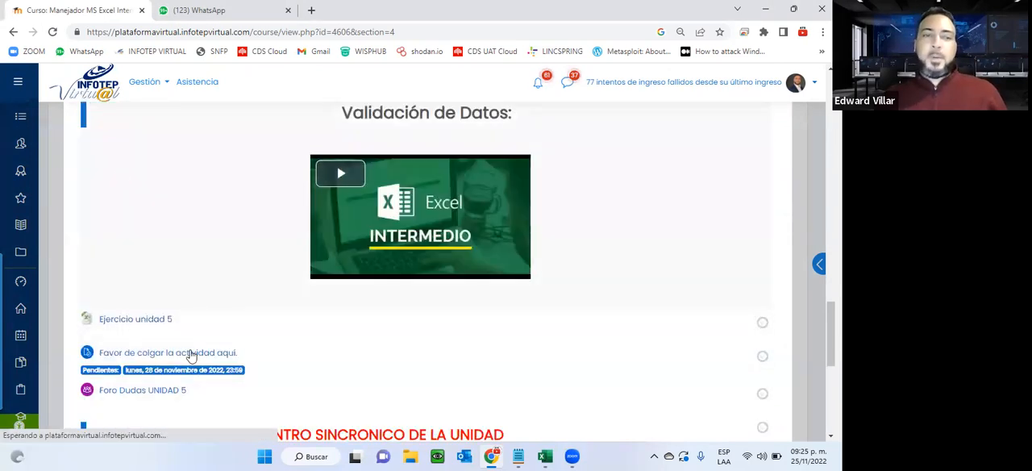
{"action": "scroll", "coordinate": [116, 256], "scroll_direction": "down", "scroll_amount": 1}
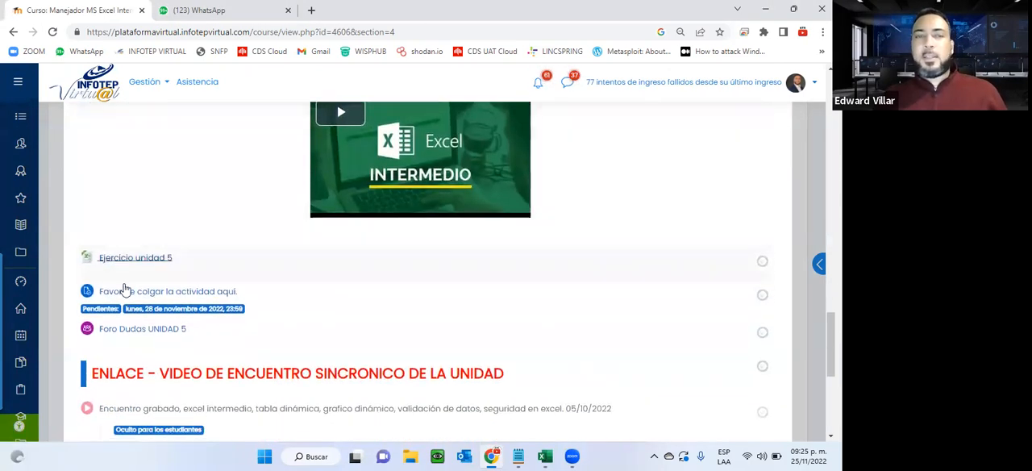
{"action": "scroll", "coordinate": [126, 288], "scroll_direction": "up", "scroll_amount": 2}
{"action": "scroll", "coordinate": [124, 290], "scroll_direction": "up", "scroll_amount": 3}
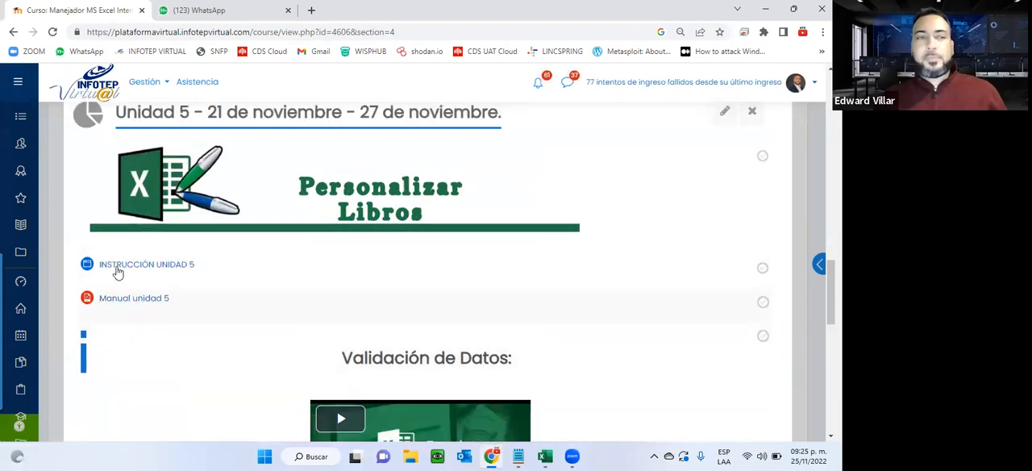
Open the INSTRUCCIÓN UNIDAD 5 and Manual unidad 5 links in new browser tabs.
{"action": "right_click", "coordinate": [130, 267]}
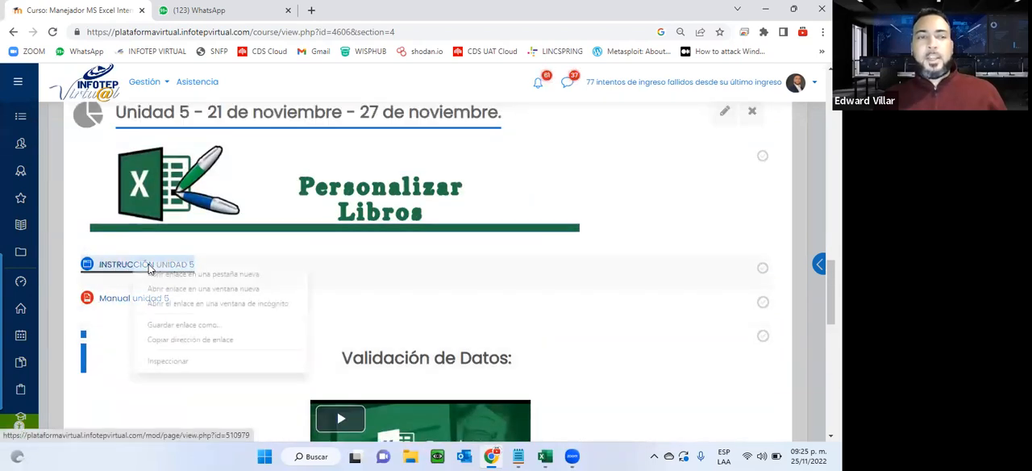
{"action": "left_click", "coordinate": [150, 270]}
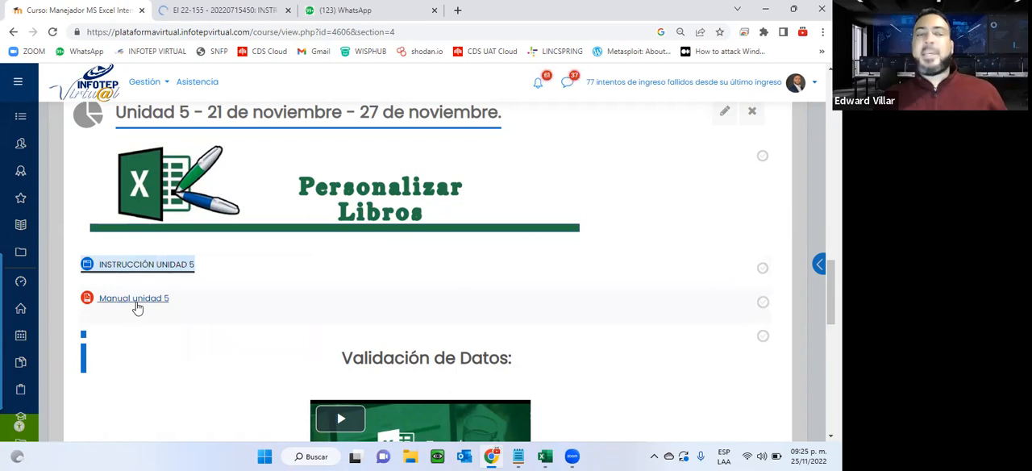
{"action": "right_click", "coordinate": [137, 304]}
{"action": "left_click", "coordinate": [158, 317]}
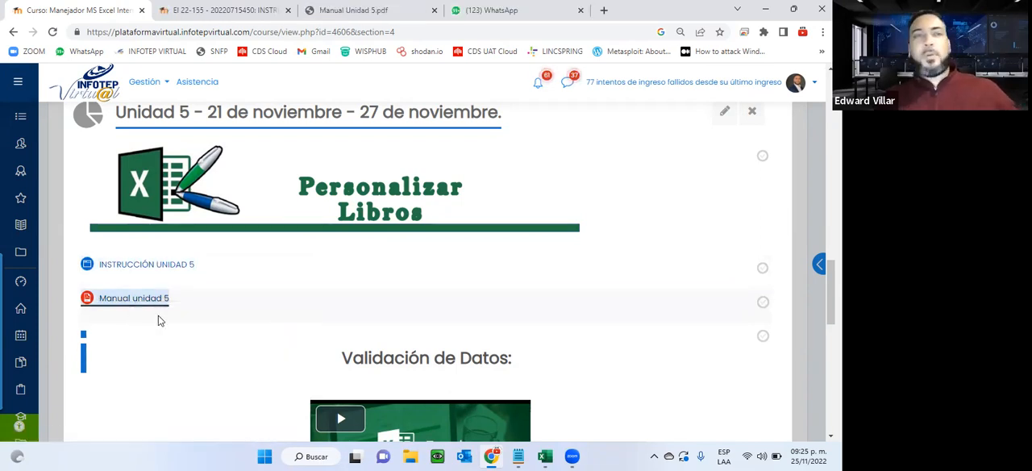
Skim through the Manual Unidad 5 PDF and close its browser tab.
{"action": "left_click", "coordinate": [260, 8]}
{"action": "left_click", "coordinate": [395, 8]}
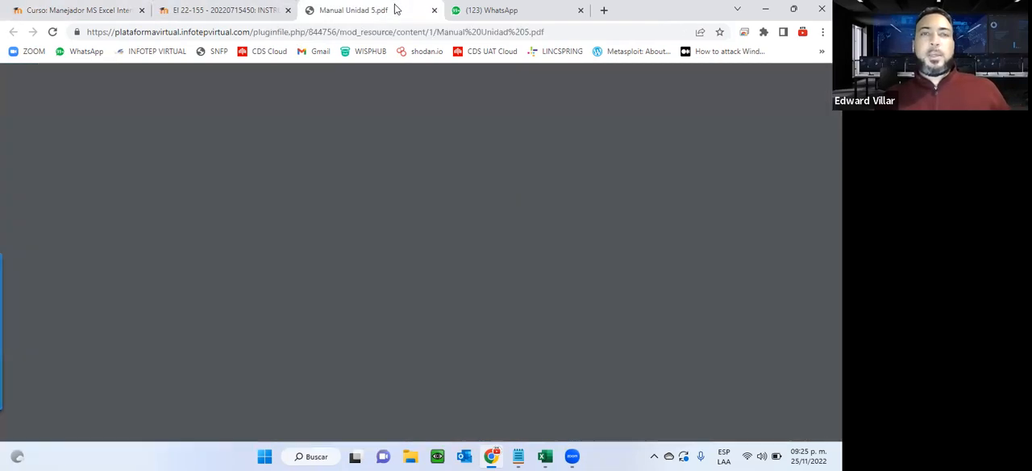
{"action": "scroll", "coordinate": [373, 169], "scroll_direction": "down", "scroll_amount": 15}
{"action": "scroll", "coordinate": [373, 170], "scroll_direction": "down", "scroll_amount": 15}
{"action": "scroll", "coordinate": [373, 169], "scroll_direction": "down", "scroll_amount": 20}
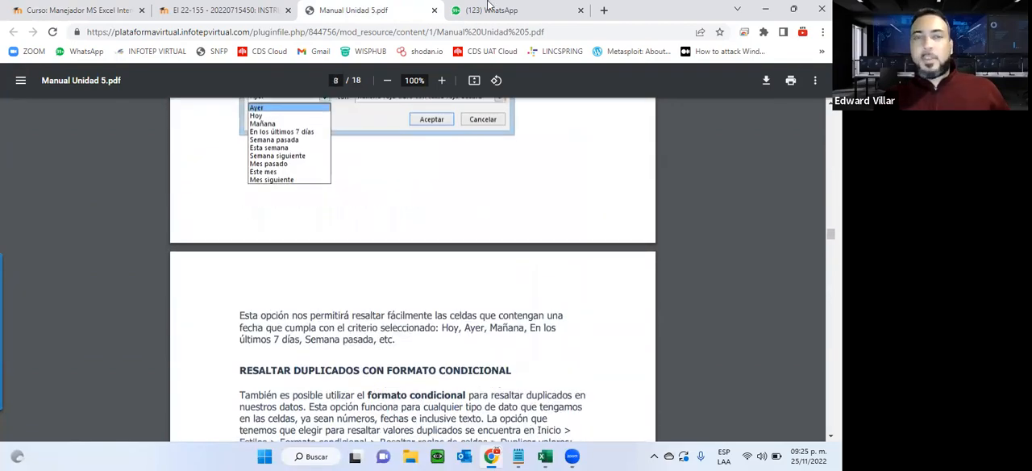
{"action": "left_click", "coordinate": [433, 9]}
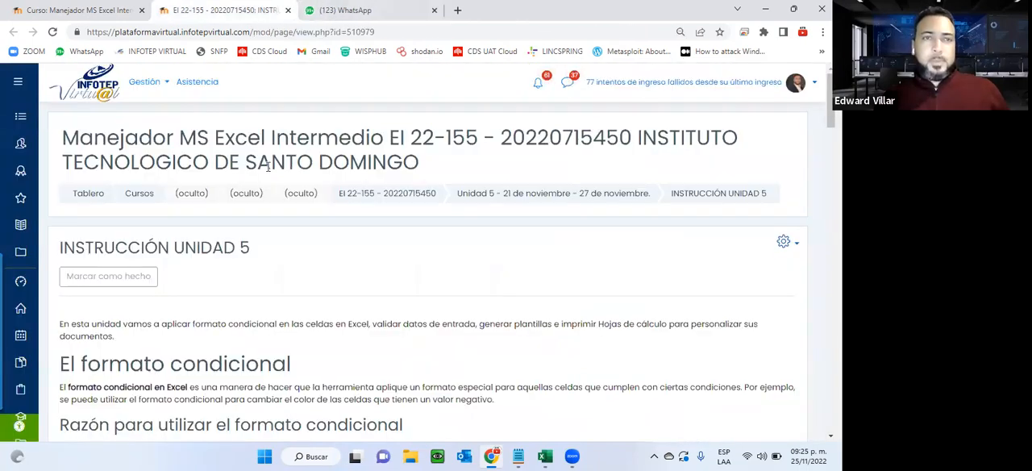
Look over the conditional formatting explanation on the INSTRUCCIÓN UNIDAD 5 page and close its browser tab.
{"action": "scroll", "coordinate": [273, 238], "scroll_direction": "down", "scroll_amount": 15}
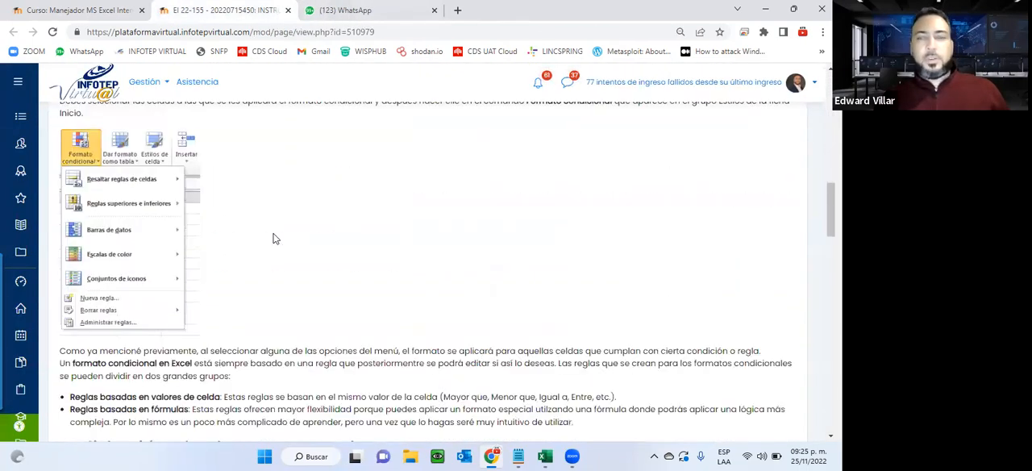
{"action": "scroll", "coordinate": [273, 237], "scroll_direction": "down", "scroll_amount": 5}
{"action": "scroll", "coordinate": [274, 241], "scroll_direction": "up", "scroll_amount": 6}
{"action": "left_click", "coordinate": [288, 10]}
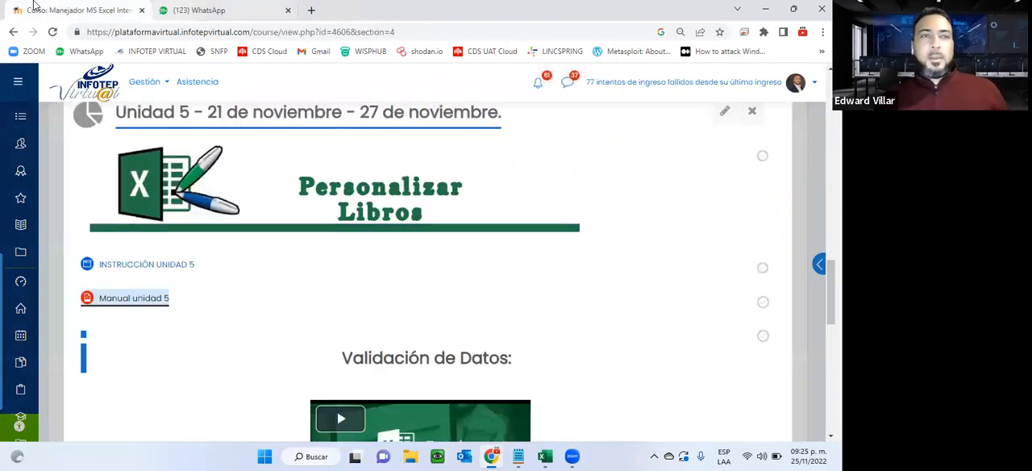
Download the Ejercicio unidad 5 file from the course page and open the downloaded workbook in Excel.
{"action": "scroll", "coordinate": [272, 180], "scroll_direction": "down", "scroll_amount": 2}
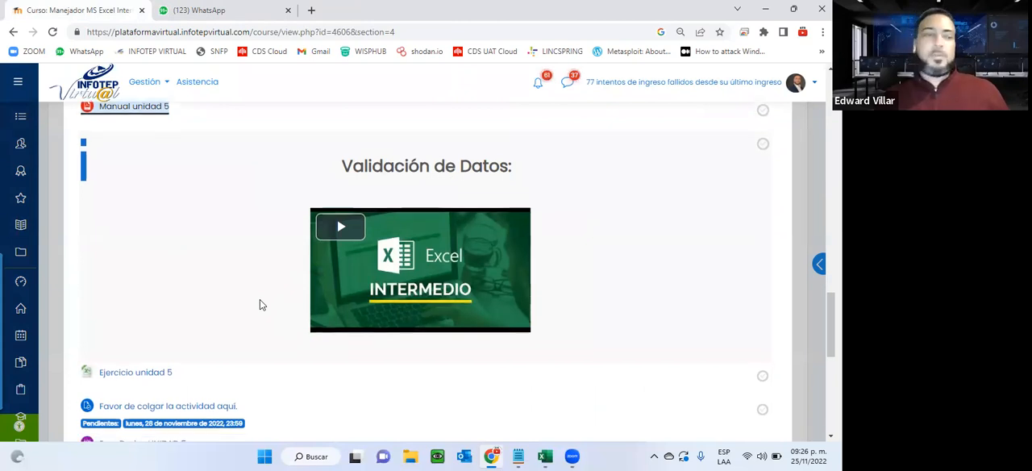
{"action": "scroll", "coordinate": [259, 299], "scroll_direction": "down", "scroll_amount": 2}
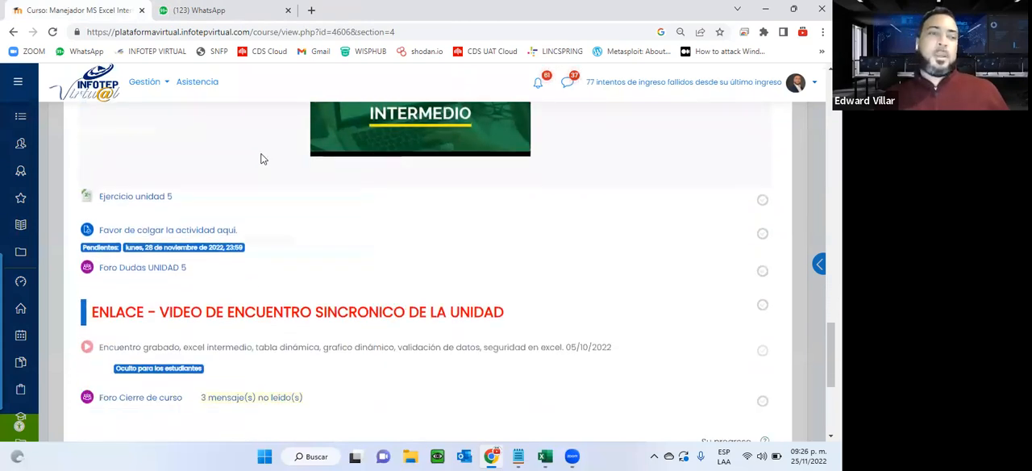
{"action": "left_click", "coordinate": [122, 202]}
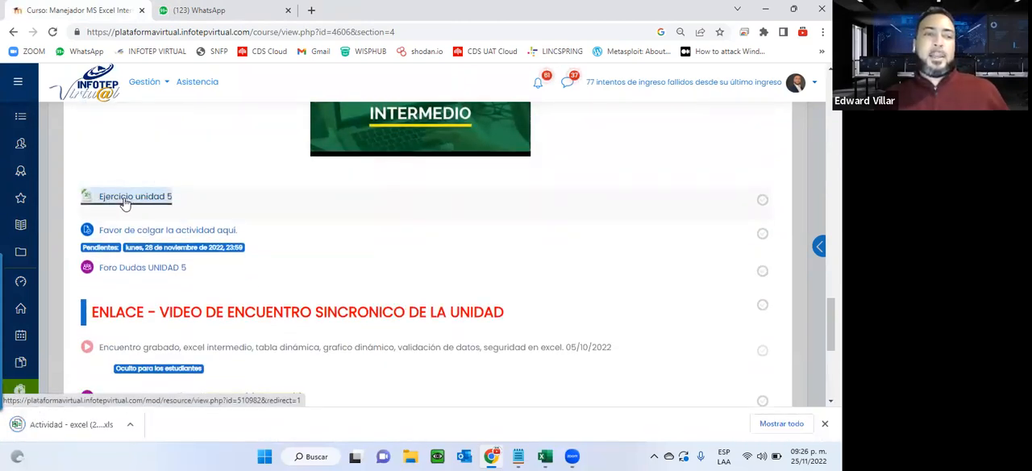
{"action": "left_click", "coordinate": [60, 425]}
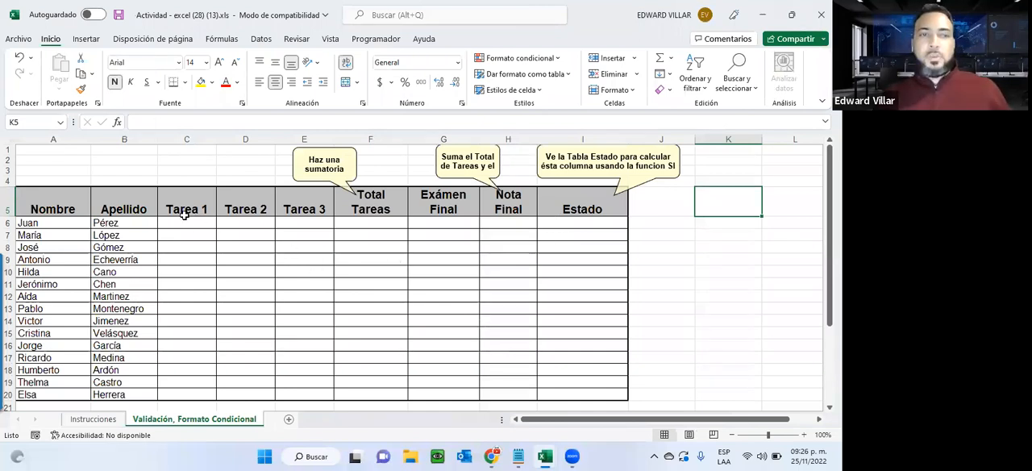
Select the Tarea 1 to Tarea 3 cells for all students, C6:E20, and switch to the Instrucciones sheet.
{"action": "left_click_drag", "start_coordinate": [184, 219], "coordinate": [312, 392]}
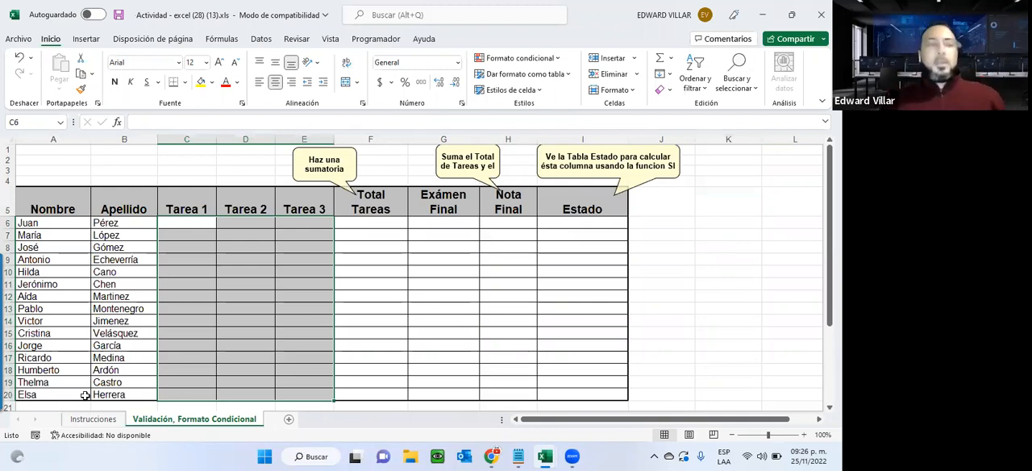
{"action": "left_click", "coordinate": [93, 418]}
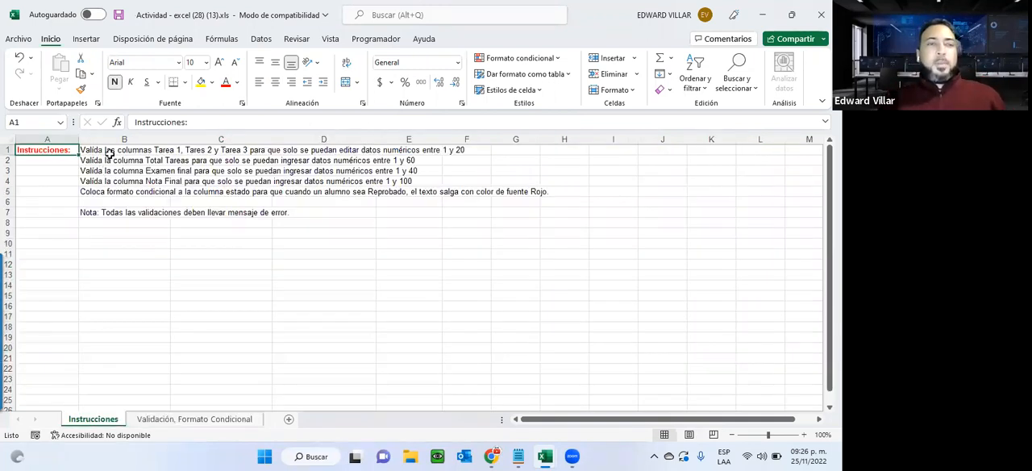
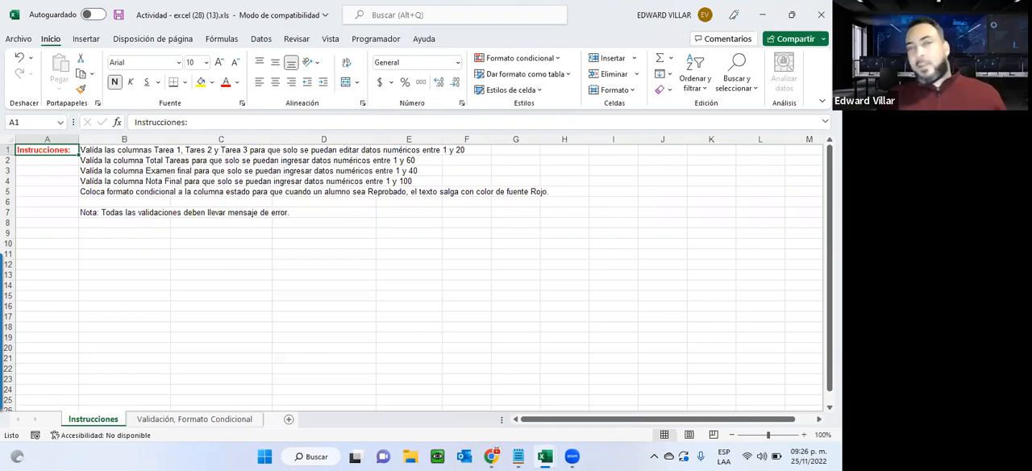
Close the Unidad4-Actividad1 pivot table workbook and return to the Unidad 5 exercise workbook.
{"action": "left_click", "coordinate": [767, 14]}
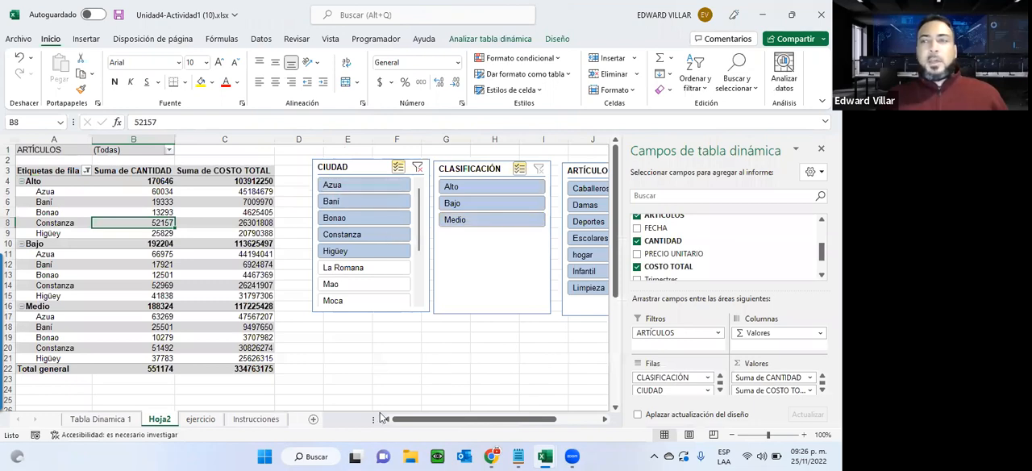
{"action": "key", "text": "alt+F4"}
{"action": "left_click", "coordinate": [414, 251]}
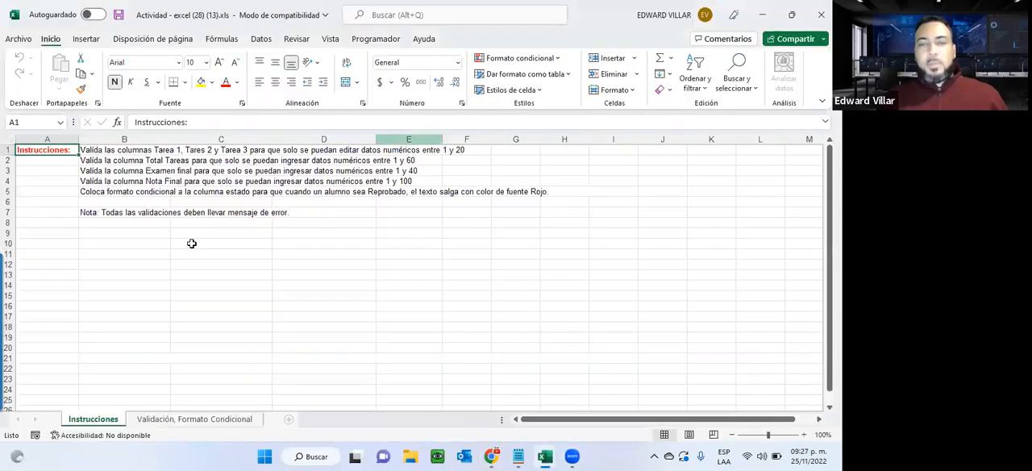
On the Validación, Formato Condicional sheet, start a data validation rule for C6:E20 that allows only whole numbers (Número entero).
{"action": "left_click", "coordinate": [160, 420]}
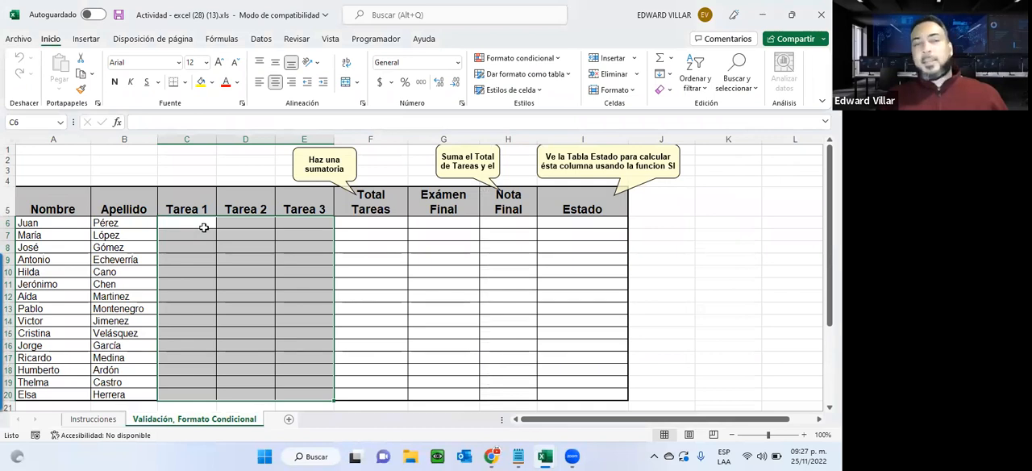
{"action": "left_click", "coordinate": [192, 295]}
{"action": "left_click_drag", "start_coordinate": [192, 223], "coordinate": [309, 391]}
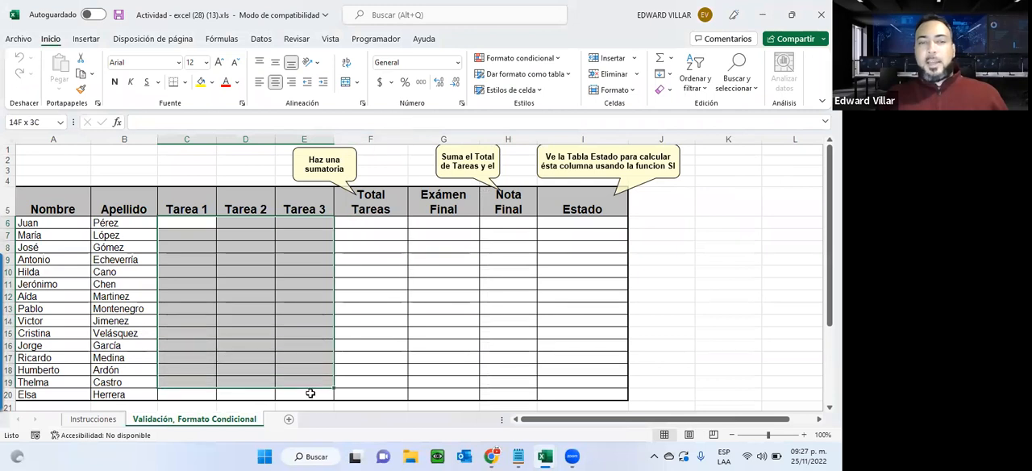
{"action": "left_click", "coordinate": [261, 38]}
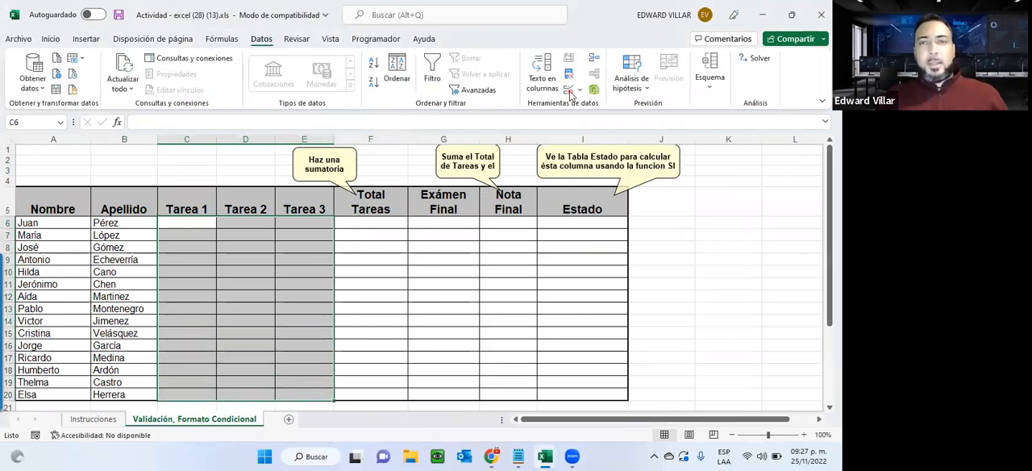
{"action": "left_click", "coordinate": [569, 91]}
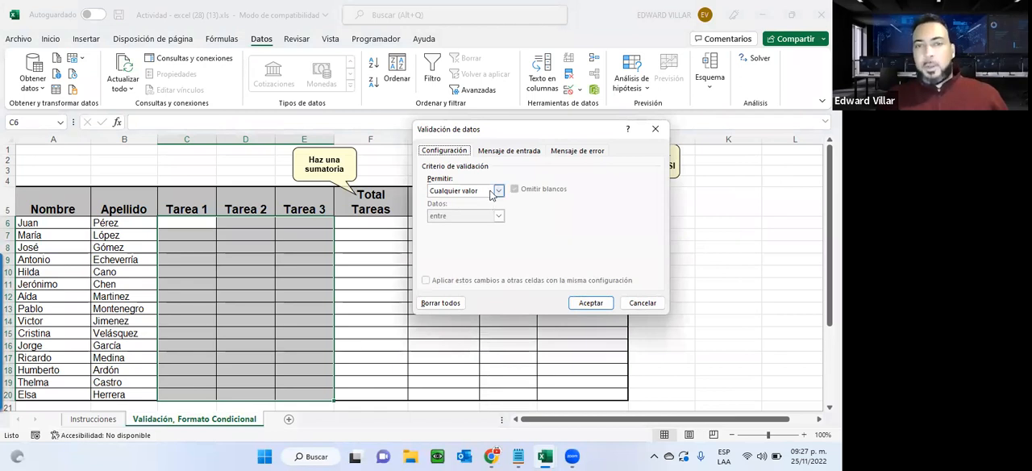
{"action": "left_click", "coordinate": [493, 192]}
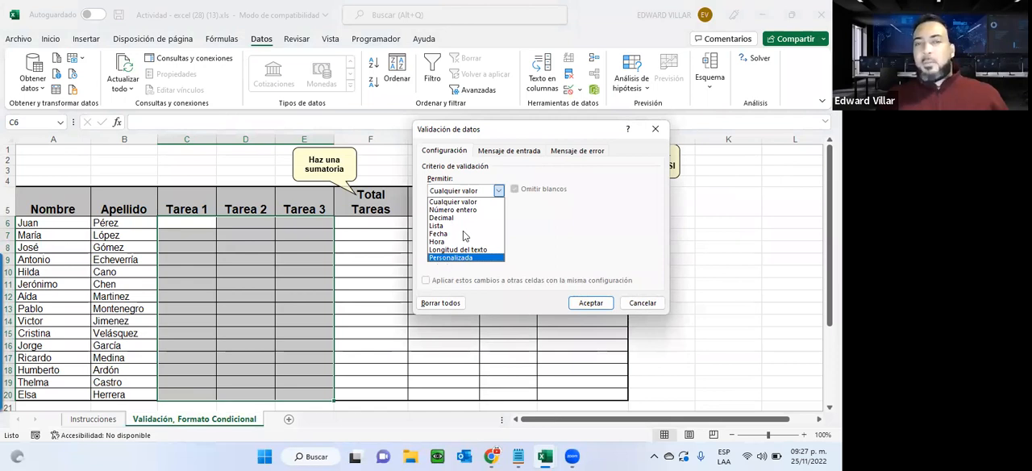
{"action": "left_click", "coordinate": [475, 210]}
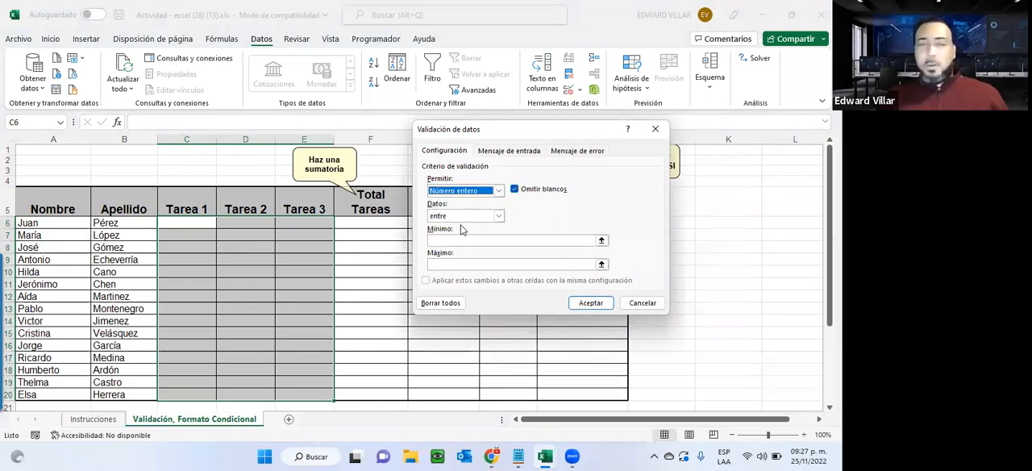
Set the whole-number criterion to entre, with a minimum of 1 and a maximum of 20.
{"action": "left_click", "coordinate": [463, 216]}
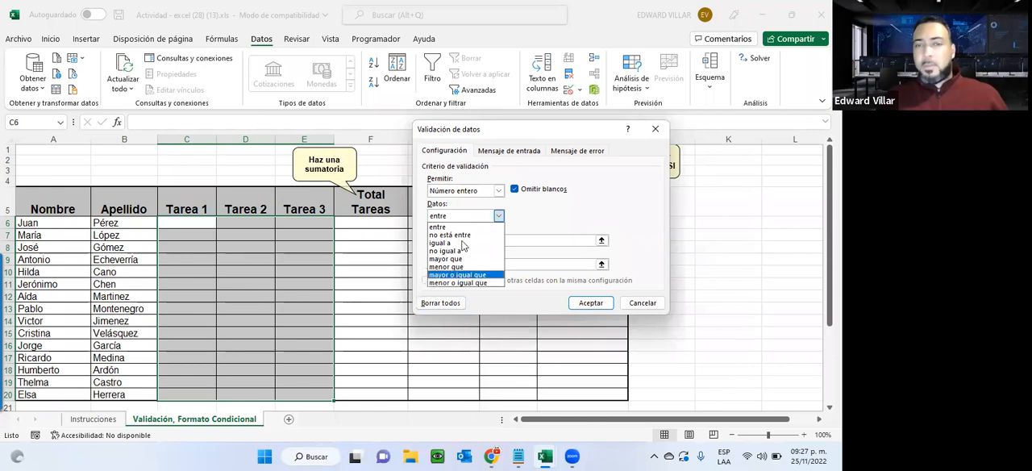
{"action": "left_click", "coordinate": [452, 227]}
{"action": "left_click", "coordinate": [460, 240]}
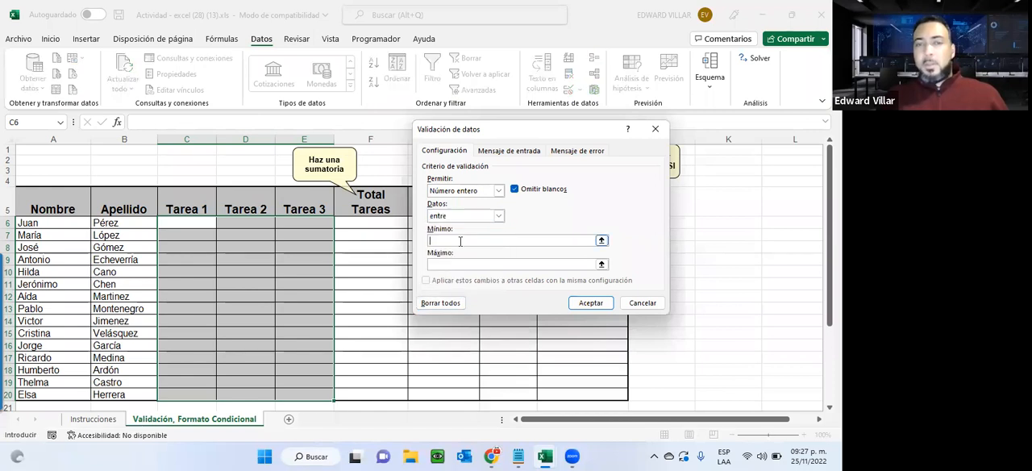
{"action": "type", "text": "1"}
{"action": "key", "text": "Tab"}
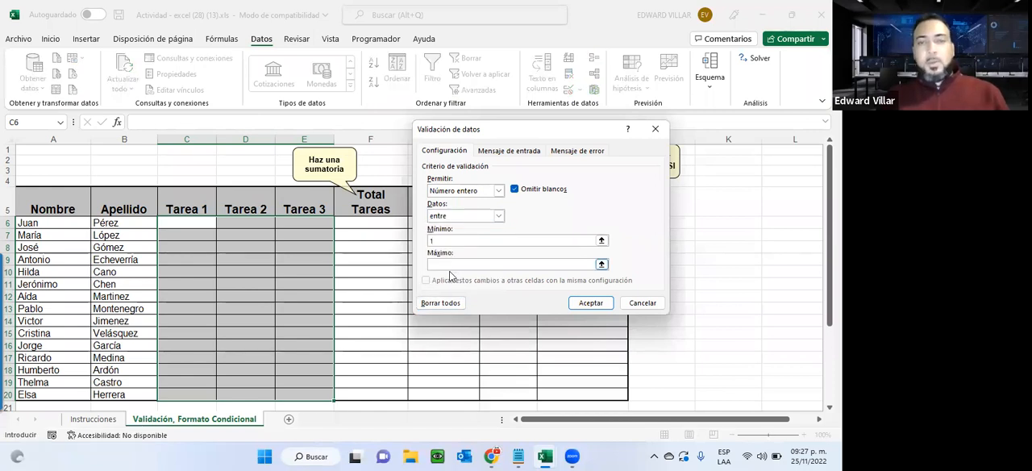
{"action": "left_click", "coordinate": [450, 264]}
{"action": "type", "text": "20"}
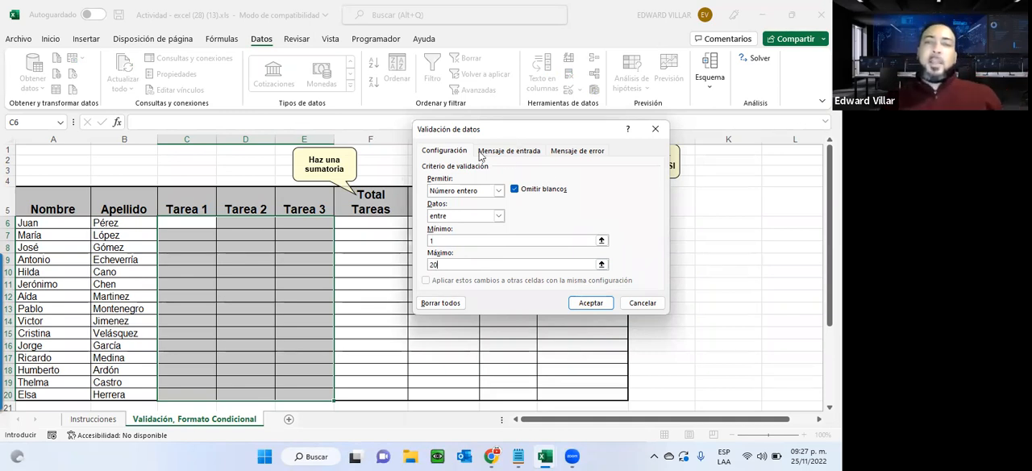
Add an input message to the validation titled "Valores permitdos" with the text "Entre 1 y 20.".
{"action": "left_click", "coordinate": [522, 153]}
{"action": "left_click", "coordinate": [465, 208]}
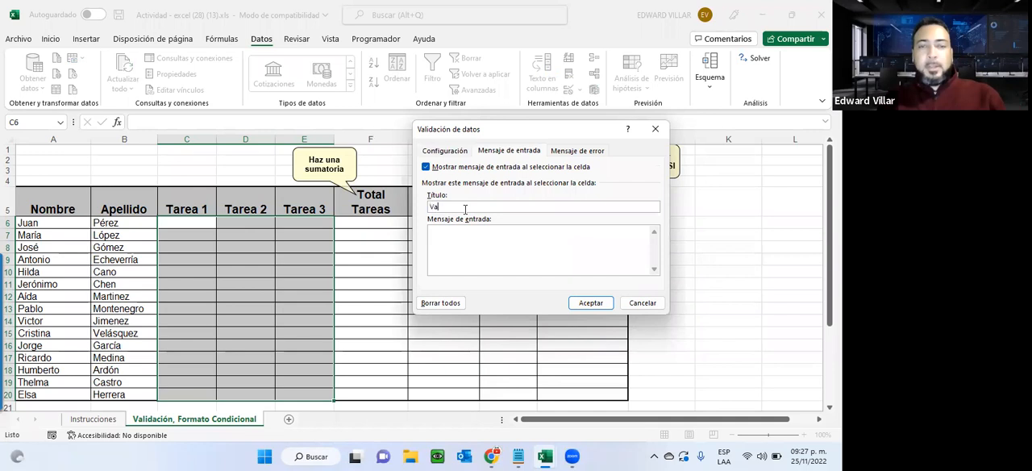
{"action": "type", "text": "Valores permitdos"}
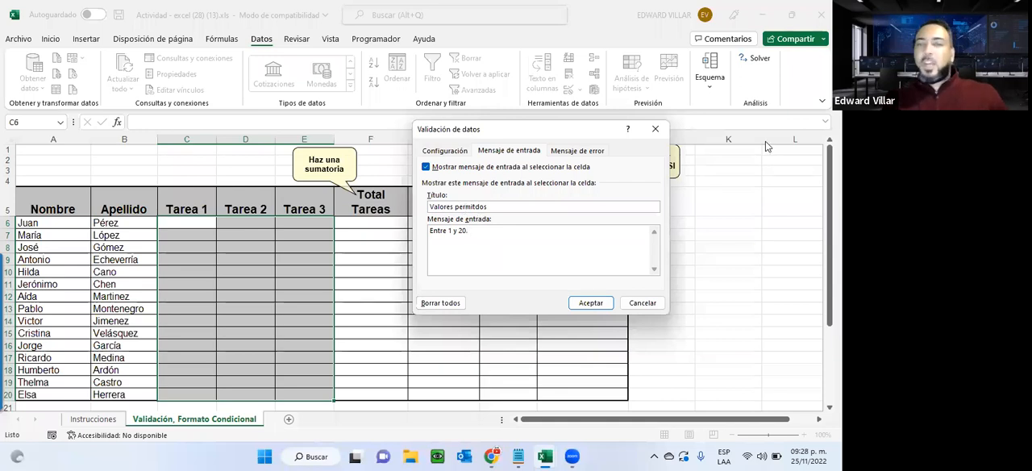
Preview the Advertencia and Información styles for the validation's error message and finish on Alto.
{"action": "left_click", "coordinate": [564, 152]}
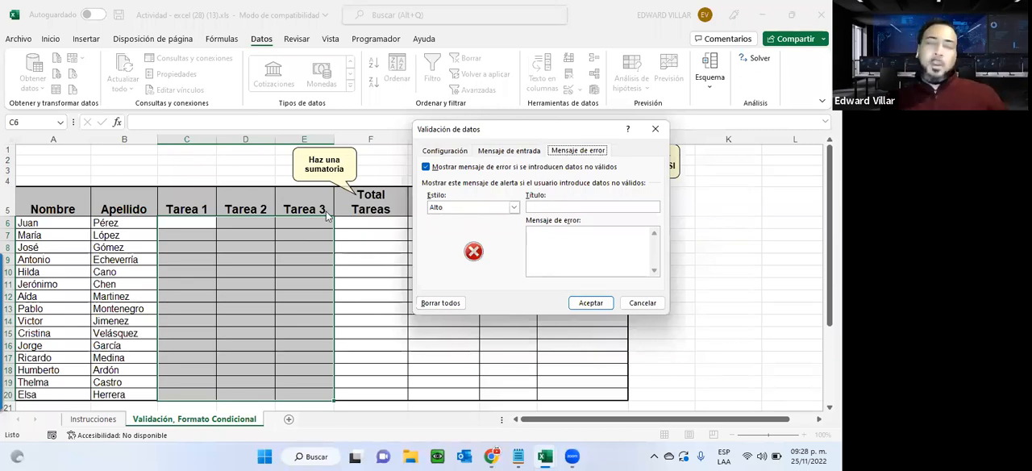
{"action": "left_click", "coordinate": [443, 207]}
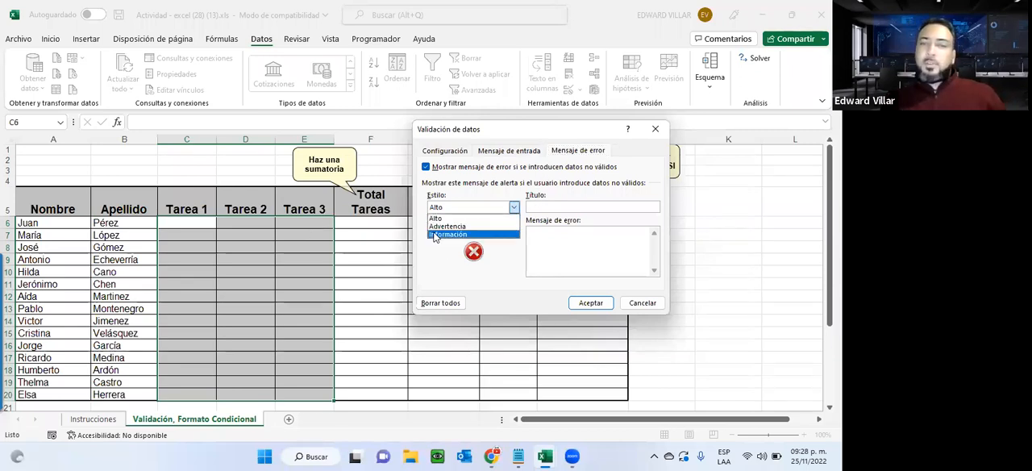
{"action": "left_click", "coordinate": [439, 226]}
{"action": "left_click", "coordinate": [435, 207]}
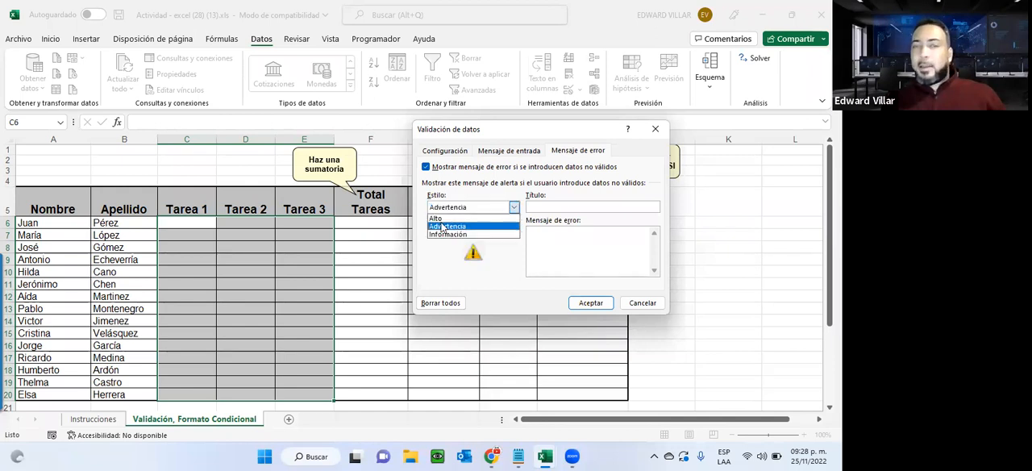
{"action": "left_click", "coordinate": [443, 239]}
{"action": "left_click", "coordinate": [440, 209]}
{"action": "left_click", "coordinate": [444, 215]}
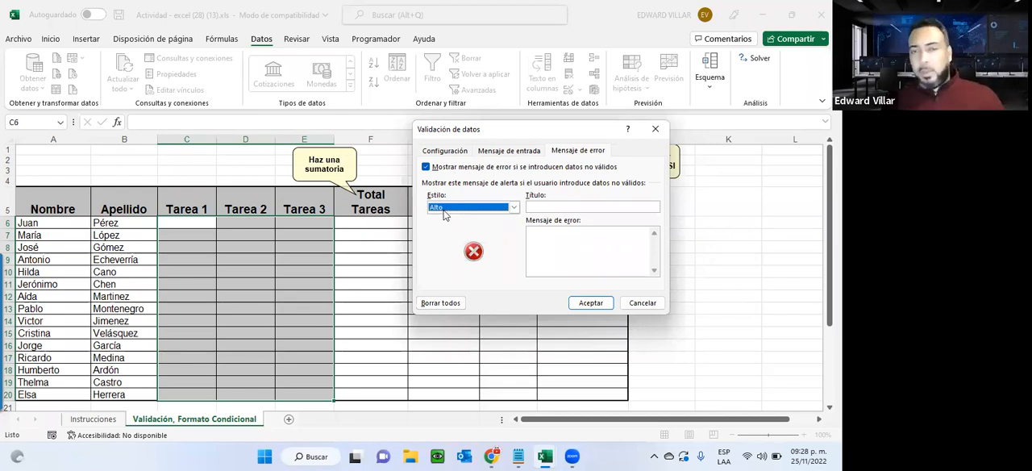
{"action": "left_click", "coordinate": [444, 209]}
{"action": "left_click", "coordinate": [449, 231]}
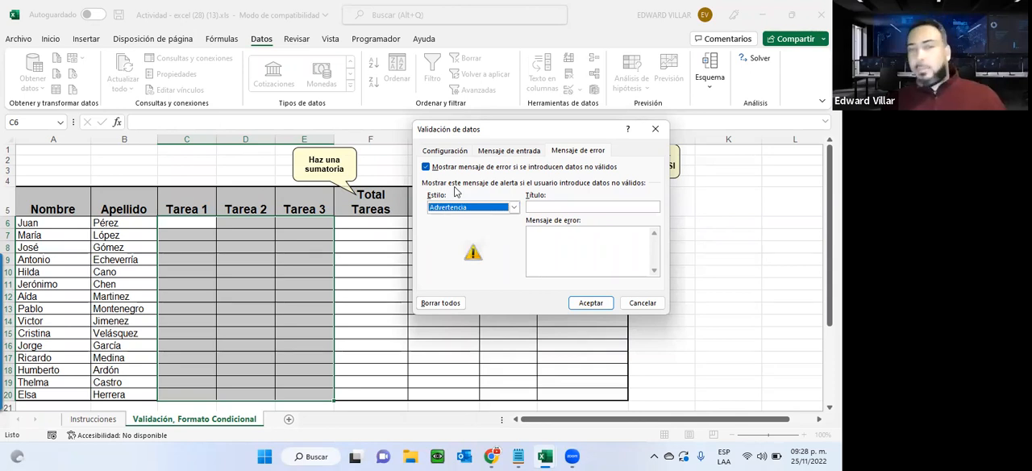
{"action": "left_click", "coordinate": [455, 208]}
{"action": "left_click", "coordinate": [460, 241]}
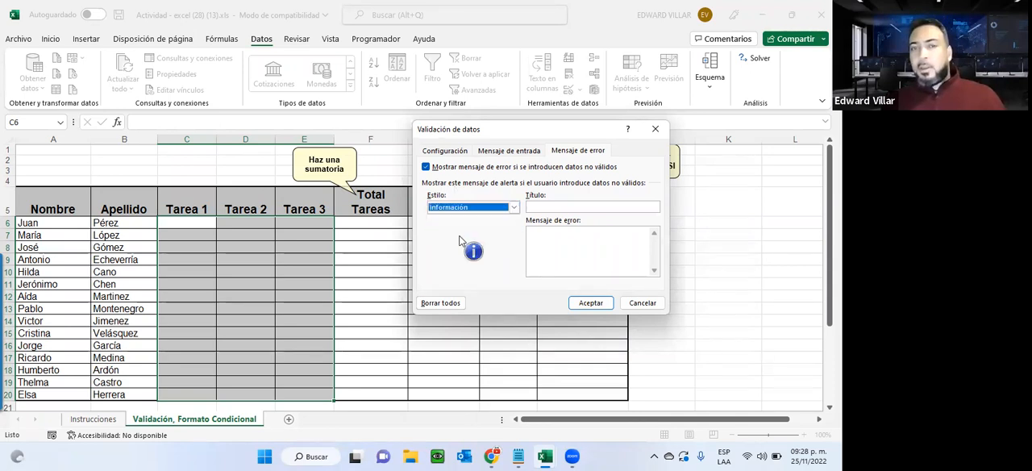
{"action": "left_click", "coordinate": [513, 207]}
{"action": "left_click", "coordinate": [436, 217]}
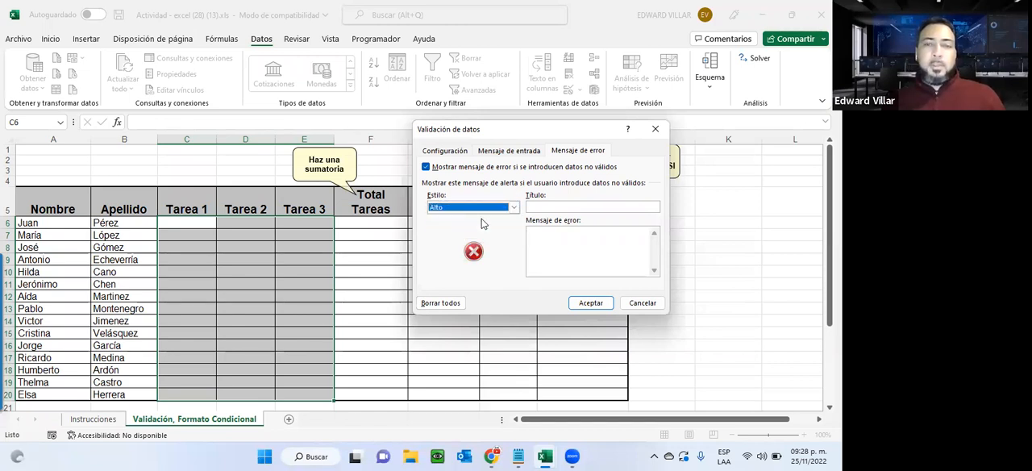
Give the error alert the title "Datos incorrectos." and the message "Validar rango de numeros.", and apply the validation.
{"action": "left_click", "coordinate": [587, 205]}
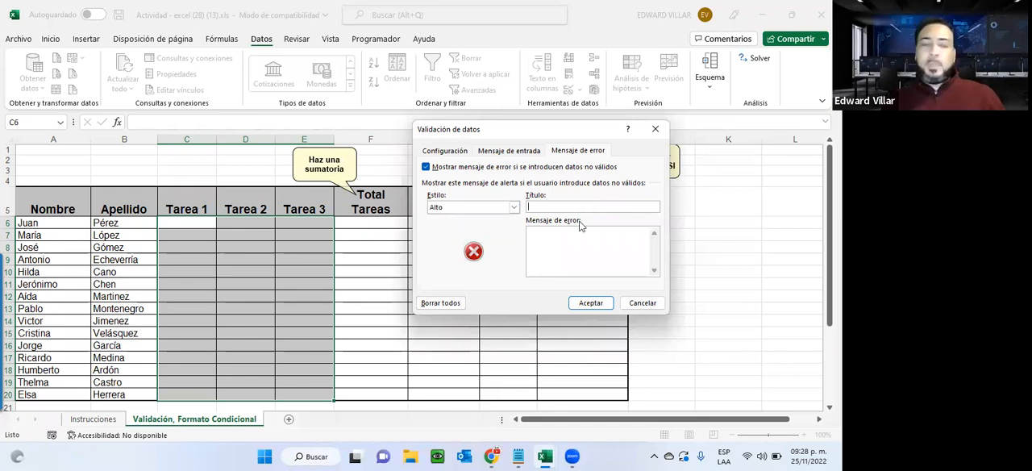
{"action": "type", "text": "In"}
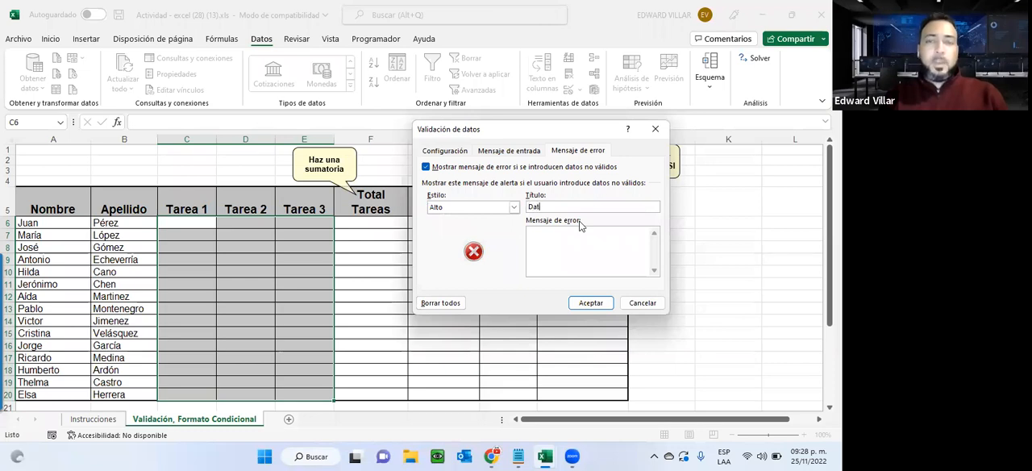
{"action": "type", "text": "rectos."}
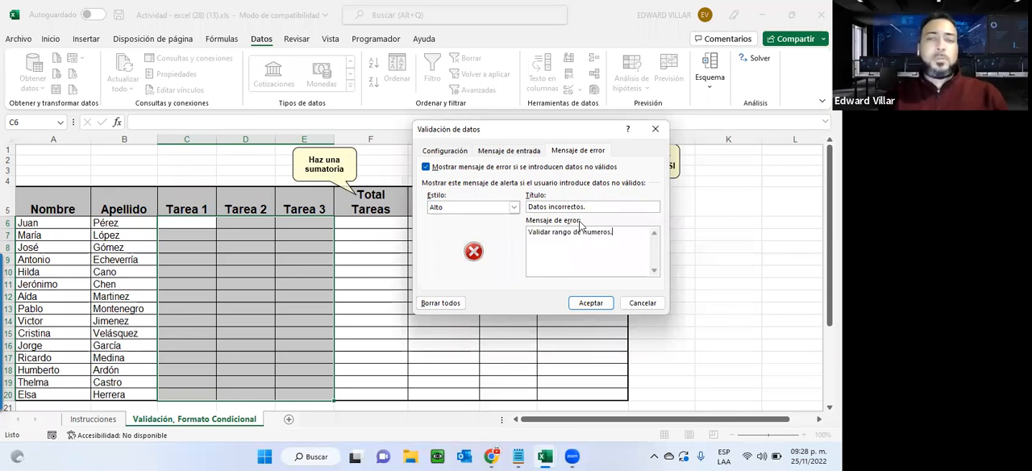
{"action": "left_click", "coordinate": [591, 303]}
Check the input message on various cells of the Tarea 1 to Tarea 3 columns and compare with Total Tareas.
{"action": "left_click", "coordinate": [282, 224]}
{"action": "left_click", "coordinate": [288, 312]}
{"action": "left_click", "coordinate": [249, 330]}
{"action": "left_click", "coordinate": [206, 295]}
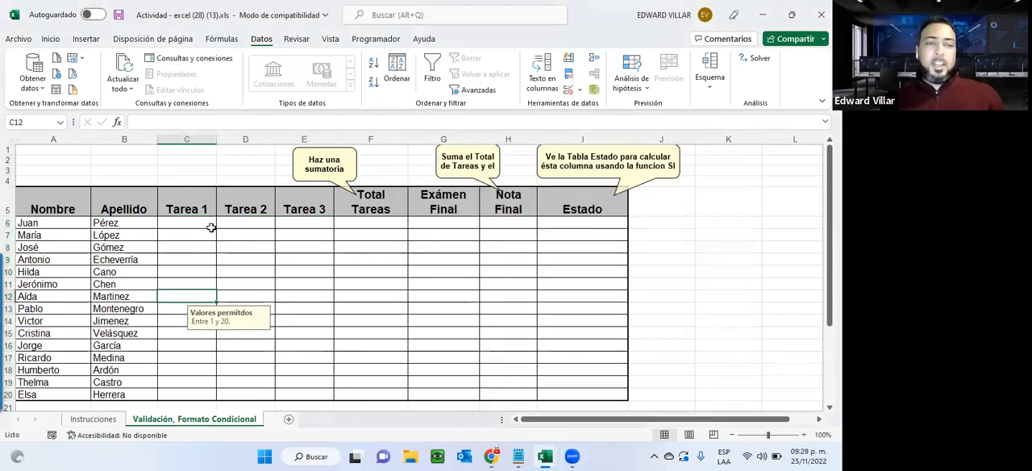
{"action": "left_click", "coordinate": [200, 268]}
{"action": "left_click", "coordinate": [214, 233]}
{"action": "left_click", "coordinate": [270, 237]}
{"action": "left_click", "coordinate": [302, 309]}
{"action": "left_click", "coordinate": [232, 322]}
{"action": "left_click", "coordinate": [197, 258]}
{"action": "left_click", "coordinate": [249, 245]}
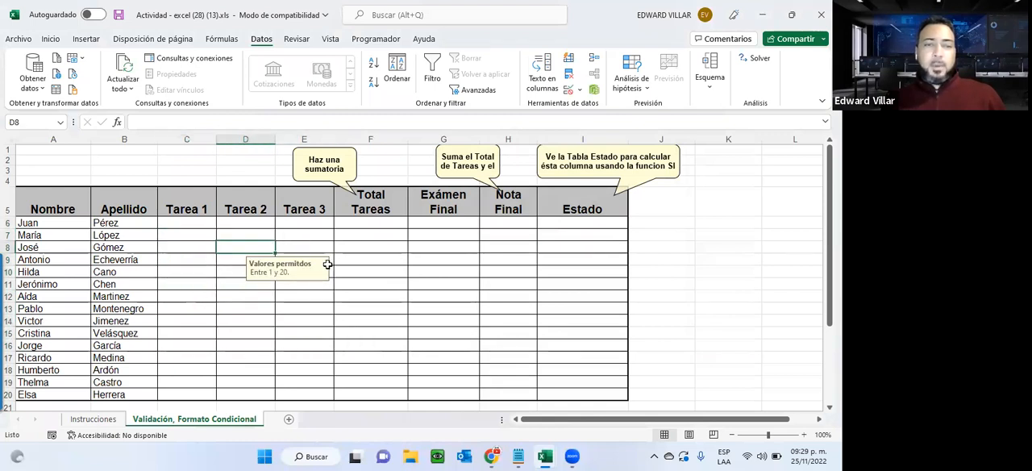
{"action": "left_click", "coordinate": [358, 234]}
{"action": "left_click", "coordinate": [229, 223]}
{"action": "left_click", "coordinate": [185, 233]}
{"action": "mouse_move", "coordinate": [182, 223]}
{"action": "left_mouse_down"}
{"action": "mouse_move", "coordinate": [237, 223]}
{"action": "mouse_move", "coordinate": [310, 394]}
{"action": "left_mouse_up"}
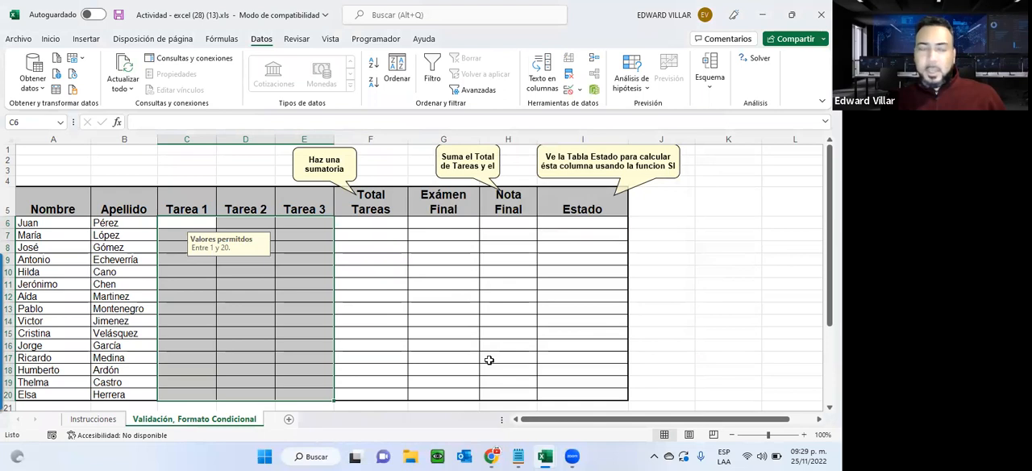
Enter 20 as the first student's Tarea 1 grade in C6.
{"action": "left_click", "coordinate": [174, 221]}
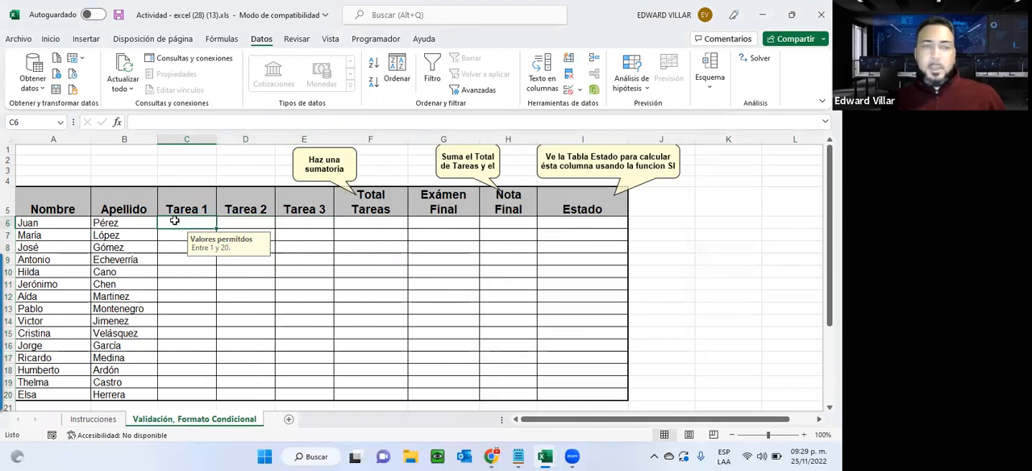
{"action": "key", "text": "Down"}
{"action": "left_click", "coordinate": [175, 221]}
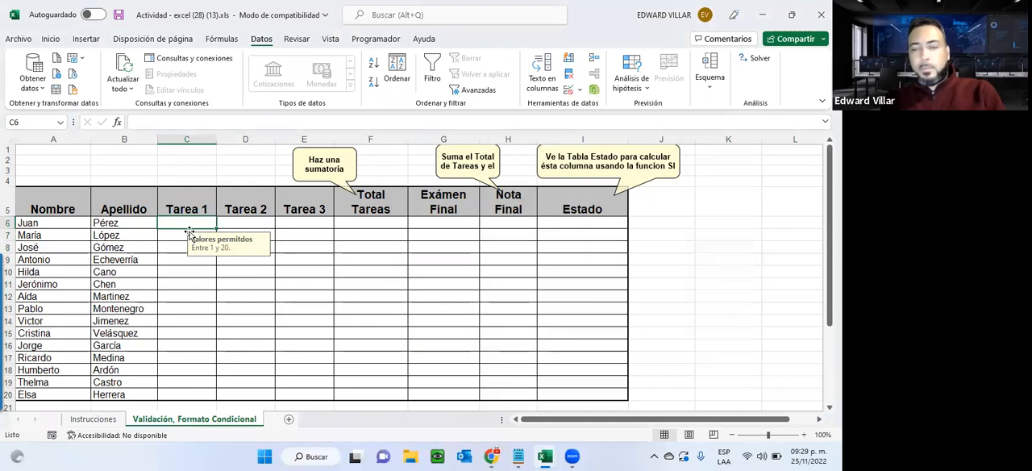
{"action": "type", "text": "20"}
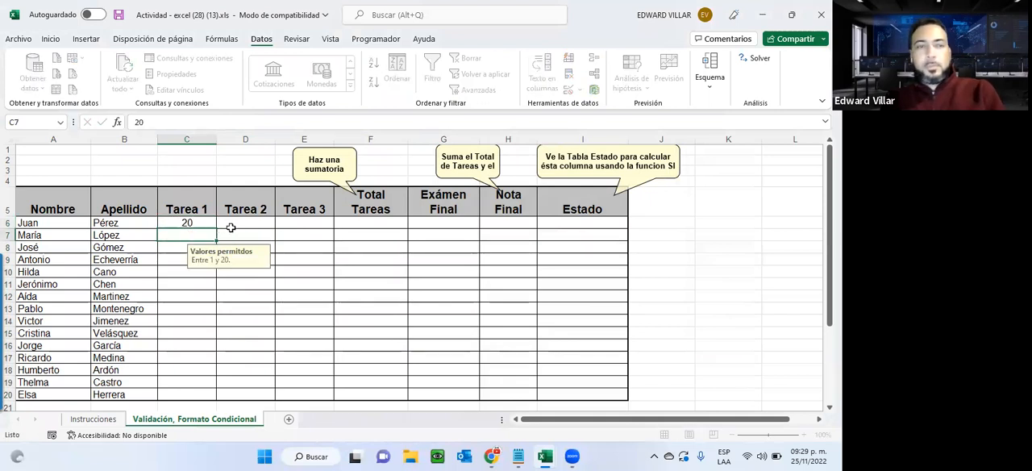
Test the validation by entering 21 in D6 under Tarea 2, and replace it with 20.
{"action": "left_click", "coordinate": [241, 224]}
{"action": "type", "text": "21"}
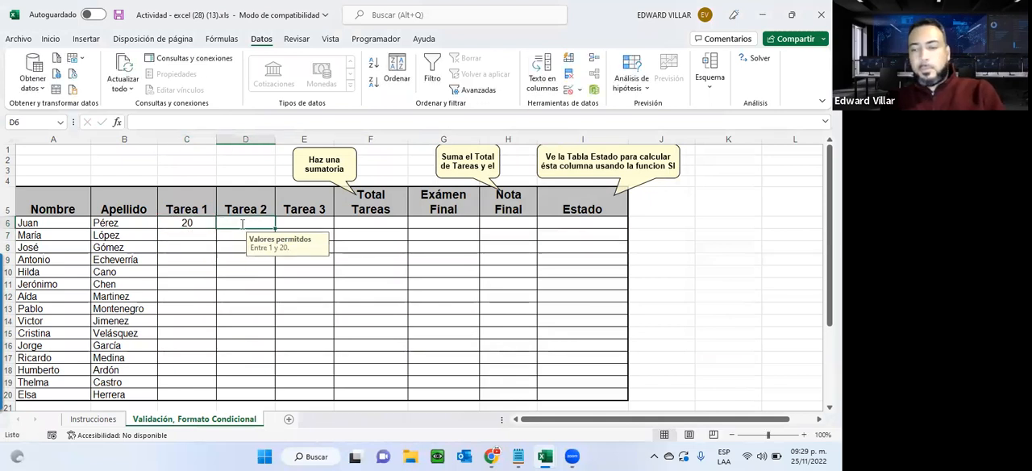
{"action": "key", "text": "Return"}
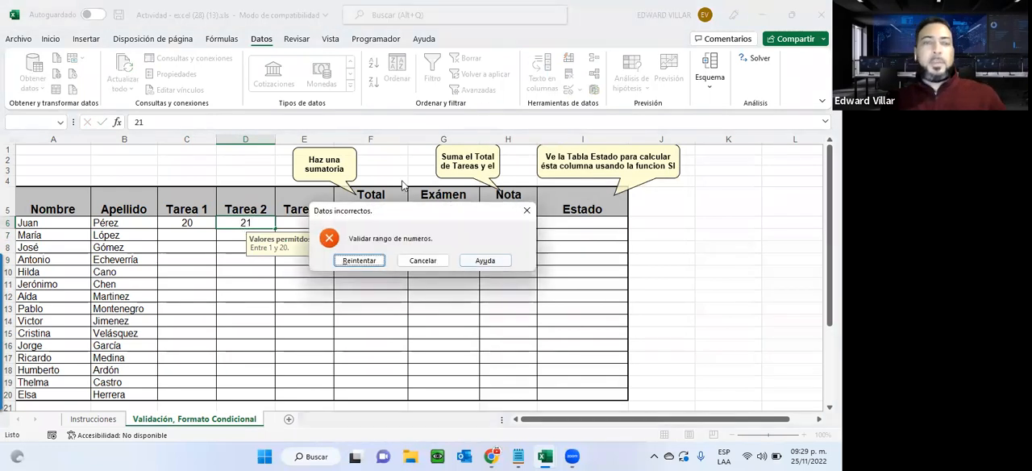
{"action": "left_click", "coordinate": [358, 260]}
{"action": "type", "text": "20"}
{"action": "key", "text": "Return"}
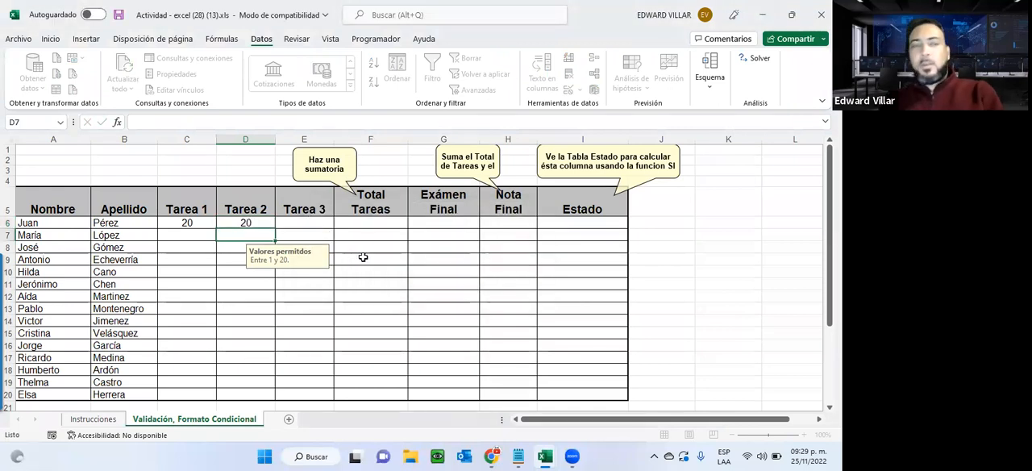
Test the validation by entering 21 in E6 under Tarea 3, cancel that entry, and enter 20 instead.
{"action": "left_click", "coordinate": [321, 226]}
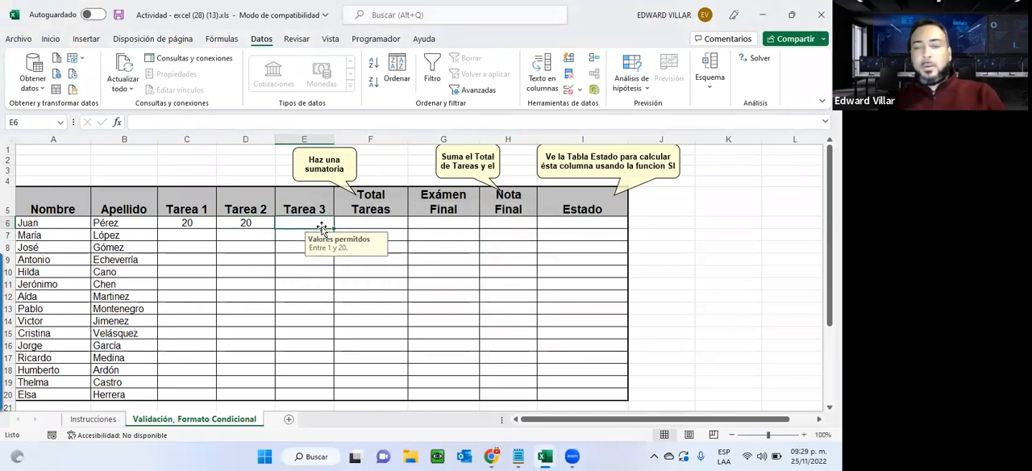
{"action": "type", "text": "21"}
{"action": "key", "text": "Return"}
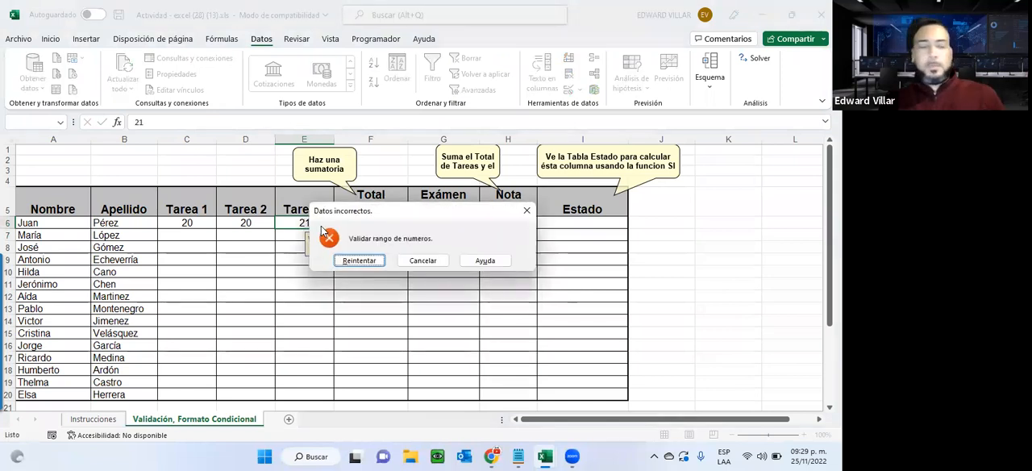
{"action": "left_click", "coordinate": [410, 258]}
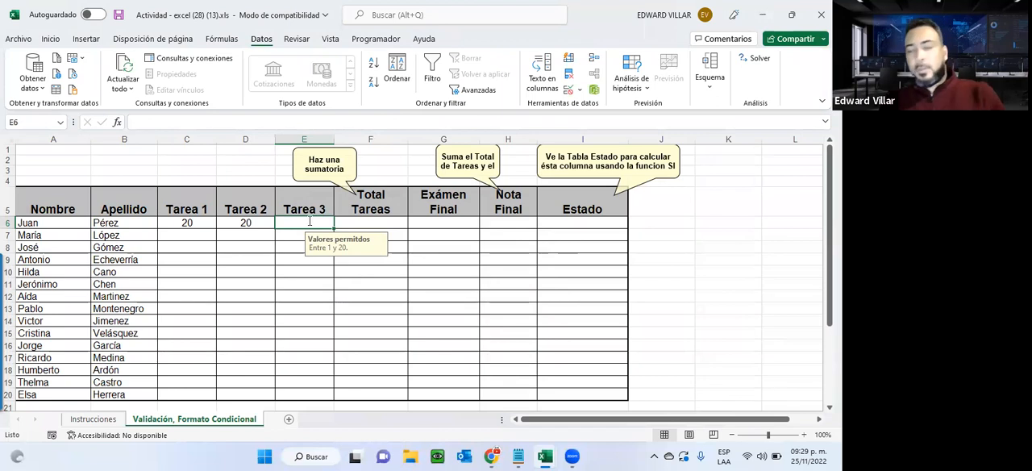
{"action": "type", "text": "20"}
{"action": "key", "text": "Return"}
Sum the first student's Tarea 1 to Tarea 3 grades into Total Tareas in F6 with AutoSum.
{"action": "left_click_drag", "start_coordinate": [204, 223], "coordinate": [366, 223]}
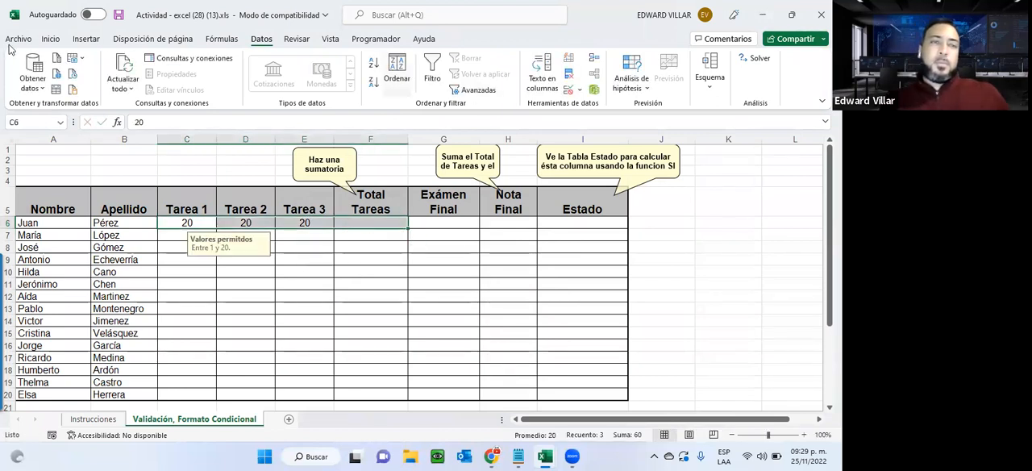
{"action": "left_click", "coordinate": [51, 39]}
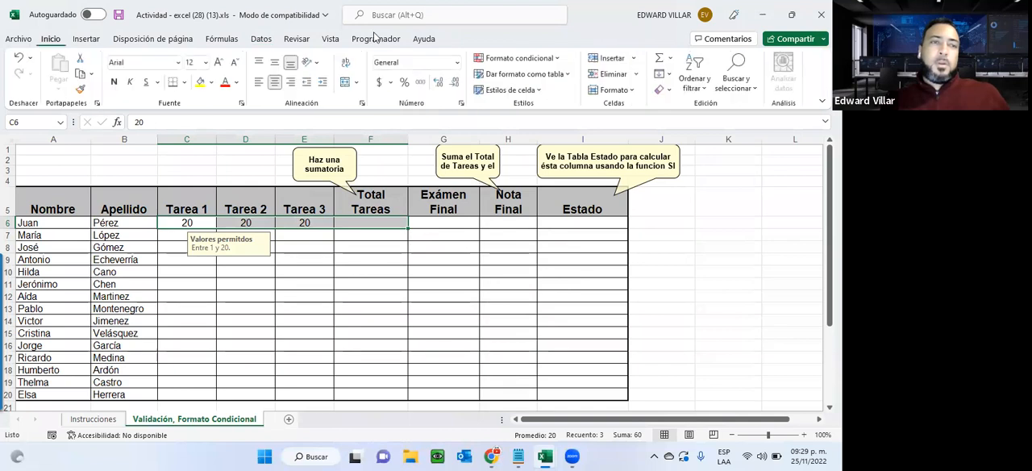
{"action": "left_click", "coordinate": [659, 59]}
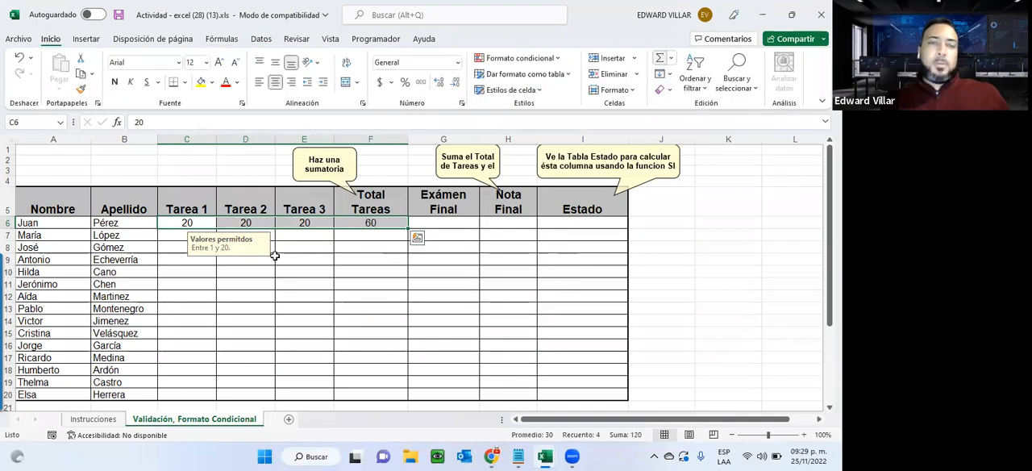
Test the Tarea 3 validation by entering 55 in E6, cancel that entry, and set the grade to 15.
{"action": "left_click", "coordinate": [298, 220]}
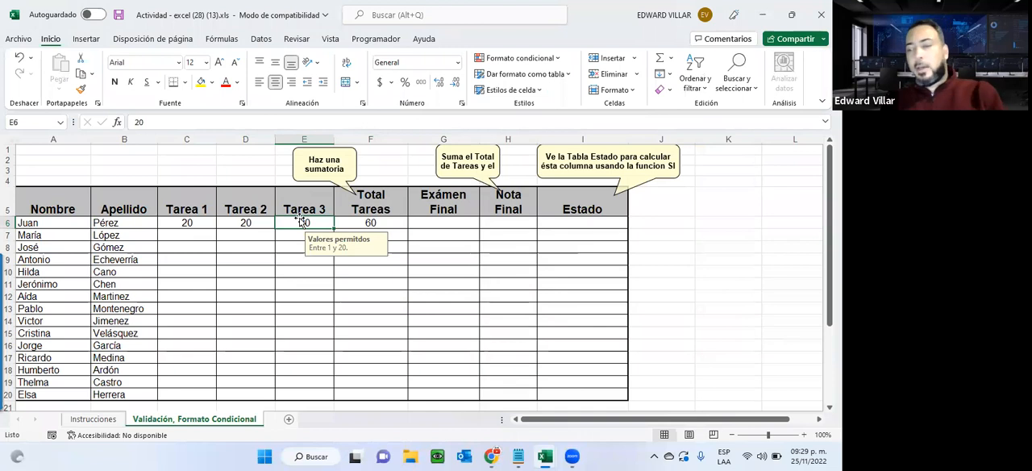
{"action": "type", "text": "55"}
{"action": "key", "text": "Return"}
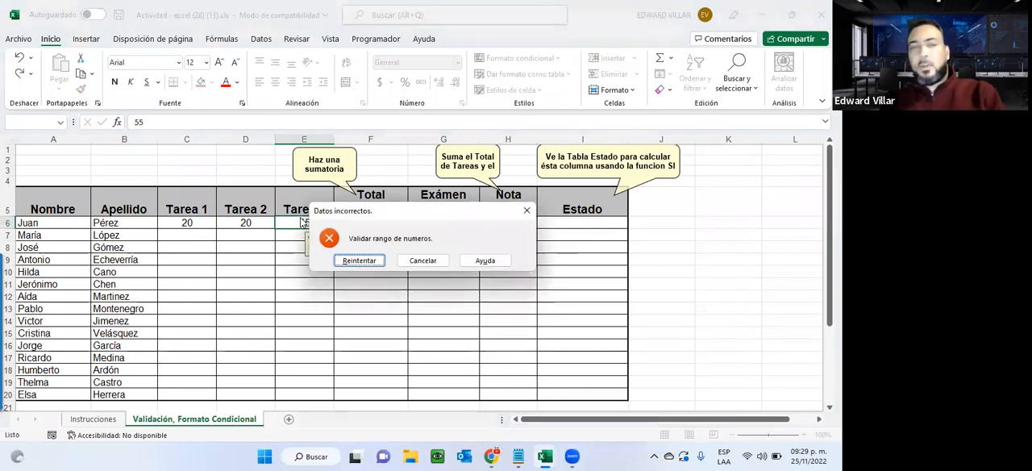
{"action": "left_click", "coordinate": [422, 259]}
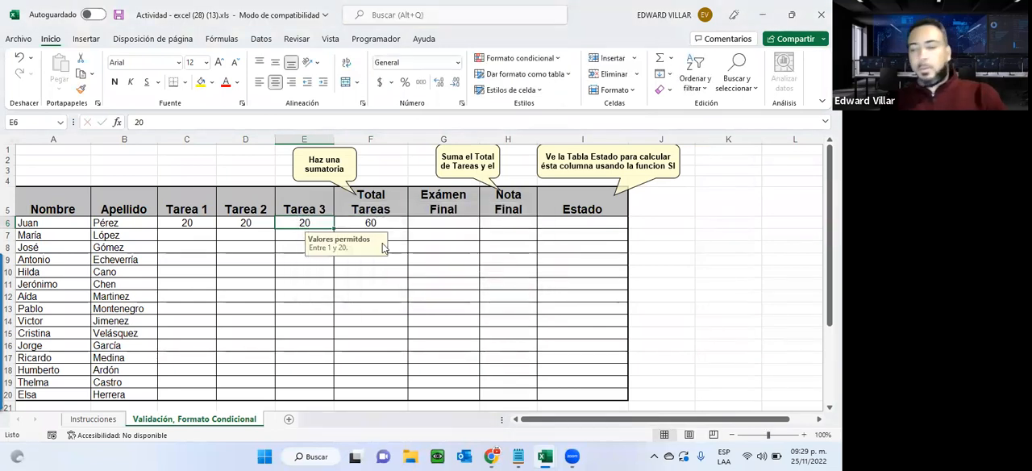
{"action": "type", "text": "15"}
{"action": "key", "text": "Return"}
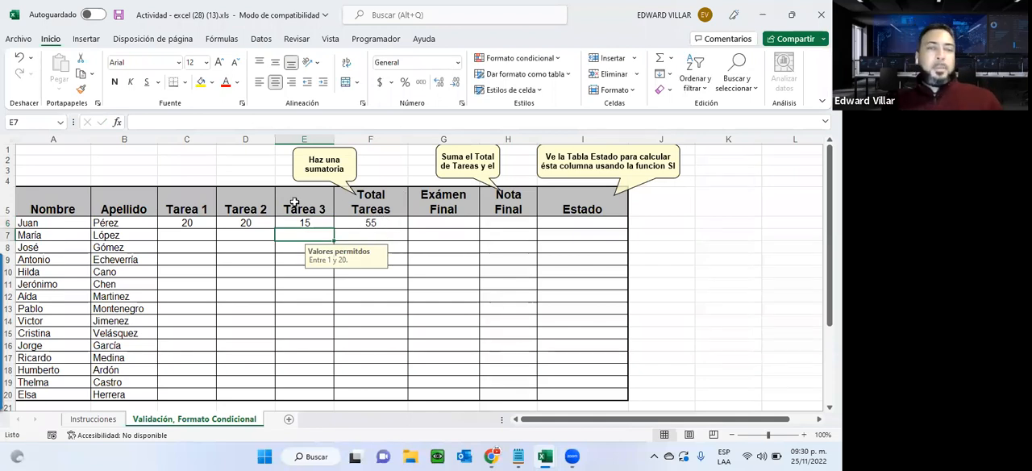
Select the Exámen Final cells G6:G20 and check the range required for that column on the Instrucciones sheet.
{"action": "left_click_drag", "start_coordinate": [456, 221], "coordinate": [422, 387]}
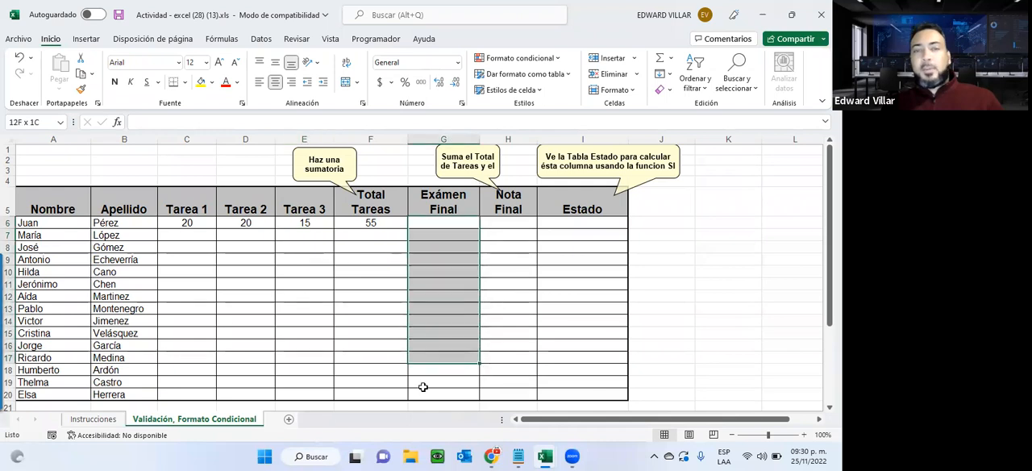
{"action": "left_click", "coordinate": [89, 418]}
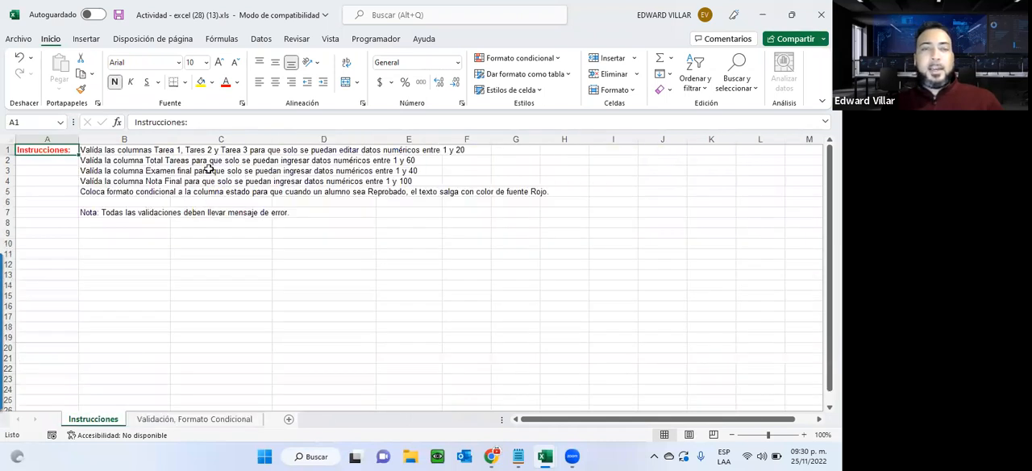
{"action": "left_click_drag", "start_coordinate": [103, 170], "coordinate": [415, 173]}
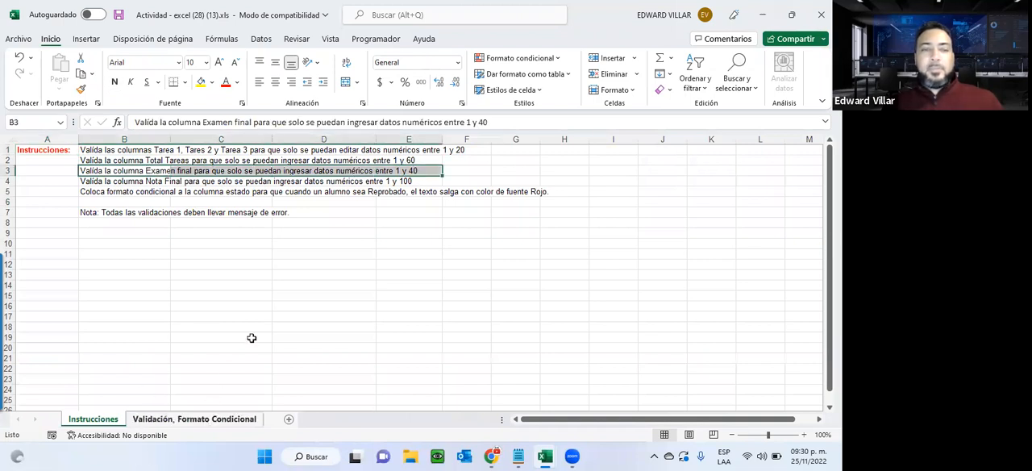
{"action": "left_click", "coordinate": [195, 419]}
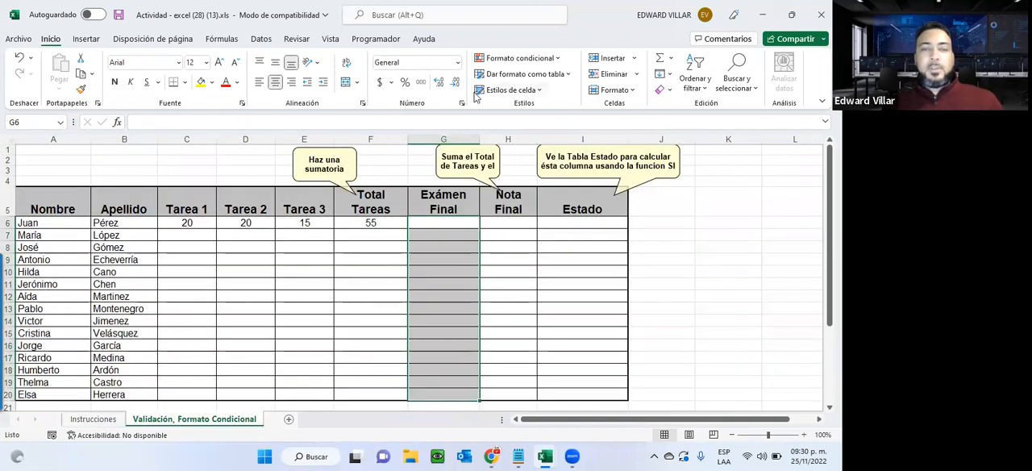
Set data validation for the Exámen Final cells G6:G20 to whole numbers between 1 and 40.
{"action": "left_click", "coordinate": [258, 39]}
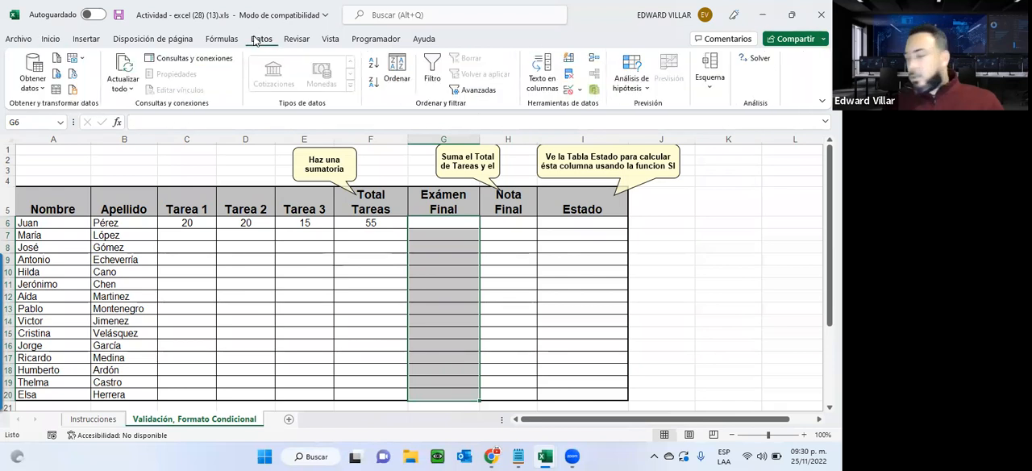
{"action": "left_click", "coordinate": [569, 90]}
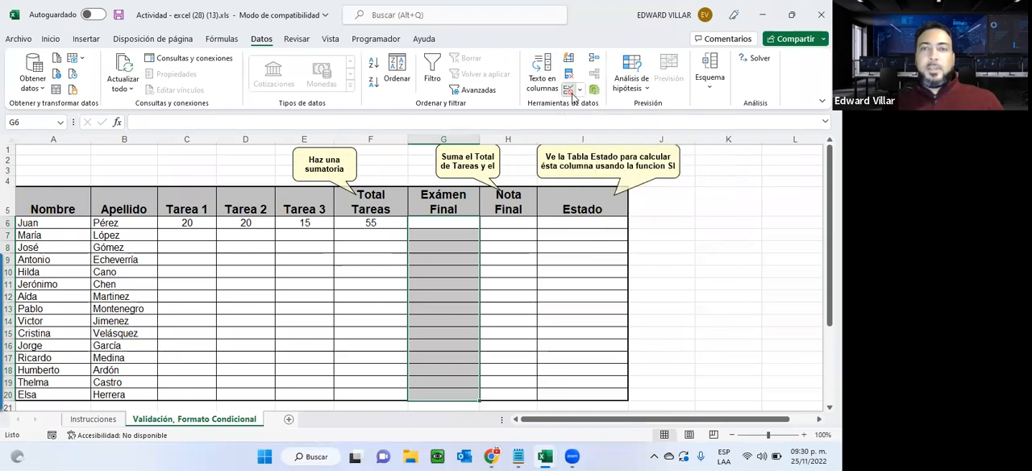
{"action": "left_click", "coordinate": [454, 154]}
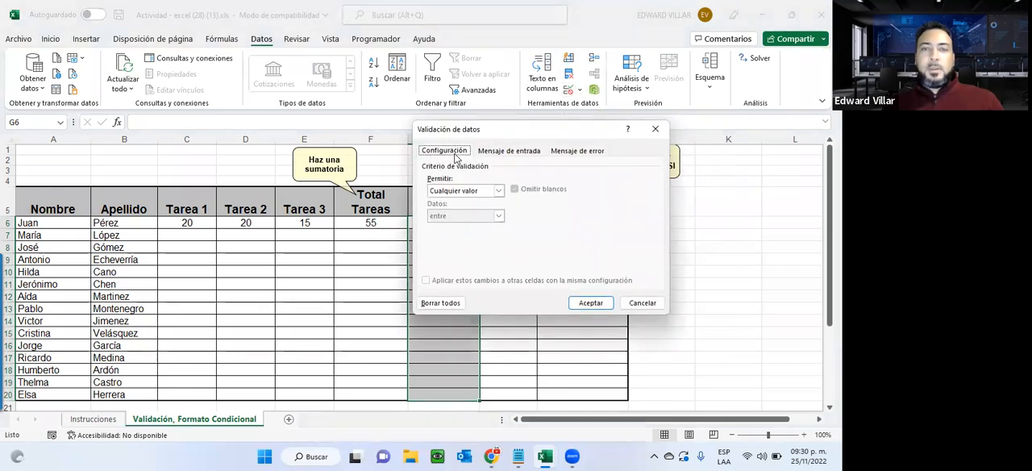
{"action": "left_click", "coordinate": [454, 191]}
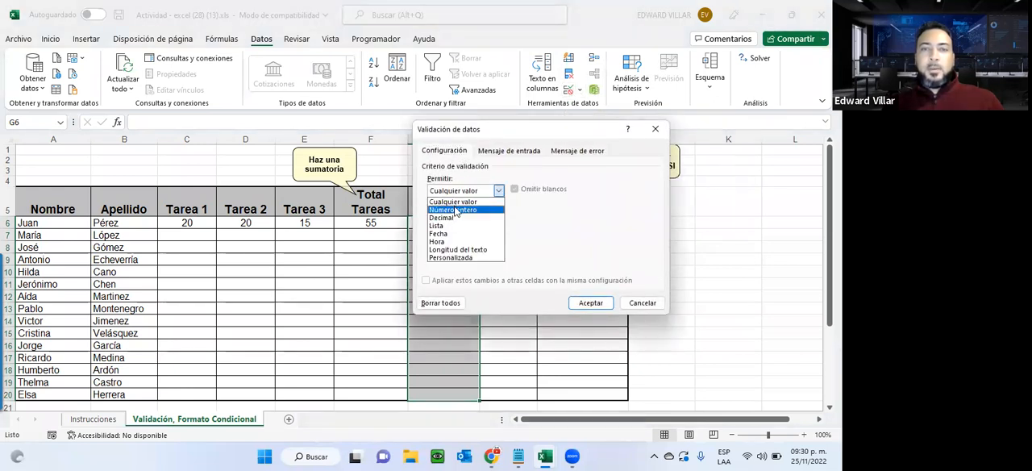
{"action": "left_click", "coordinate": [452, 209]}
{"action": "left_click", "coordinate": [441, 239]}
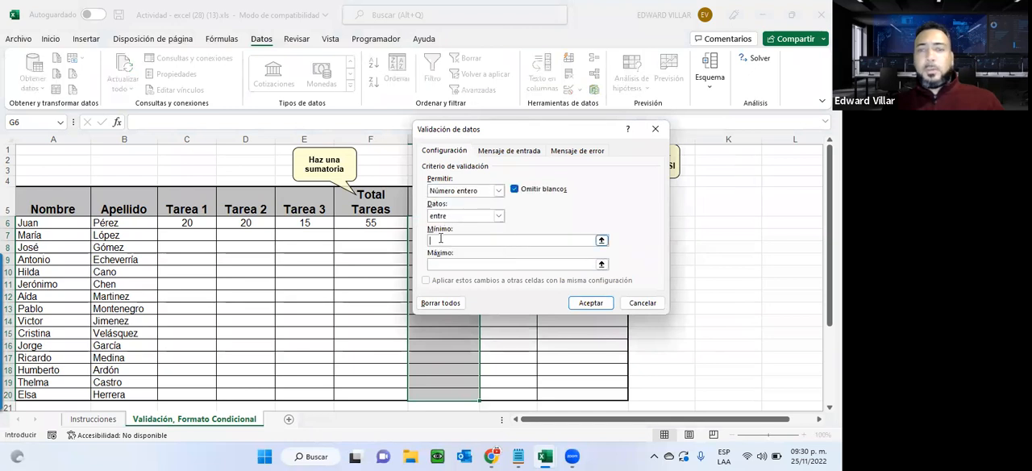
{"action": "type", "text": "1"}
{"action": "left_click", "coordinate": [449, 263]}
{"action": "type", "text": "40"}
Give the Exámen Final validation an input message titled "Datos permitidos." with the text "Entre 1 y 40.".
{"action": "left_click", "coordinate": [514, 151]}
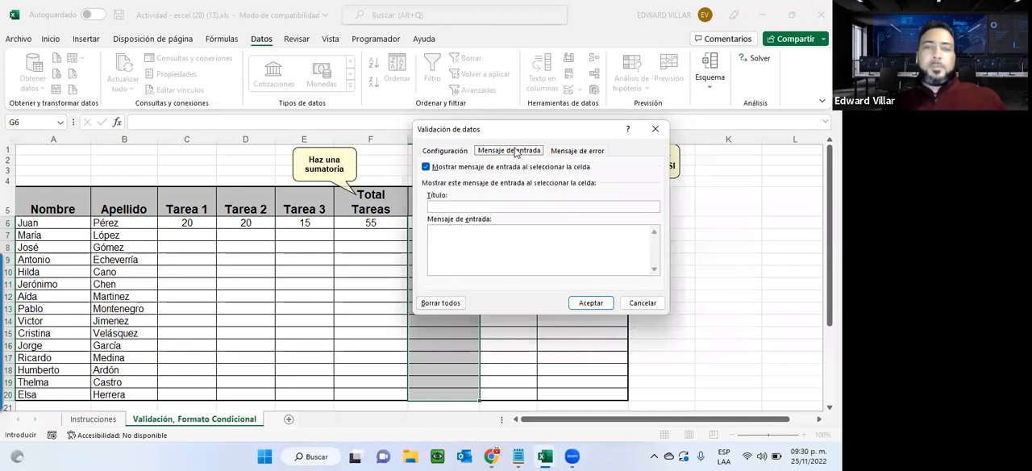
{"action": "left_click", "coordinate": [498, 205]}
{"action": "type", "text": "Datos permitidos."}
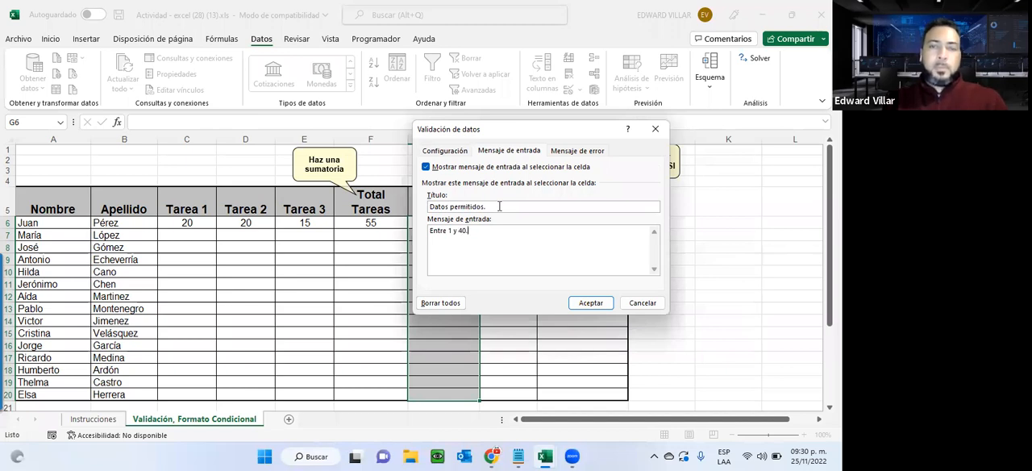
Give the error alert the title "Error de Datos." and the message "Favor validar datos.", and apply the validation.
{"action": "left_click", "coordinate": [575, 151]}
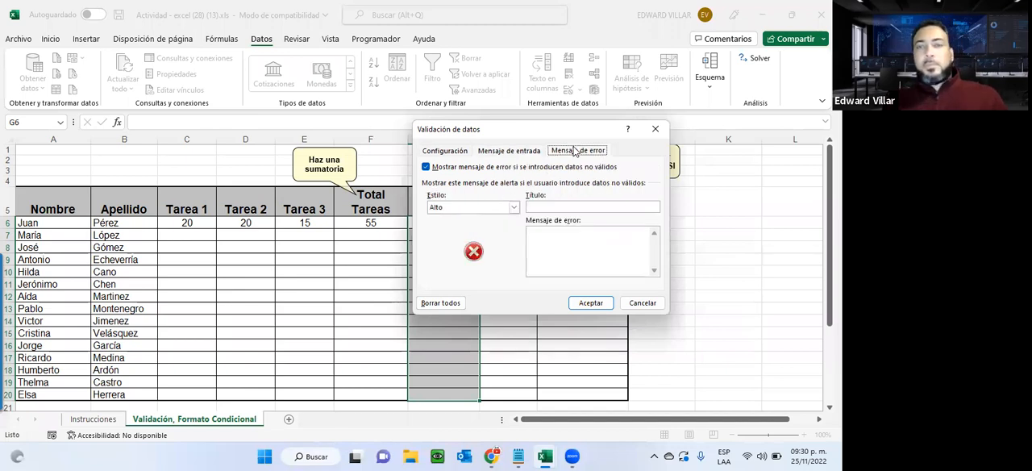
{"action": "left_click", "coordinate": [538, 208]}
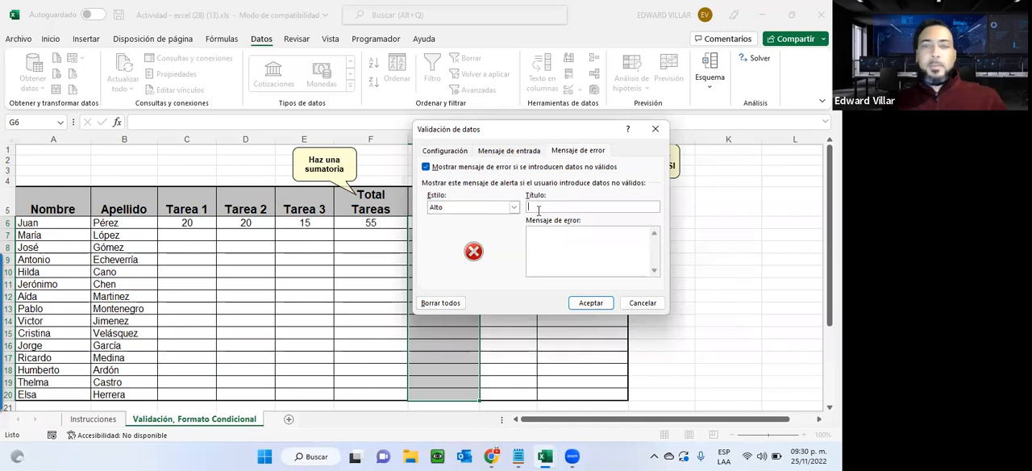
{"action": "type", "text": "Error de Datos."}
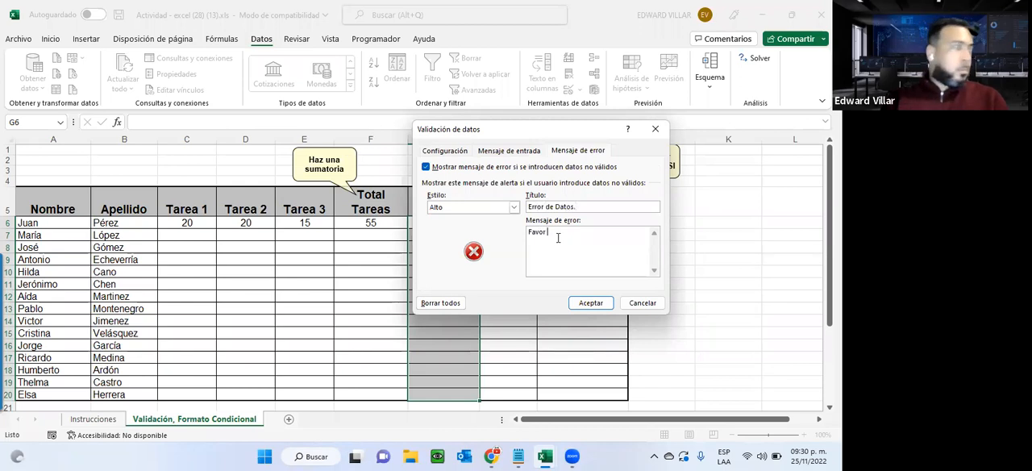
{"action": "type", "text": "idar datos."}
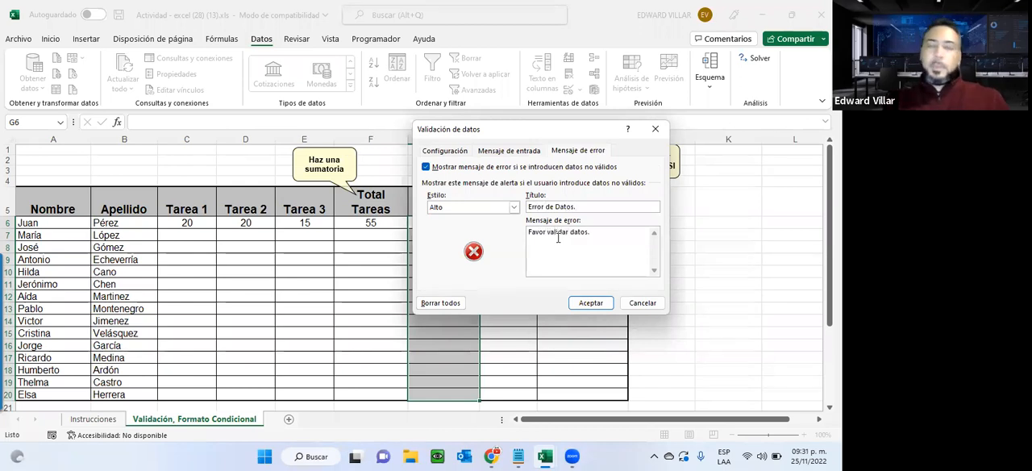
{"action": "left_click", "coordinate": [582, 303]}
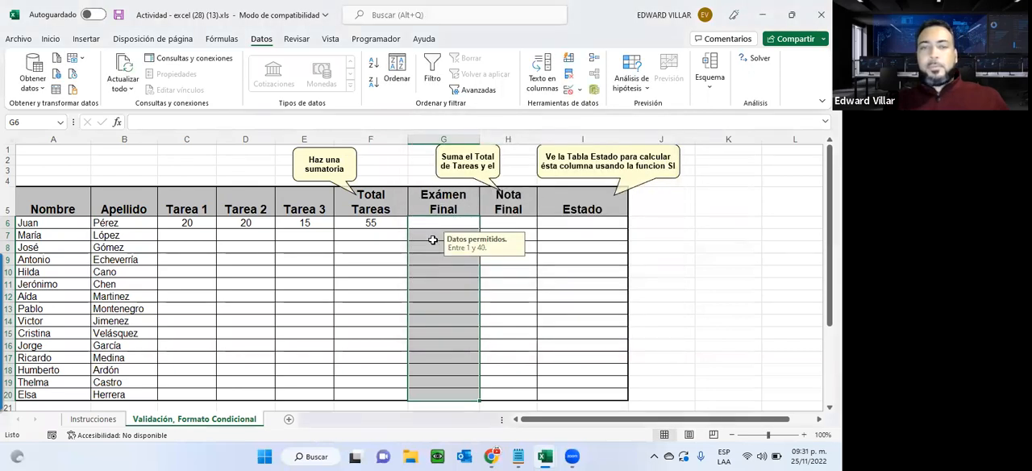
Enter 39 as the first student's Exámen Final grade in G6, and replace it with 40.
{"action": "left_click", "coordinate": [431, 234]}
{"action": "left_click", "coordinate": [433, 219]}
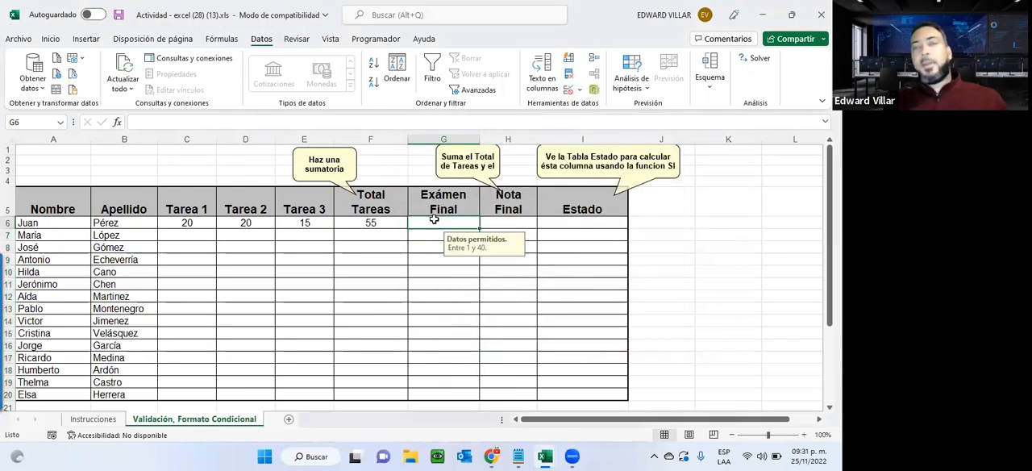
{"action": "type", "text": "39"}
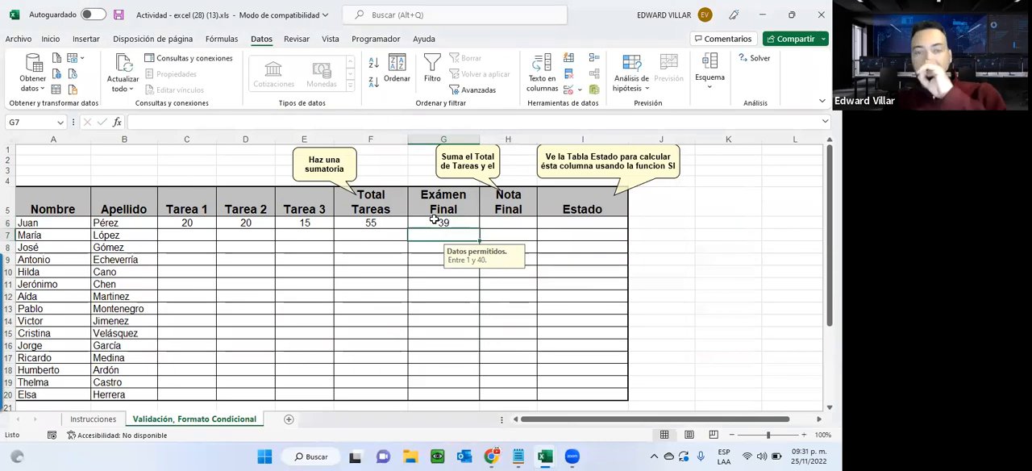
{"action": "key", "text": "Return"}
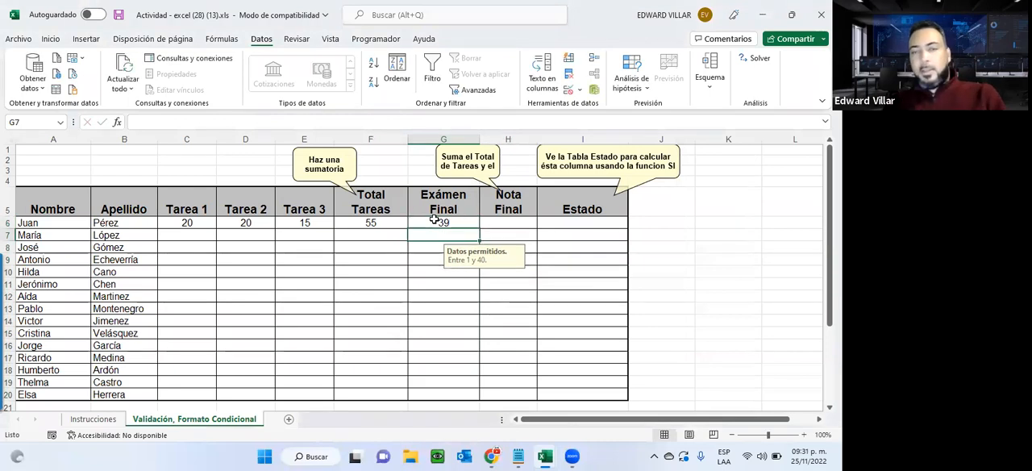
{"action": "left_click", "coordinate": [438, 222]}
{"action": "type", "text": "40"}
{"action": "key", "text": "Return"}
Test the Exámen Final validation by entering 41 in G6, and cancel the entry.
{"action": "left_click", "coordinate": [441, 223]}
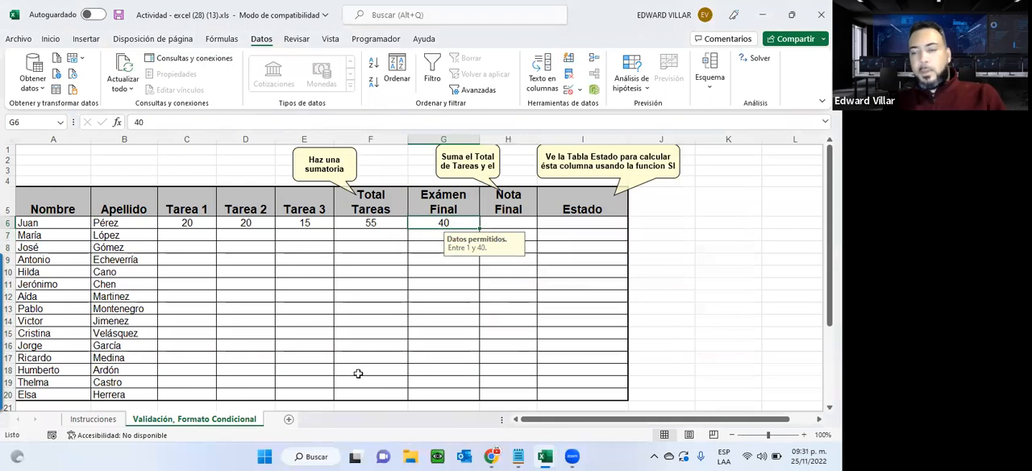
{"action": "type", "text": "41"}
{"action": "key", "text": "Return"}
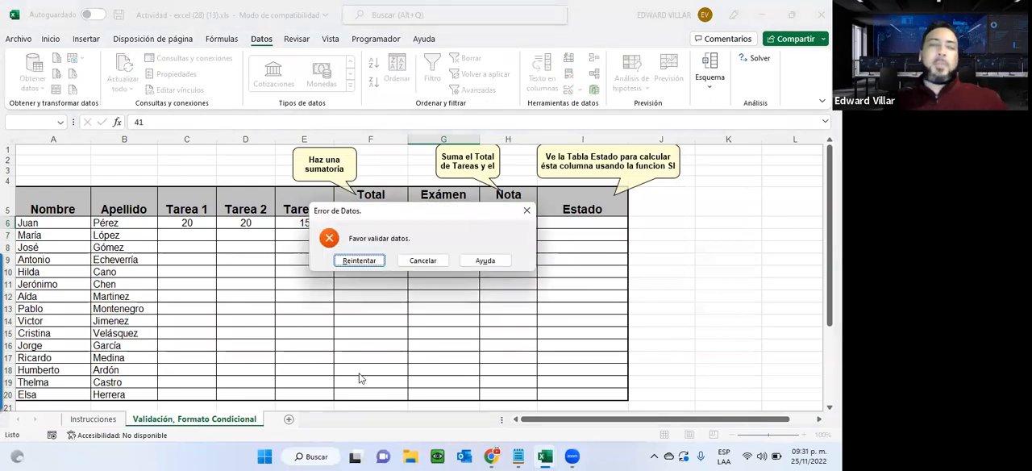
{"action": "left_click", "coordinate": [424, 261]}
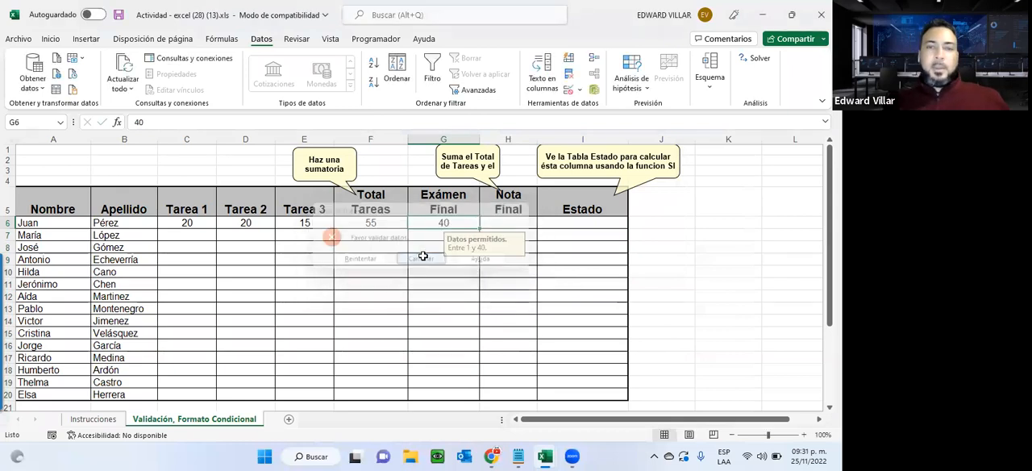
Sum the first student's Total Tareas and Exámen Final into Nota Final in H6 with AutoSum.
{"action": "left_click_drag", "start_coordinate": [368, 222], "coordinate": [532, 219]}
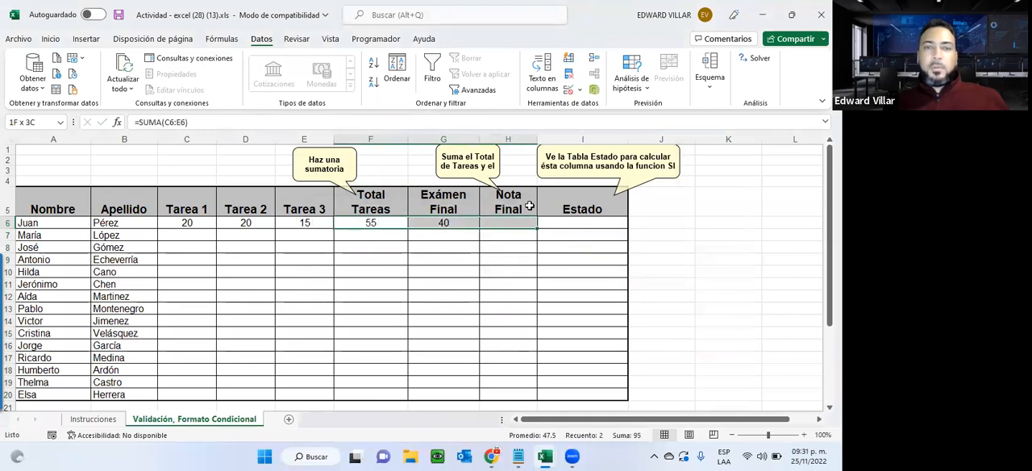
{"action": "left_click", "coordinate": [51, 38]}
{"action": "left_click", "coordinate": [658, 63]}
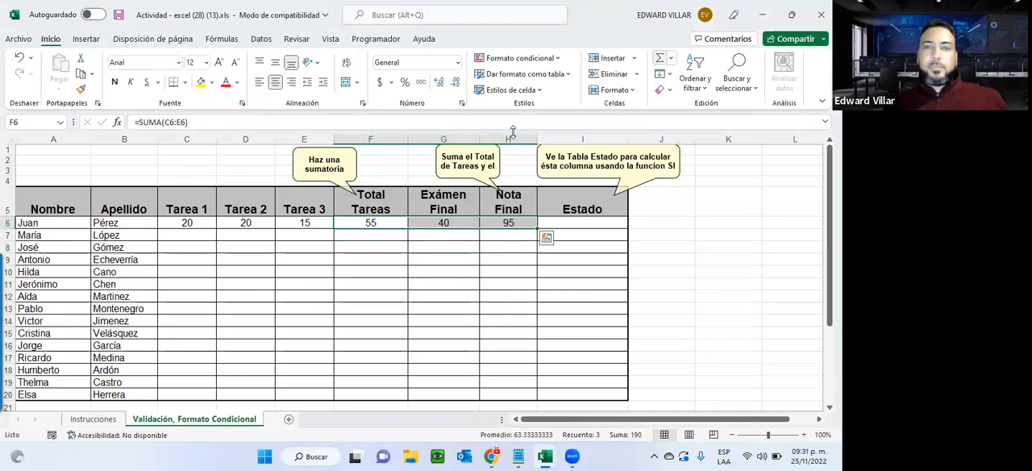
{"action": "left_click", "coordinate": [440, 222]}
{"action": "left_click", "coordinate": [428, 264]}
{"action": "left_click", "coordinate": [437, 233]}
{"action": "left_click", "coordinate": [430, 251]}
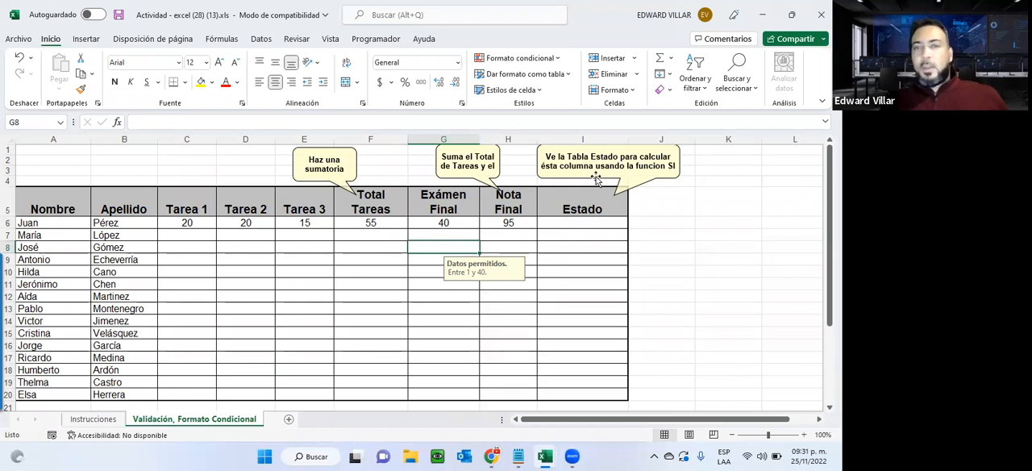
Check the Estado criteria table below the student list, and insert the SI function in the first student's Estado cell I6.
{"action": "left_click", "coordinate": [579, 221]}
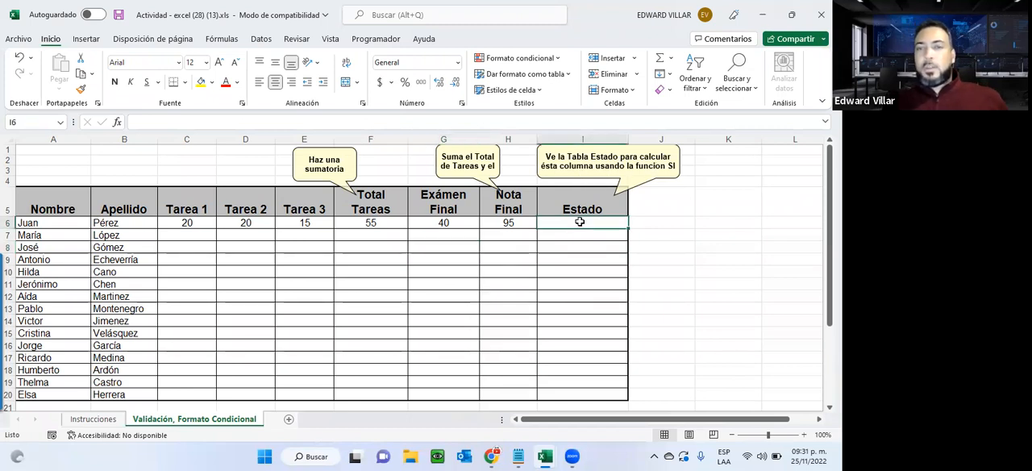
{"action": "scroll", "coordinate": [409, 278], "scroll_direction": "down", "scroll_amount": 2}
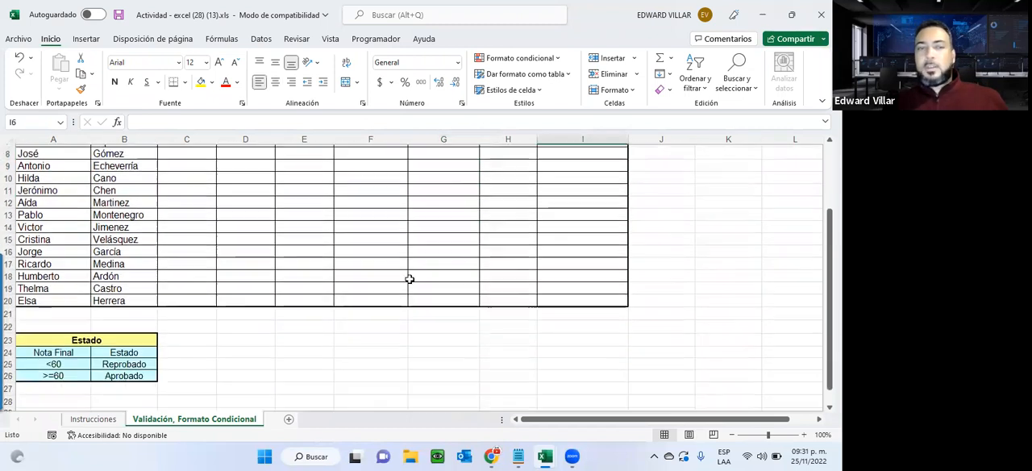
{"action": "double_click", "coordinate": [58, 375]}
{"action": "left_click", "coordinate": [120, 372]}
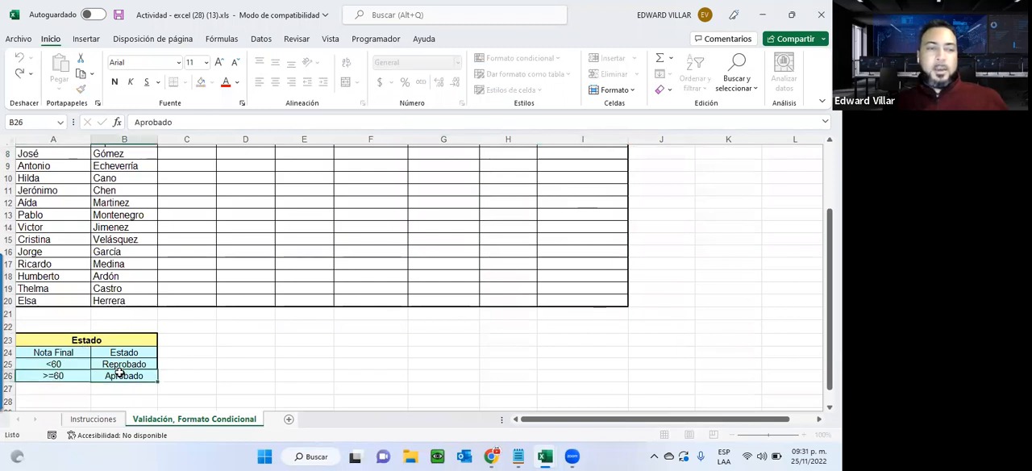
{"action": "left_click", "coordinate": [121, 363]}
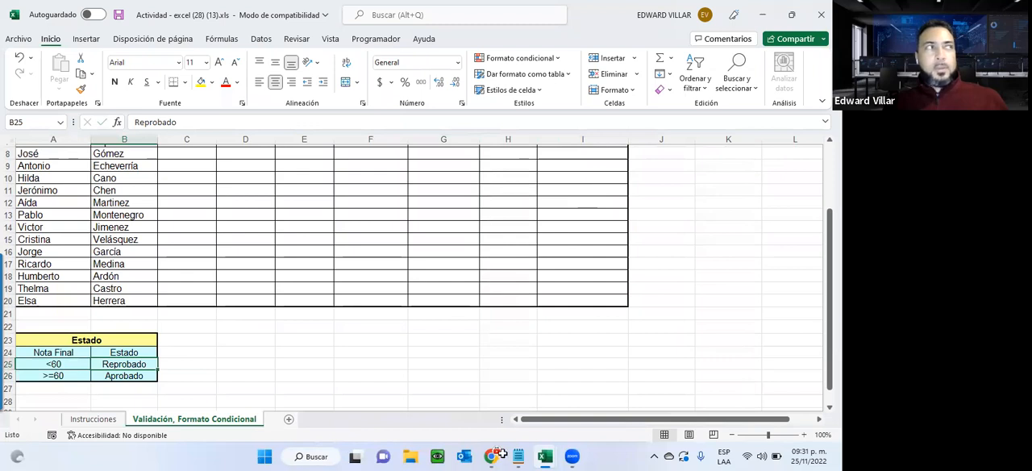
{"action": "scroll", "coordinate": [560, 224], "scroll_direction": "up", "scroll_amount": 3}
{"action": "left_click", "coordinate": [560, 224]}
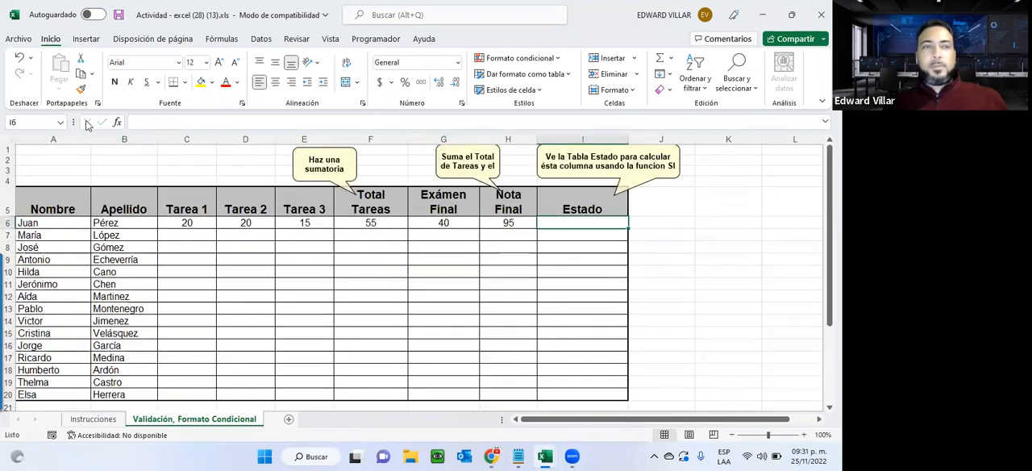
{"action": "left_click", "coordinate": [117, 121]}
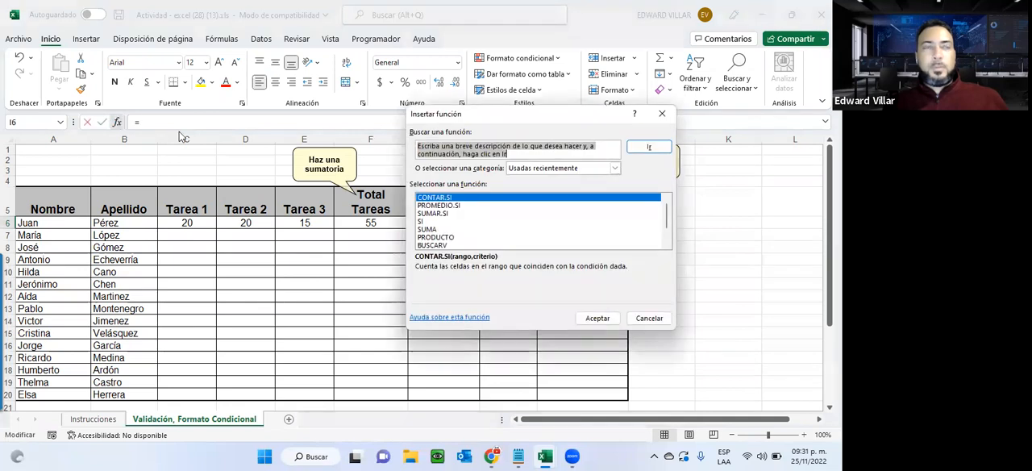
{"action": "left_click", "coordinate": [421, 221]}
{"action": "left_click", "coordinate": [597, 317]}
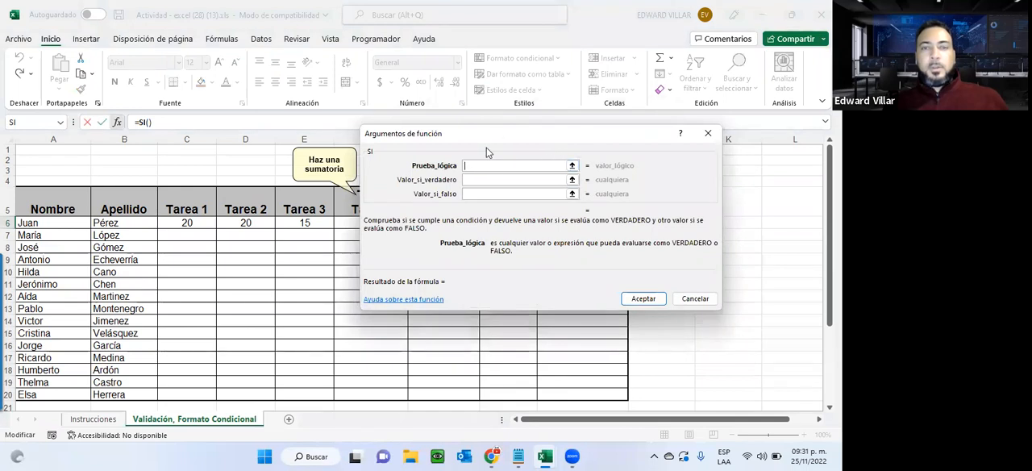
Complete the SI function with the test H6>=60, returning B26 when true and B25 when false.
{"action": "left_click", "coordinate": [500, 222]}
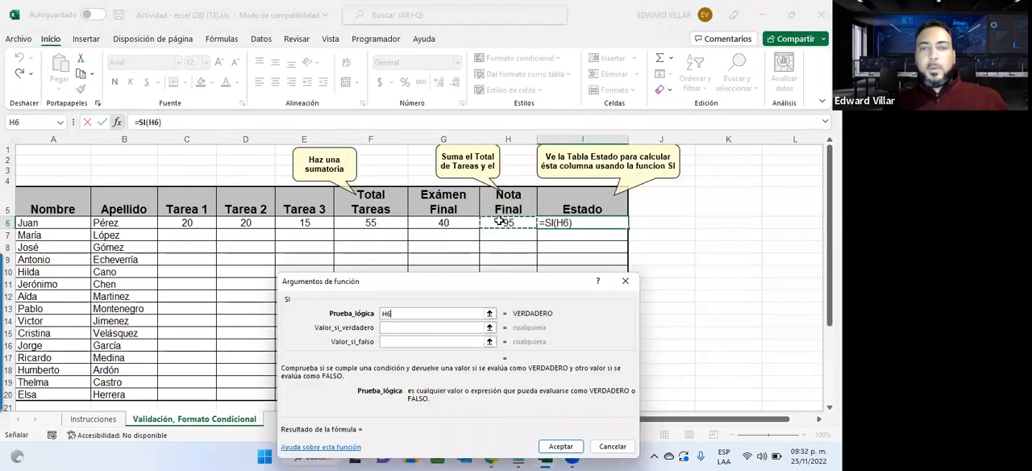
{"action": "type", "text": ">"}
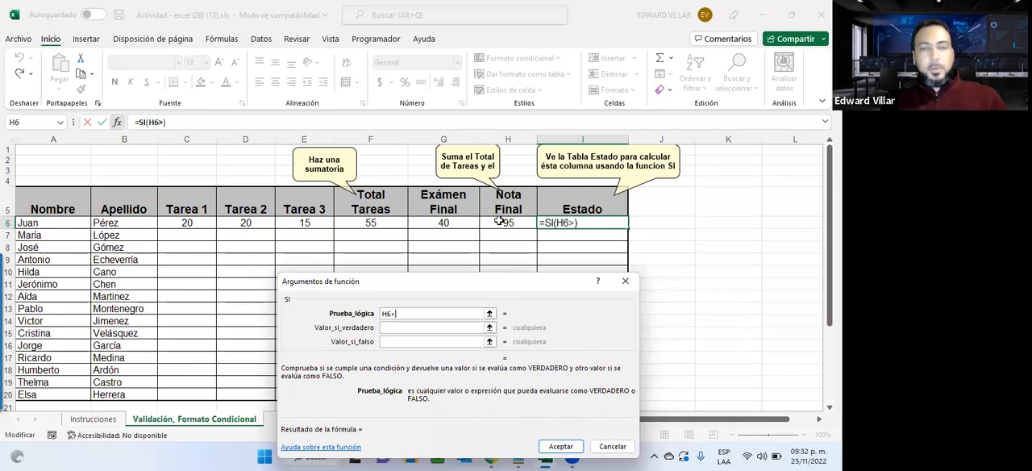
{"action": "type", "text": "=60"}
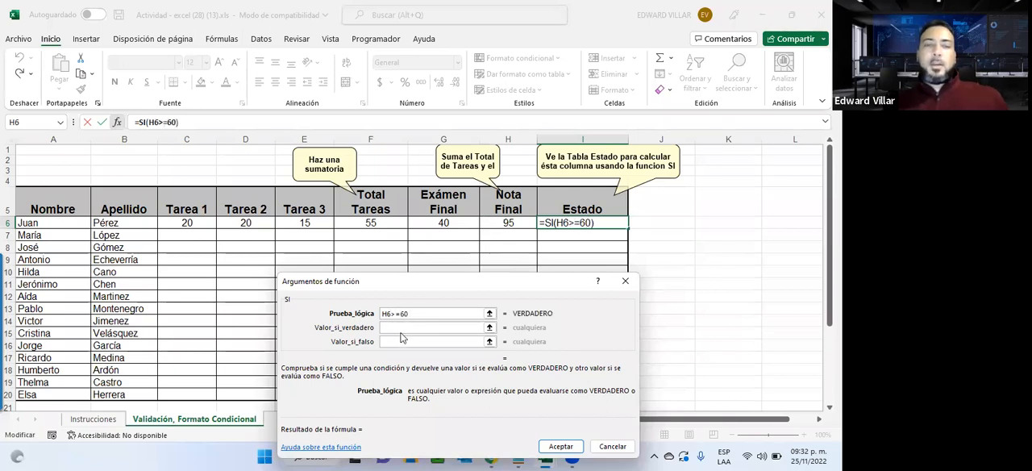
{"action": "left_click", "coordinate": [401, 328]}
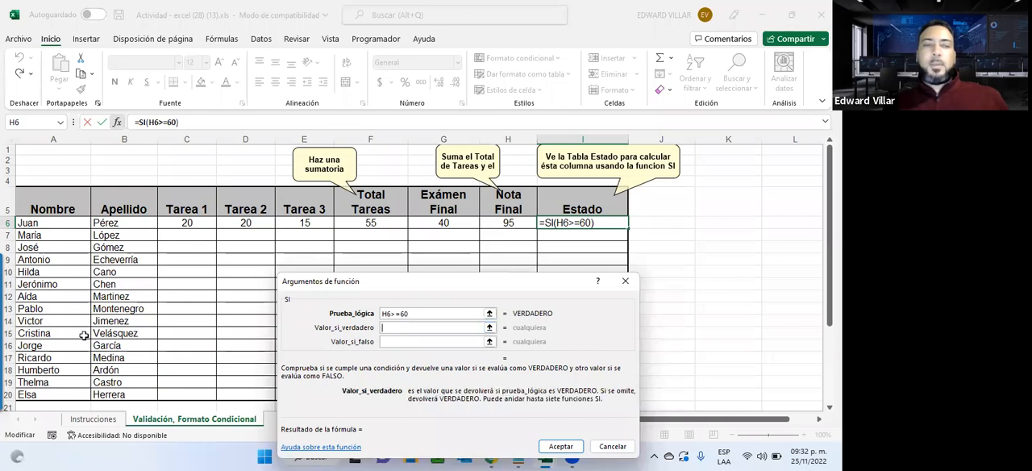
{"action": "scroll", "coordinate": [84, 335], "scroll_direction": "down", "scroll_amount": 3}
{"action": "left_click", "coordinate": [123, 375]}
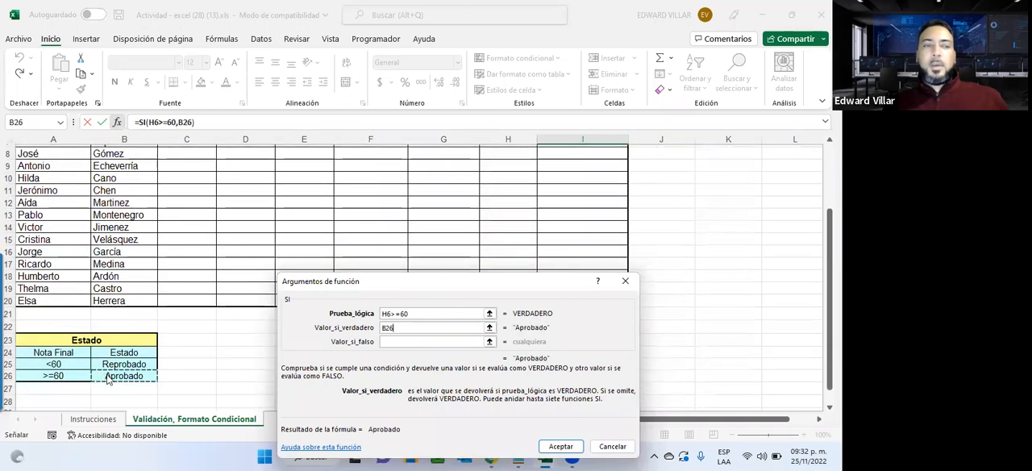
{"action": "left_click", "coordinate": [406, 340]}
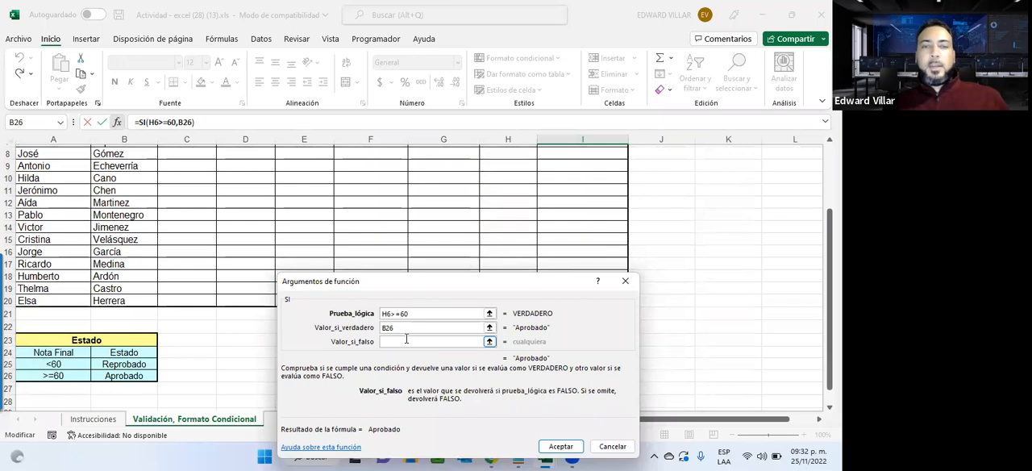
{"action": "left_click", "coordinate": [107, 367]}
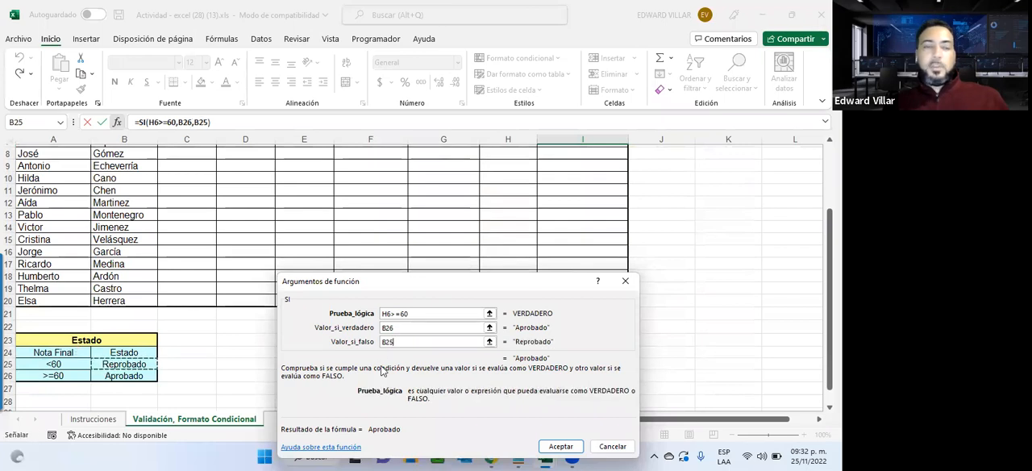
{"action": "left_click", "coordinate": [560, 446]}
Test the Estado formula by setting the first student's Tarea 1 and Tarea 2 grades to 1.
{"action": "scroll", "coordinate": [548, 313], "scroll_direction": "up", "scroll_amount": 2}
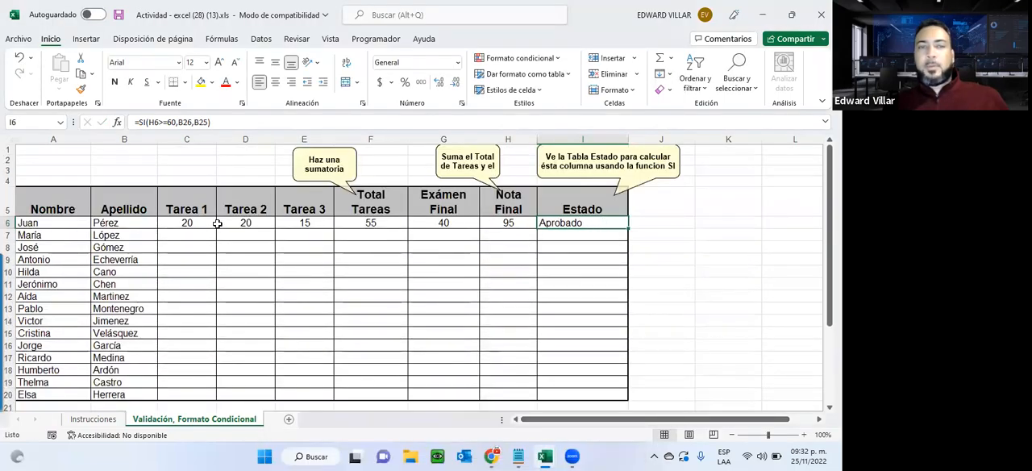
{"action": "left_click", "coordinate": [209, 222]}
{"action": "type", "text": "1"}
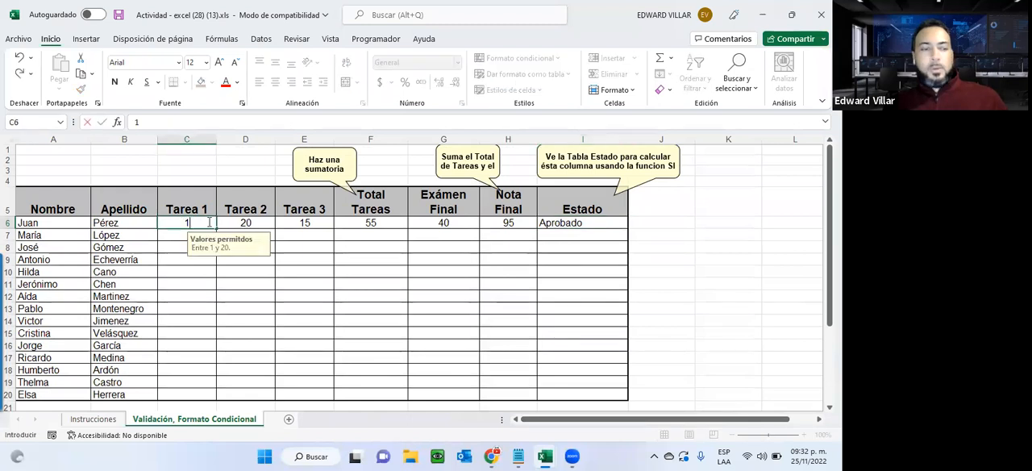
{"action": "key", "text": "Return"}
{"action": "left_click", "coordinate": [230, 222]}
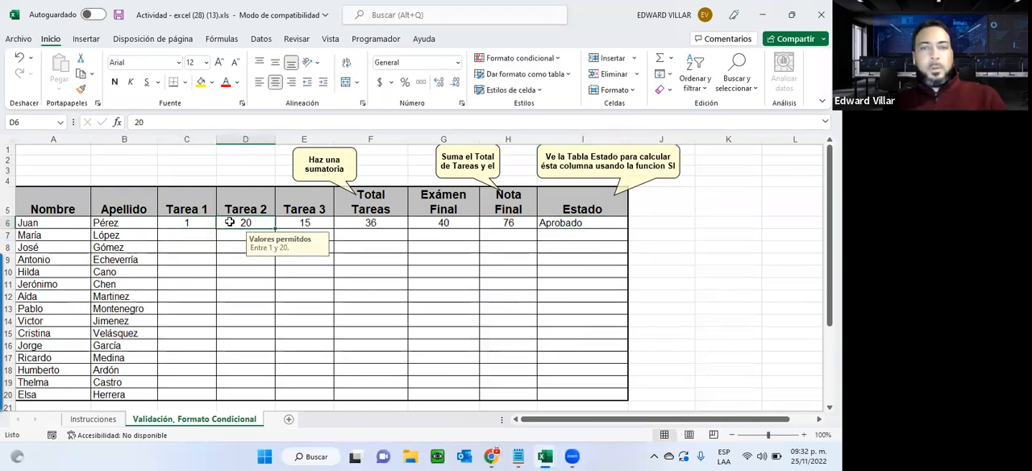
{"action": "type", "text": "1"}
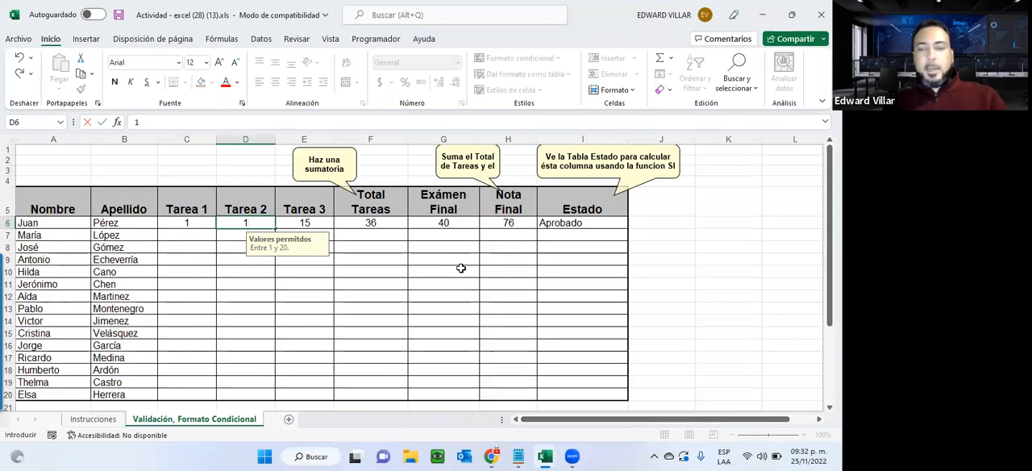
{"action": "key", "text": "Return"}
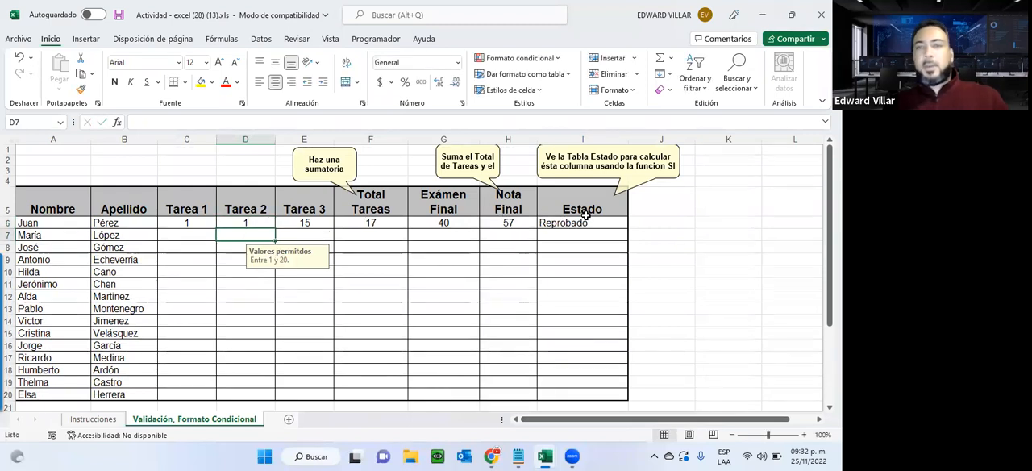
Center the contents of the Estado column cells I6:I20.
{"action": "left_click_drag", "start_coordinate": [582, 224], "coordinate": [573, 398]}
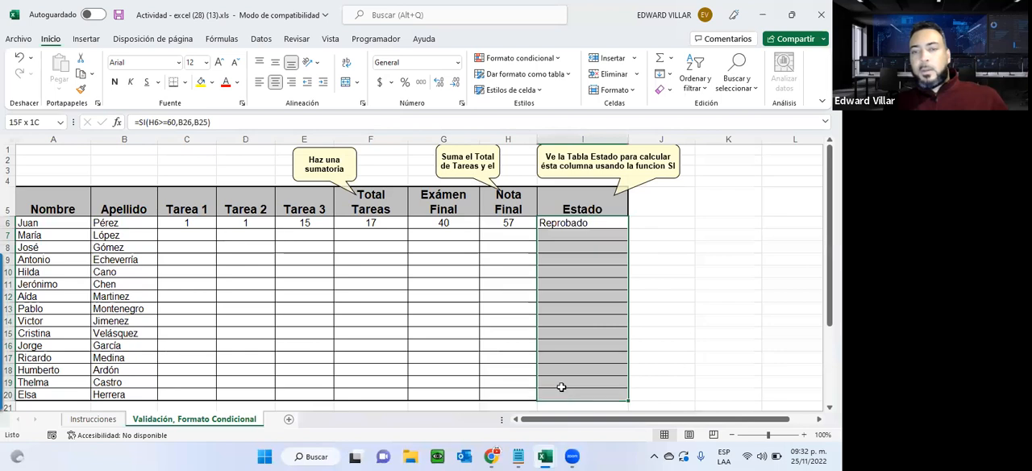
{"action": "left_click", "coordinate": [275, 84]}
{"action": "left_click", "coordinate": [566, 321]}
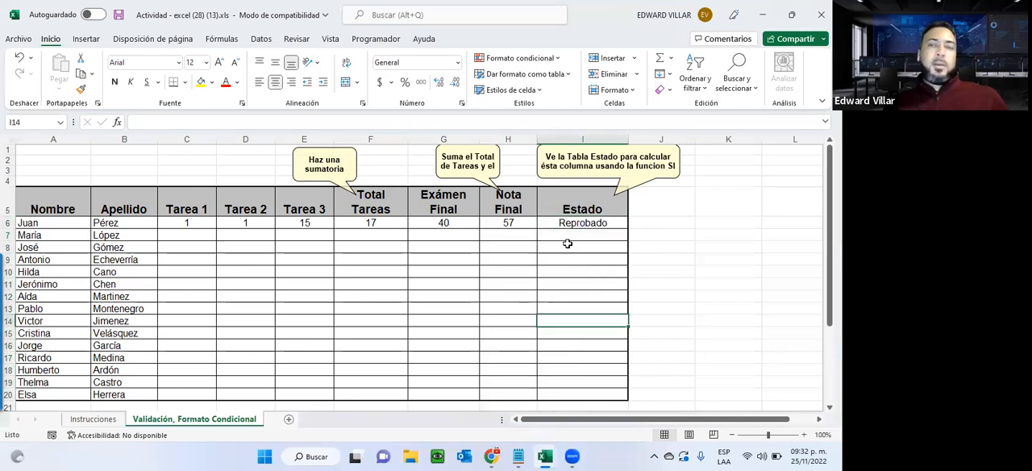
Select the Estado cells I6:I20, and check the conditional formatting requirement on the Instrucciones sheet.
{"action": "left_click_drag", "start_coordinate": [564, 223], "coordinate": [548, 395]}
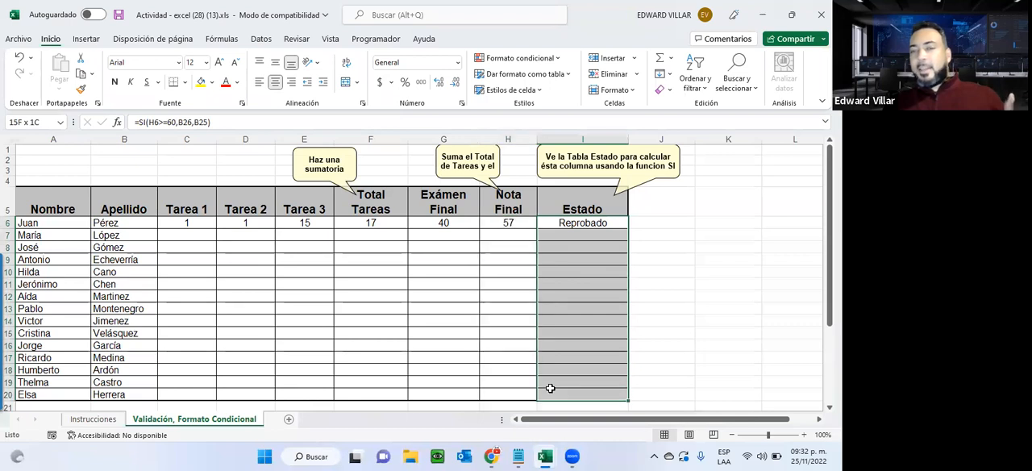
{"action": "left_click", "coordinate": [108, 421]}
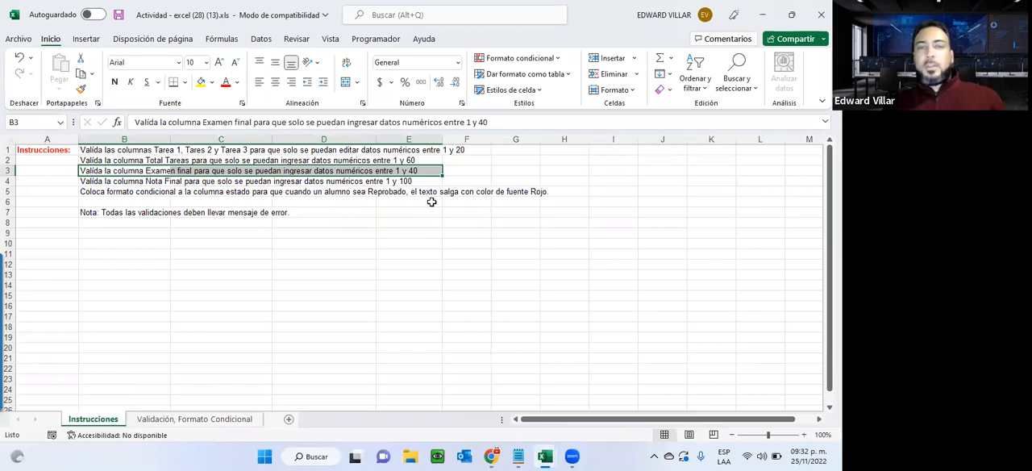
{"action": "left_click", "coordinate": [247, 420]}
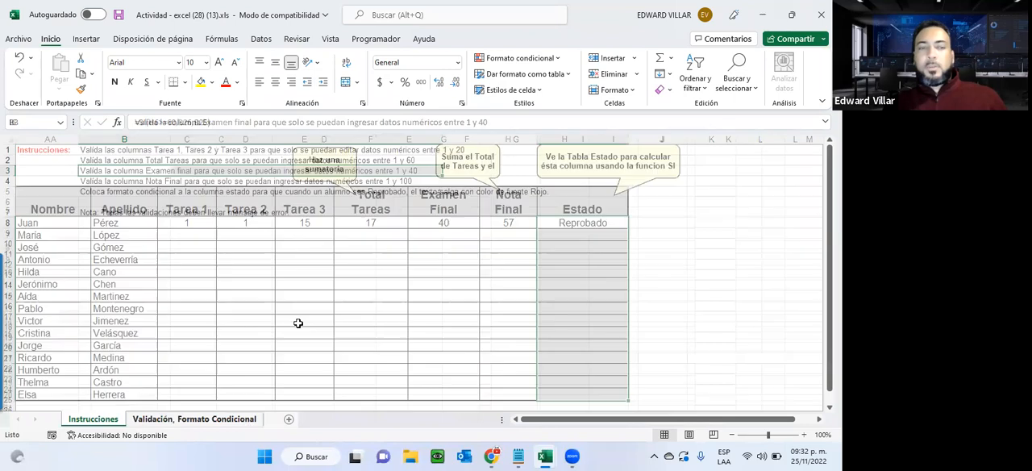
{"action": "left_click", "coordinate": [529, 57]}
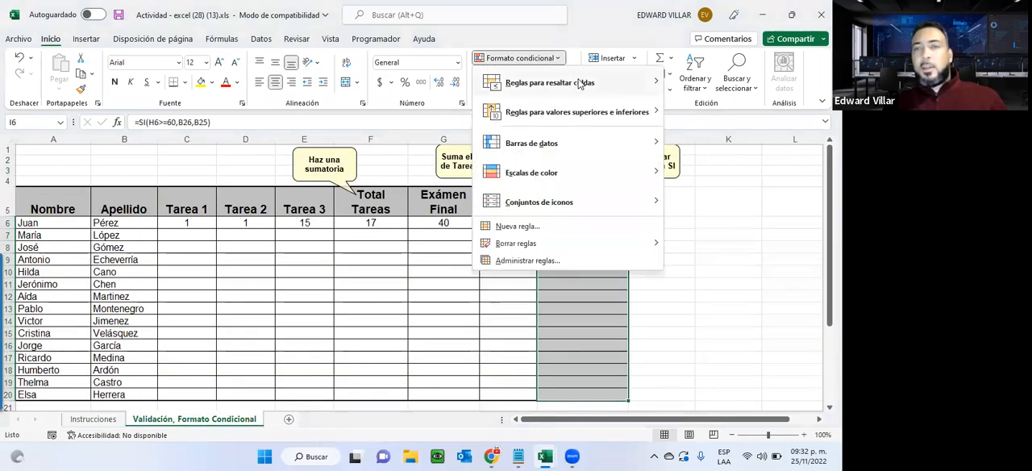
{"action": "mouse_move", "coordinate": [582, 81]}
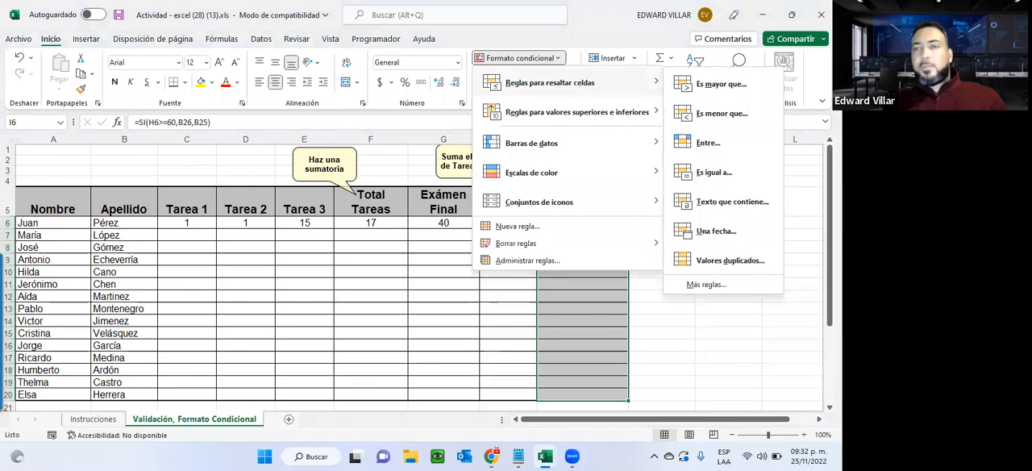
{"action": "left_click", "coordinate": [721, 84]}
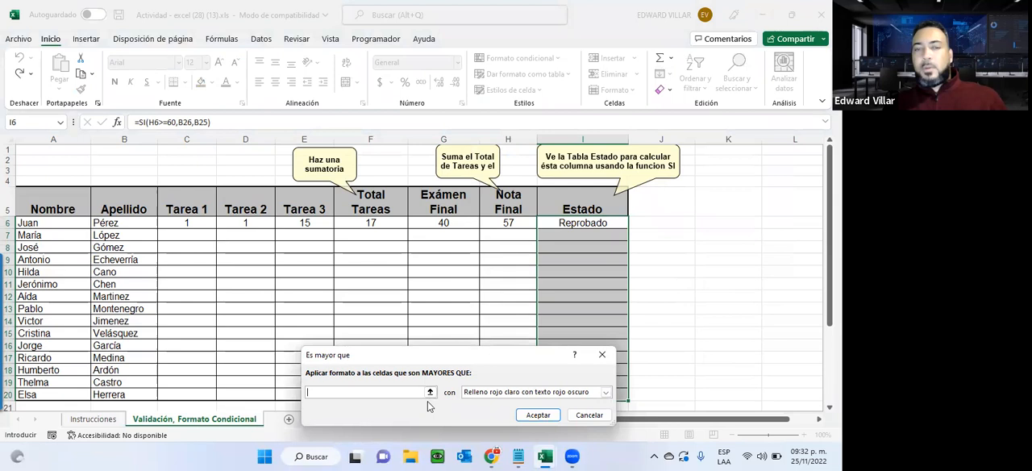
{"action": "left_click", "coordinate": [588, 414]}
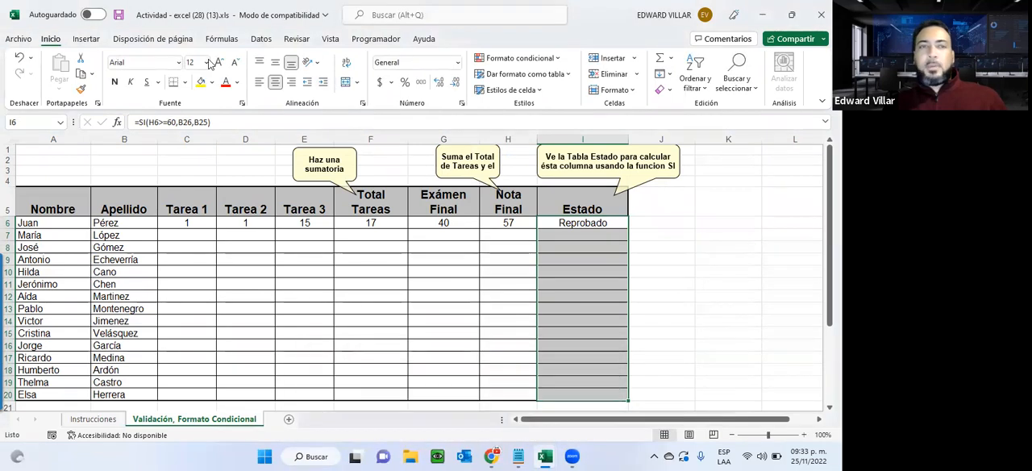
Start a new conditional formatting rule for the selected Estado cells that formats cell values greater than or equal to 60.
{"action": "left_click", "coordinate": [508, 62]}
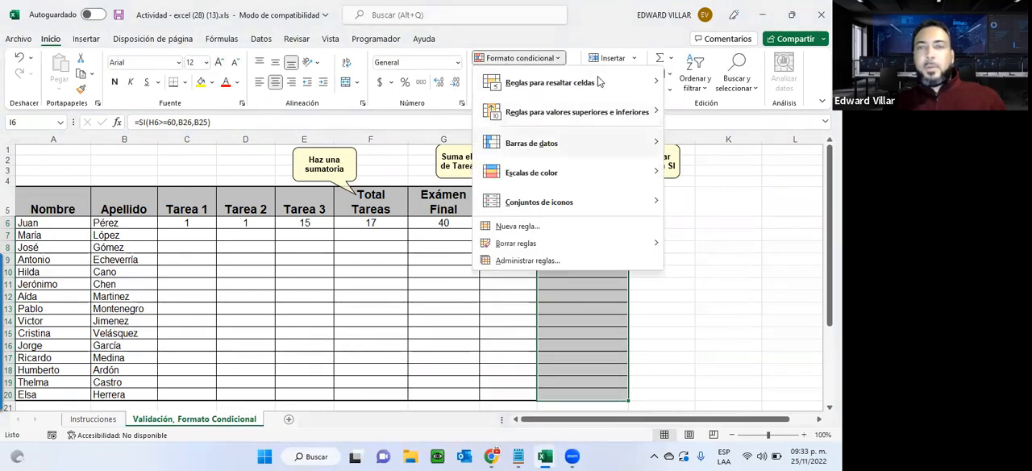
{"action": "mouse_move", "coordinate": [620, 83]}
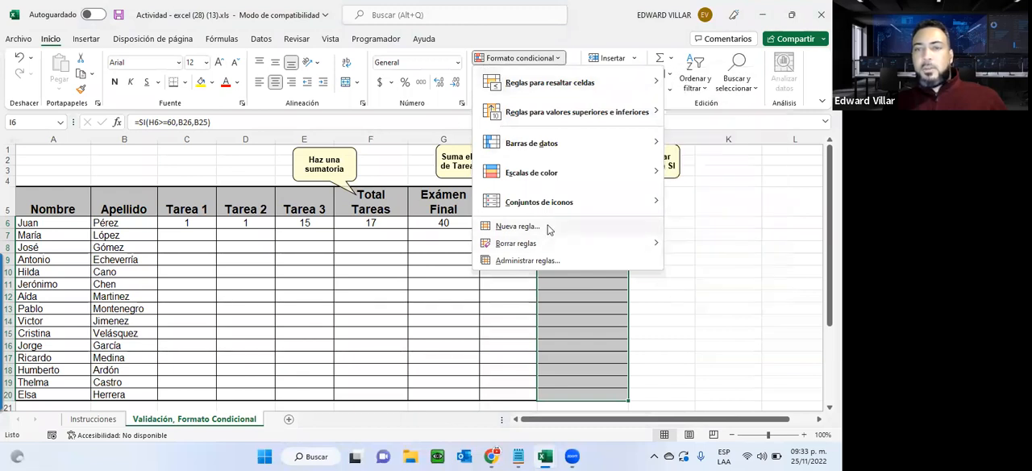
{"action": "left_click", "coordinate": [518, 226]}
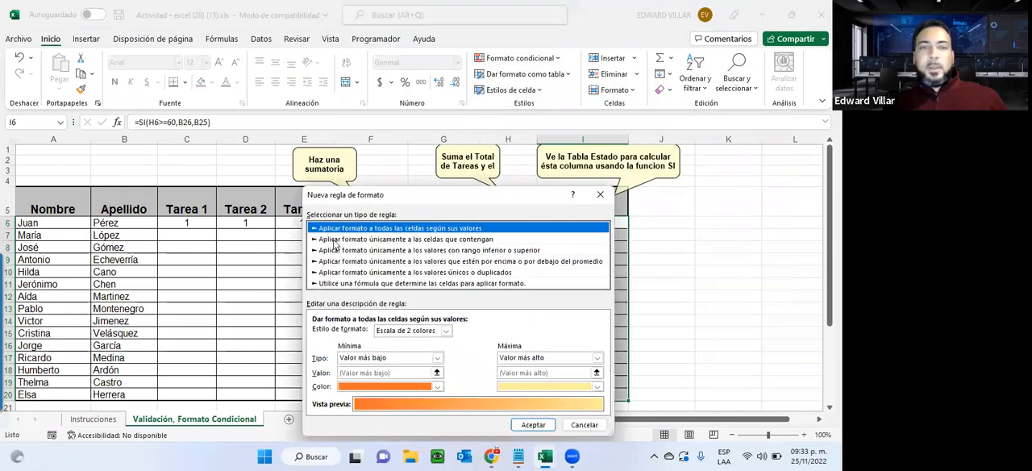
{"action": "left_click", "coordinate": [335, 239]}
{"action": "left_click", "coordinate": [394, 333]}
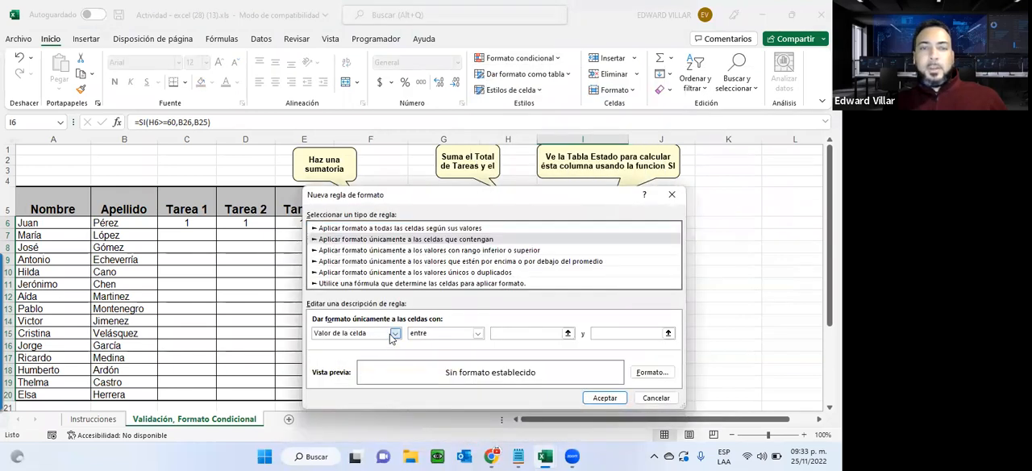
{"action": "left_click", "coordinate": [400, 331]}
{"action": "left_click", "coordinate": [413, 333]}
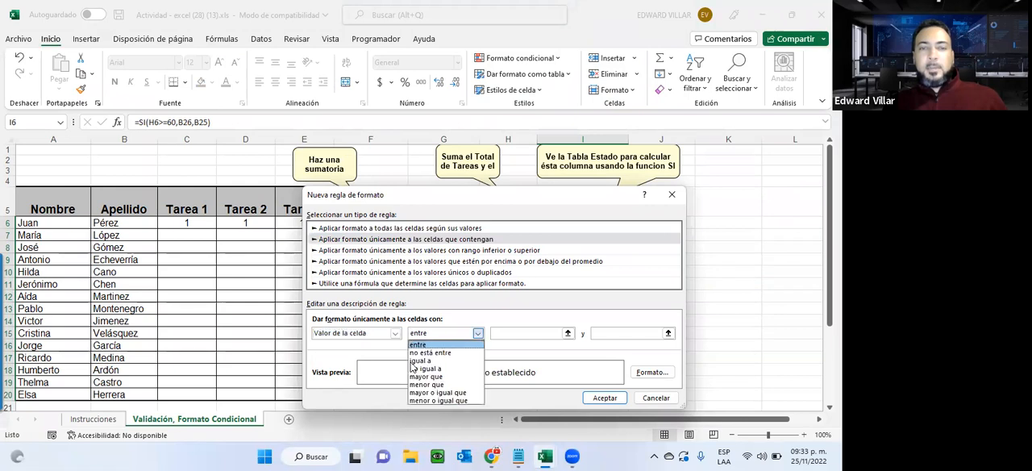
{"action": "left_click", "coordinate": [450, 392]}
{"action": "left_click", "coordinate": [503, 332]}
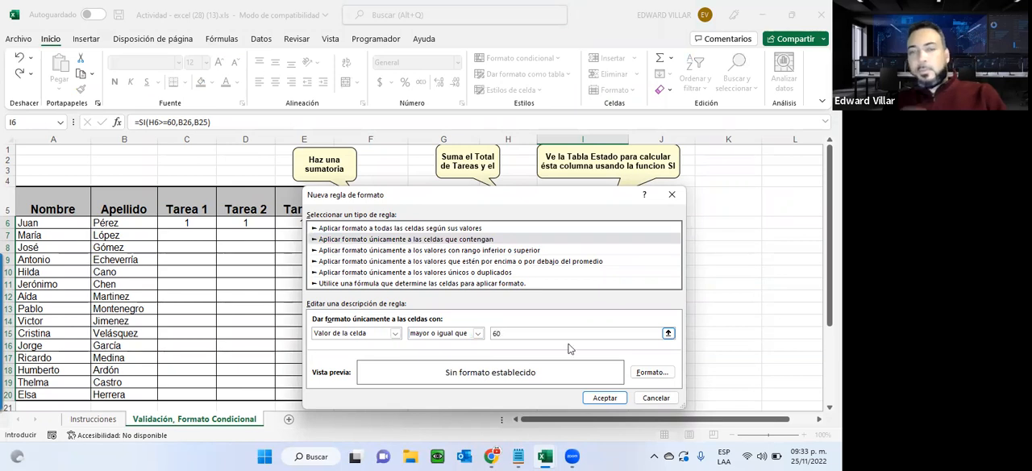
Give the rule a bold font and a green fill, and apply it to the Estado cells.
{"action": "left_click", "coordinate": [652, 372]}
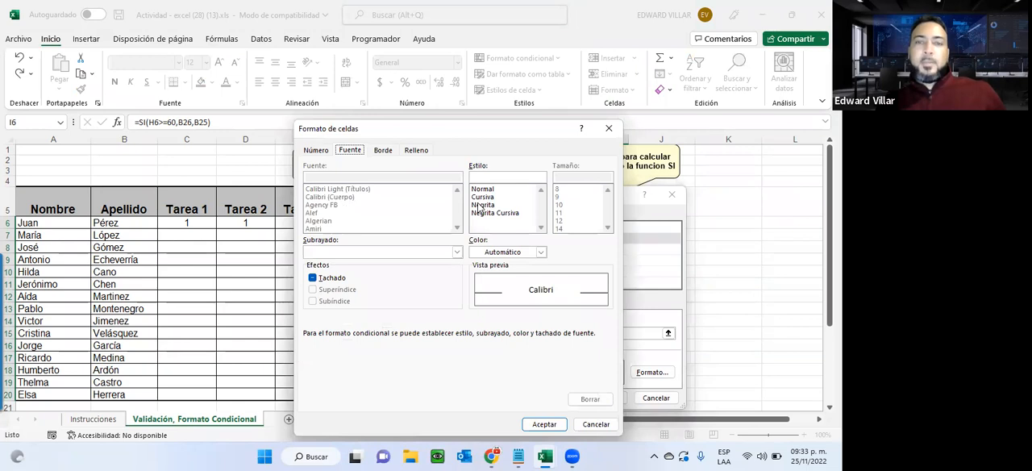
{"action": "left_click", "coordinate": [483, 204]}
{"action": "left_click", "coordinate": [416, 150]}
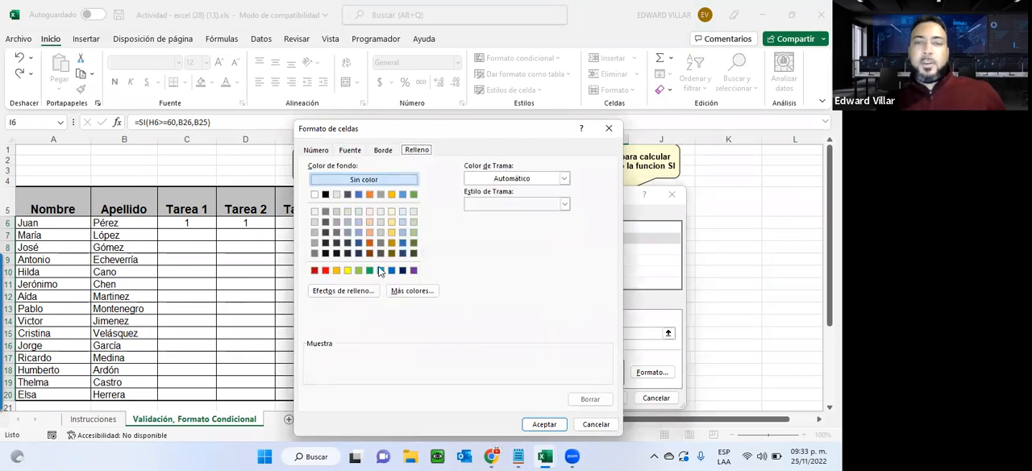
{"action": "left_click", "coordinate": [370, 270]}
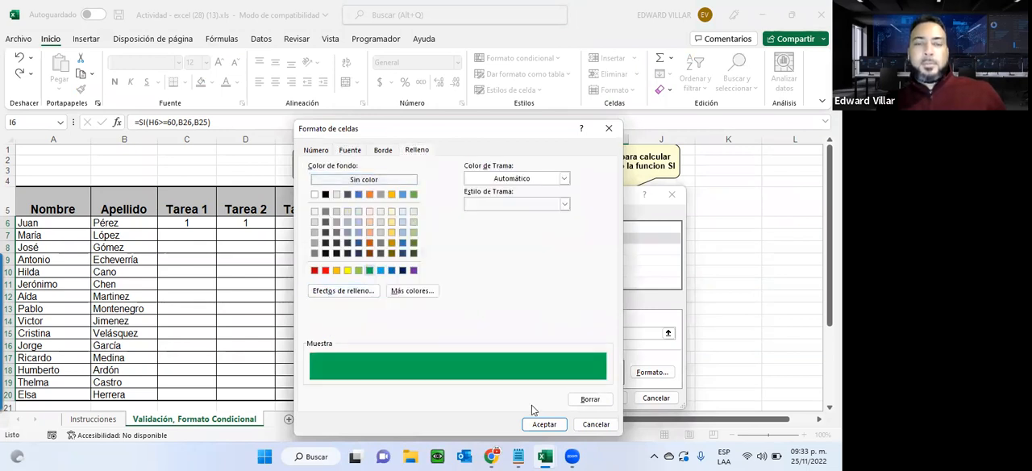
{"action": "left_click", "coordinate": [542, 424]}
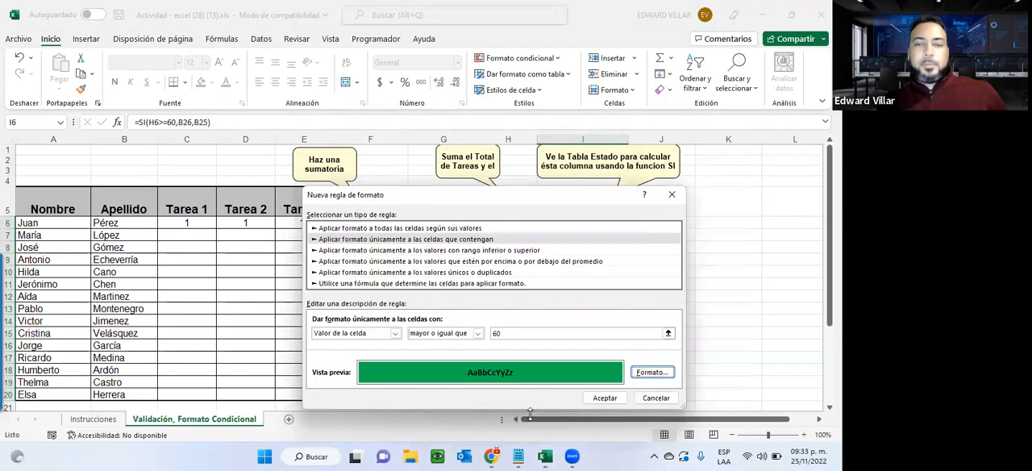
{"action": "left_click", "coordinate": [593, 399]}
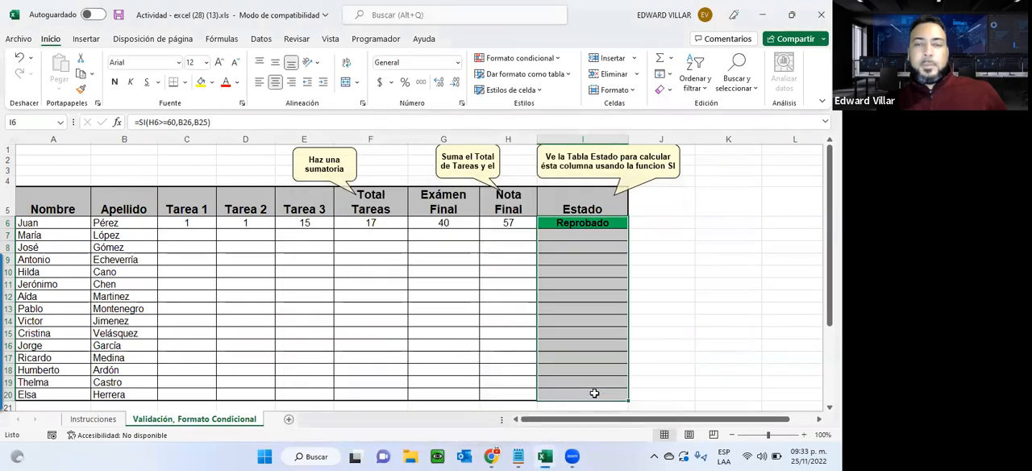
Open the Estado column's existing conditional formatting rule for editing, and move the dialogs clear of the column.
{"action": "left_click", "coordinate": [553, 59]}
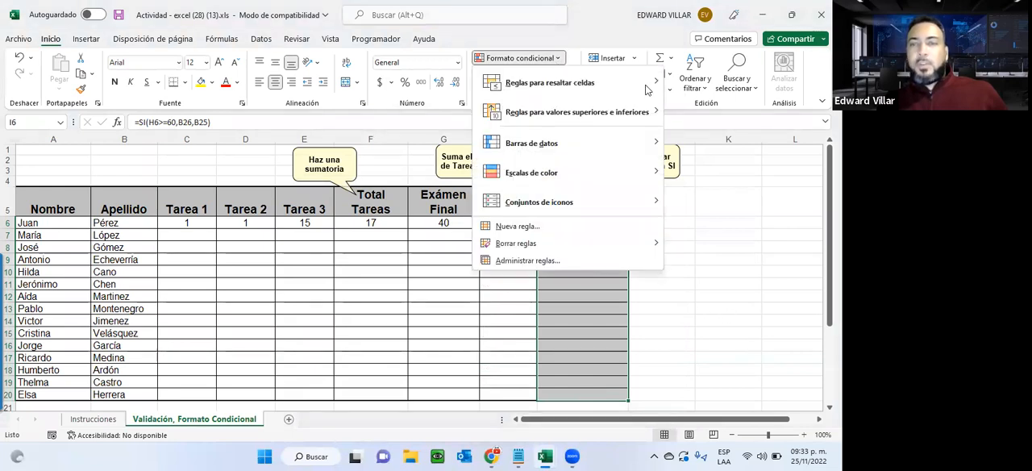
{"action": "left_click", "coordinate": [518, 62]}
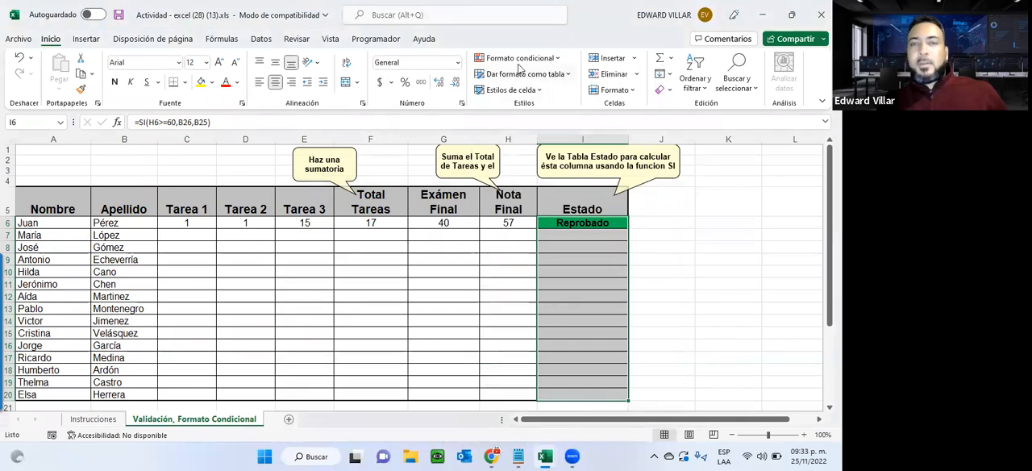
{"action": "left_click", "coordinate": [524, 63]}
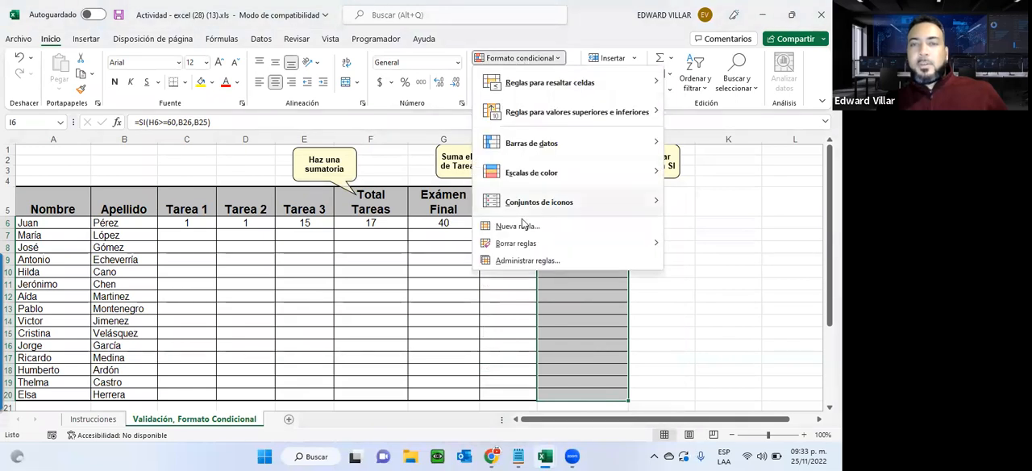
{"action": "left_click", "coordinate": [523, 261]}
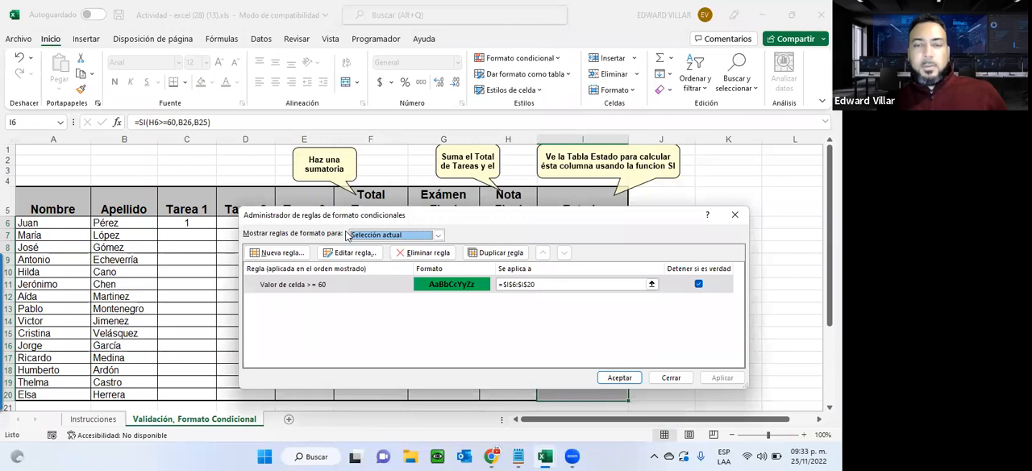
{"action": "left_click_drag", "start_coordinate": [348, 214], "coordinate": [331, 262]}
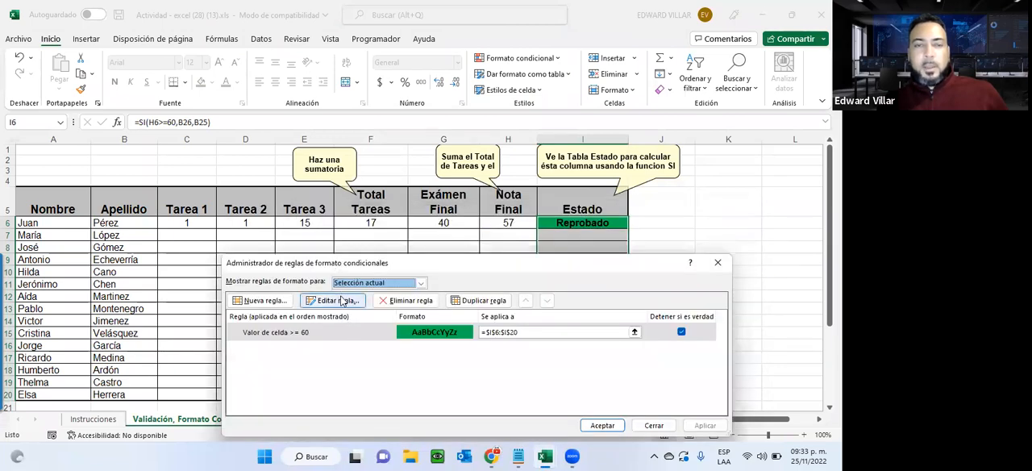
{"action": "left_click", "coordinate": [332, 300]}
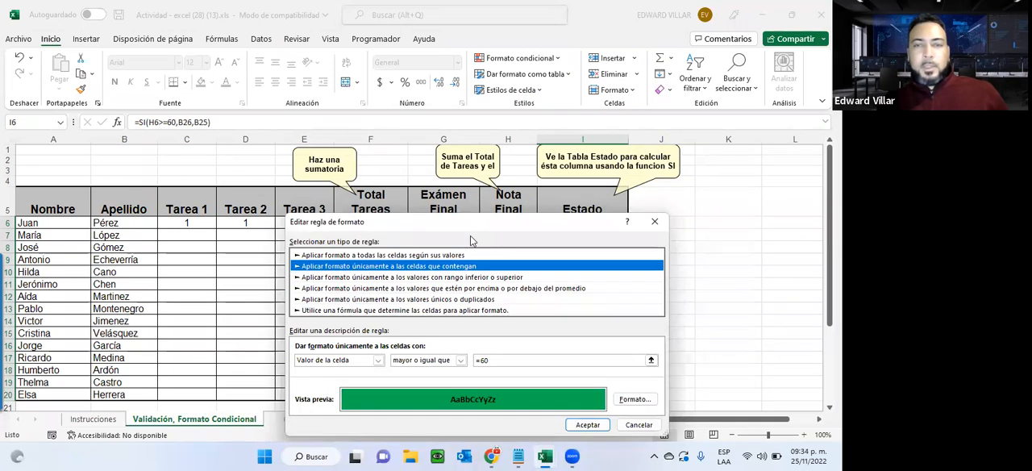
{"action": "left_click_drag", "start_coordinate": [473, 222], "coordinate": [211, 82]}
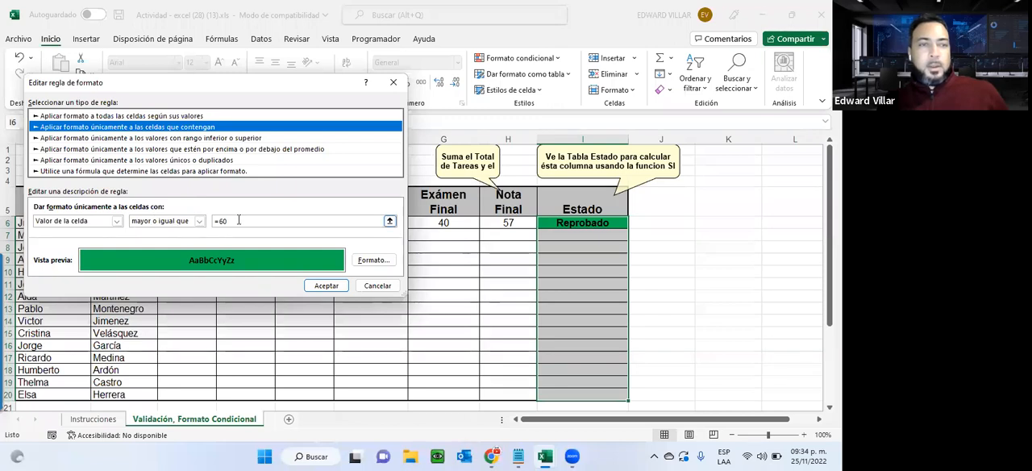
Re-enter 60 as the comparison value of the green rule.
{"action": "left_click", "coordinate": [239, 220]}
{"action": "key", "text": "BackSpace"}
{"action": "key", "text": "BackSpace"}
{"action": "type", "text": "60"}
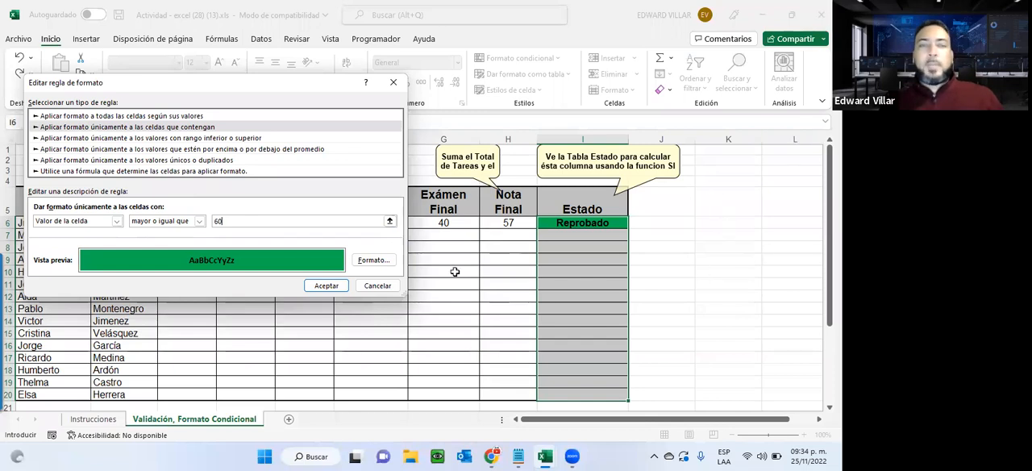
Change the green rule to format cells with specific text containing the value of cell $B$26, and apply the change.
{"action": "left_click", "coordinate": [116, 221]}
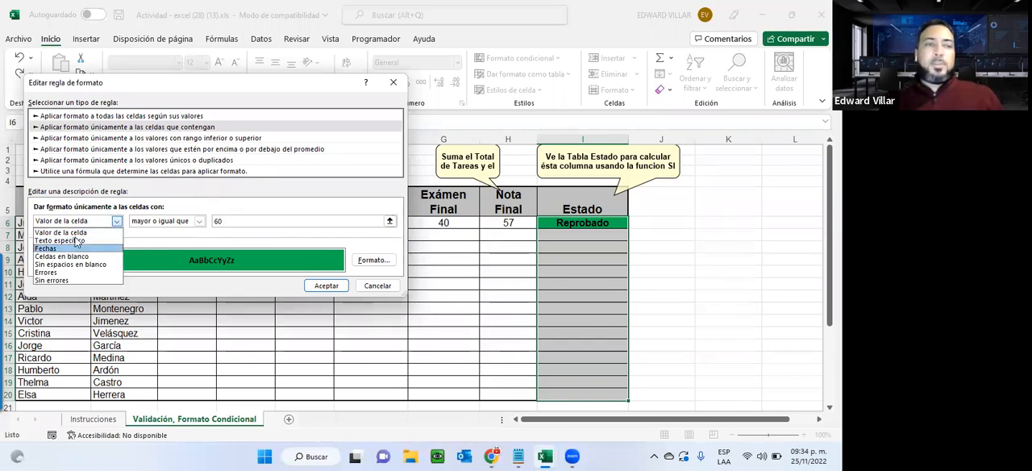
{"action": "left_click", "coordinate": [73, 240]}
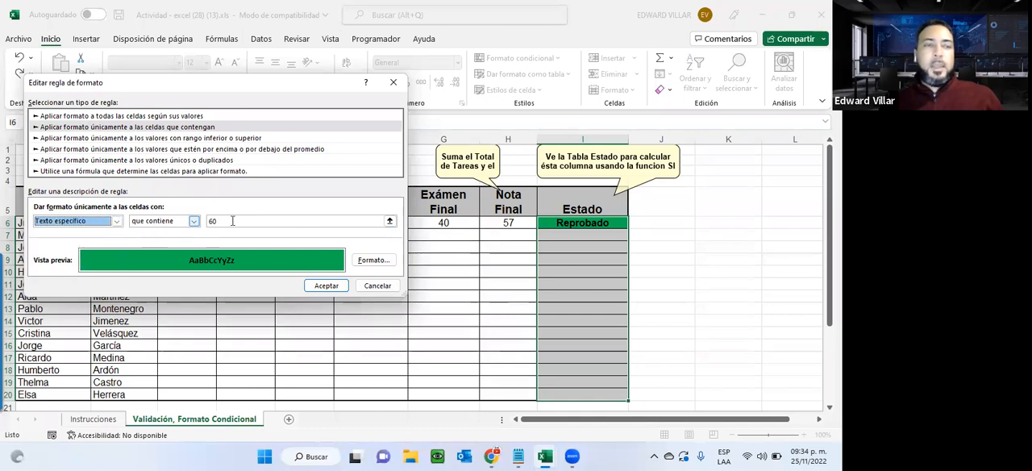
{"action": "left_click", "coordinate": [216, 223]}
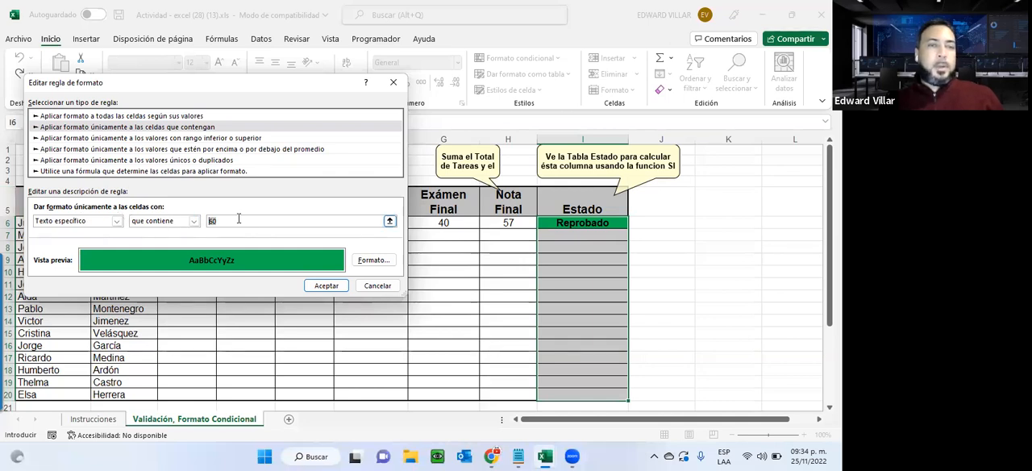
{"action": "scroll", "coordinate": [88, 392], "scroll_direction": "down", "scroll_amount": 3}
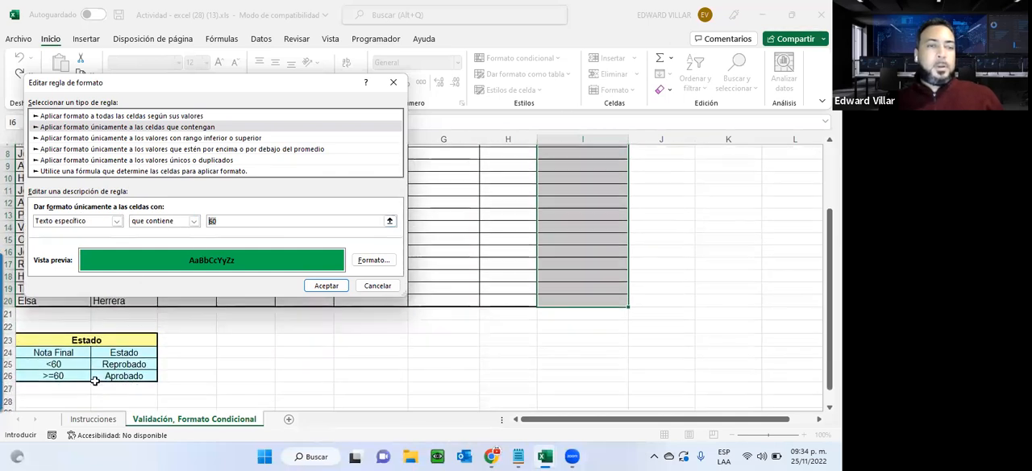
{"action": "left_click", "coordinate": [96, 378]}
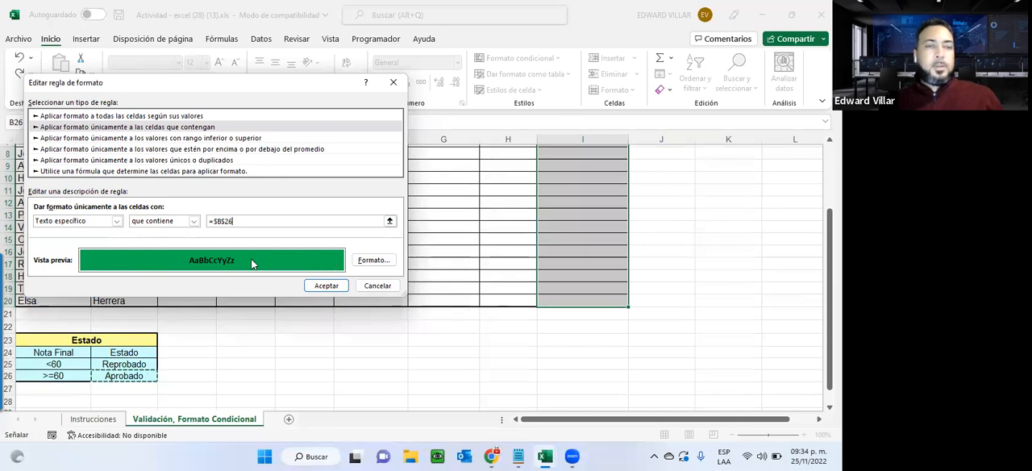
{"action": "left_click", "coordinate": [331, 287]}
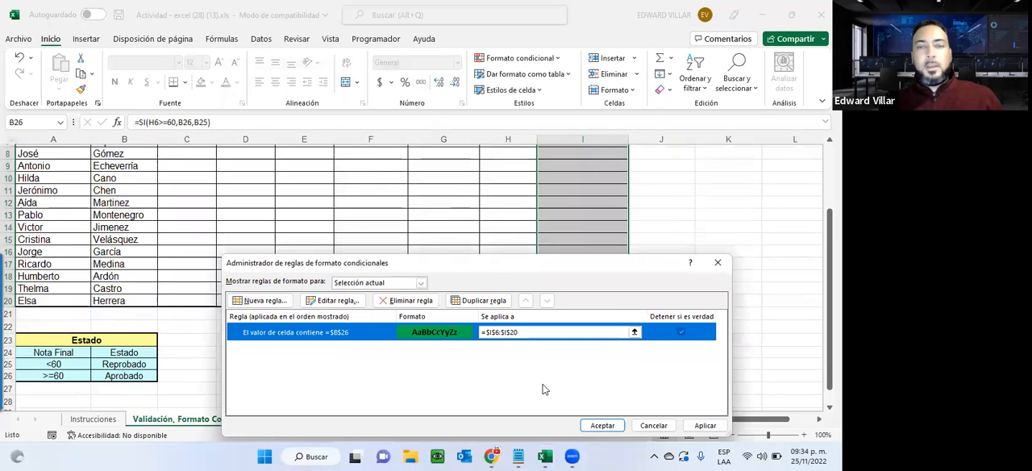
{"action": "left_click_drag", "start_coordinate": [580, 266], "coordinate": [466, 115]}
{"action": "left_click", "coordinate": [579, 278]}
{"action": "left_click", "coordinate": [488, 275]}
{"action": "scroll", "coordinate": [438, 334], "scroll_direction": "up", "scroll_amount": 3}
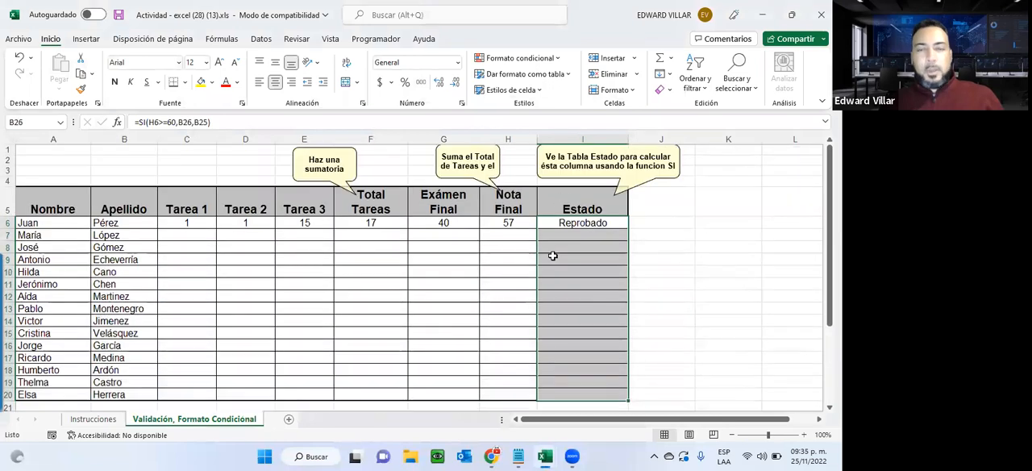
Start a second conditional formatting rule for the Estado cells, for specific text containing the value of cell $B$25.
{"action": "left_click", "coordinate": [508, 64]}
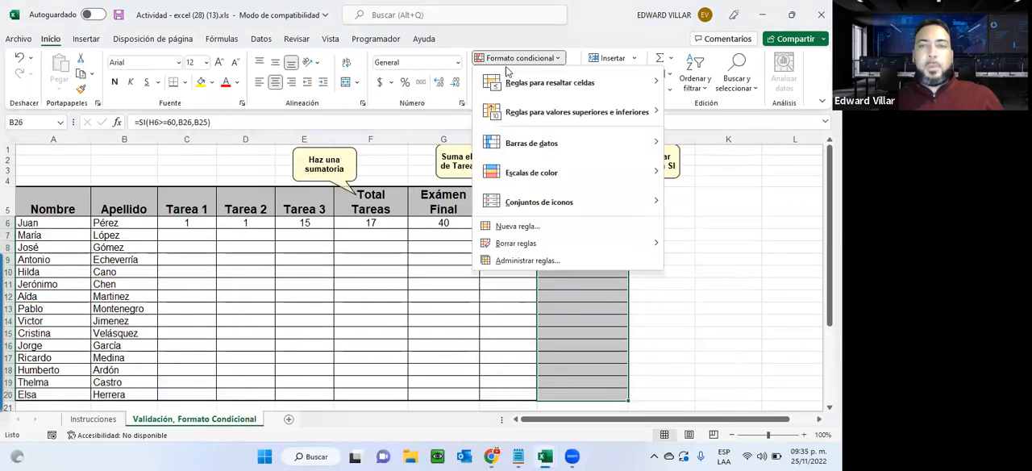
{"action": "left_click", "coordinate": [490, 226]}
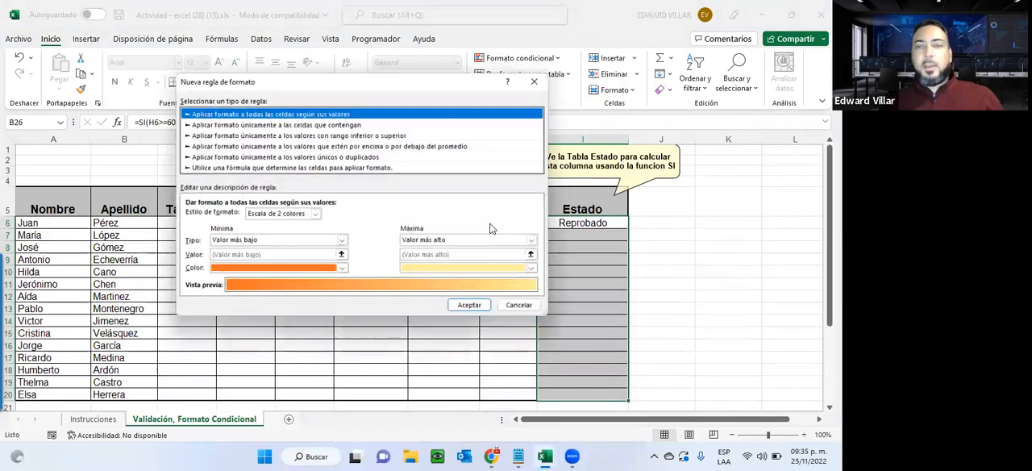
{"action": "left_click", "coordinate": [286, 123]}
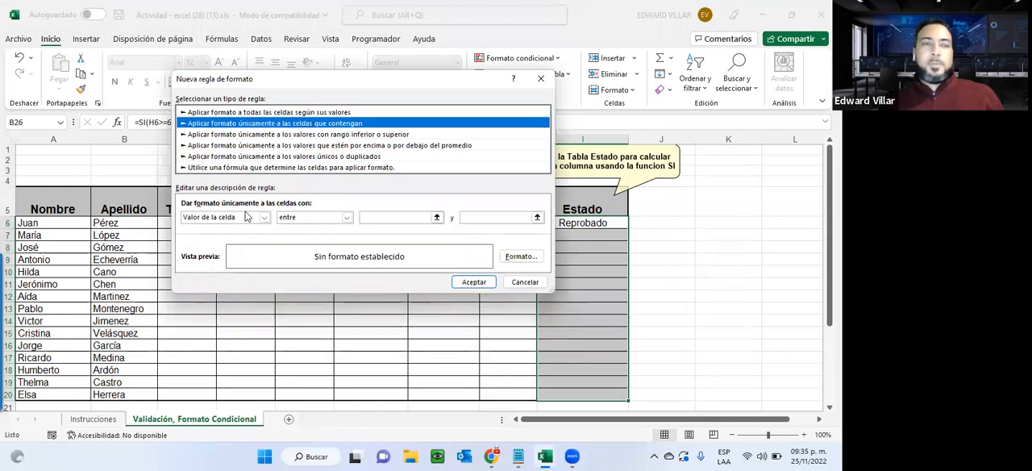
{"action": "left_click", "coordinate": [242, 219]}
{"action": "left_click", "coordinate": [234, 233]}
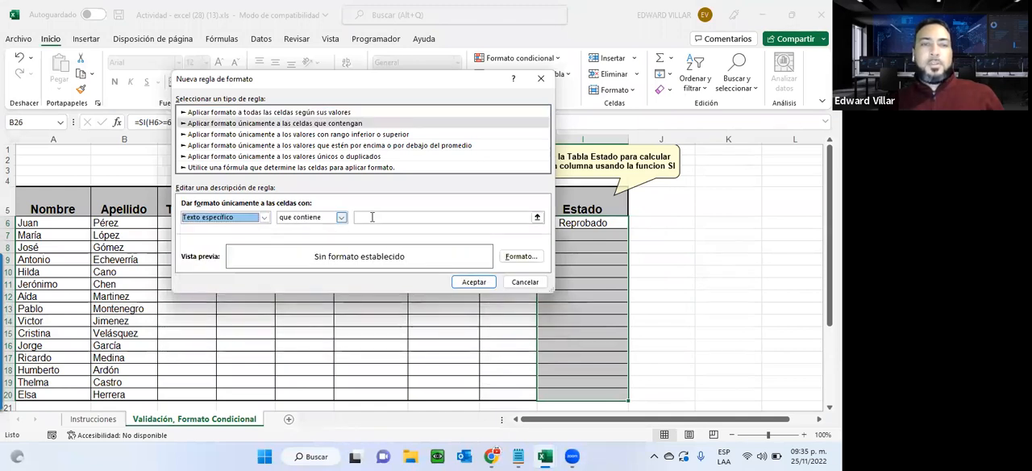
{"action": "left_click", "coordinate": [374, 218]}
{"action": "scroll", "coordinate": [121, 309], "scroll_direction": "down", "scroll_amount": 2}
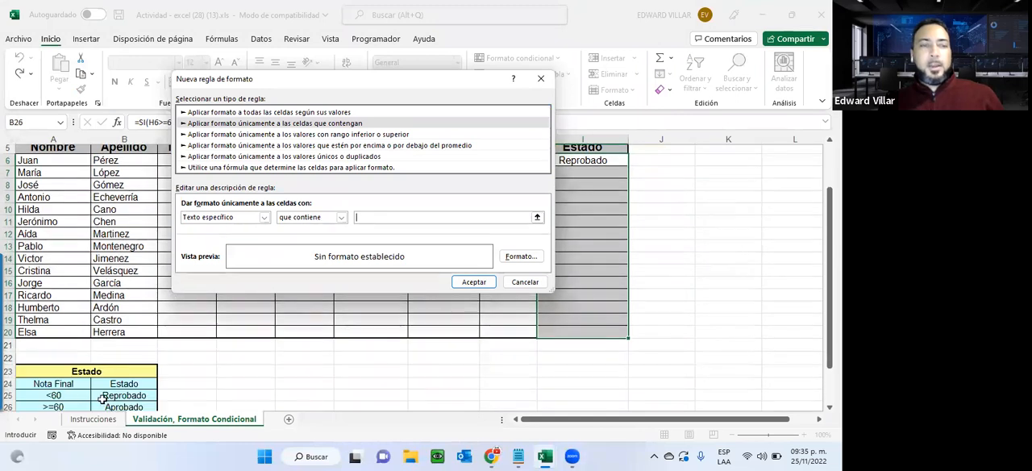
{"action": "left_click", "coordinate": [103, 397]}
Give the second rule a red fill and a bold font, and apply it to the Estado cells.
{"action": "left_click", "coordinate": [512, 258]}
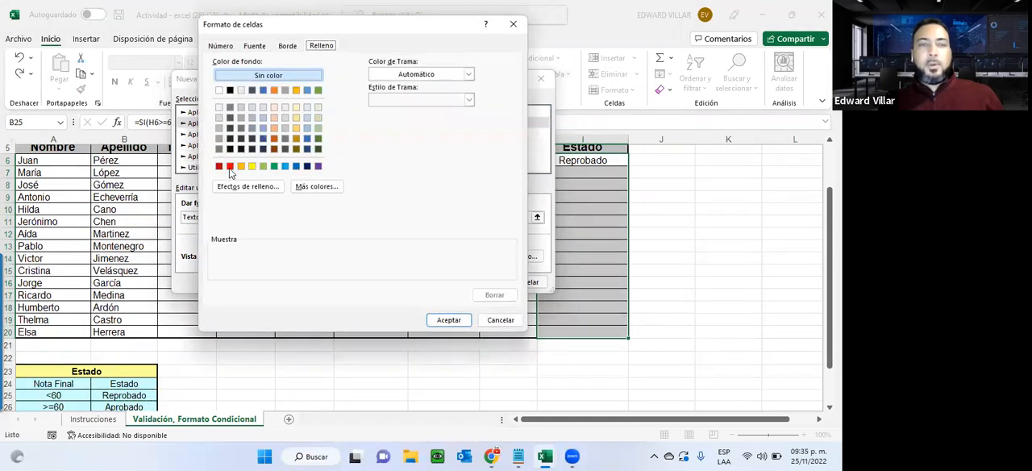
{"action": "left_click", "coordinate": [229, 166]}
{"action": "left_click", "coordinate": [254, 45]}
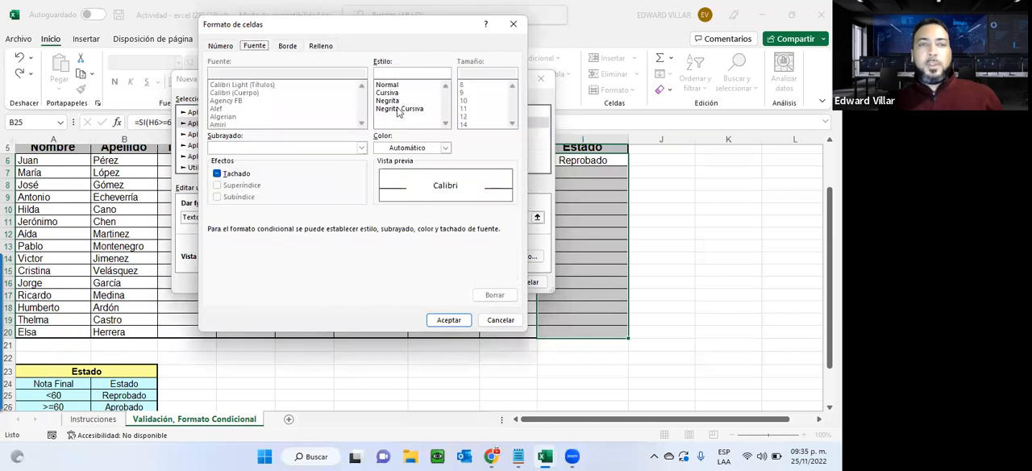
{"action": "left_click", "coordinate": [388, 100]}
{"action": "left_click", "coordinate": [448, 320]}
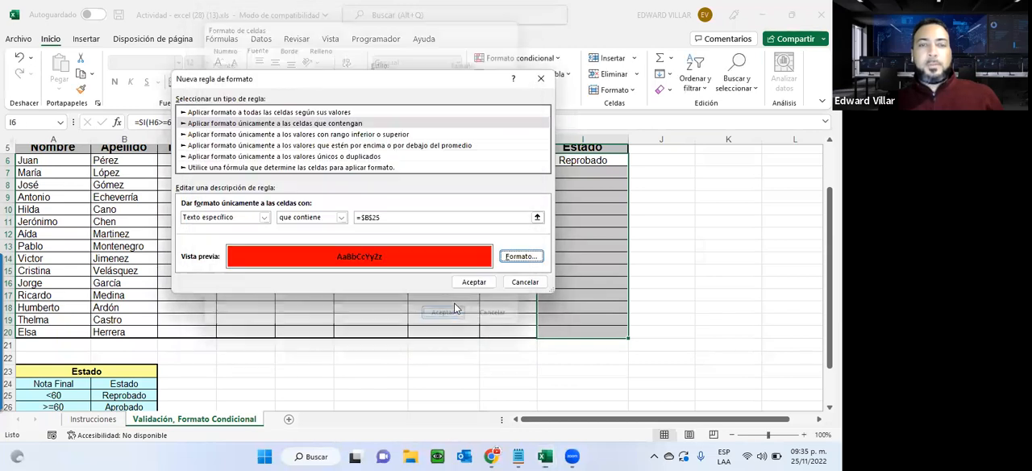
{"action": "left_click", "coordinate": [474, 283]}
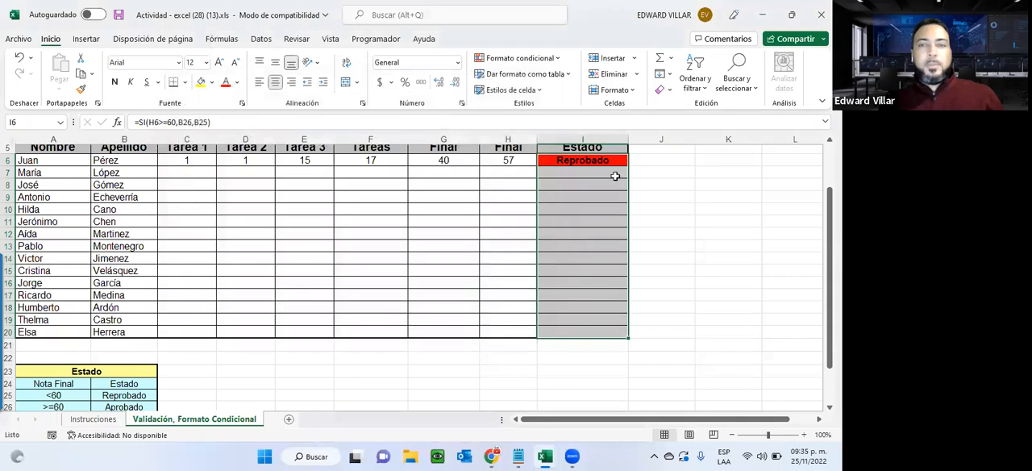
Set the first student's Tarea 1 grade in cell C6 to 20.
{"action": "scroll", "coordinate": [486, 303], "scroll_direction": "up", "scroll_amount": 2}
{"action": "left_click", "coordinate": [486, 304]}
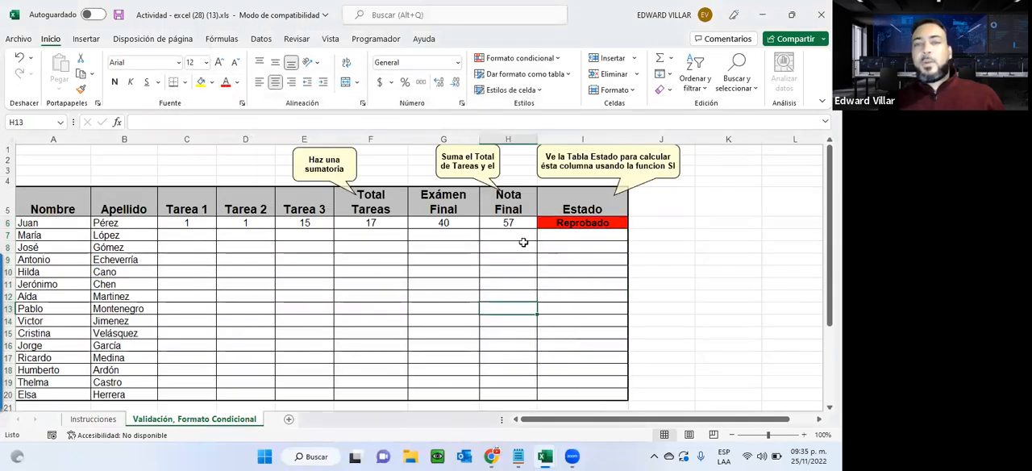
{"action": "left_click", "coordinate": [195, 220]}
{"action": "type", "text": "20"}
{"action": "key", "text": "Return"}
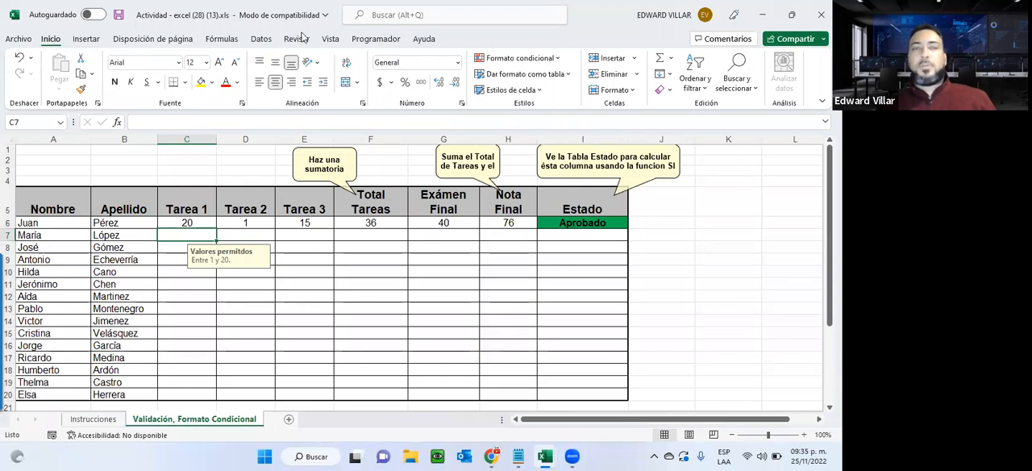
Review the data validation settings of Tarea 1 cell C7 and close them without changes.
{"action": "left_click", "coordinate": [262, 39]}
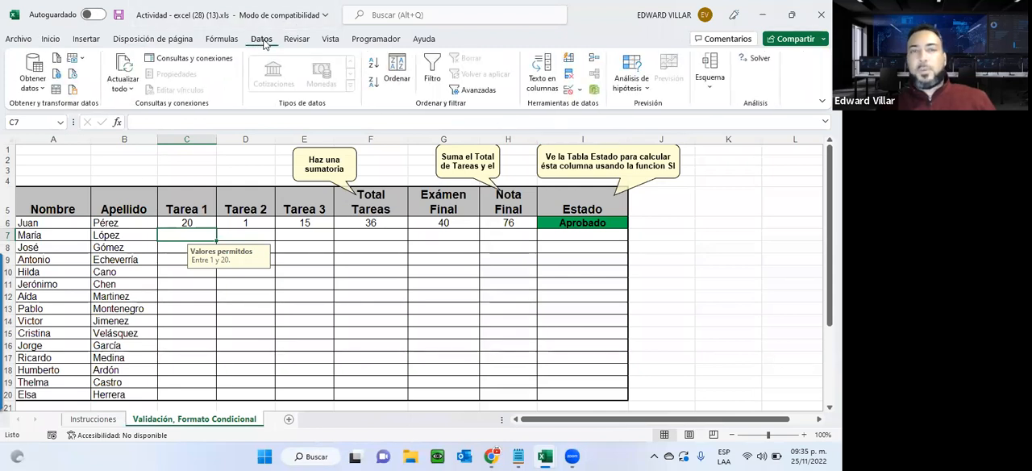
{"action": "left_click", "coordinate": [569, 92]}
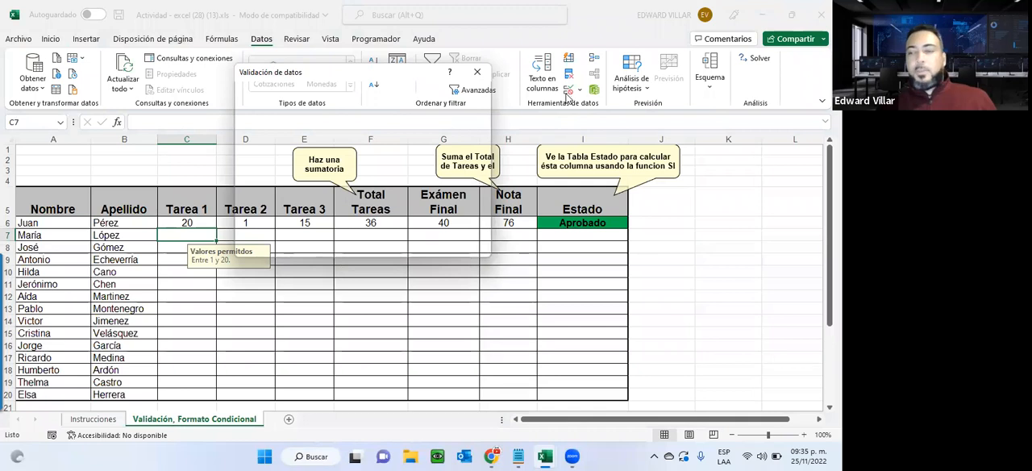
{"action": "left_click", "coordinate": [466, 247]}
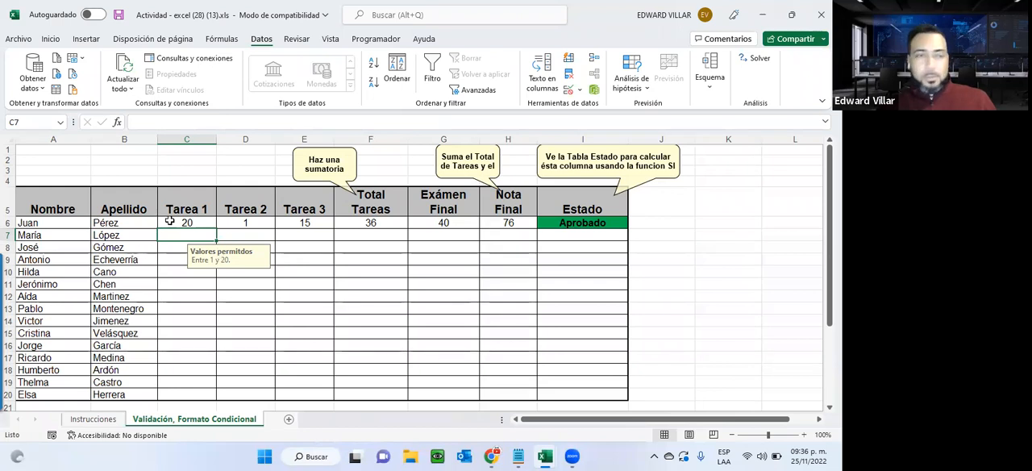
Unlock the Tarea 1 to Tarea 3 grade cells C6:E20 by turning off the Bloqueada protection option.
{"action": "left_click_drag", "start_coordinate": [171, 222], "coordinate": [295, 395]}
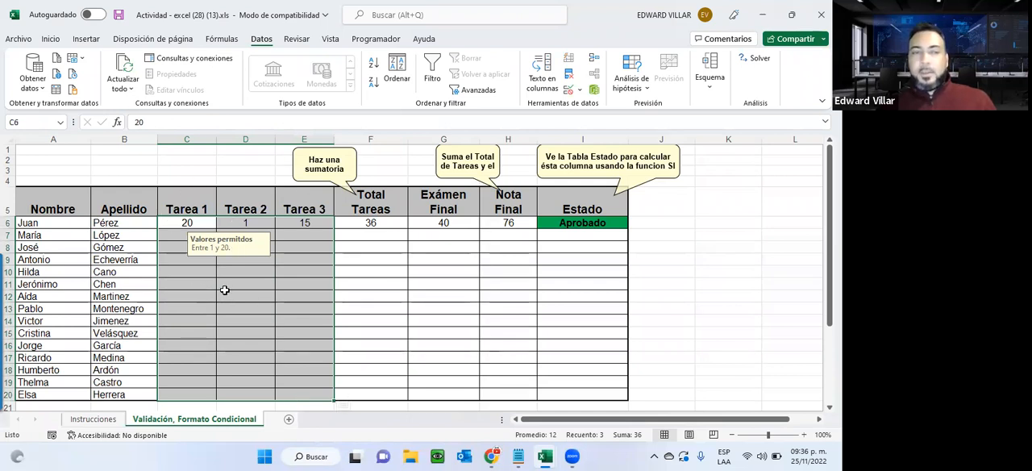
{"action": "right_click", "coordinate": [295, 269]}
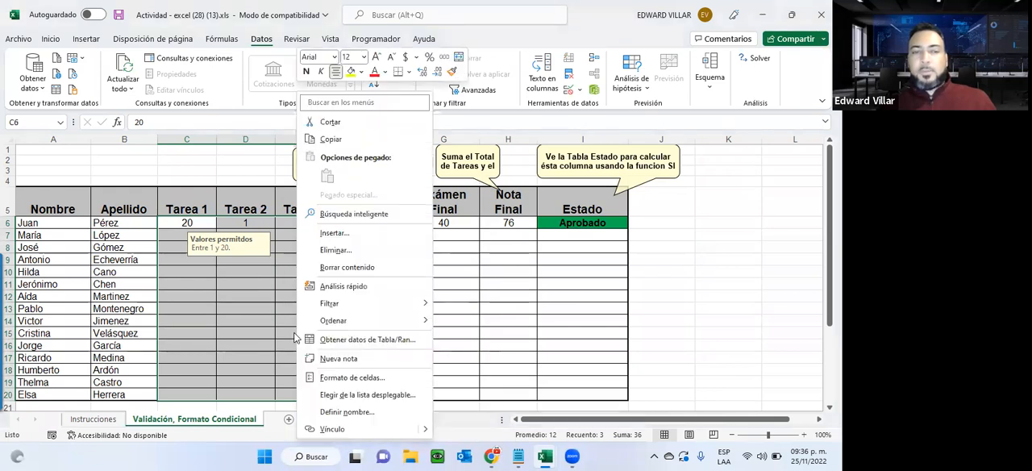
{"action": "left_click", "coordinate": [348, 378]}
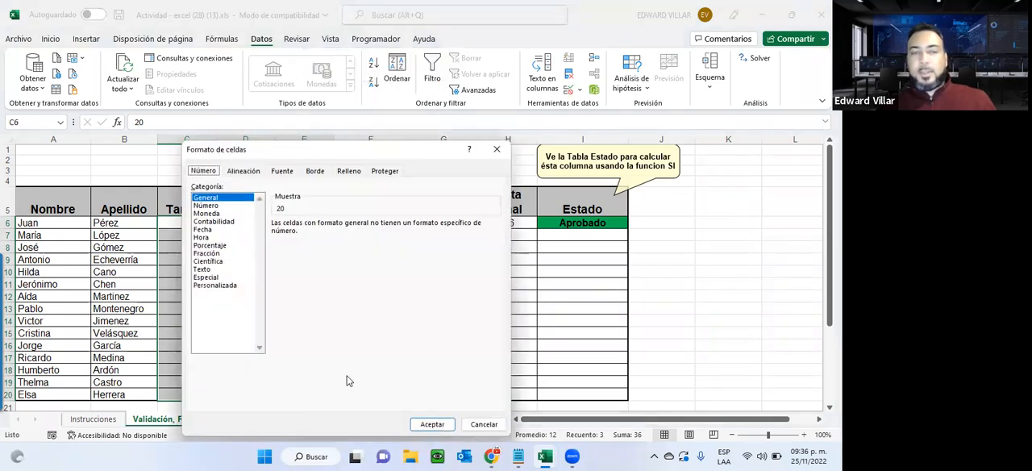
{"action": "left_click", "coordinate": [384, 173]}
{"action": "left_click", "coordinate": [195, 187]}
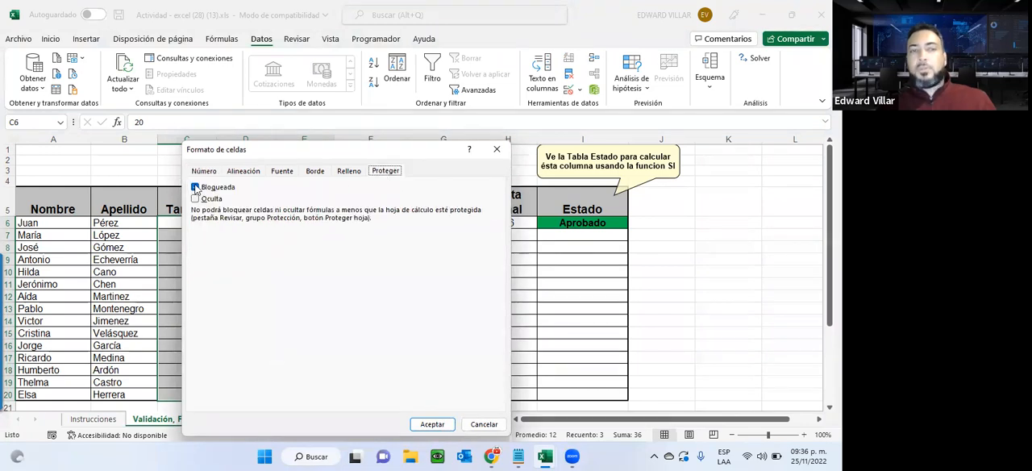
{"action": "left_click", "coordinate": [195, 188]}
{"action": "left_click_drag", "start_coordinate": [245, 151], "coordinate": [260, 67]}
{"action": "left_click", "coordinate": [436, 341]}
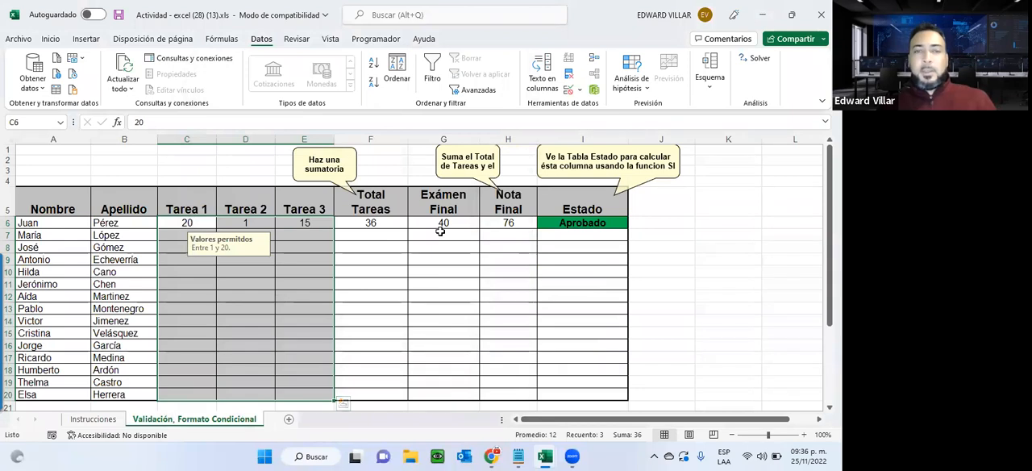
Unlock the Exámen Final cells G6:G20 by turning off the Bloqueada protection option.
{"action": "left_click_drag", "start_coordinate": [440, 226], "coordinate": [428, 395]}
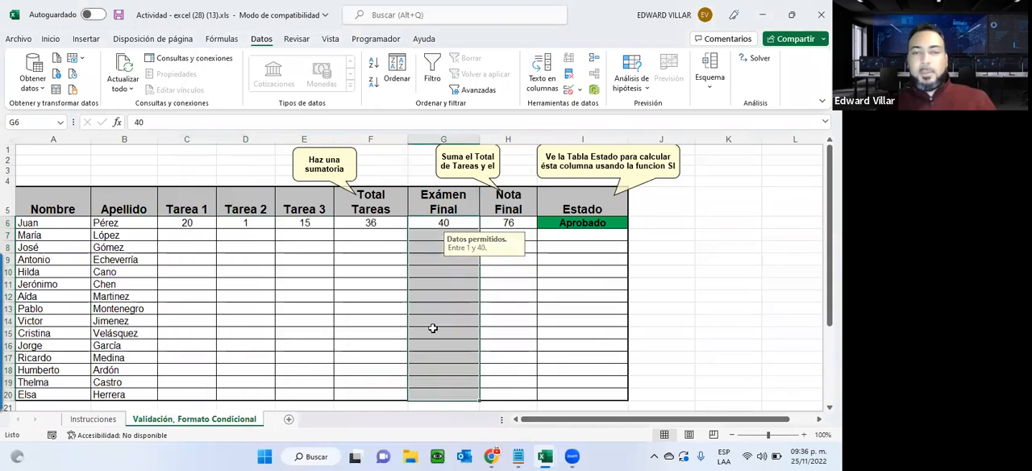
{"action": "right_click", "coordinate": [445, 277]}
{"action": "left_click", "coordinate": [465, 378]}
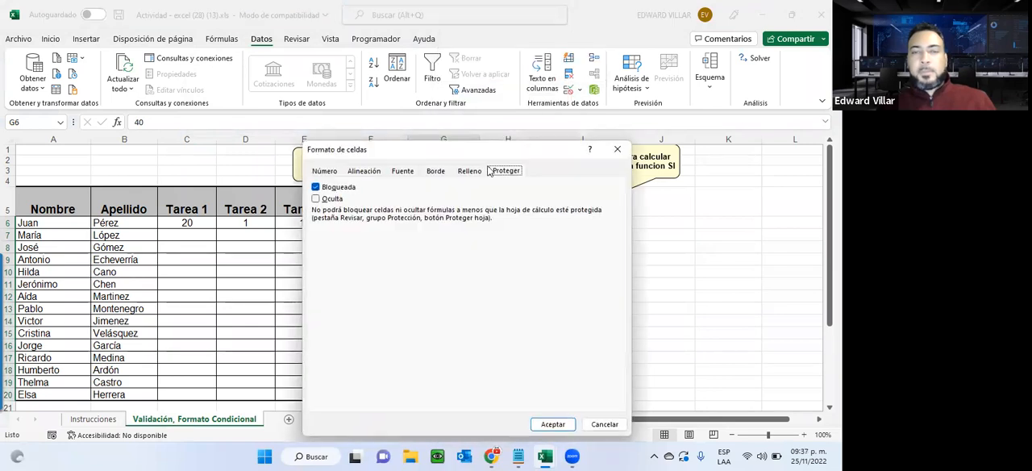
{"action": "left_click", "coordinate": [352, 187]}
{"action": "left_click_drag", "start_coordinate": [346, 146], "coordinate": [291, 31]}
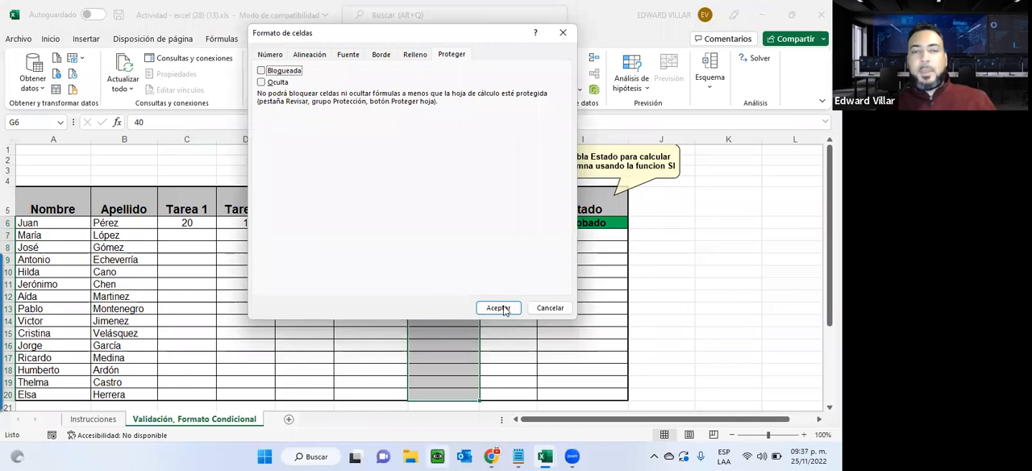
{"action": "key", "text": "Return"}
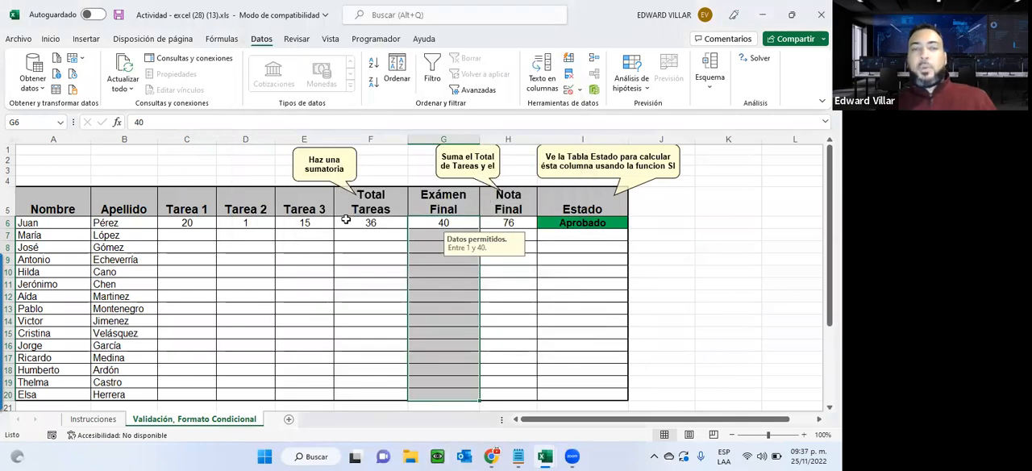
{"action": "left_click_drag", "start_coordinate": [345, 221], "coordinate": [352, 333]}
{"action": "left_click_drag", "start_coordinate": [521, 224], "coordinate": [517, 307]}
{"action": "left_click_drag", "start_coordinate": [554, 226], "coordinate": [571, 345]}
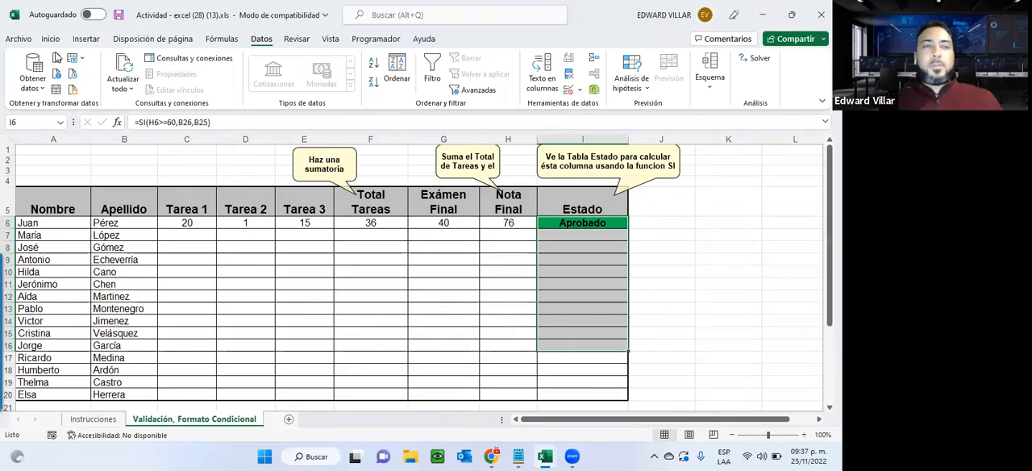
Protect the current sheet with the default permissions, entering and confirming a sheet protection password.
{"action": "left_click", "coordinate": [16, 40]}
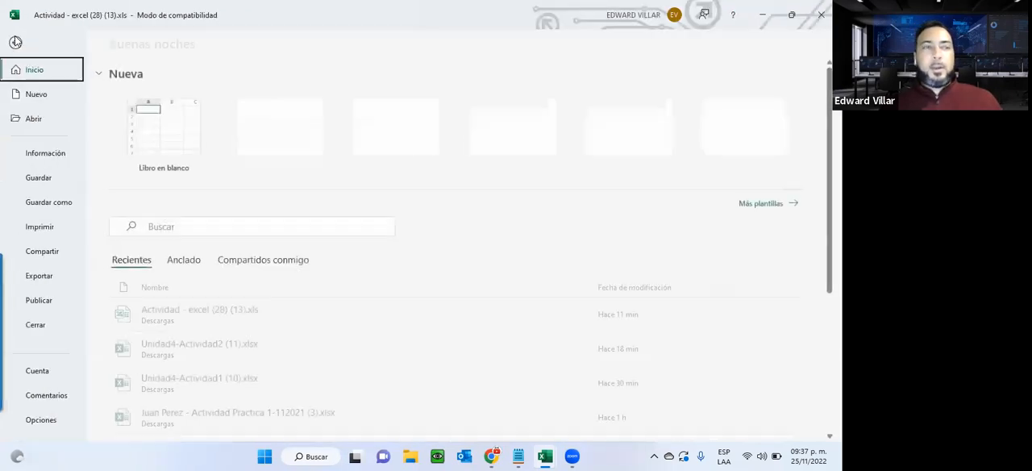
{"action": "left_click", "coordinate": [34, 163]}
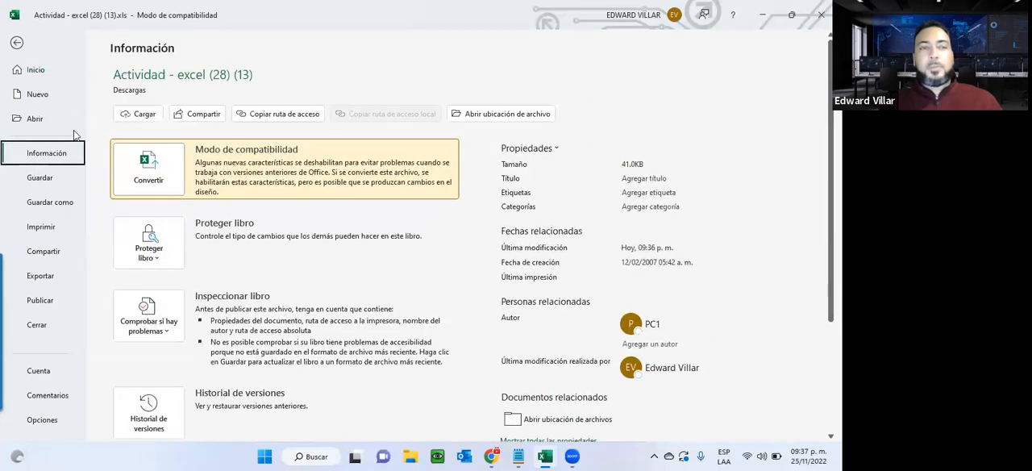
{"action": "left_click", "coordinate": [175, 263]}
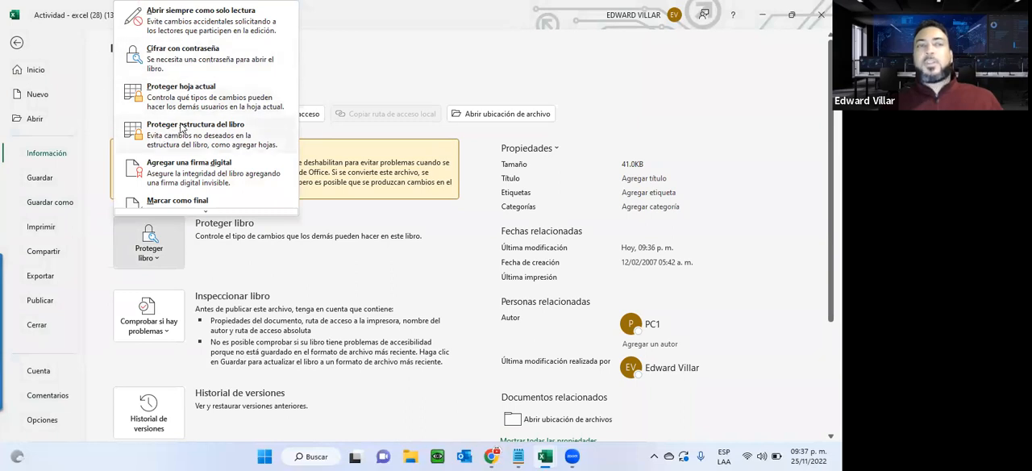
{"action": "left_click", "coordinate": [182, 94]}
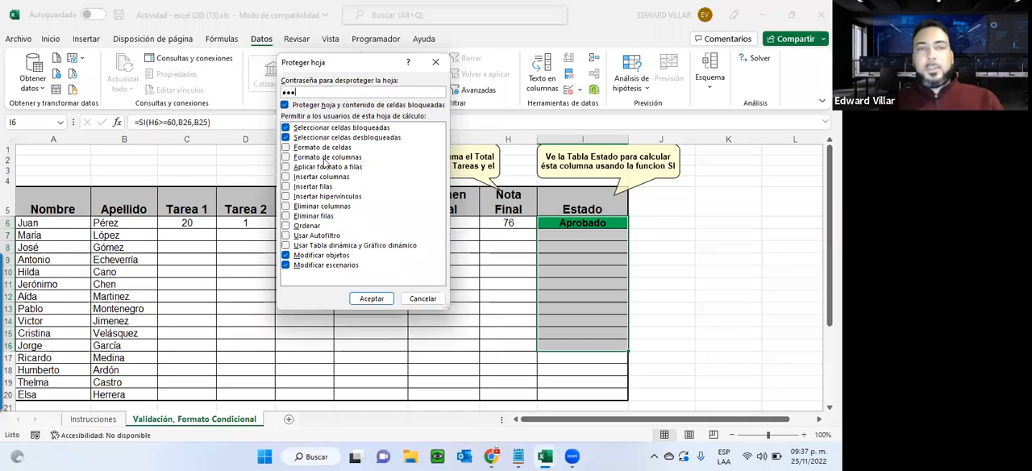
{"action": "left_click", "coordinate": [355, 300]}
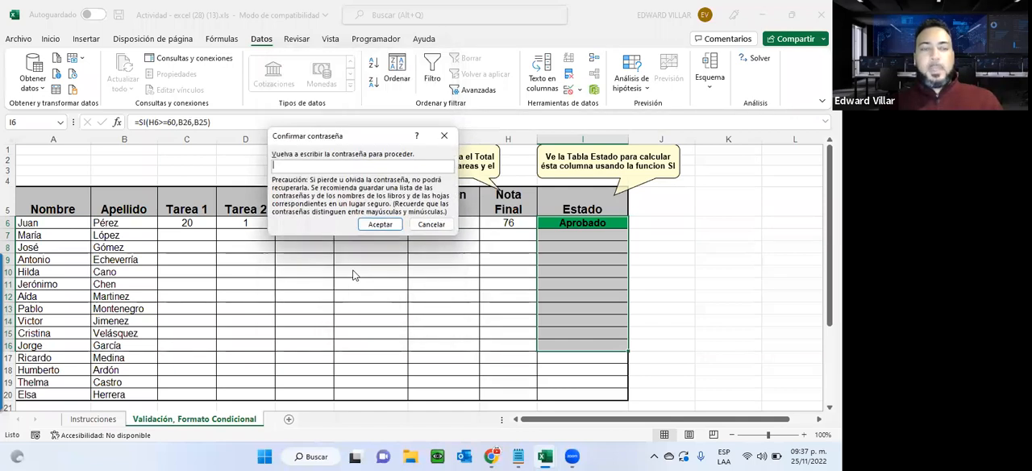
{"action": "left_click", "coordinate": [376, 224]}
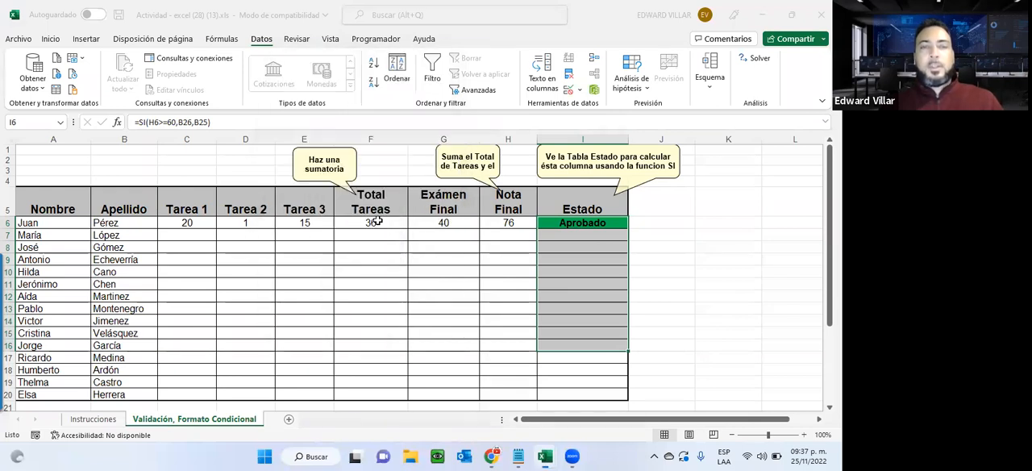
Set the first student's Tarea 2 and Tarea 3 grades in cells D6 and E6 to 20.
{"action": "left_click", "coordinate": [279, 269]}
{"action": "left_click", "coordinate": [185, 223]}
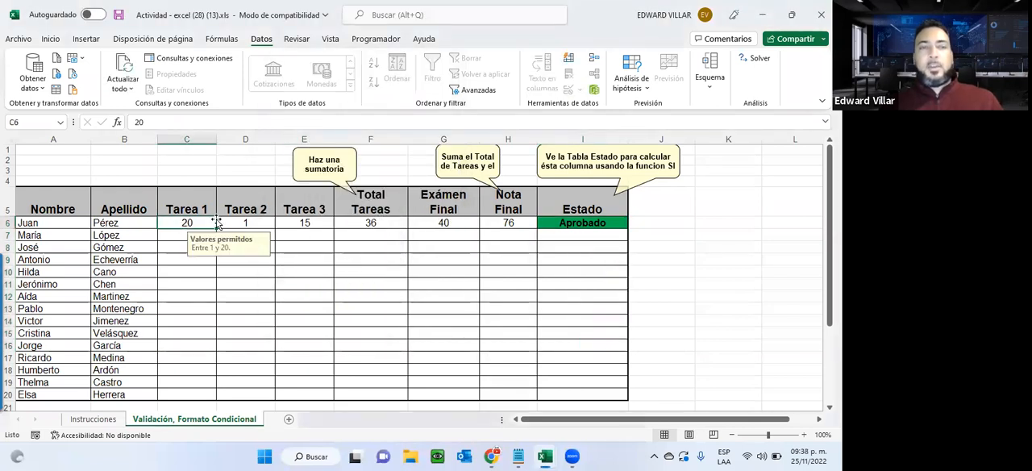
{"action": "left_click", "coordinate": [232, 220]}
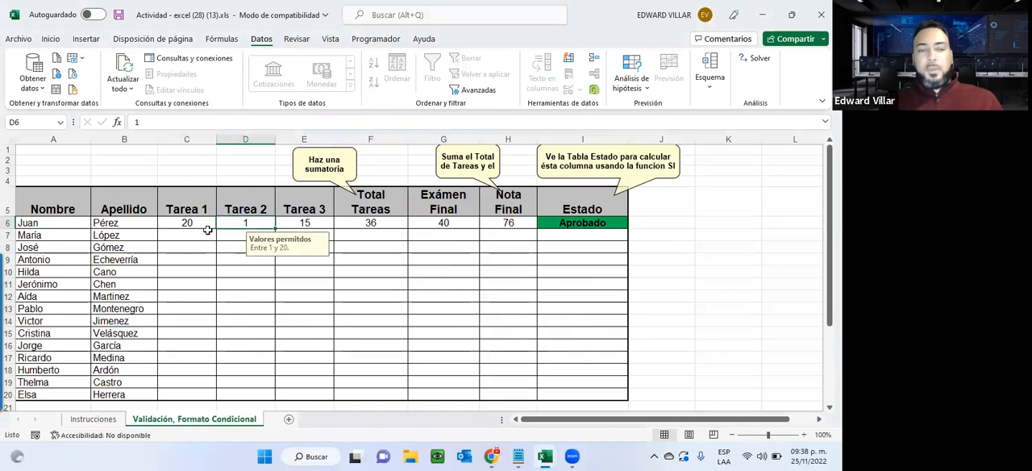
{"action": "type", "text": "20"}
{"action": "key", "text": "Return"}
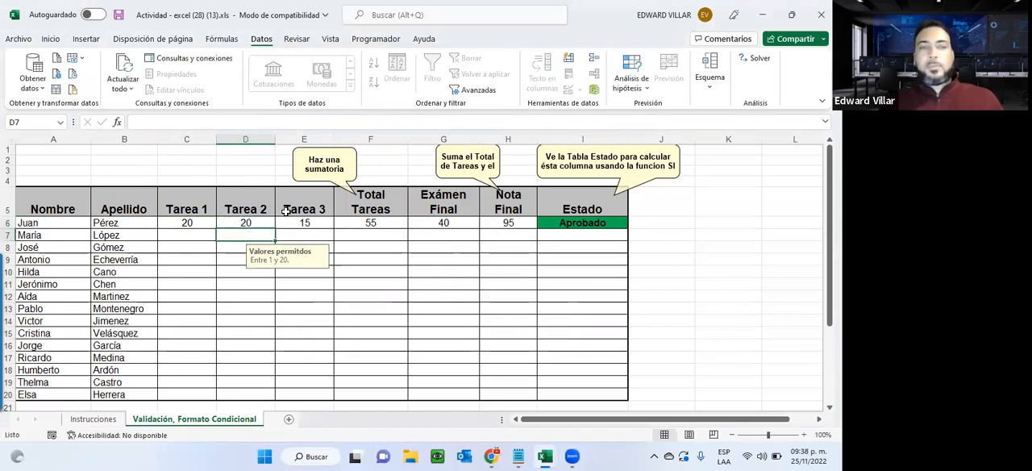
{"action": "left_click", "coordinate": [291, 222]}
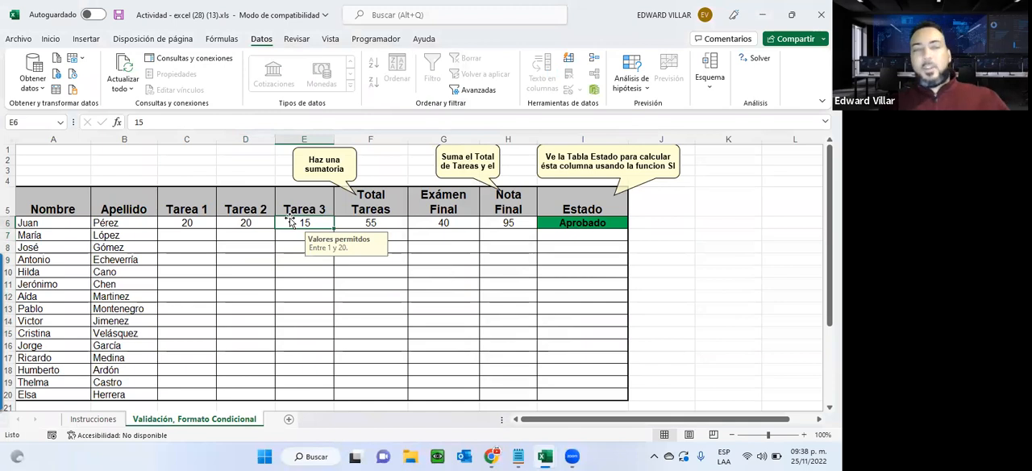
{"action": "type", "text": "20"}
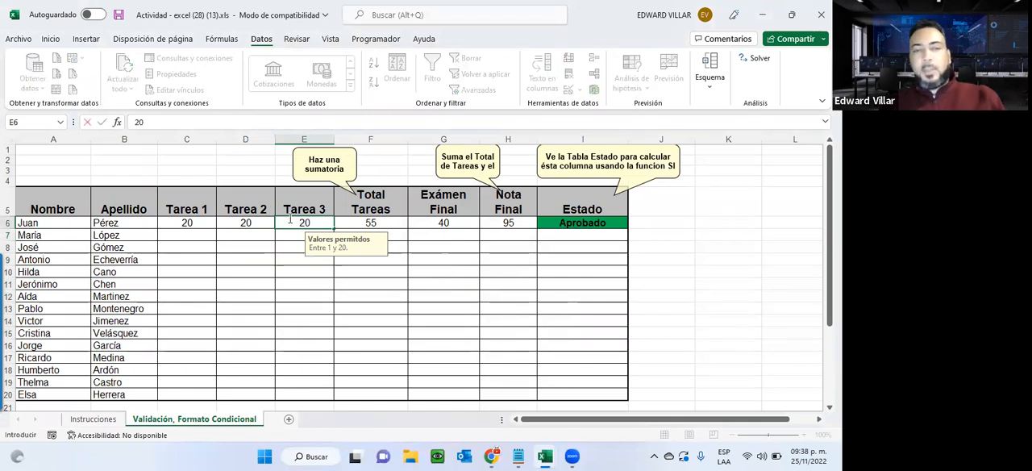
{"action": "key", "text": "Return"}
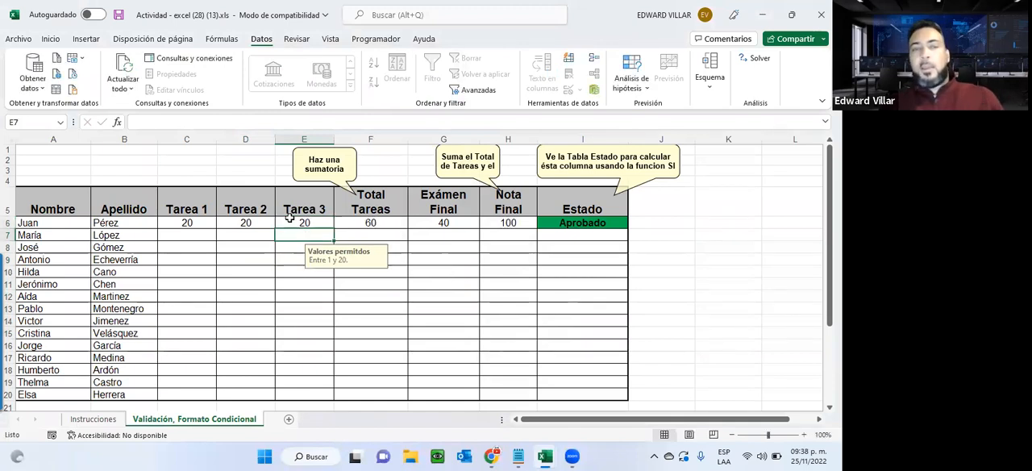
Try to edit the Total Tareas formula in cell F6 on the protected sheet.
{"action": "left_click", "coordinate": [375, 228]}
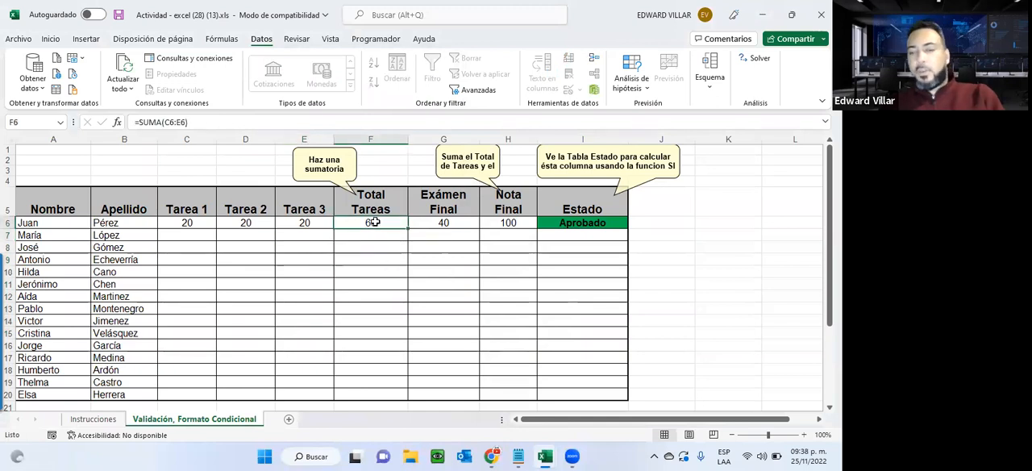
{"action": "double_click", "coordinate": [374, 224]}
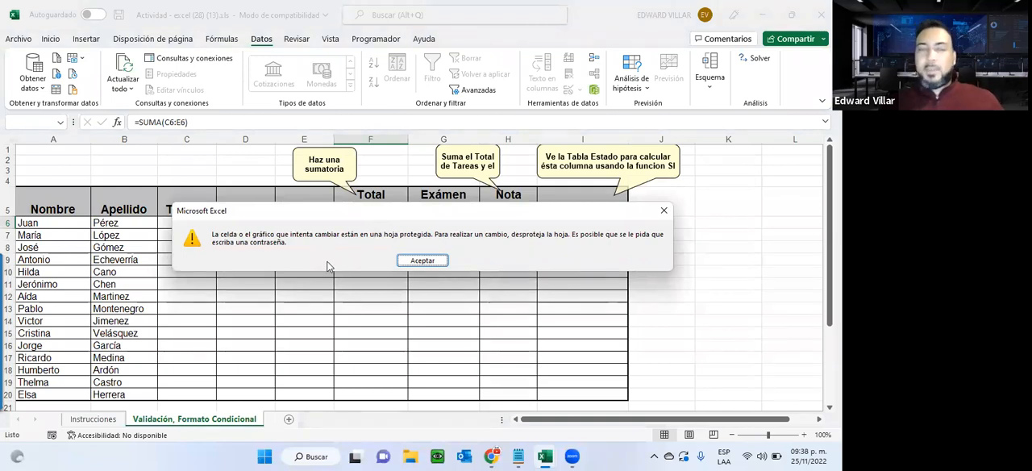
{"action": "left_click", "coordinate": [402, 260]}
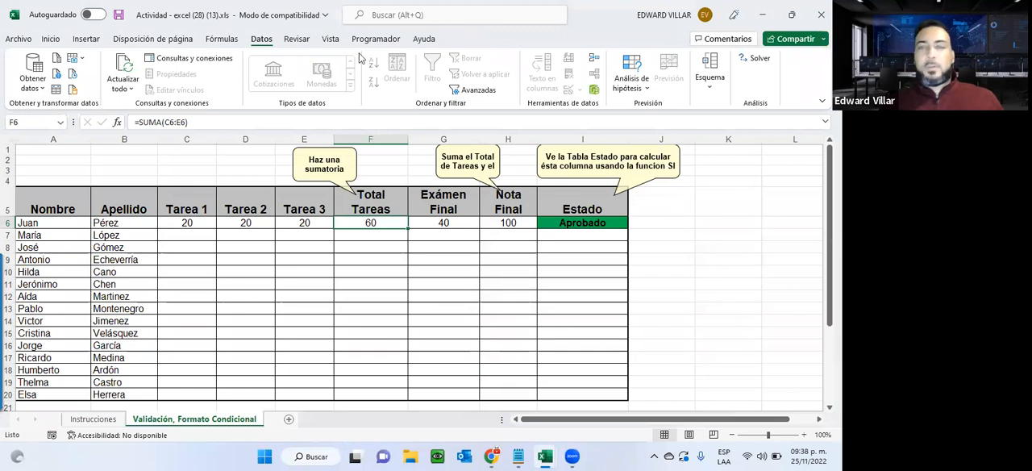
{"action": "left_click", "coordinate": [296, 39]}
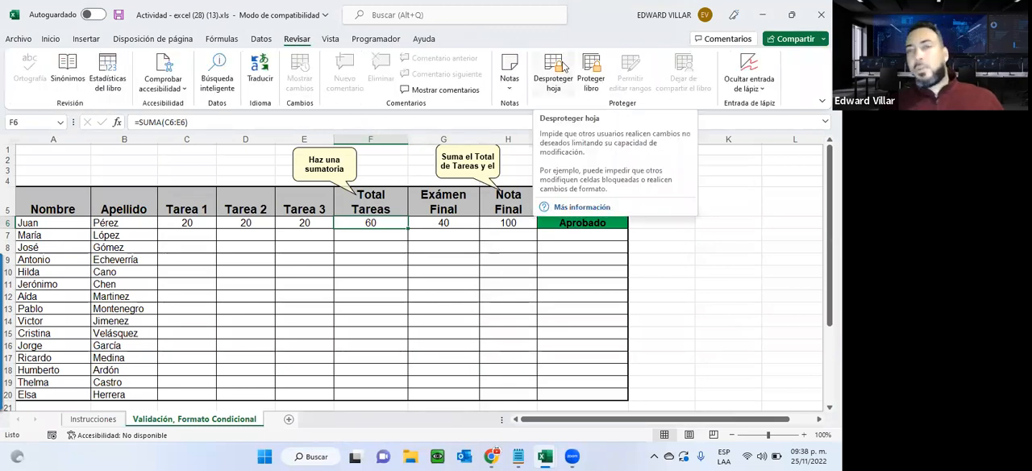
{"action": "left_click", "coordinate": [18, 39]}
{"action": "left_click", "coordinate": [36, 165]}
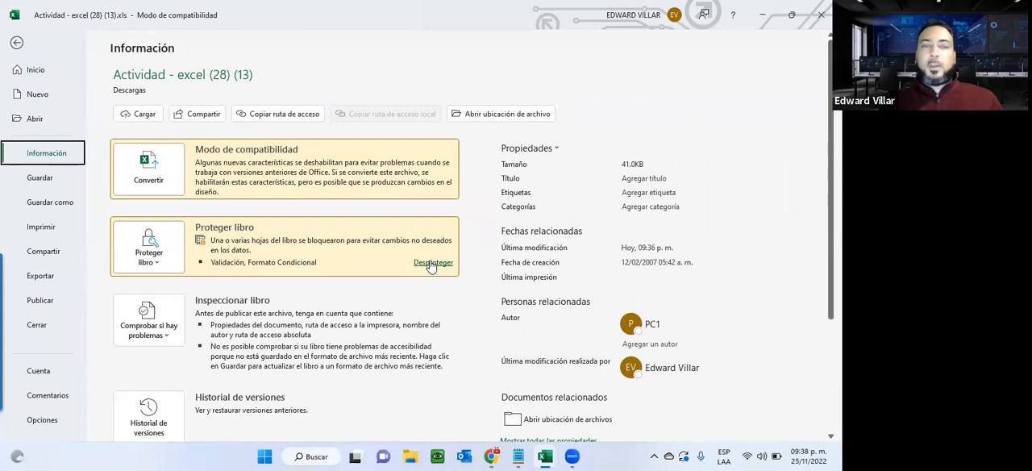
{"action": "left_click", "coordinate": [432, 263]}
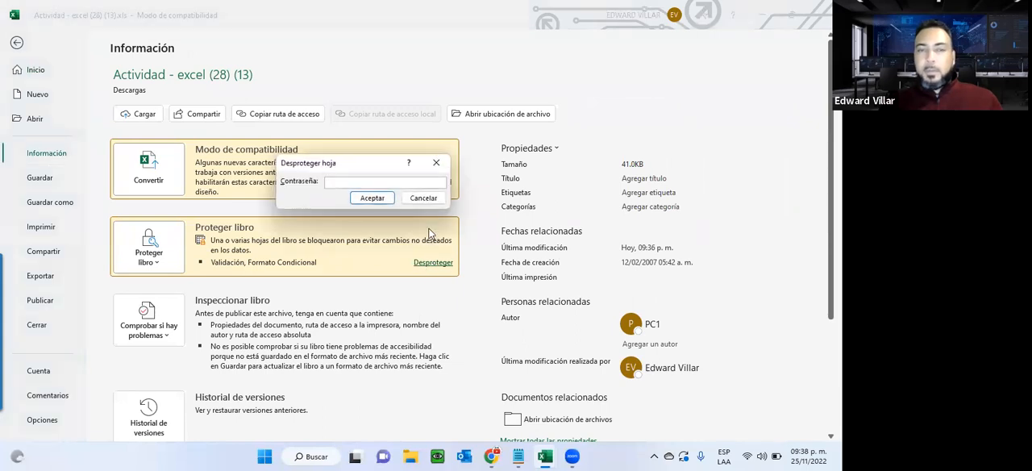
{"action": "left_click", "coordinate": [422, 198]}
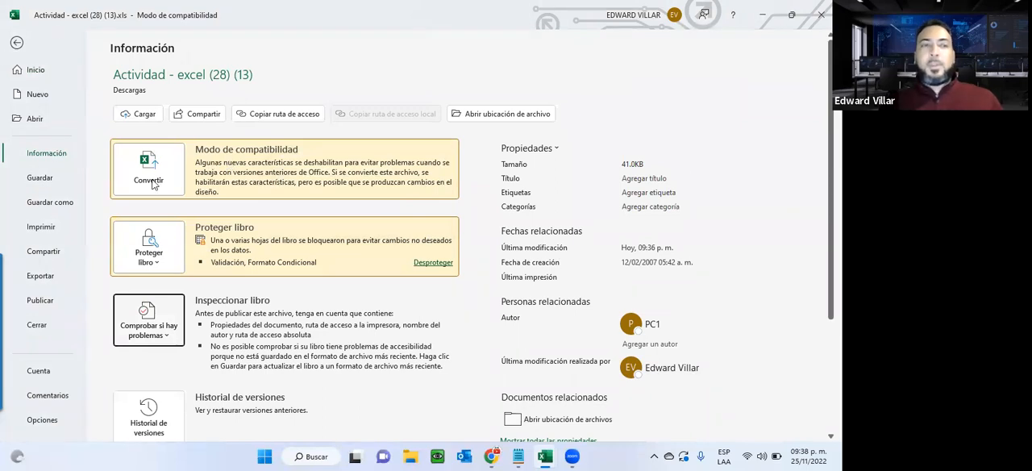
Insert two blank worksheets after the Validación, Formato Condicional sheet and delete them both.
{"action": "left_click", "coordinate": [149, 244]}
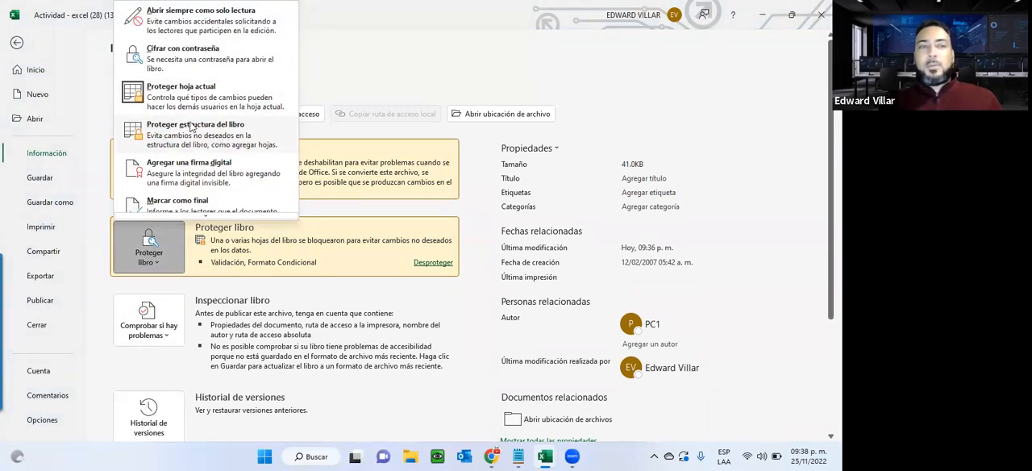
{"action": "left_click", "coordinate": [17, 45]}
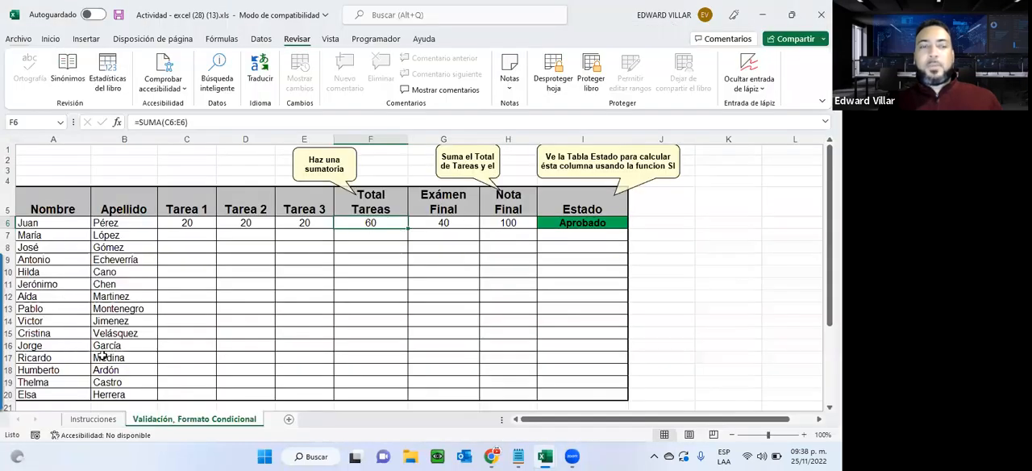
{"action": "left_click", "coordinate": [289, 420]}
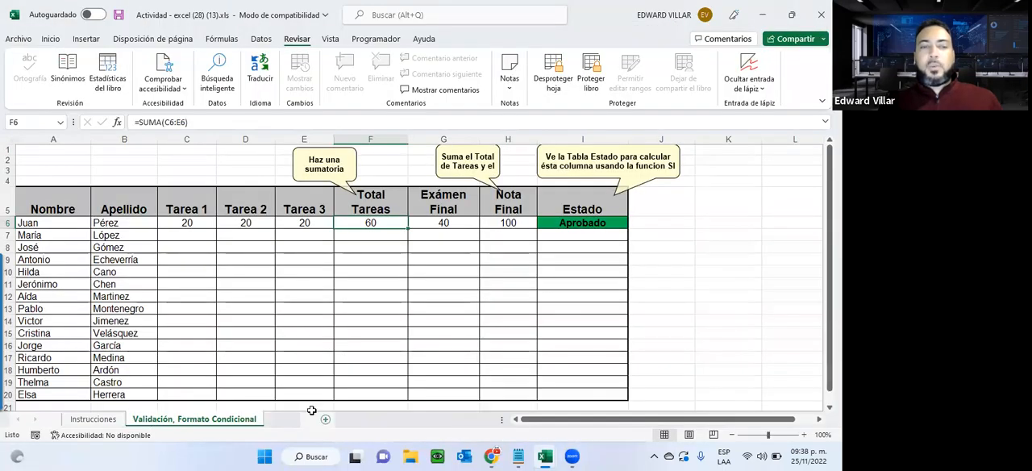
{"action": "left_click", "coordinate": [325, 420]}
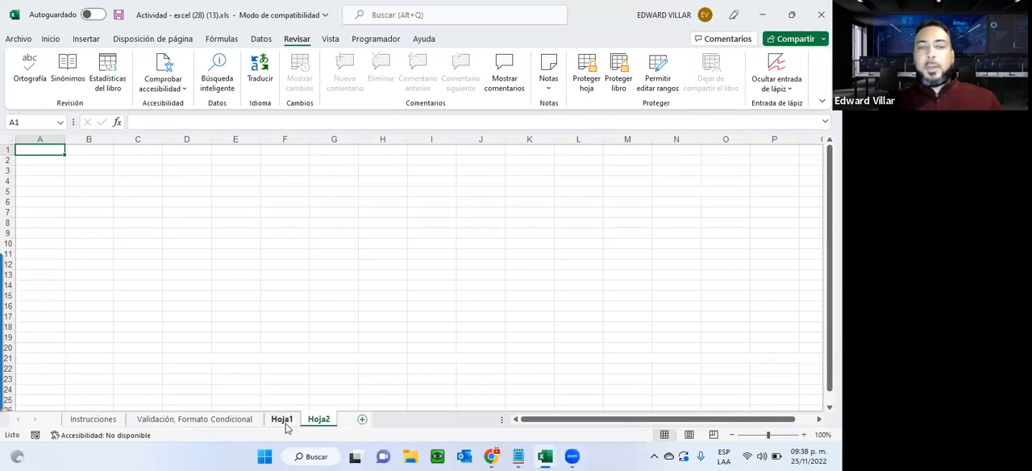
{"action": "right_click", "coordinate": [285, 423]}
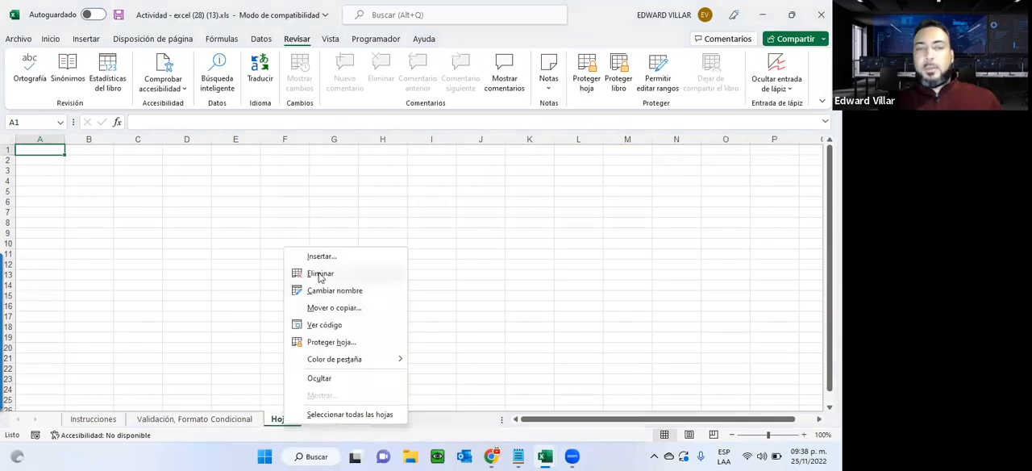
{"action": "left_click", "coordinate": [319, 273]}
{"action": "right_click", "coordinate": [282, 420]}
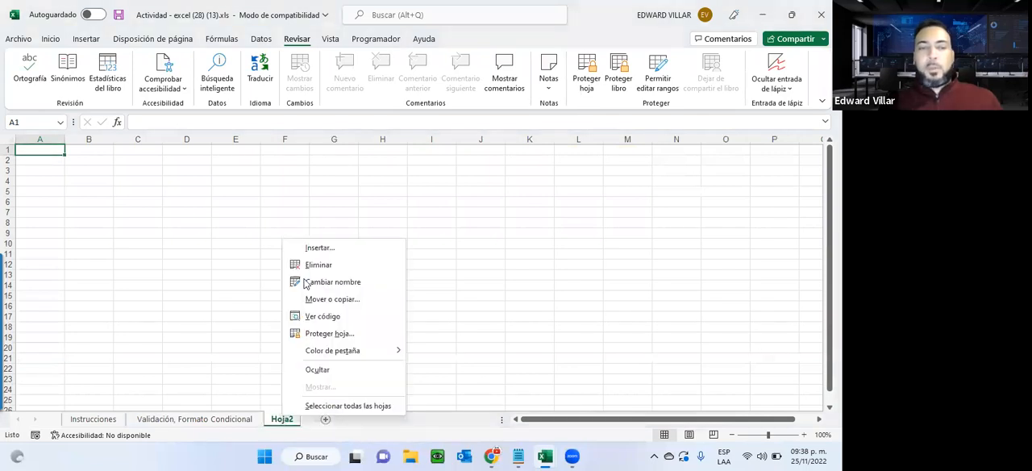
{"action": "left_click", "coordinate": [307, 266]}
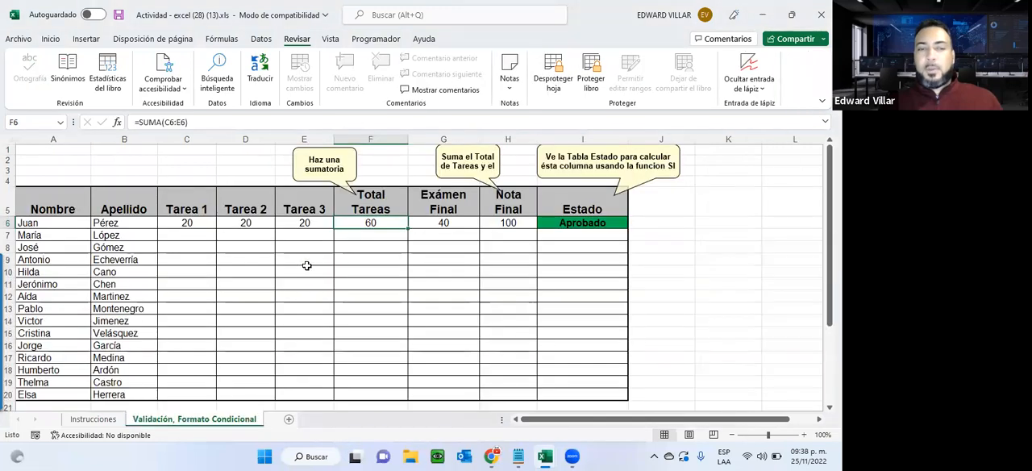
{"action": "right_click", "coordinate": [180, 428]}
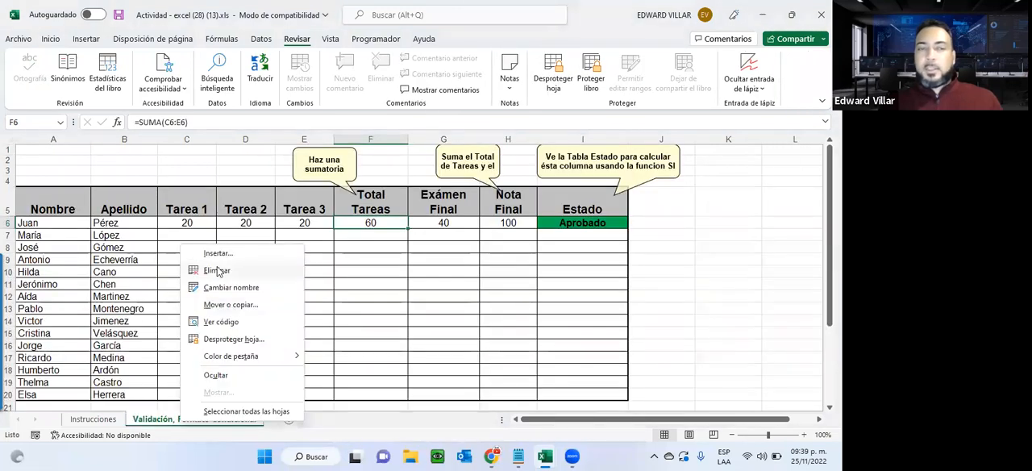
{"action": "left_click", "coordinate": [357, 260]}
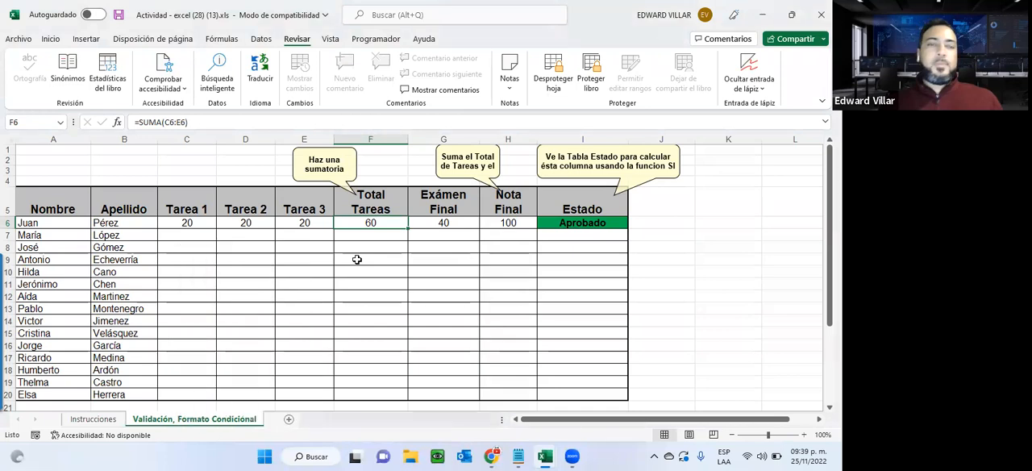
Protect the workbook structure, entering and confirming a password, and check which sheet operations are available for the current sheet.
{"action": "left_click", "coordinate": [19, 39]}
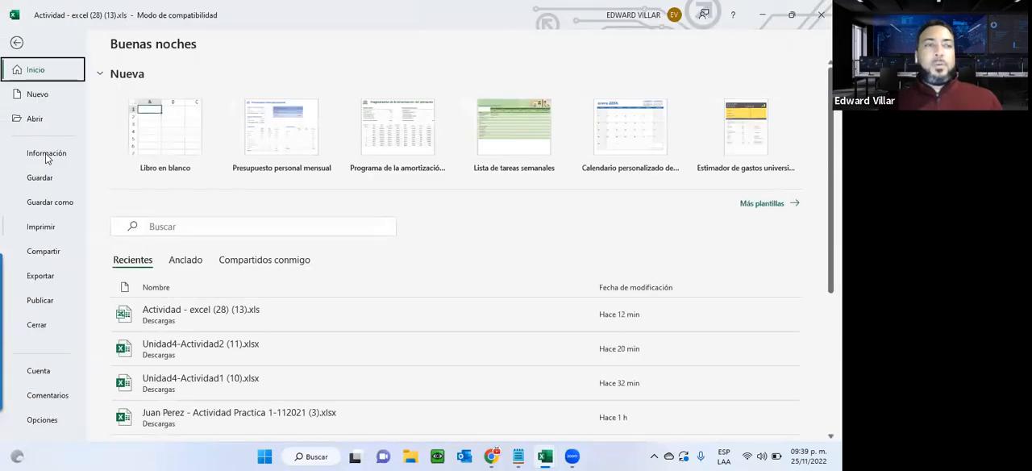
{"action": "left_click", "coordinate": [47, 158]}
{"action": "left_click", "coordinate": [148, 246]}
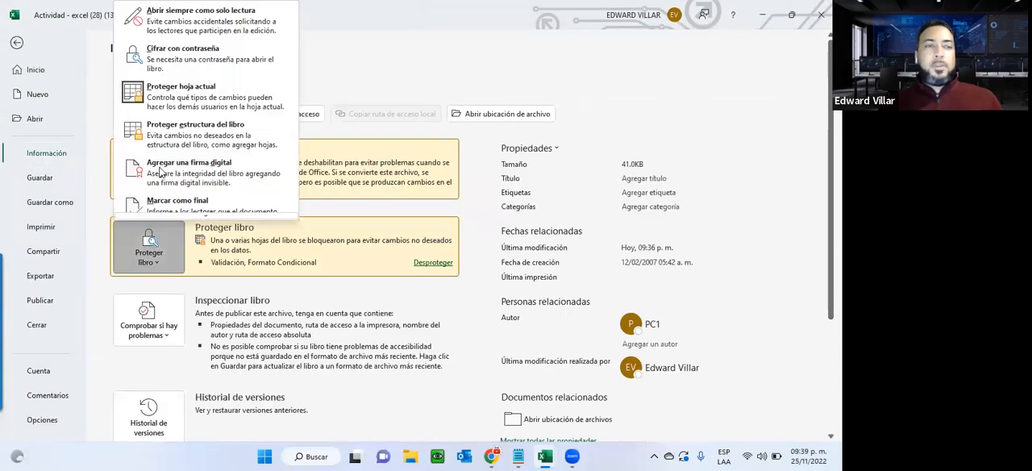
{"action": "left_click", "coordinate": [210, 132]}
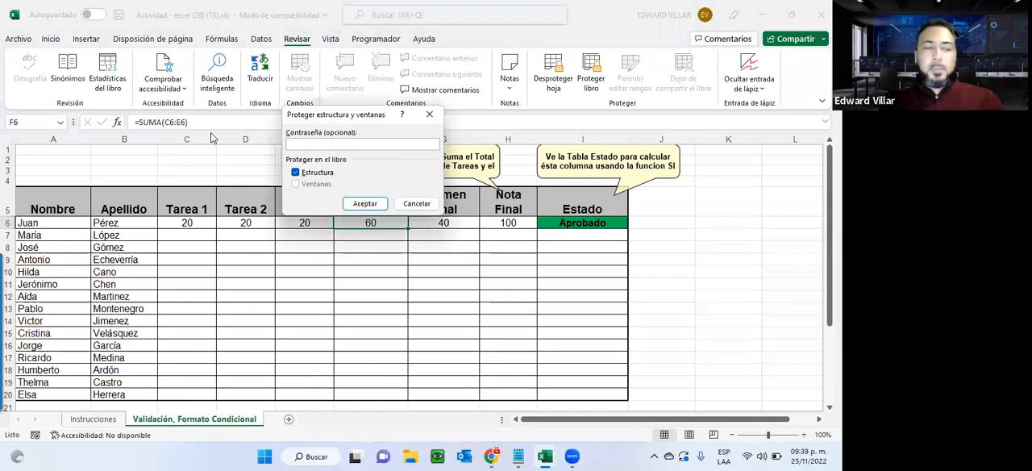
{"action": "left_click", "coordinate": [367, 205]}
{"action": "type", "text": "123"}
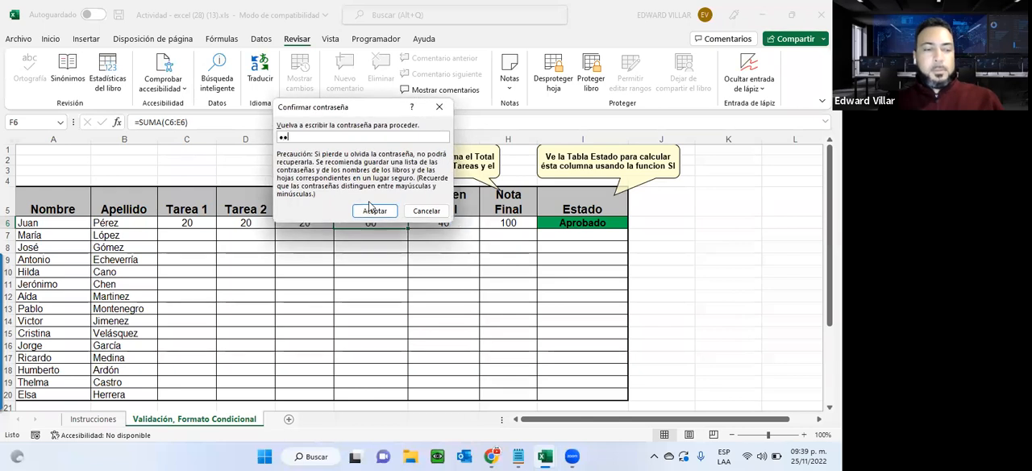
{"action": "left_click", "coordinate": [367, 213]}
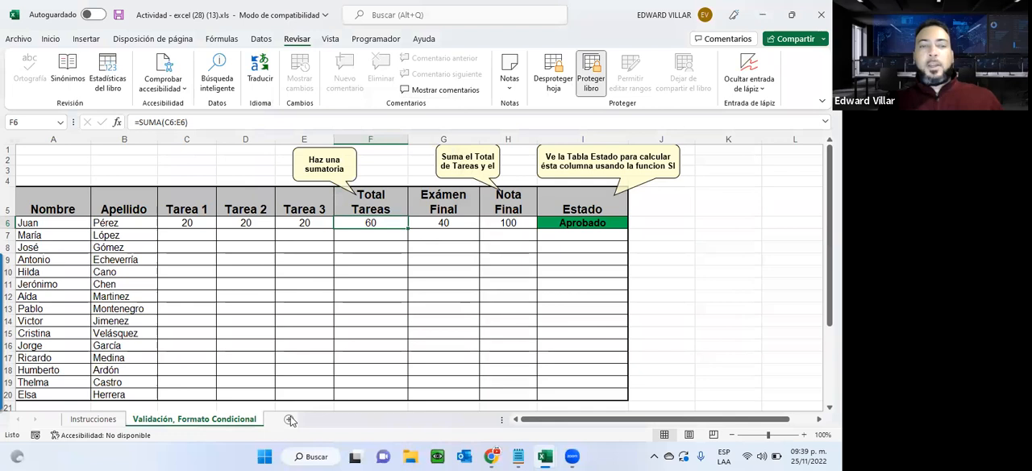
{"action": "right_click", "coordinate": [261, 421]}
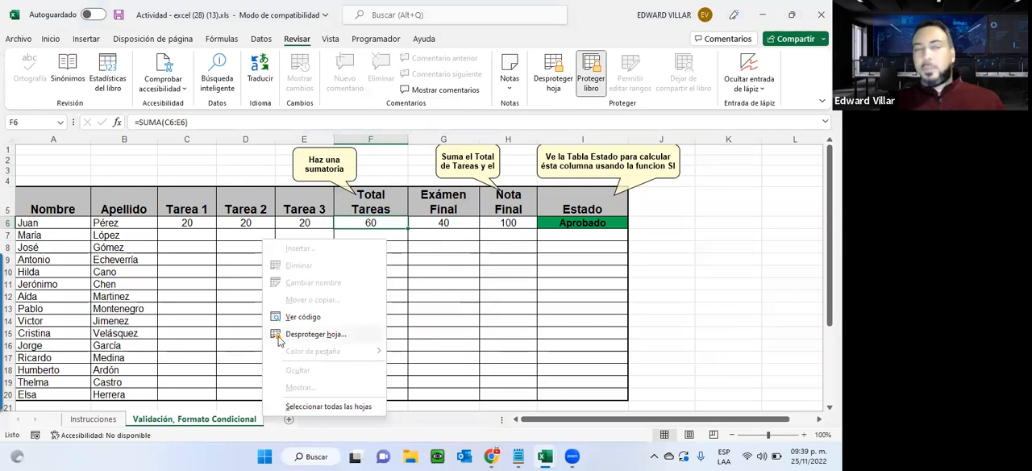
{"action": "left_click", "coordinate": [30, 14]}
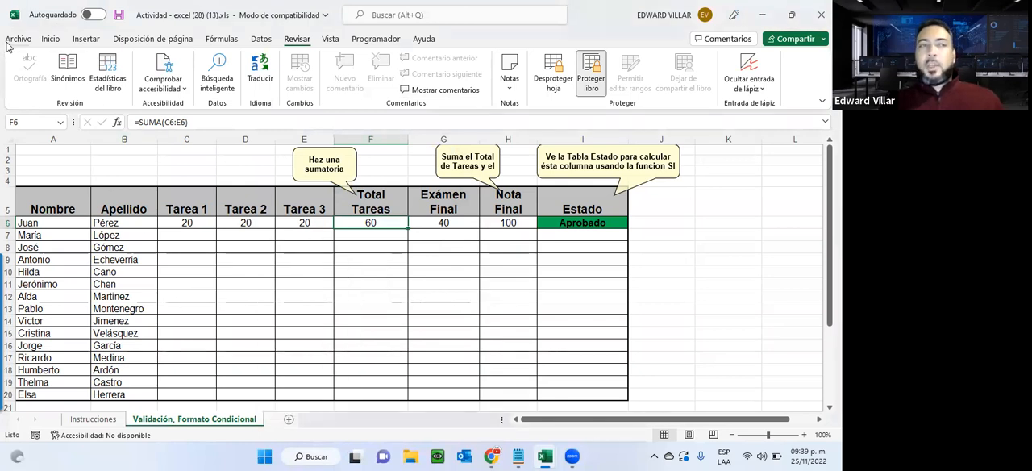
Encrypt the workbook with a password required for opening it, entering and confirming the password.
{"action": "left_click", "coordinate": [18, 39]}
{"action": "left_click", "coordinate": [36, 158]}
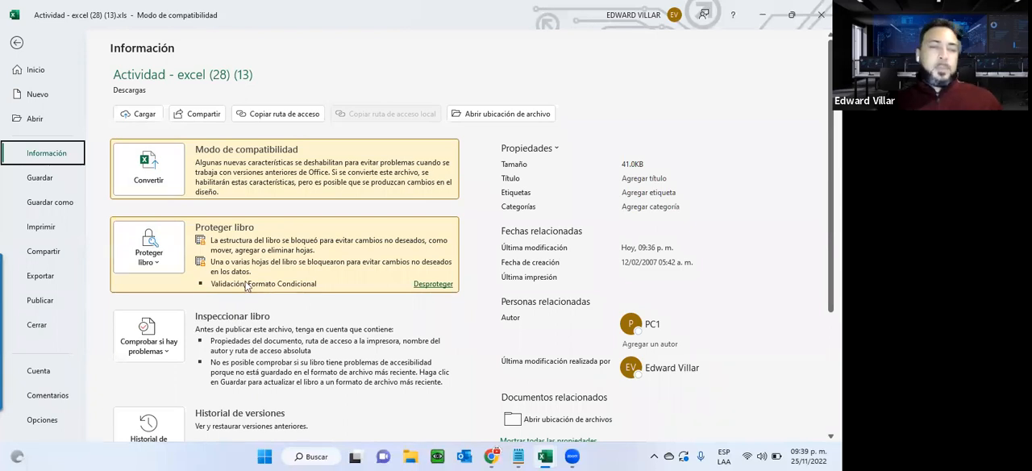
{"action": "left_click", "coordinate": [148, 260]}
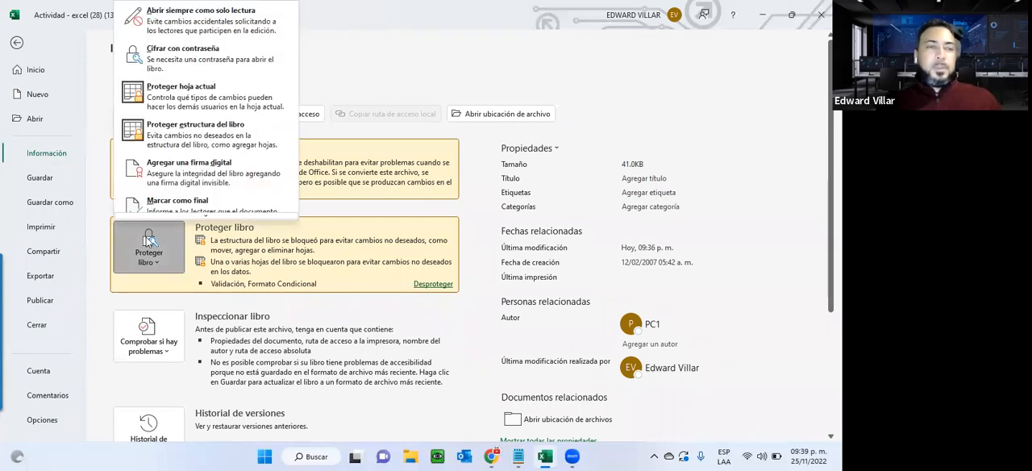
{"action": "left_click", "coordinate": [177, 53]}
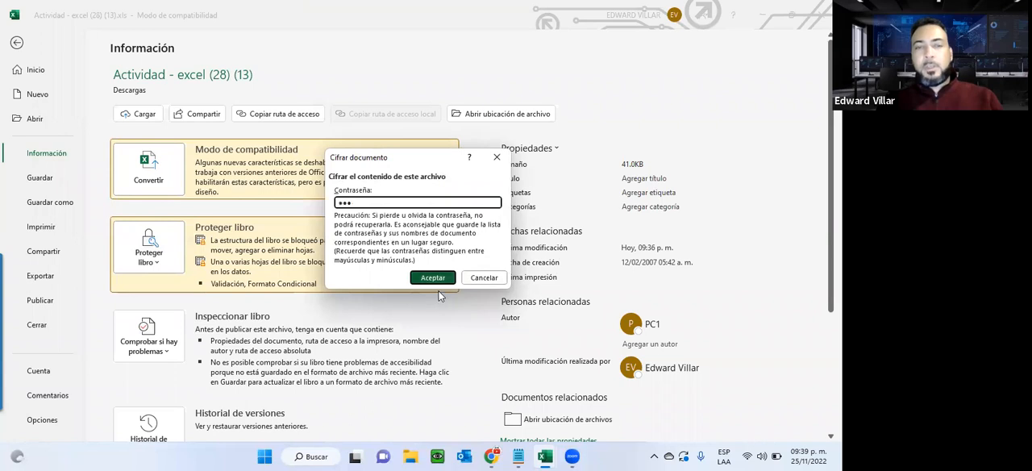
{"action": "left_click", "coordinate": [436, 279]}
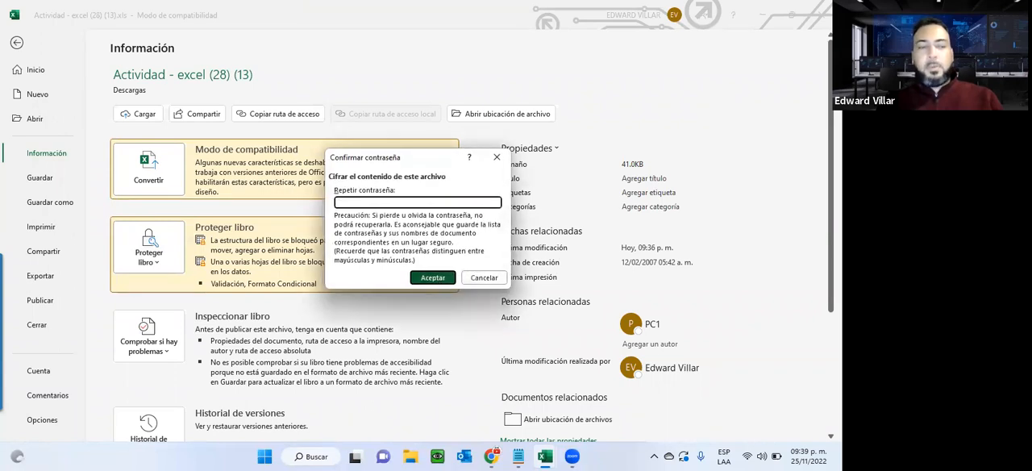
{"action": "left_click", "coordinate": [433, 278]}
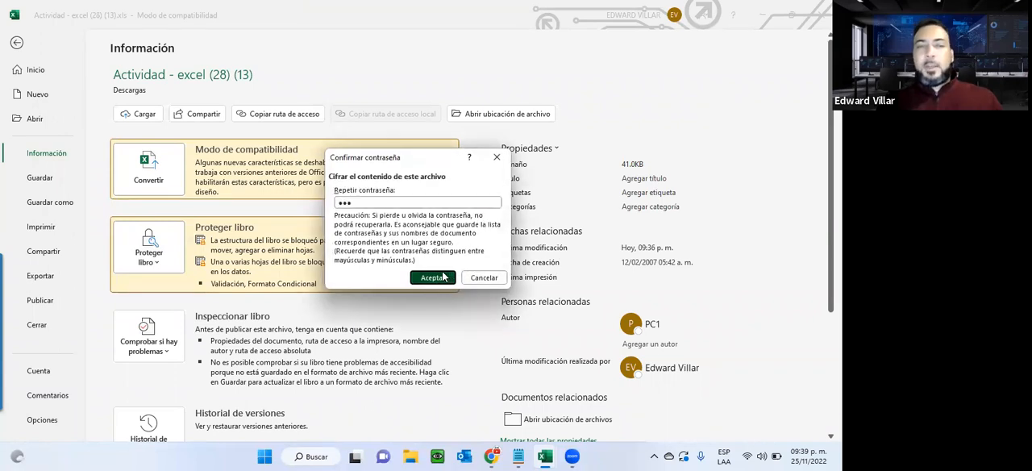
Try to save the encrypted workbook in its current Excel 97-2003 format.
{"action": "left_click", "coordinate": [16, 41]}
{"action": "left_click", "coordinate": [118, 15]}
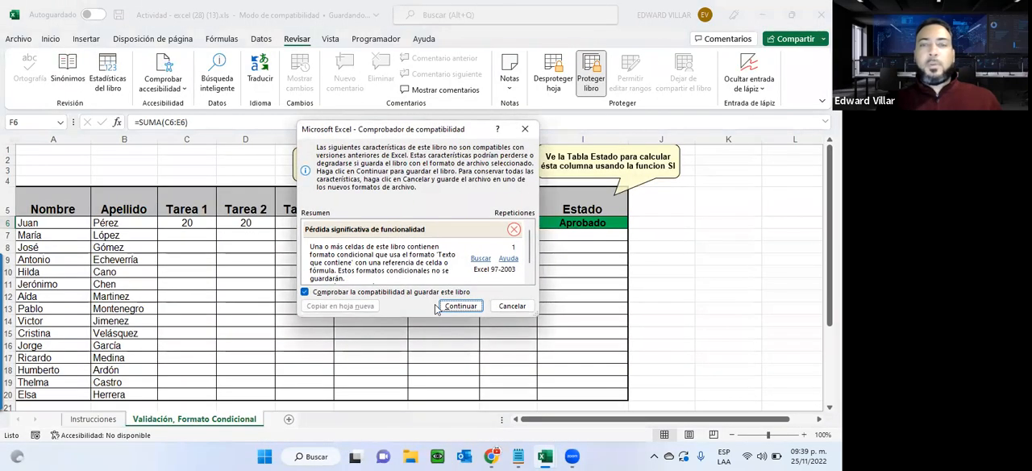
{"action": "left_click", "coordinate": [511, 306]}
Save the workbook in Descargas in the Libro de Excel (*.xlsx) format, keeping its file name, and close it.
{"action": "left_click", "coordinate": [21, 42]}
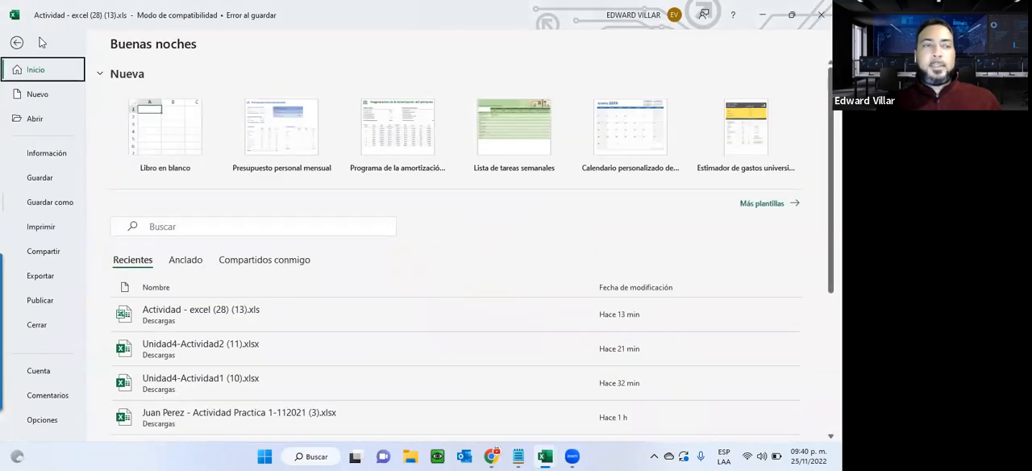
{"action": "left_click", "coordinate": [38, 204]}
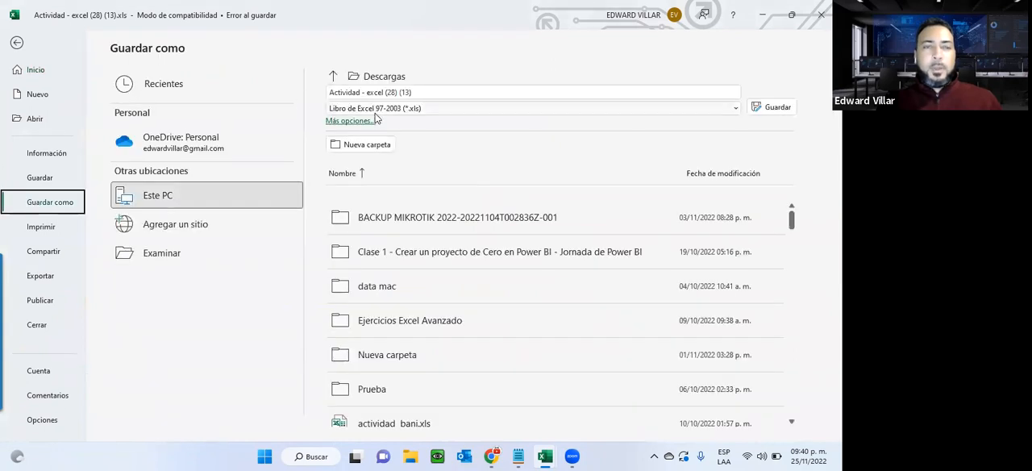
{"action": "left_click", "coordinate": [375, 108]}
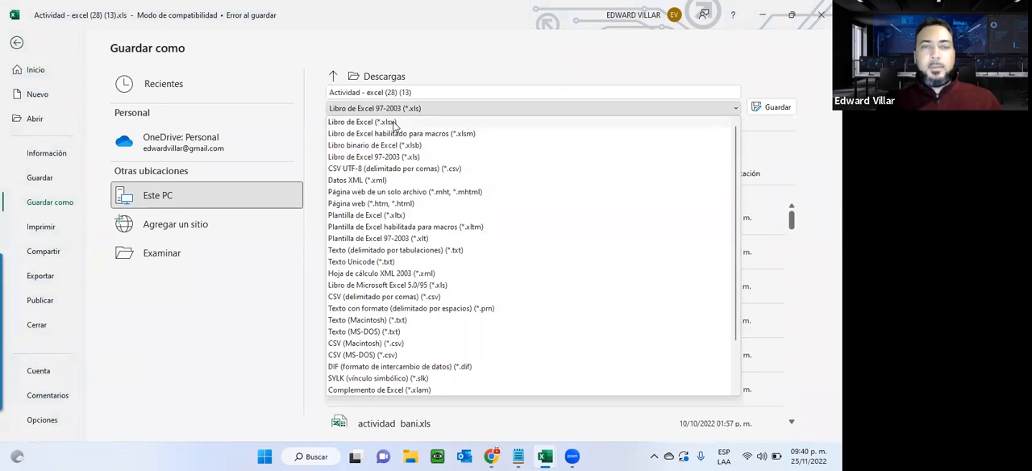
{"action": "left_click", "coordinate": [393, 123]}
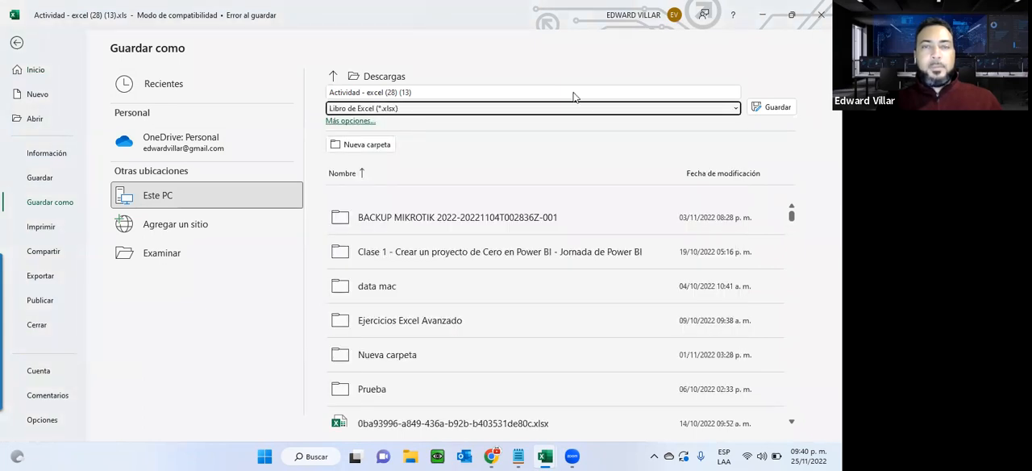
{"action": "left_click", "coordinate": [777, 107]}
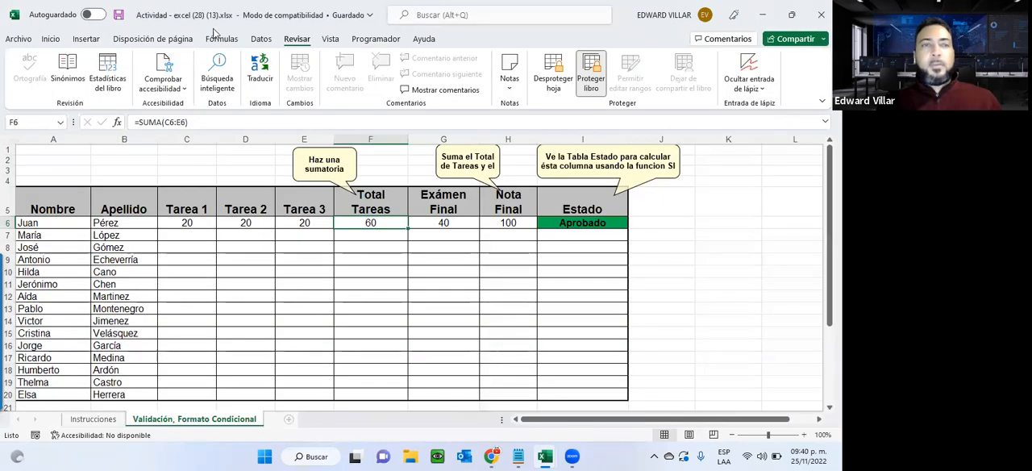
{"action": "left_click", "coordinate": [116, 15]}
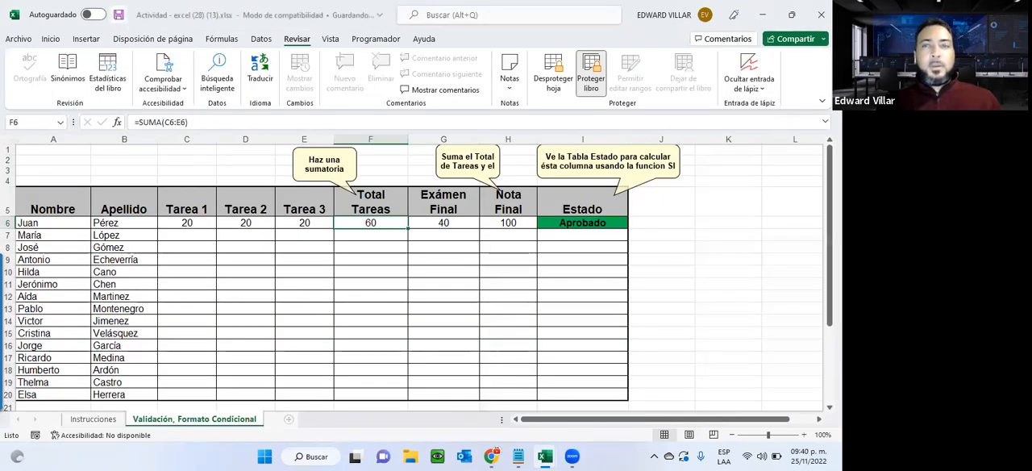
{"action": "left_click", "coordinate": [821, 14]}
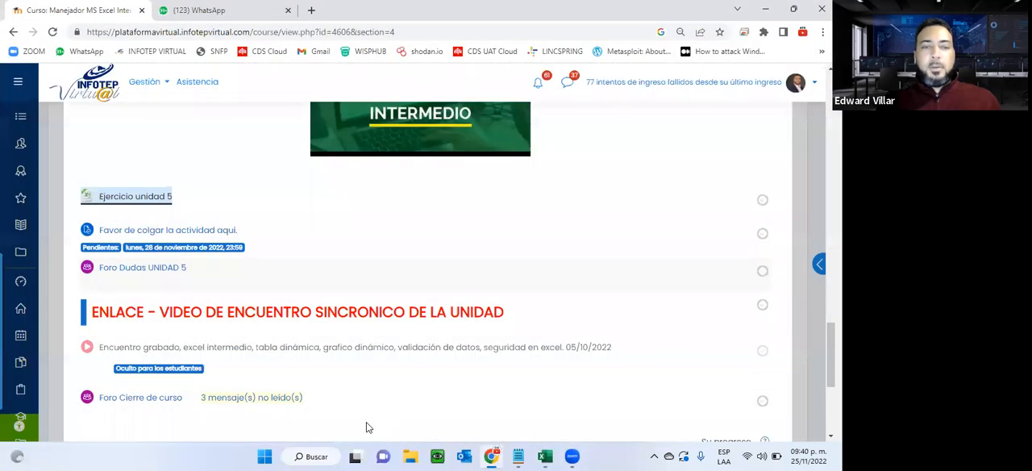
Try to reopen Actividad - excel (28) (13).xlsx from the Descargas folder by entering its opening password, and close the blank workbook.
{"action": "left_click", "coordinate": [414, 453]}
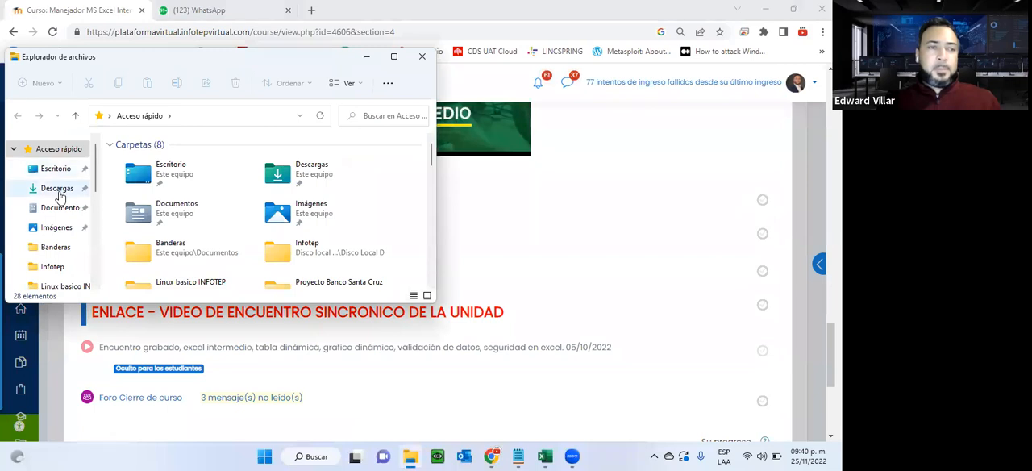
{"action": "left_click", "coordinate": [57, 190]}
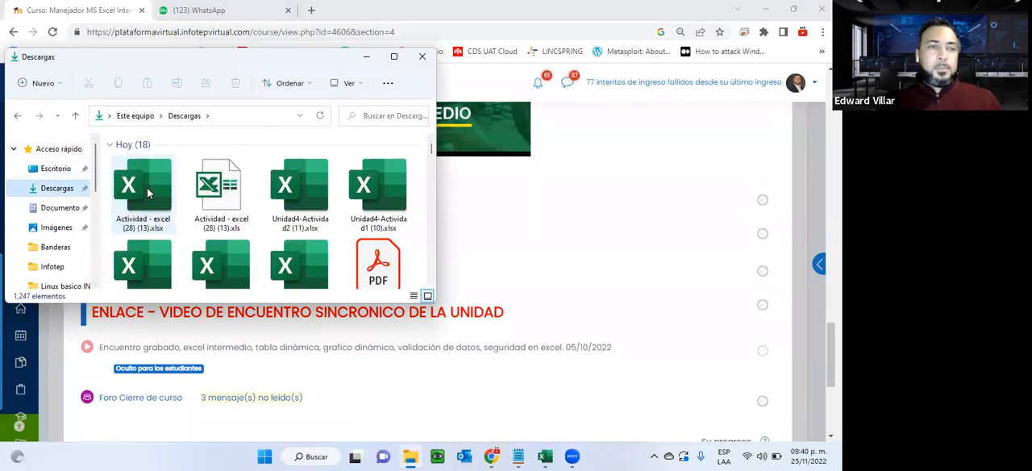
{"action": "left_click", "coordinate": [147, 191]}
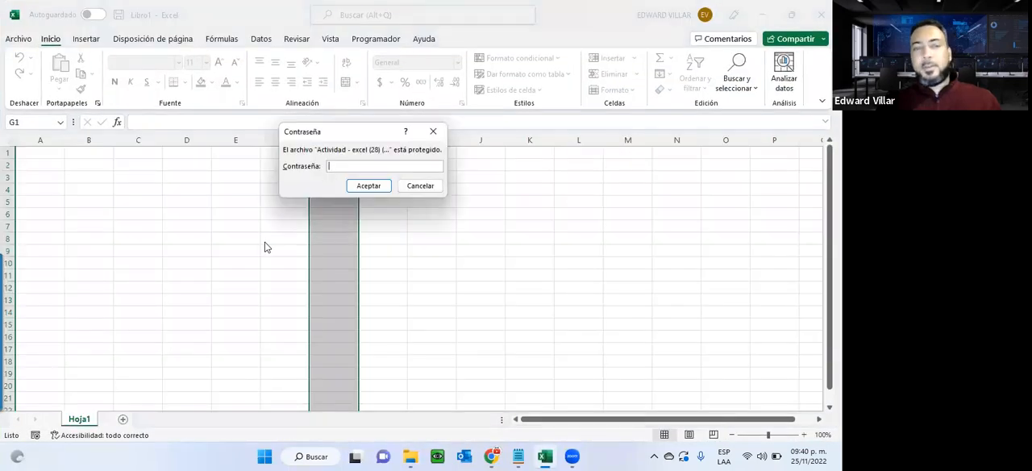
{"action": "type", "text": "123"}
{"action": "key", "text": "Return"}
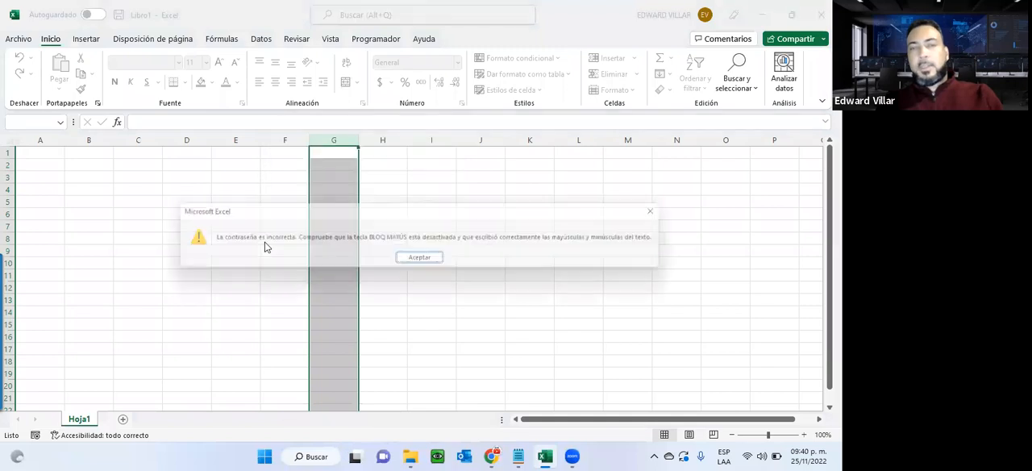
{"action": "left_click", "coordinate": [422, 260]}
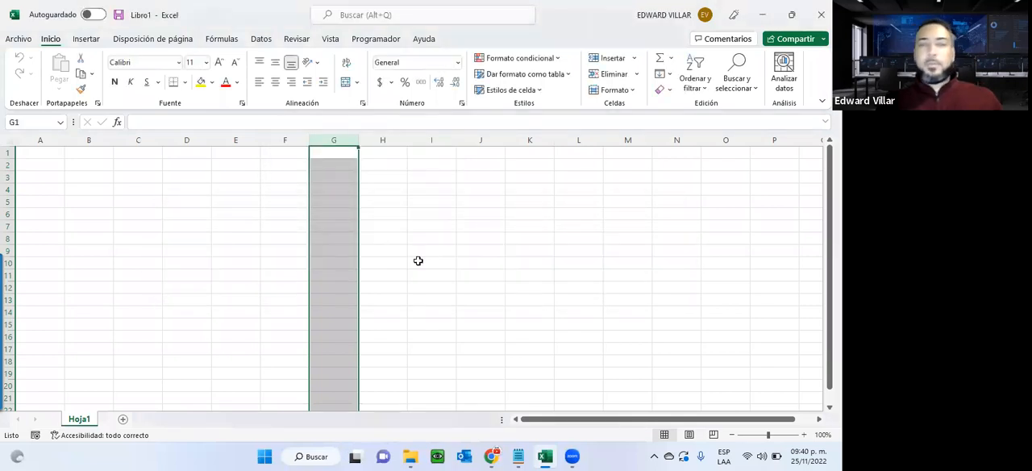
{"action": "left_click", "coordinate": [820, 15]}
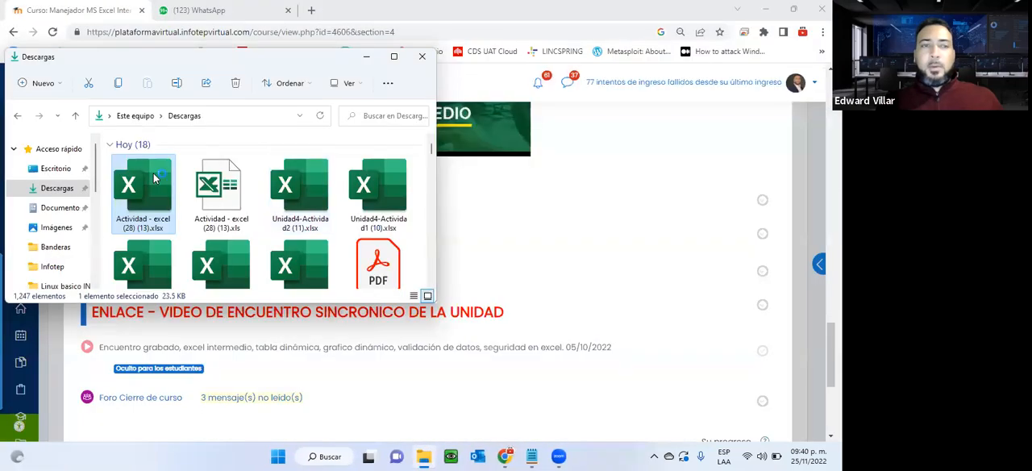
Reopen Actividad - excel (28) (13).xlsx from the Descargas folder by entering its opening password, and minimize the workbook.
{"action": "double_click", "coordinate": [155, 178]}
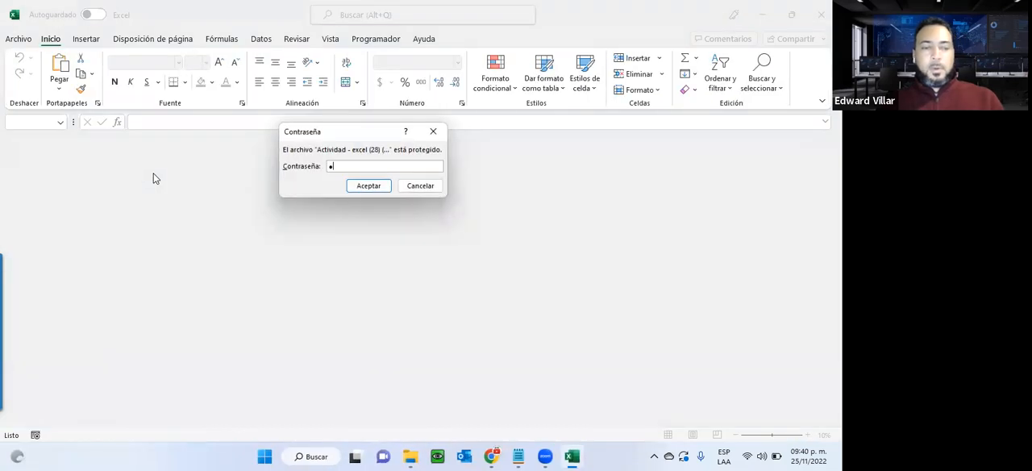
{"action": "key", "text": "Return"}
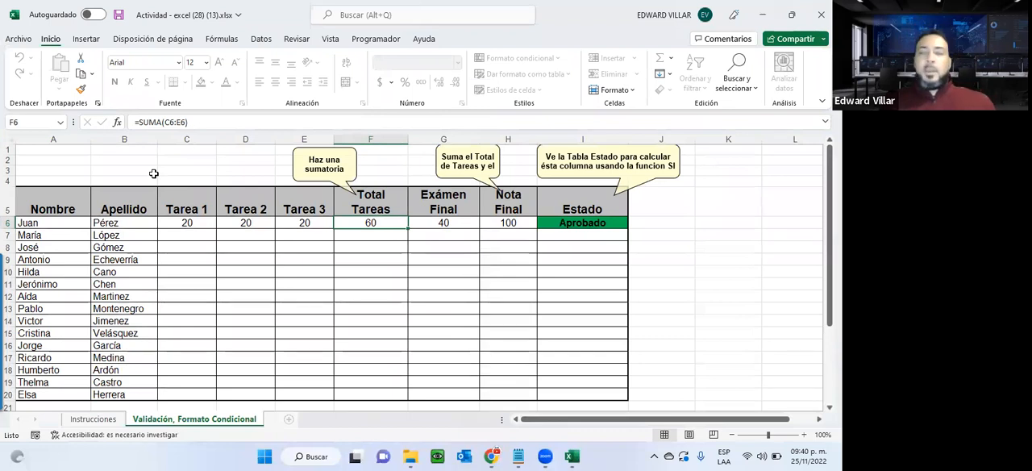
{"action": "left_click", "coordinate": [762, 14]}
Switch to the course page in Chrome, open the Foro Cierre de curso forum, and review its welcome message and discussions.
{"action": "left_click", "coordinate": [507, 226]}
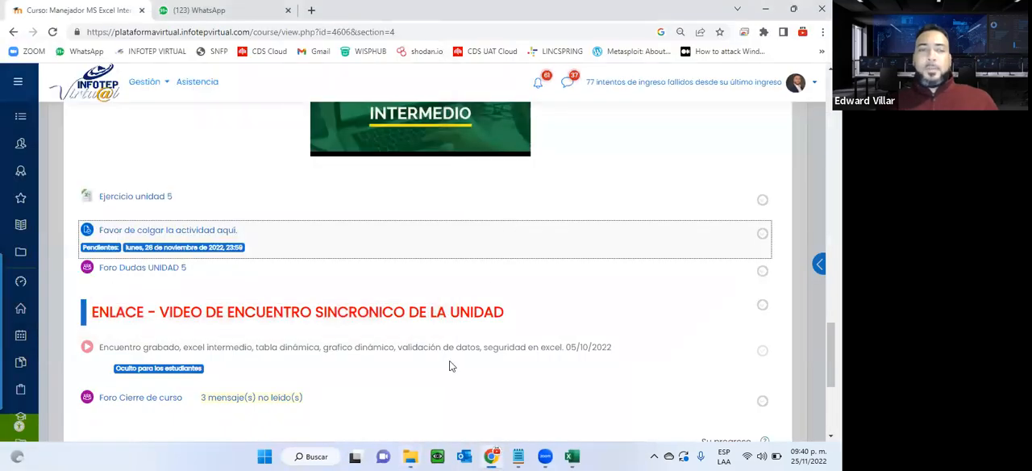
{"action": "scroll", "coordinate": [451, 366], "scroll_direction": "up", "scroll_amount": 1}
{"action": "scroll", "coordinate": [266, 161], "scroll_direction": "down", "scroll_amount": 2}
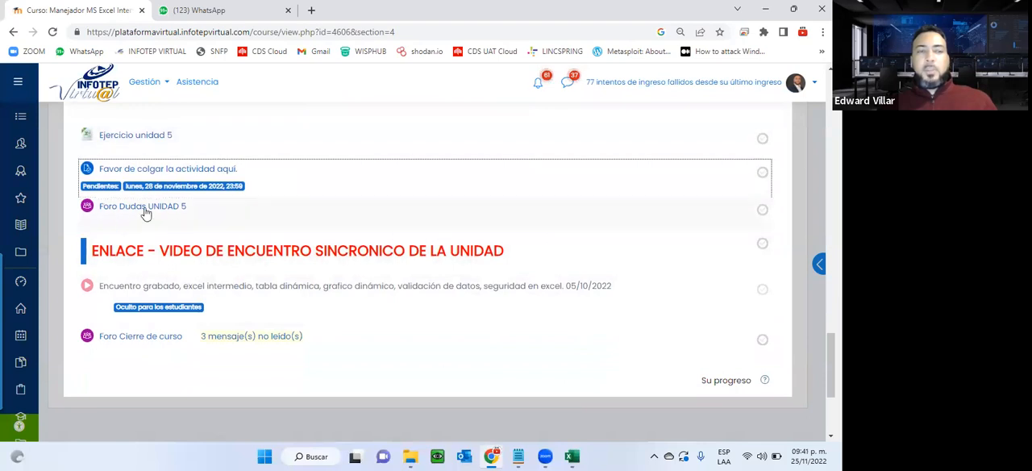
{"action": "left_click", "coordinate": [136, 342]}
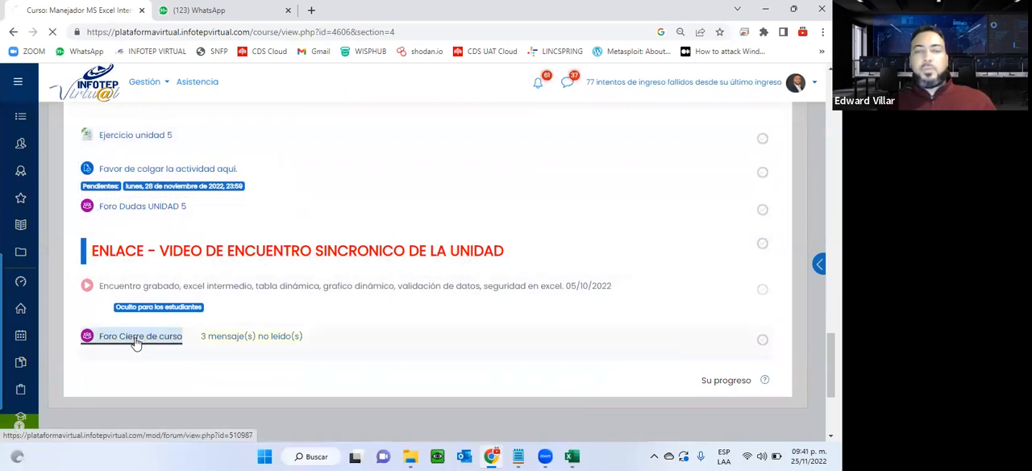
{"action": "scroll", "coordinate": [137, 336], "scroll_direction": "down", "scroll_amount": 5}
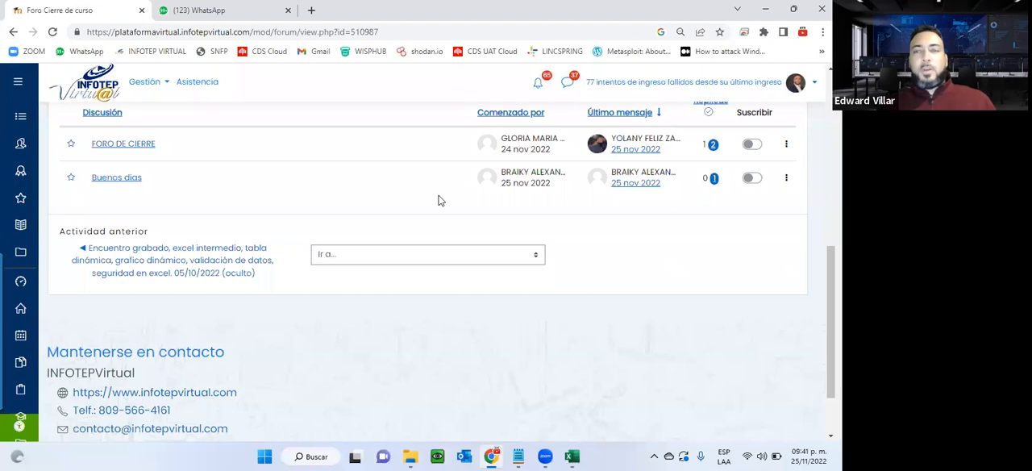
{"action": "scroll", "coordinate": [433, 215], "scroll_direction": "up", "scroll_amount": 5}
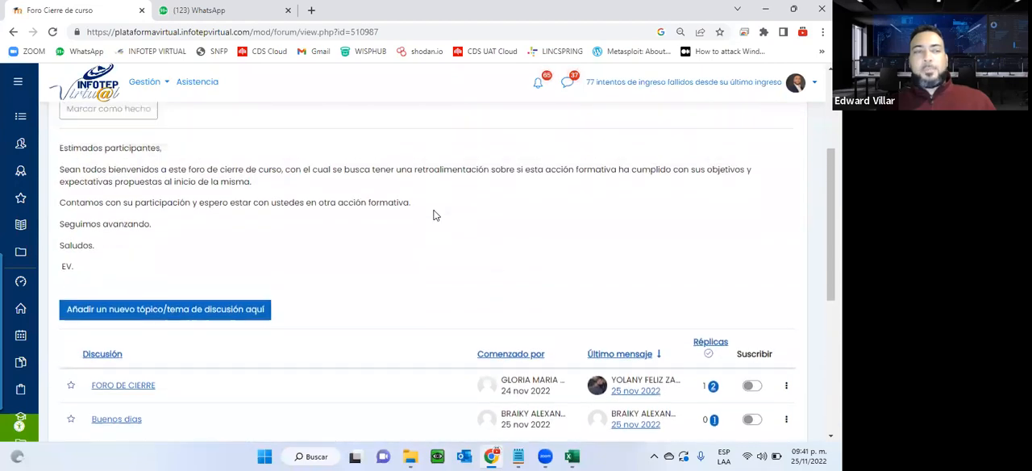
Return to the course page and review the Unidad 4 assignments, their submission entries and the recorded session link.
{"action": "left_click", "coordinate": [13, 32]}
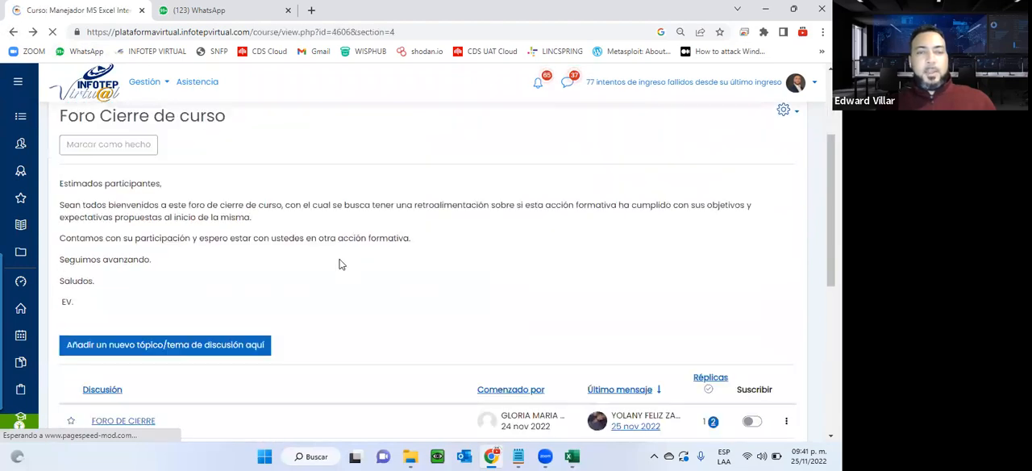
{"action": "scroll", "coordinate": [340, 264], "scroll_direction": "down", "scroll_amount": 12}
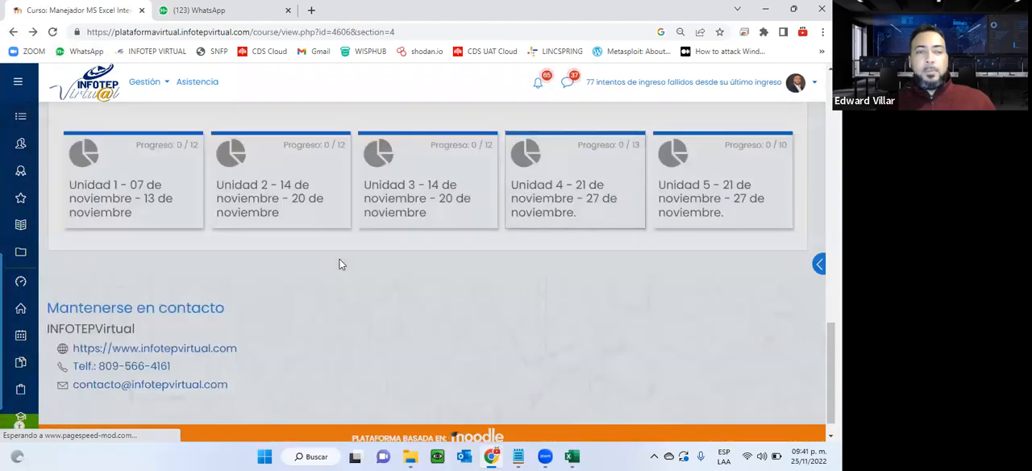
{"action": "scroll", "coordinate": [387, 245], "scroll_direction": "down", "scroll_amount": 6}
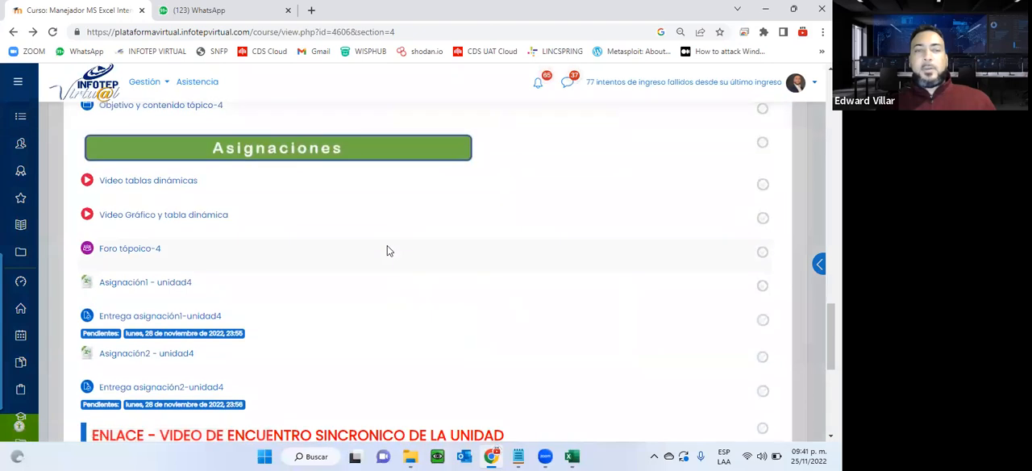
{"action": "scroll", "coordinate": [387, 250], "scroll_direction": "down", "scroll_amount": 2}
{"action": "scroll", "coordinate": [387, 250], "scroll_direction": "up", "scroll_amount": 3}
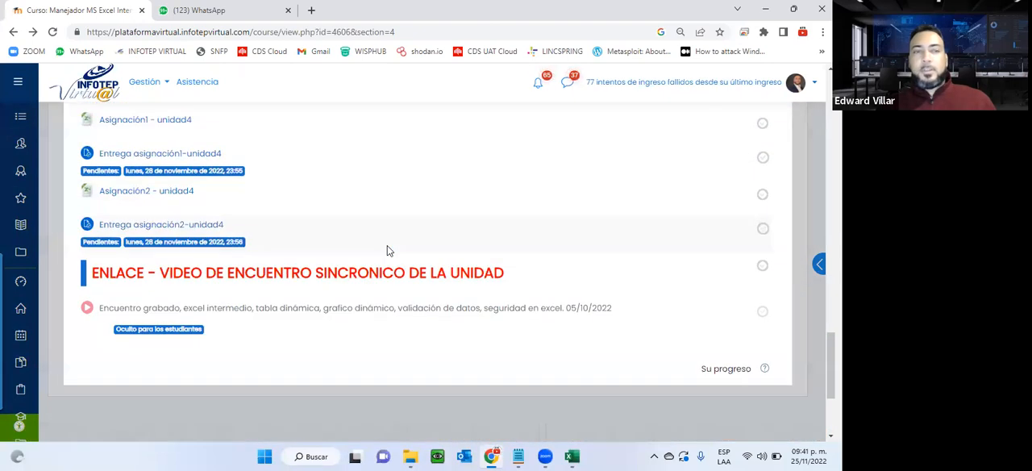
{"action": "scroll", "coordinate": [387, 251], "scroll_direction": "up", "scroll_amount": 1}
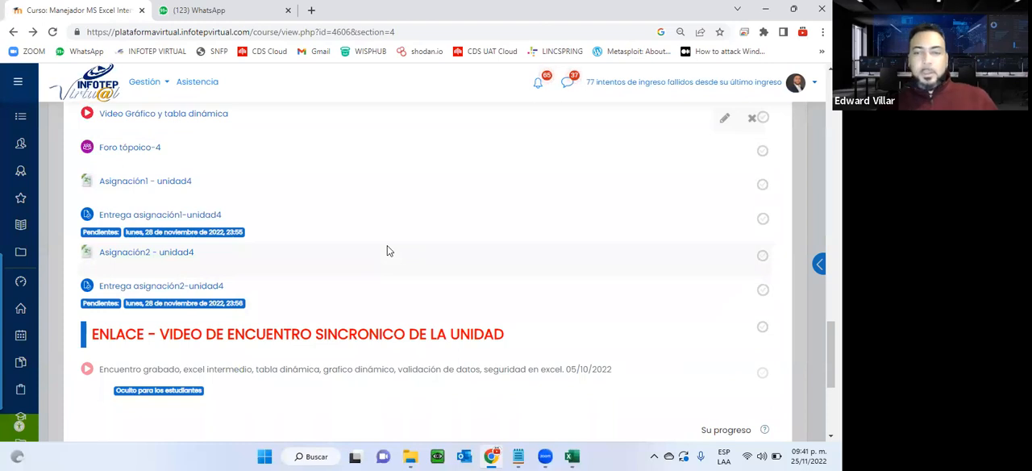
{"action": "scroll", "coordinate": [387, 251], "scroll_direction": "down", "scroll_amount": 3}
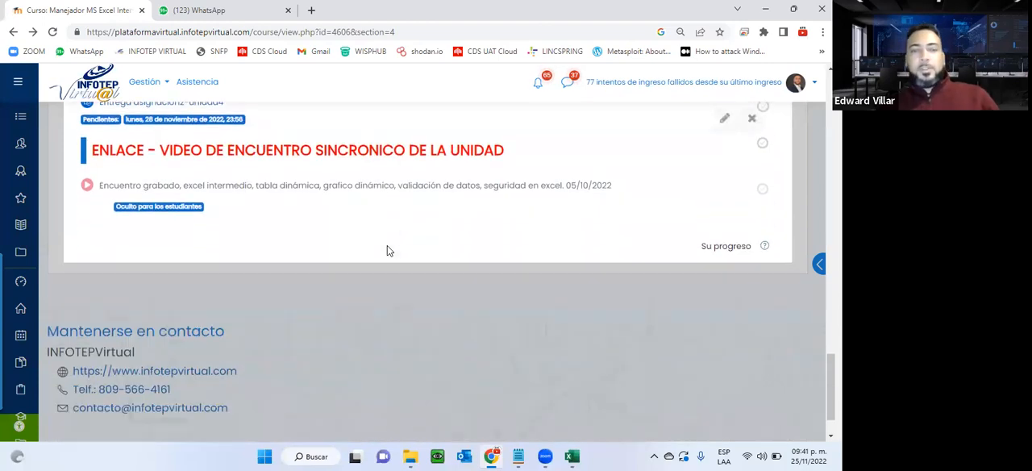